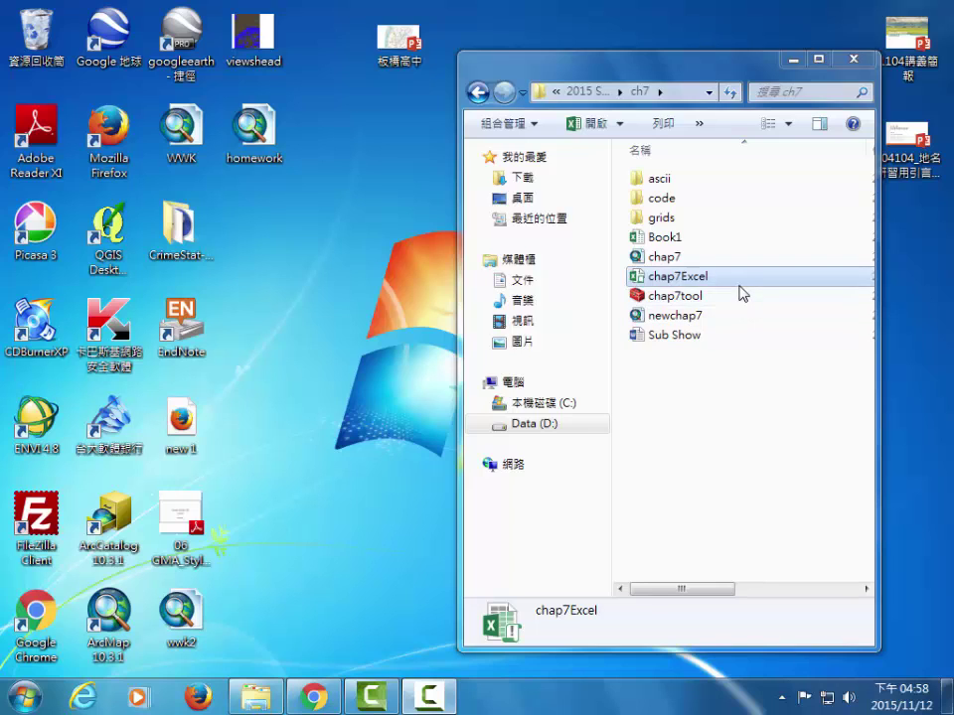
- Launch chap7Excel.xlsm from the ch7 folder so it opens in Excel
double_click(702, 275)
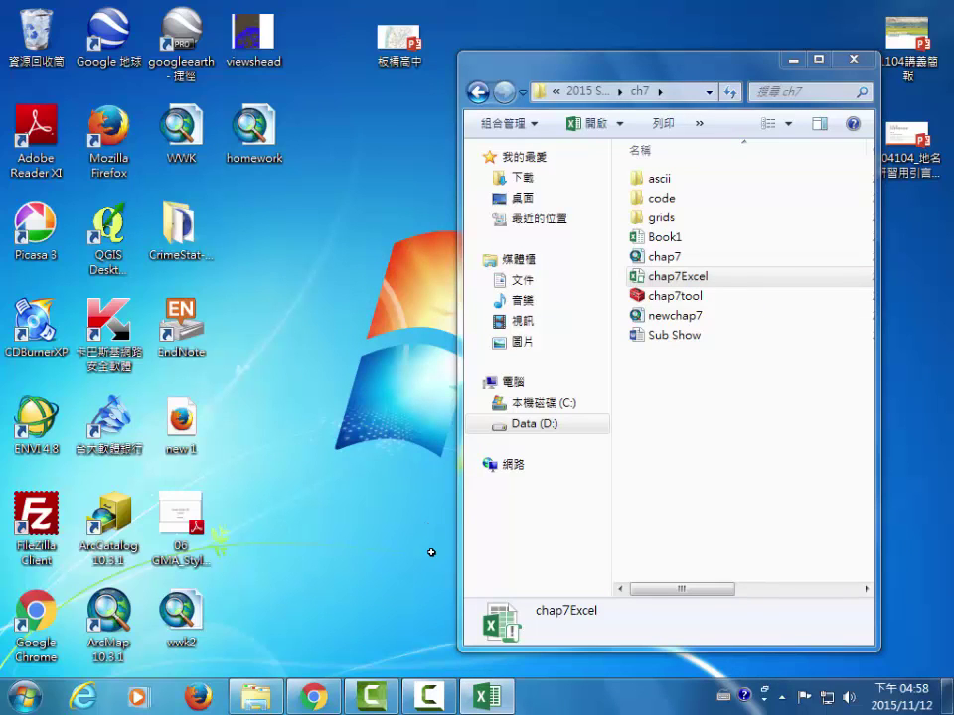
mouse_move(484, 698)
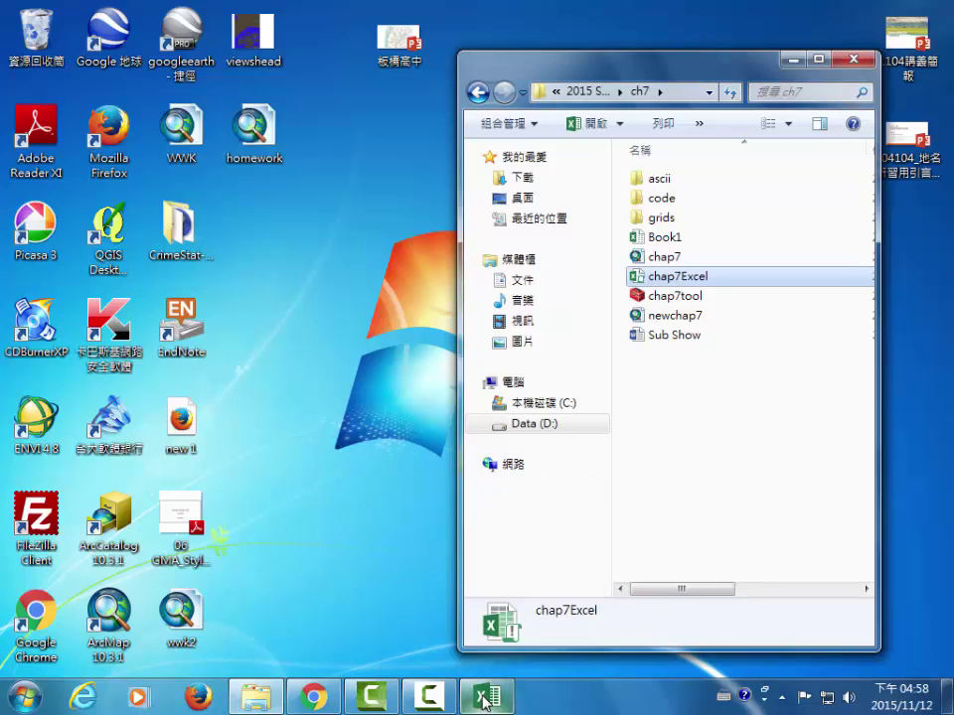
- Bring chap7Excel forward, zoom out, and display the populationdensity colour map sheet
left_click(484, 699)
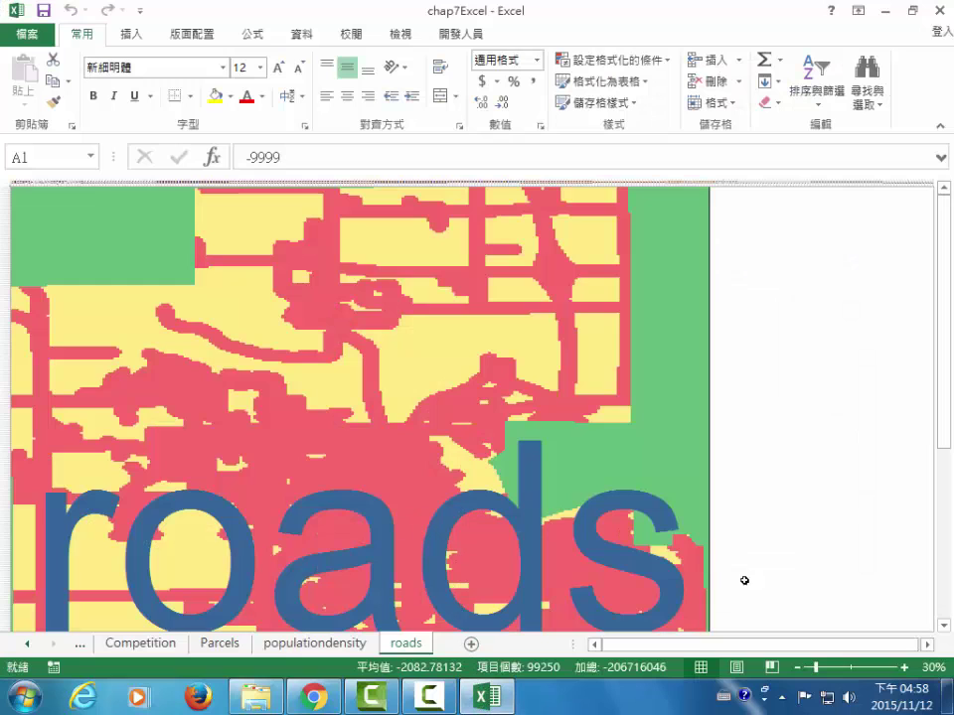
left_click(796, 667)
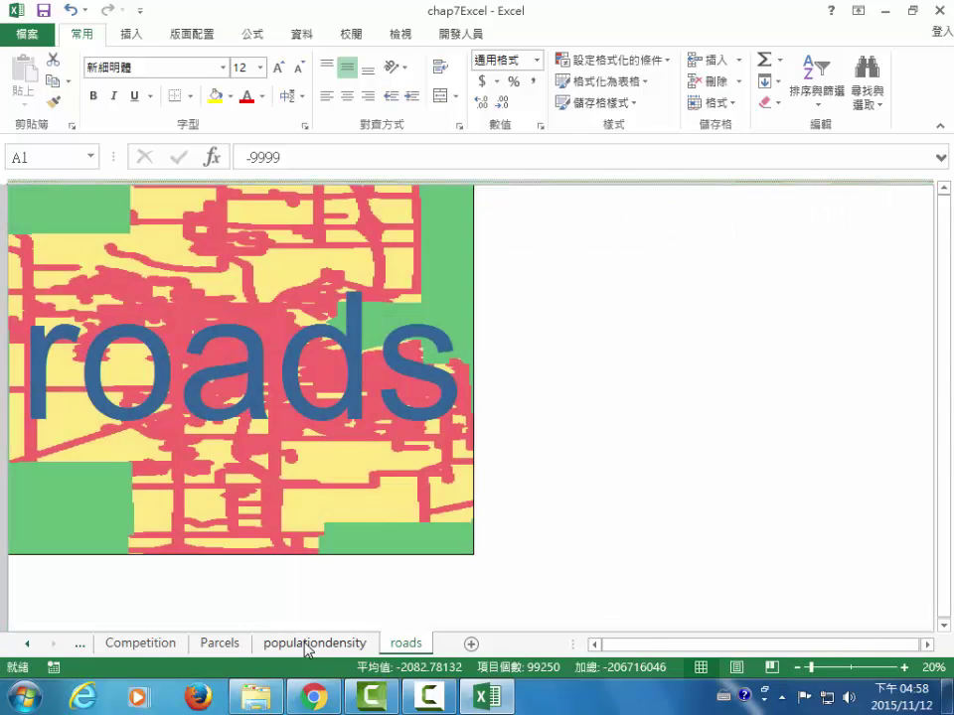
left_click(307, 643)
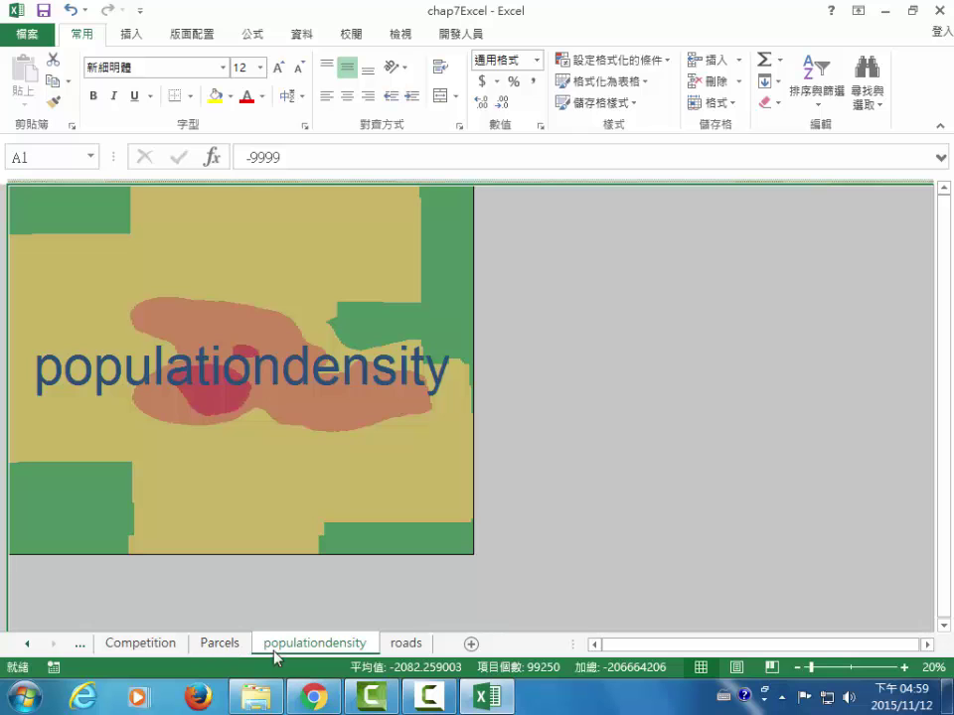
- Show the ten .asc raster files in the ch7\ascii folder, then minimize File Explorer
left_click(260, 699)
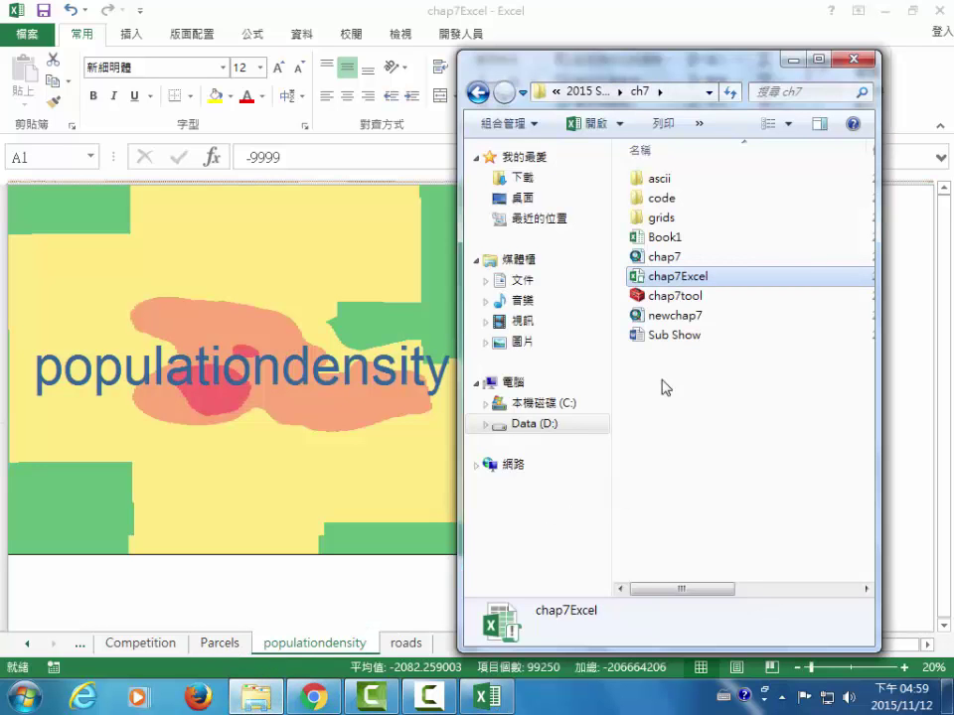
double_click(666, 181)
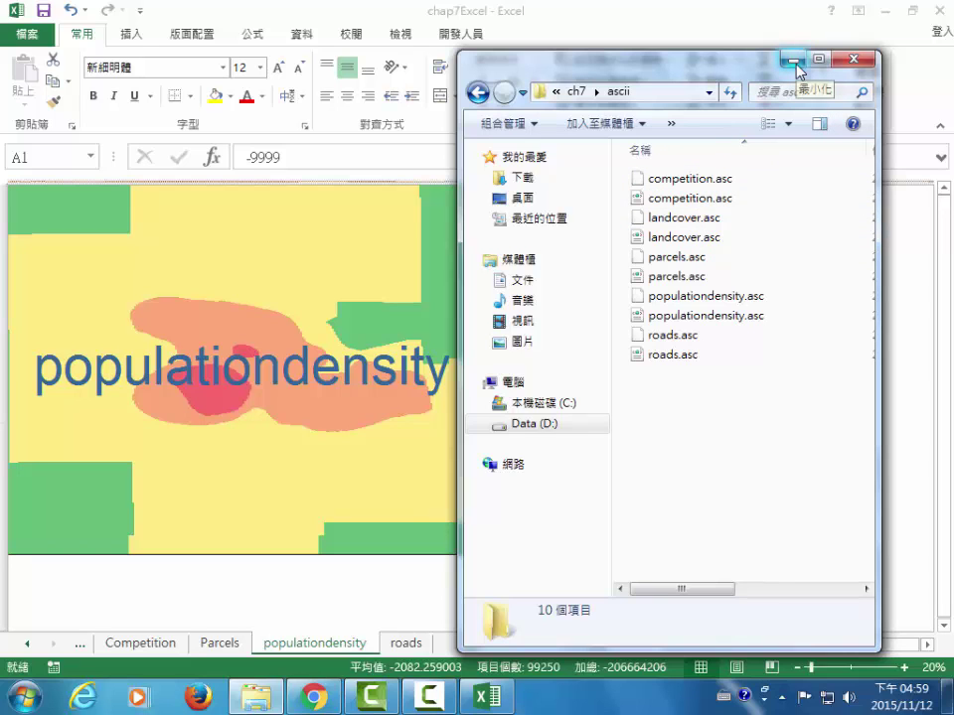
left_click(796, 64)
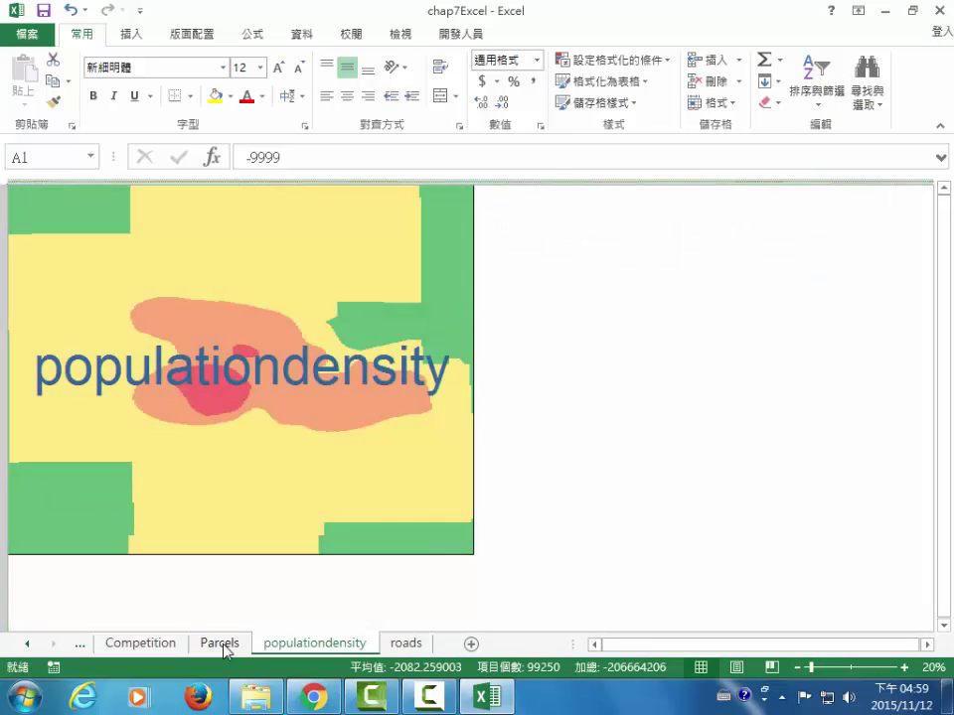
- View the Parcels sheet, then zoom out on the whole Competition map and dismiss the colour-scheme prompt
left_click(223, 646)
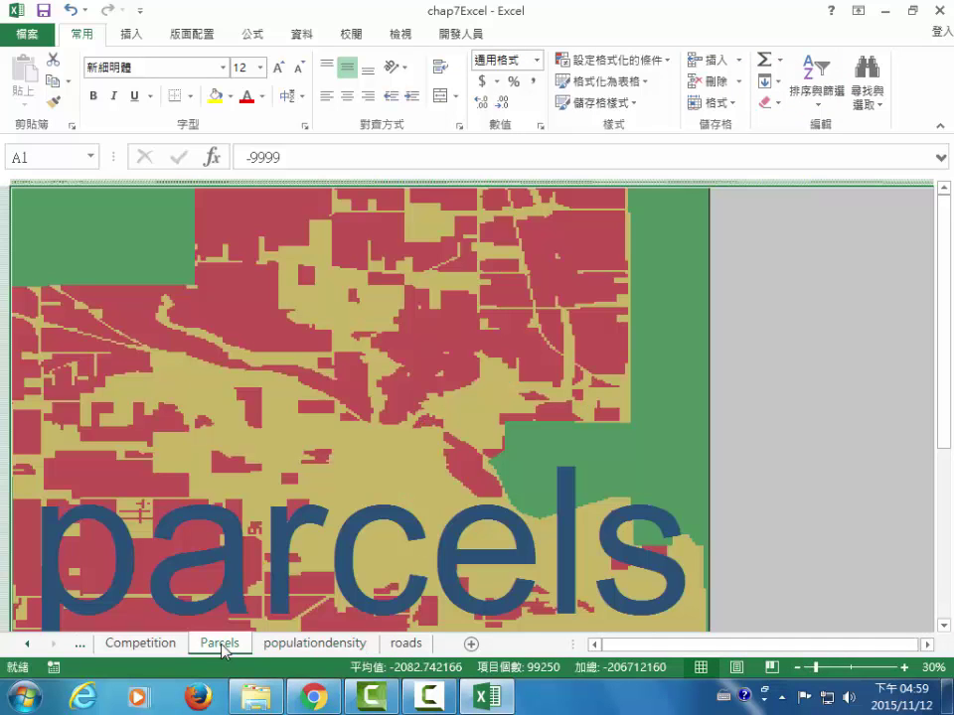
left_click(140, 645)
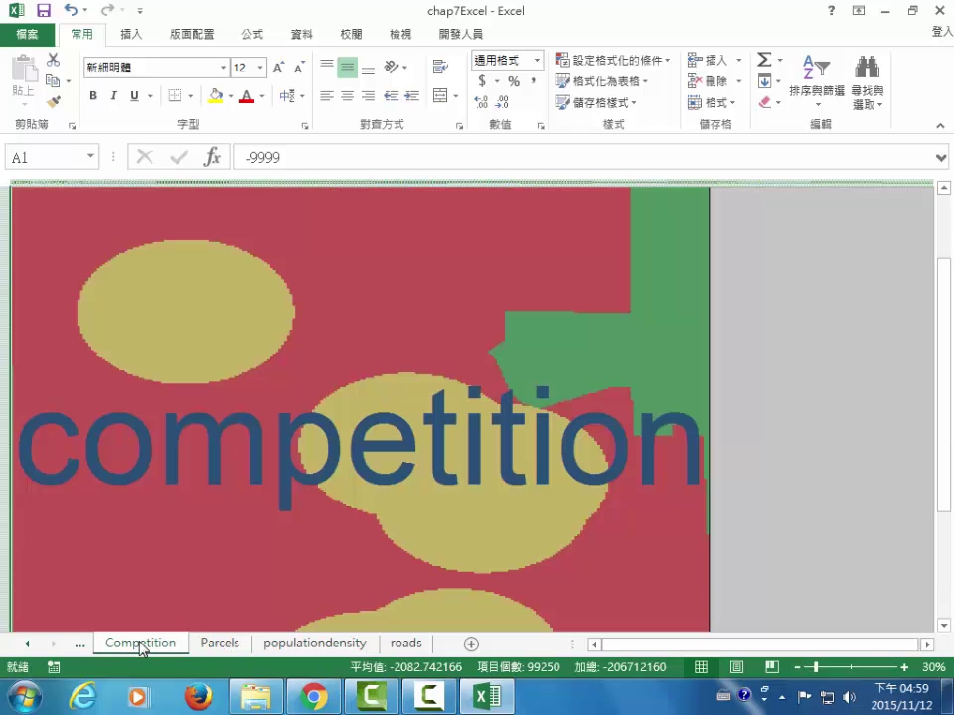
left_click(797, 668)
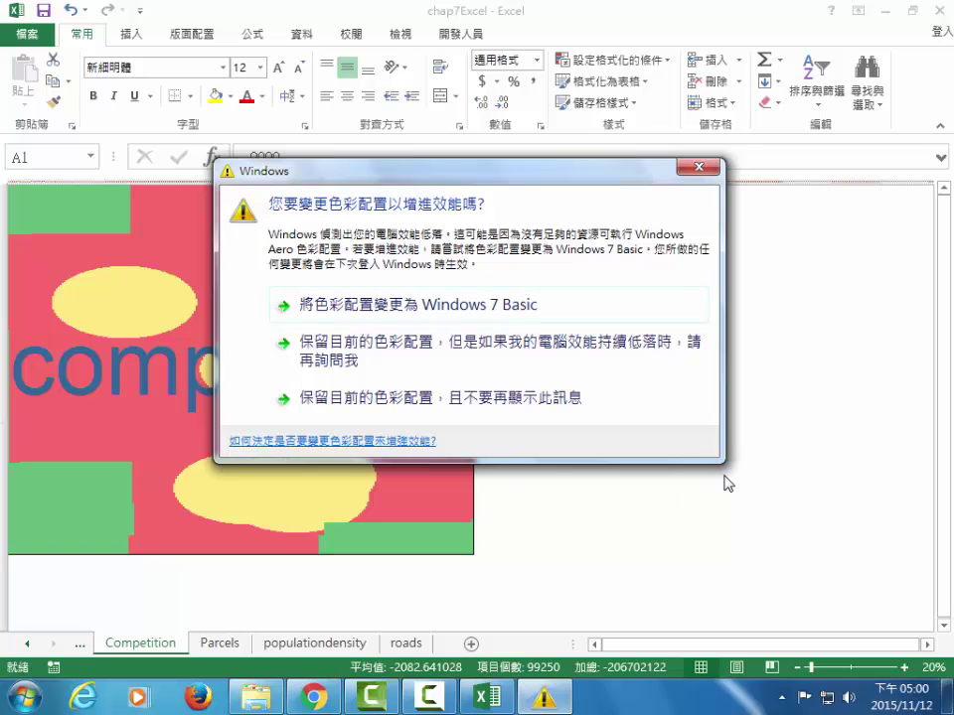
left_click(708, 173)
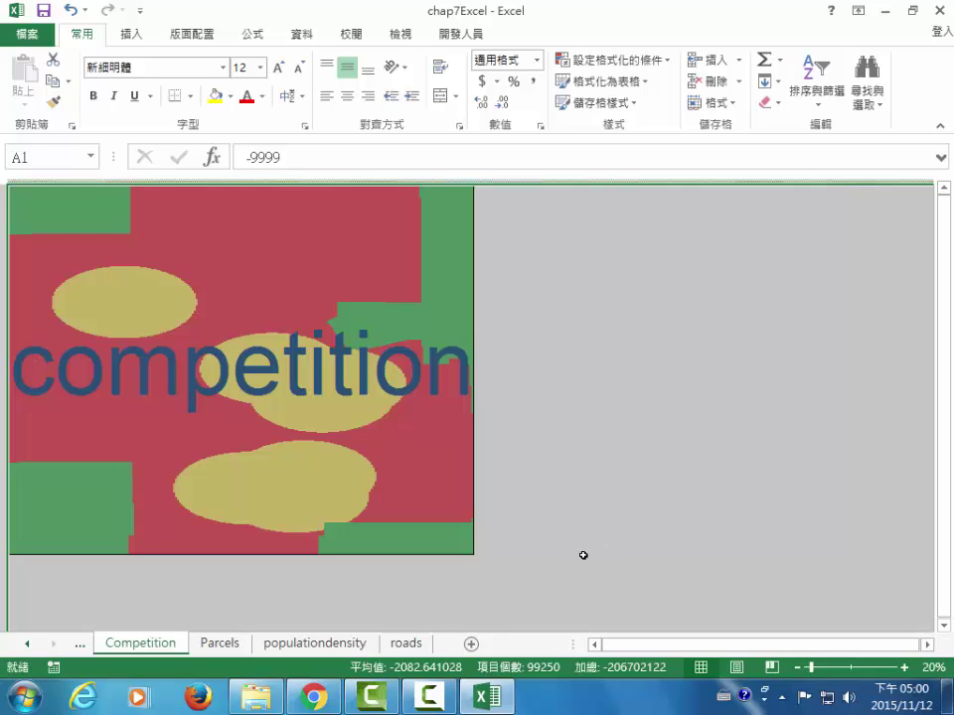
- Run the Show_UserForm macro from the Developer tab's macro list
left_click(464, 38)
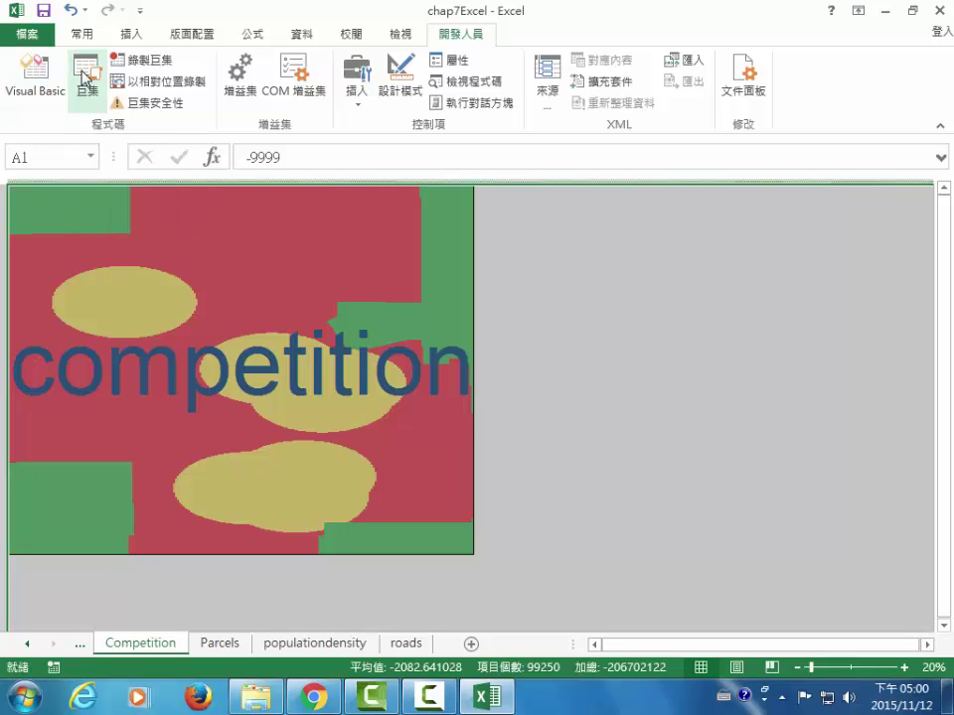
left_click(84, 78)
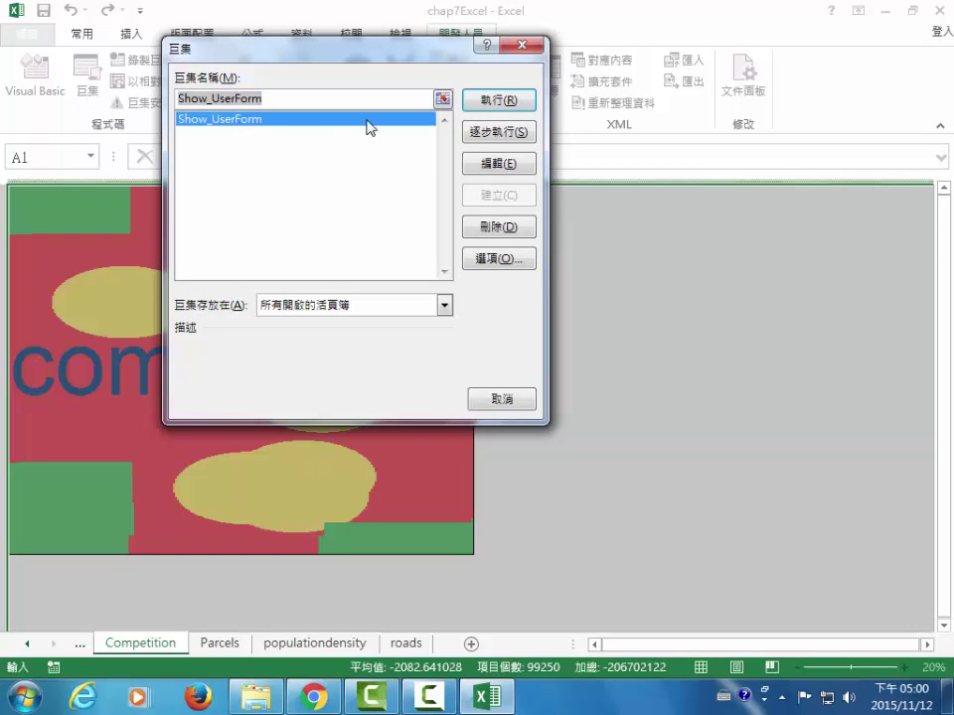
left_click(506, 103)
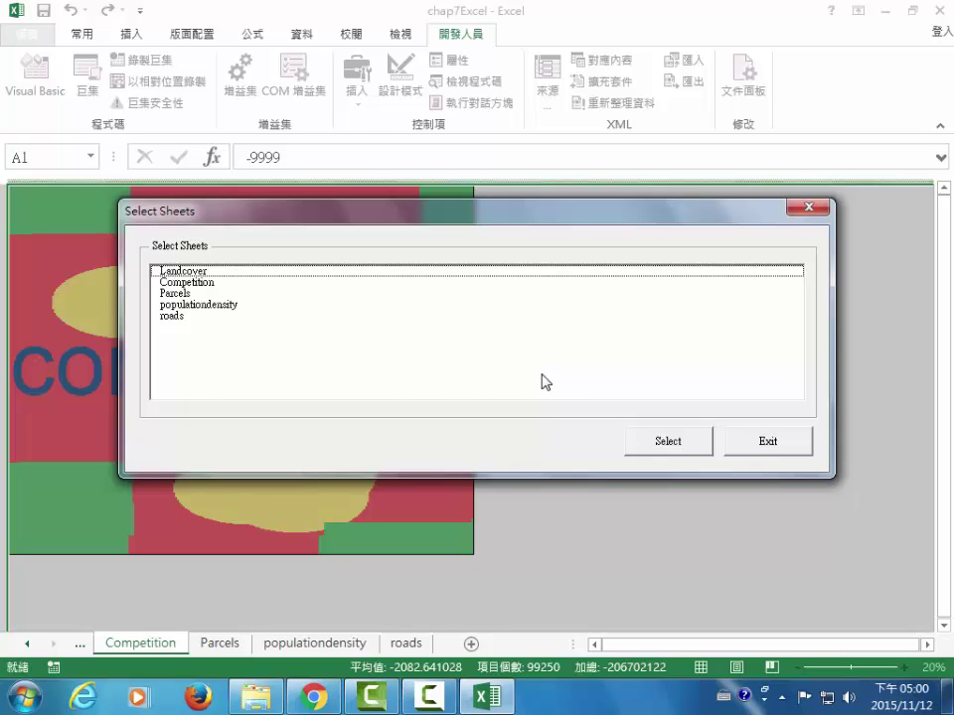
- Select Landcover, Competition, Parcels, populationdensity and roads, then proceed to the pairwise comparisons
left_click(188, 270)
left_click(187, 282)
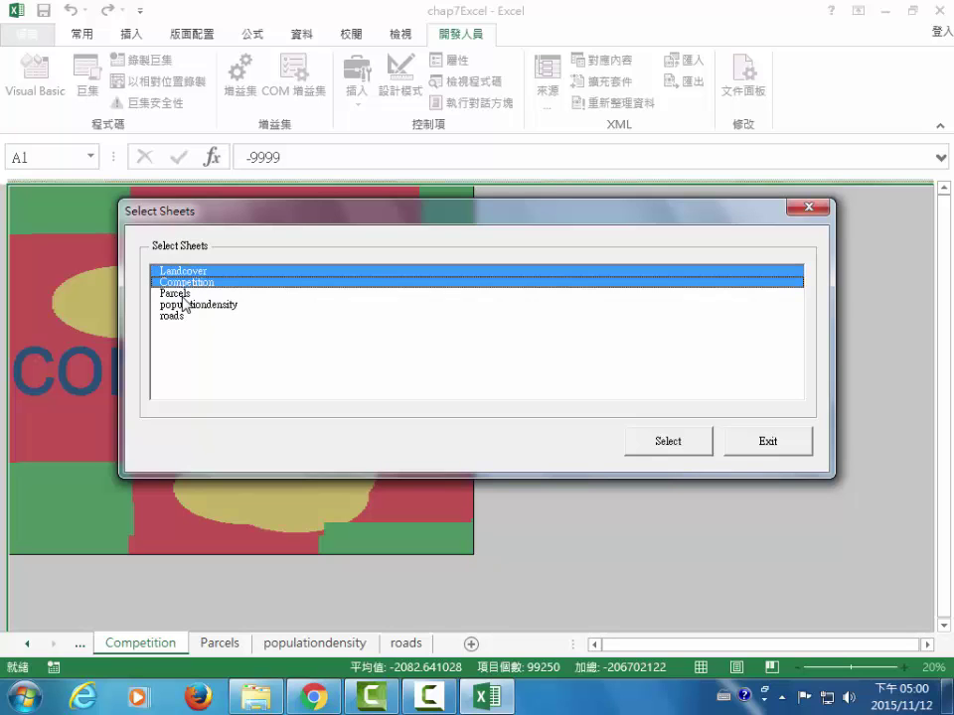
left_click(183, 294)
left_click(183, 305)
left_click(182, 316)
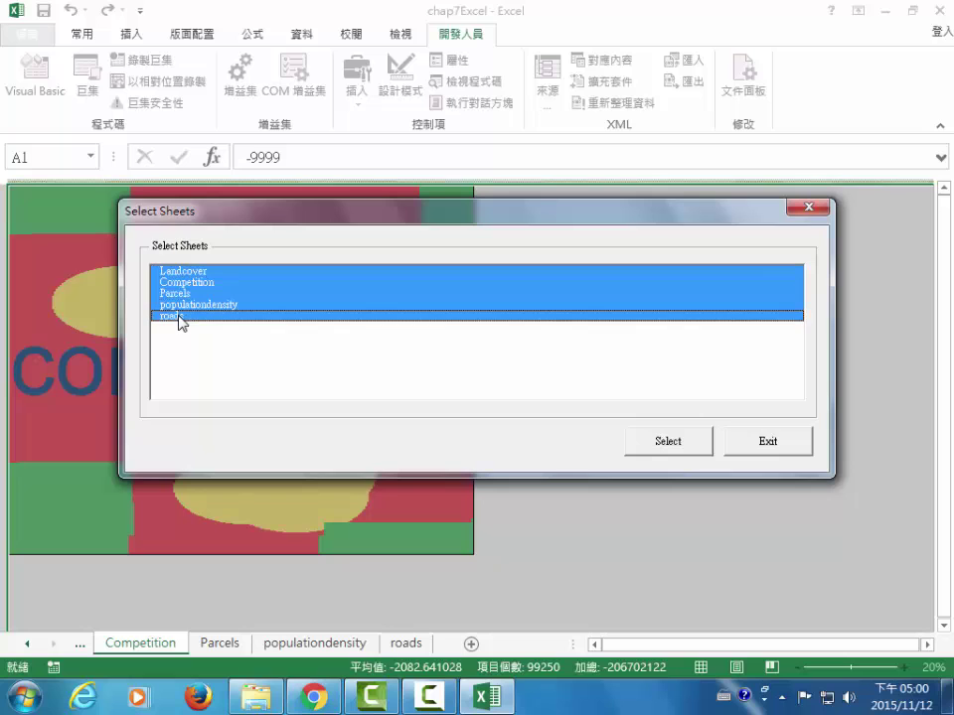
left_click(660, 447)
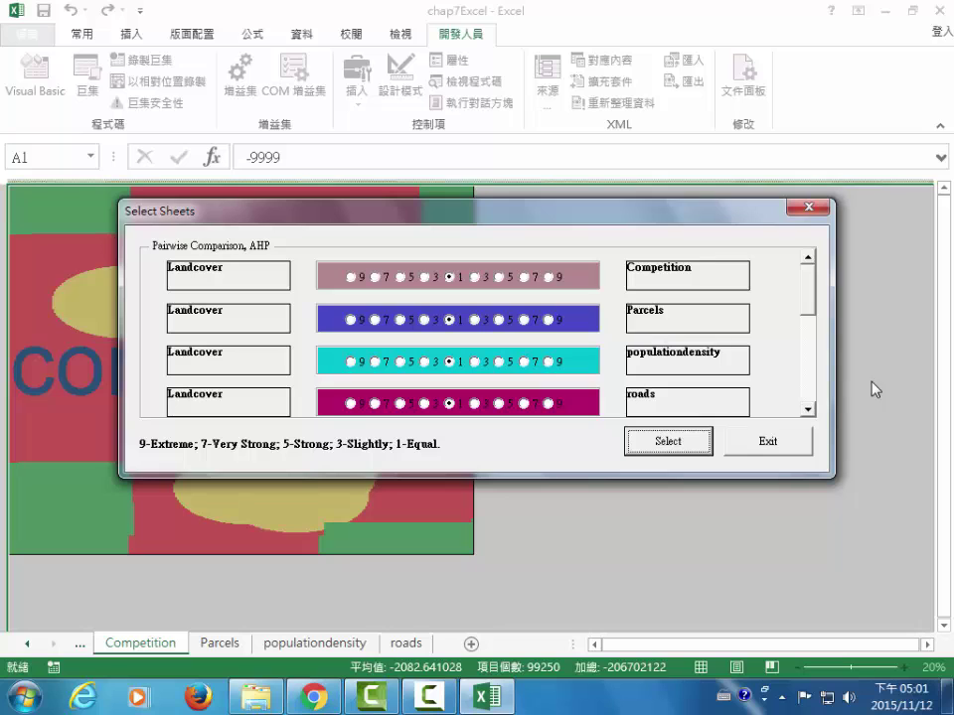
- Keep every pairwise comparison at 1 (Equal) and submit to produce the ourResult sheet
left_click(811, 384)
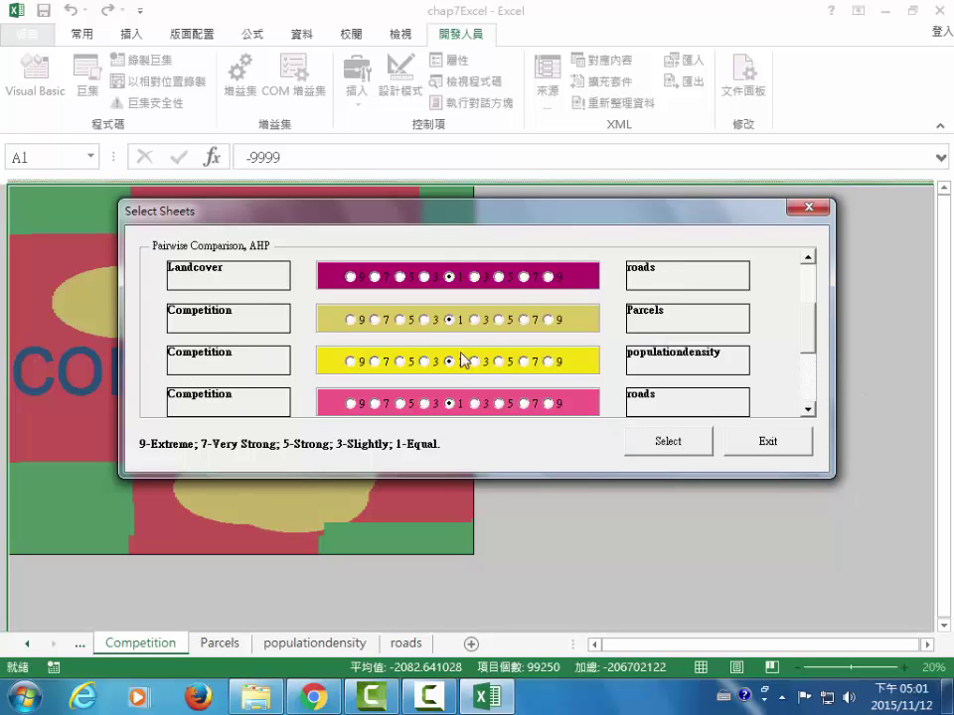
left_click(812, 397)
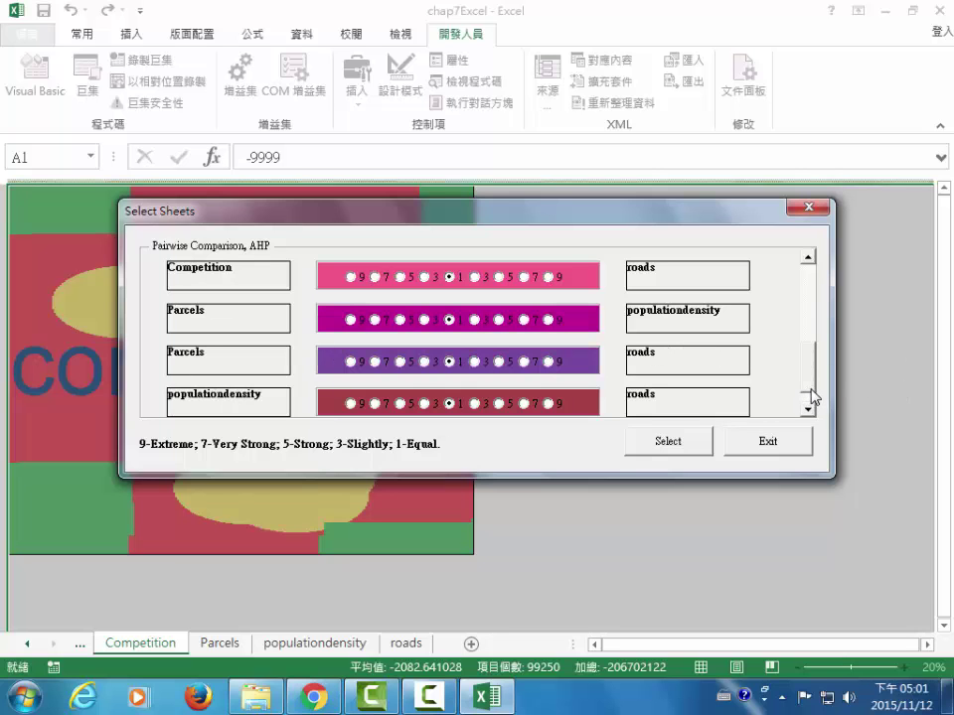
left_click(807, 283)
left_click(809, 274)
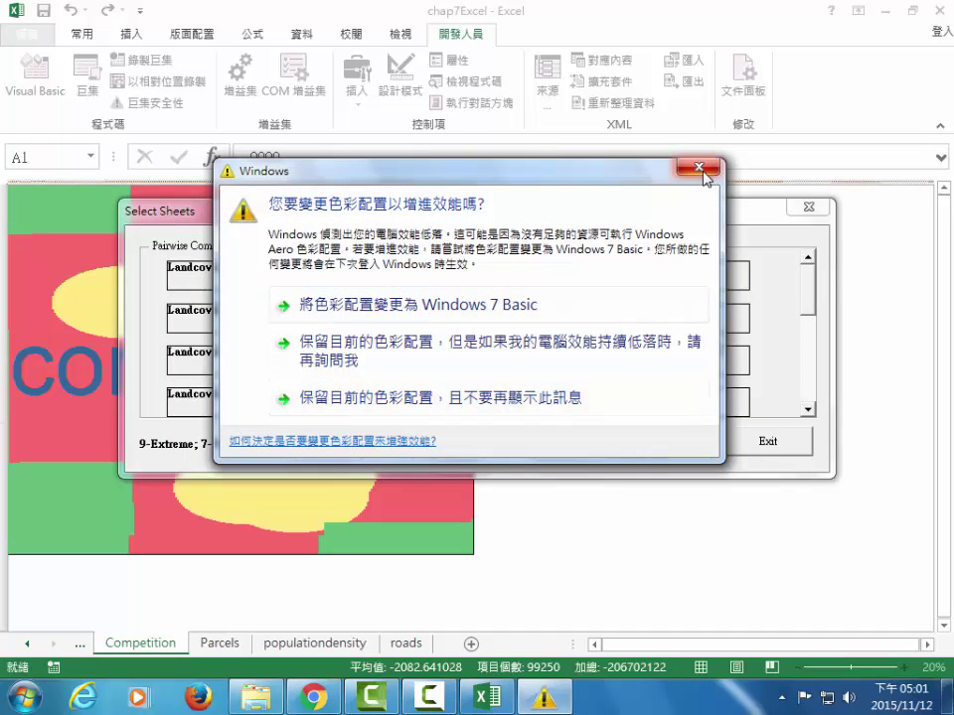
left_click(703, 172)
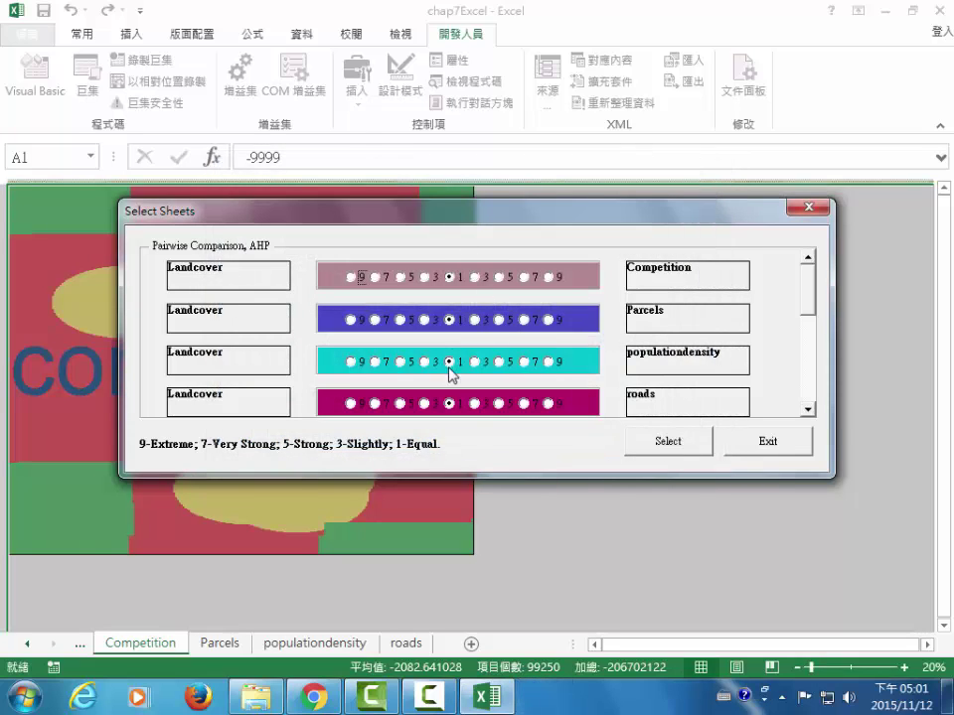
left_click(656, 442)
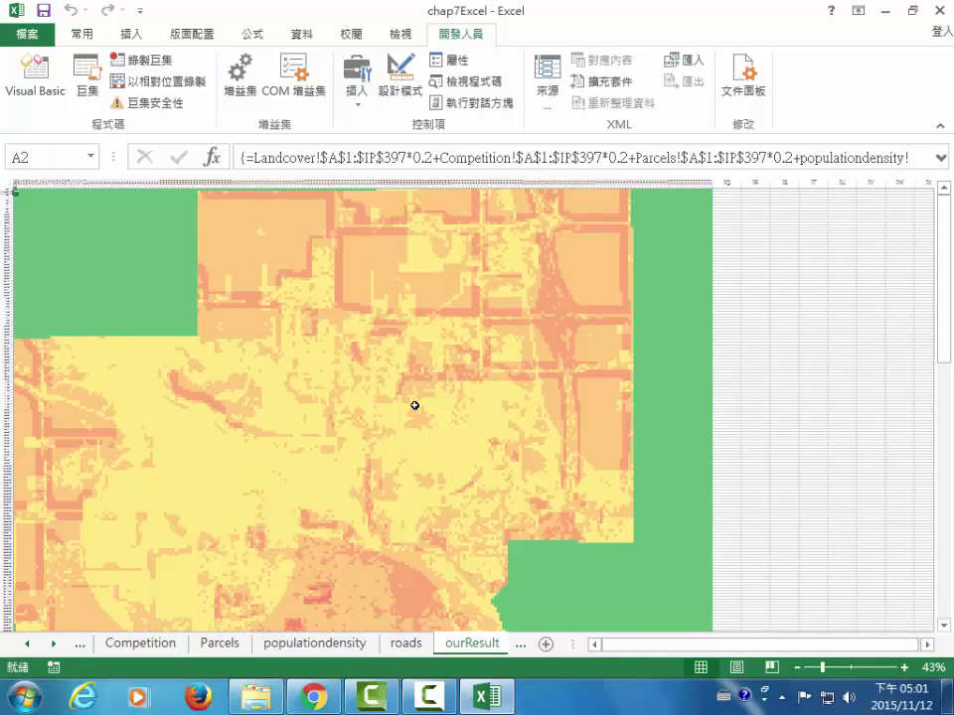
- Zoom the ourResult sheet out to 30% and scroll down to the red high-value cluster
scroll(416, 405, "down", 1)
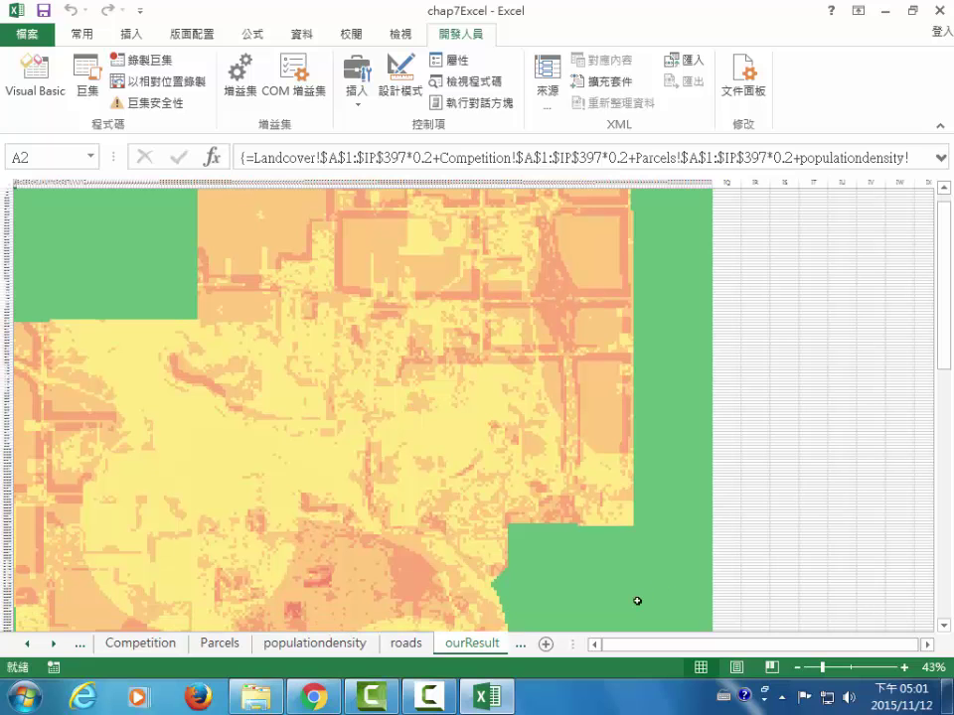
scroll(575, 524, "down", 1)
scroll(574, 524, "down", 1)
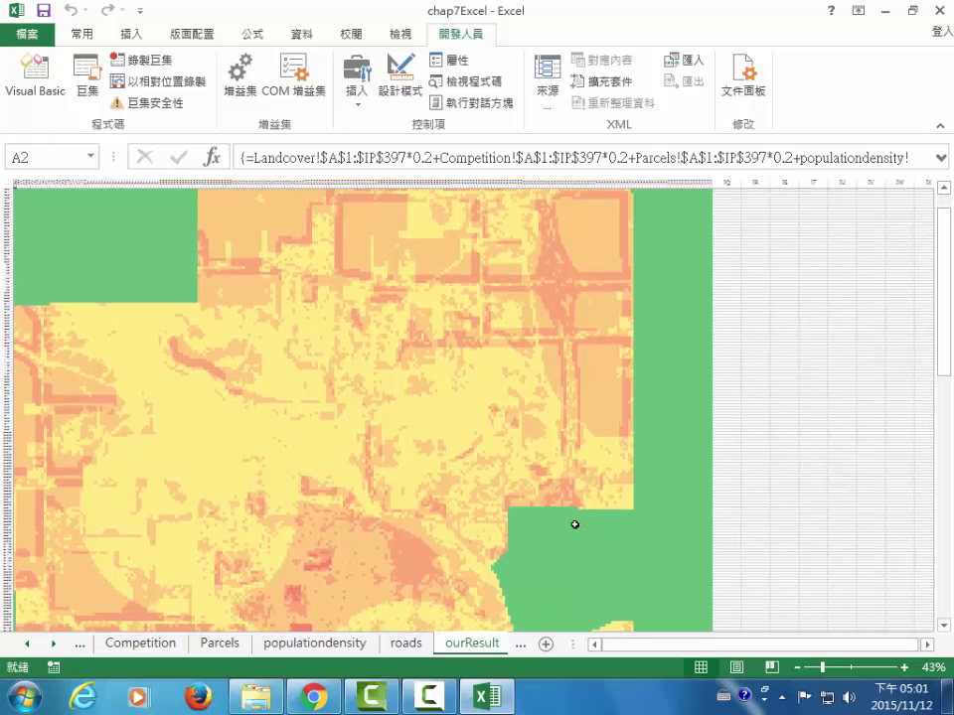
scroll(566, 517, "down", 1)
scroll(563, 514, "down", 2)
scroll(562, 514, "down", 1)
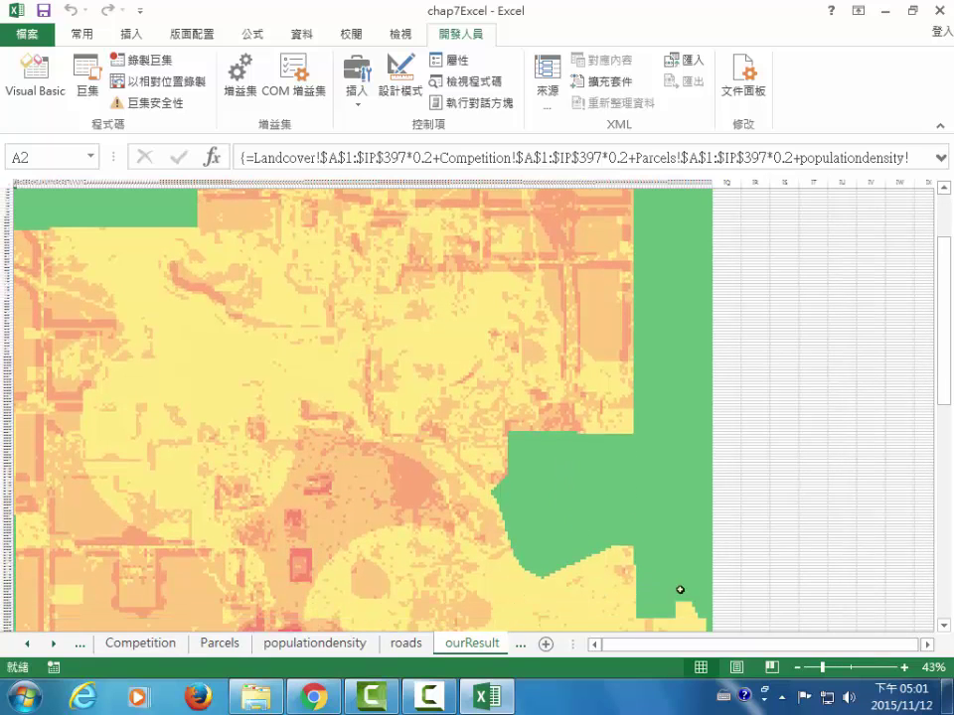
left_click(795, 668)
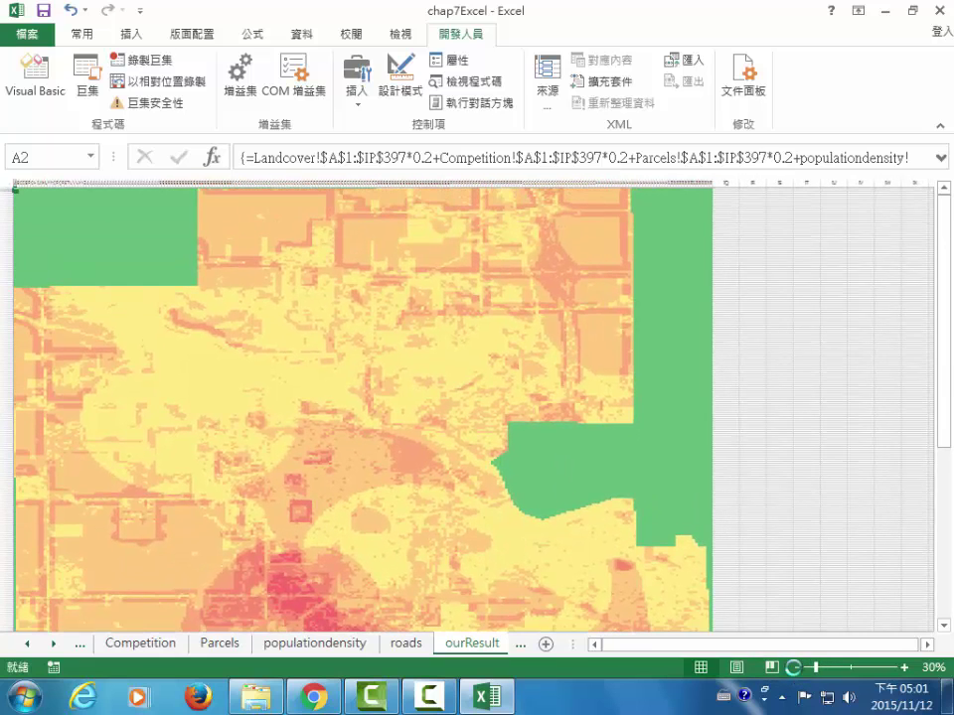
scroll(596, 504, "down", 1)
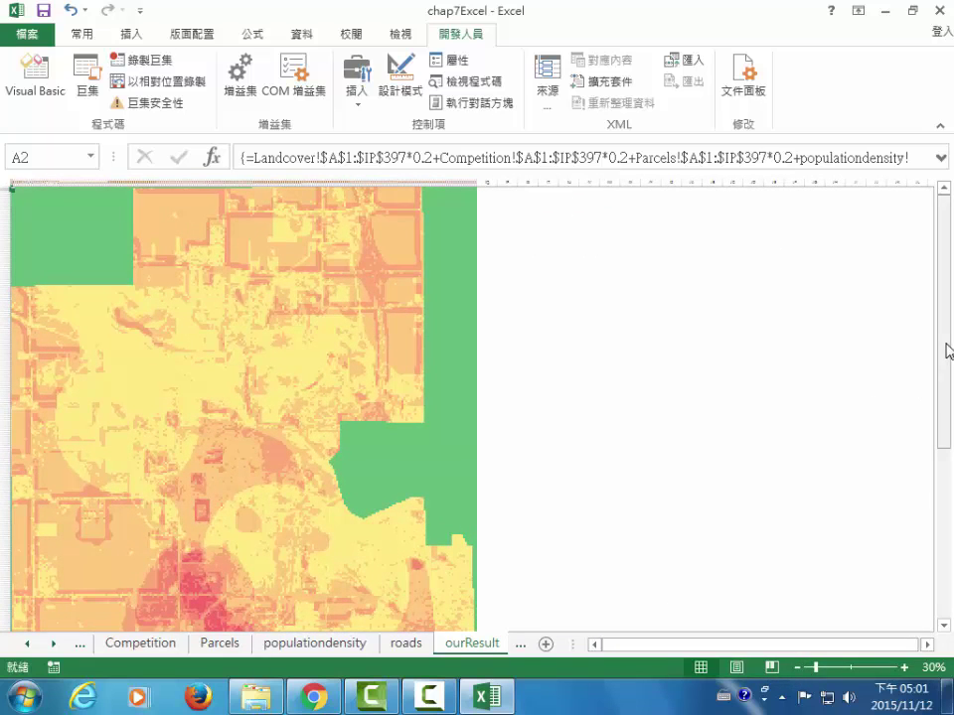
left_click_drag(947, 367, 949, 473)
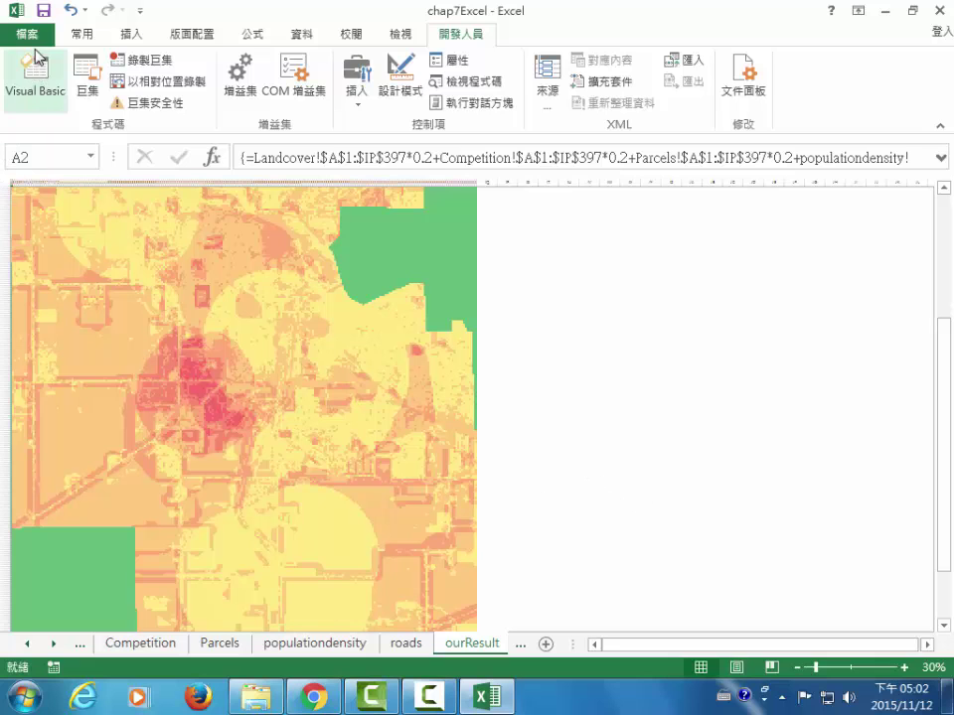
- Create a new blank workbook, 活頁簿1, and show its File page listing recent workbooks
left_click(35, 38)
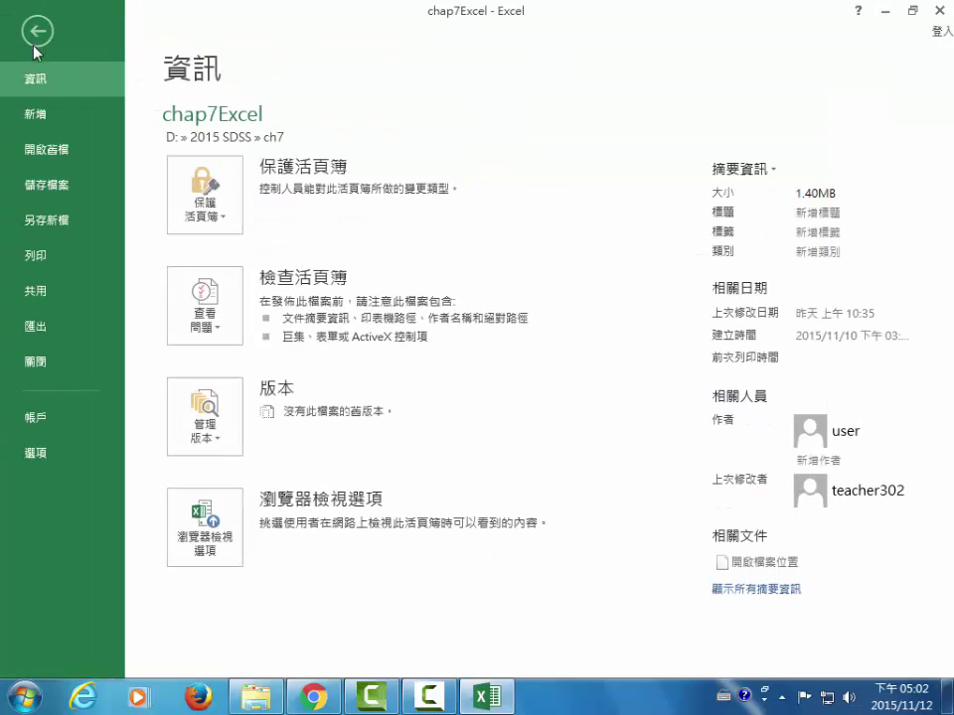
left_click(55, 122)
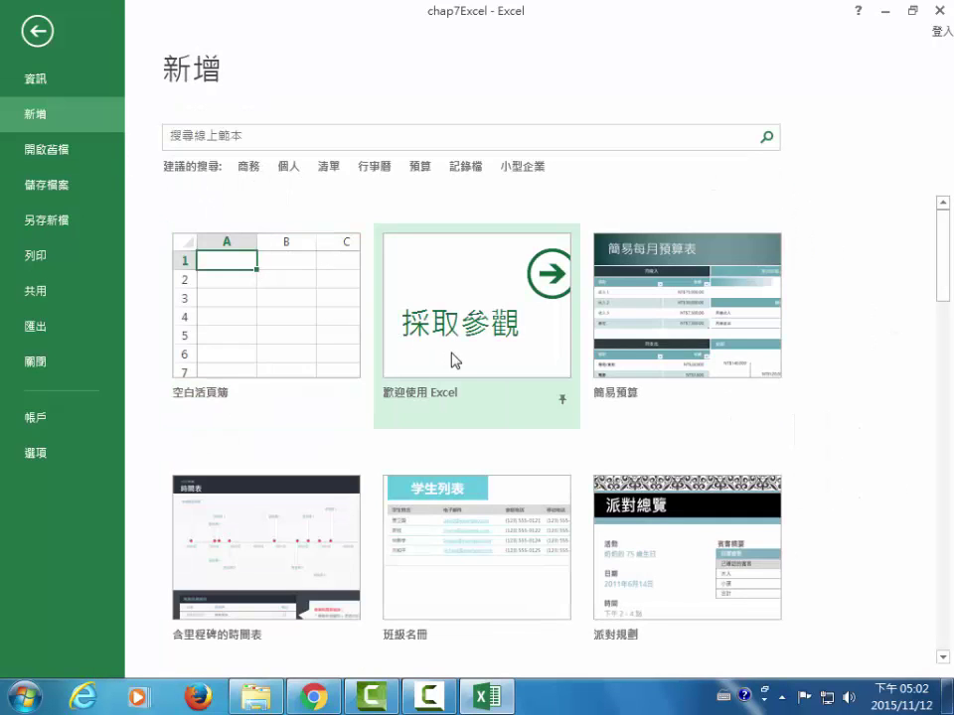
left_click(299, 312)
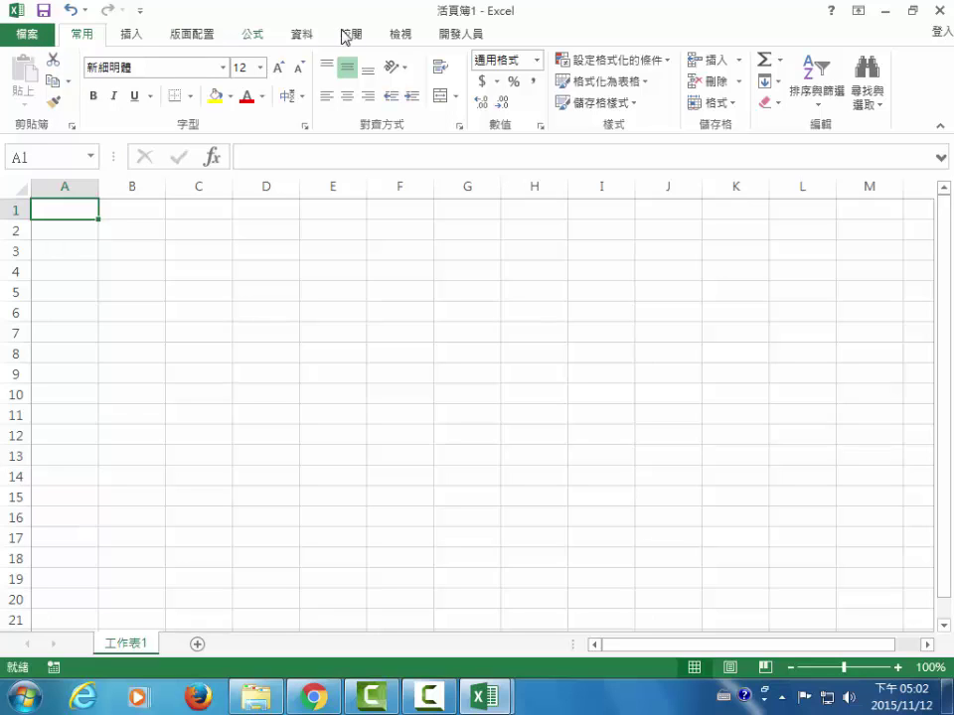
left_click(22, 34)
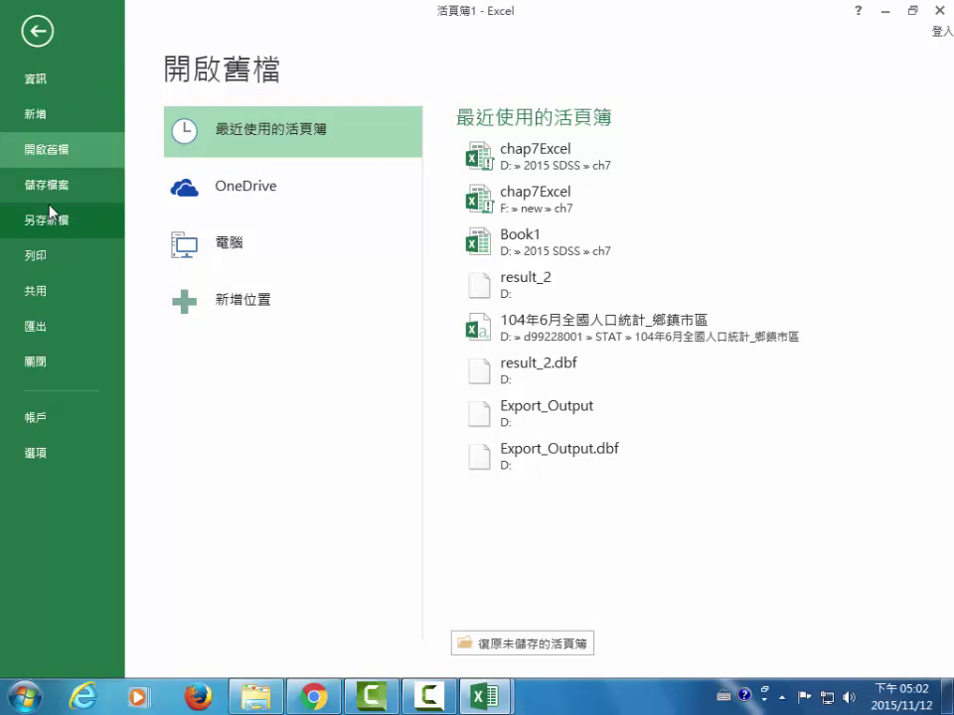
- Open the Excel Options dialog on its General page for workbook 活頁簿1
left_click(38, 33)
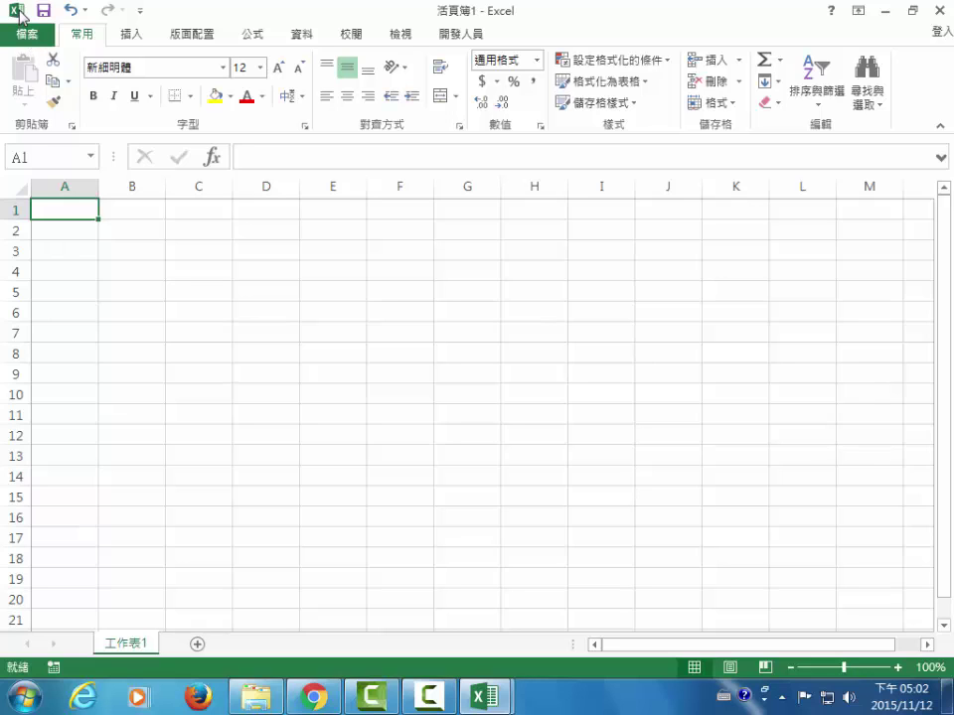
left_click(20, 14)
left_click(18, 13)
left_click(26, 34)
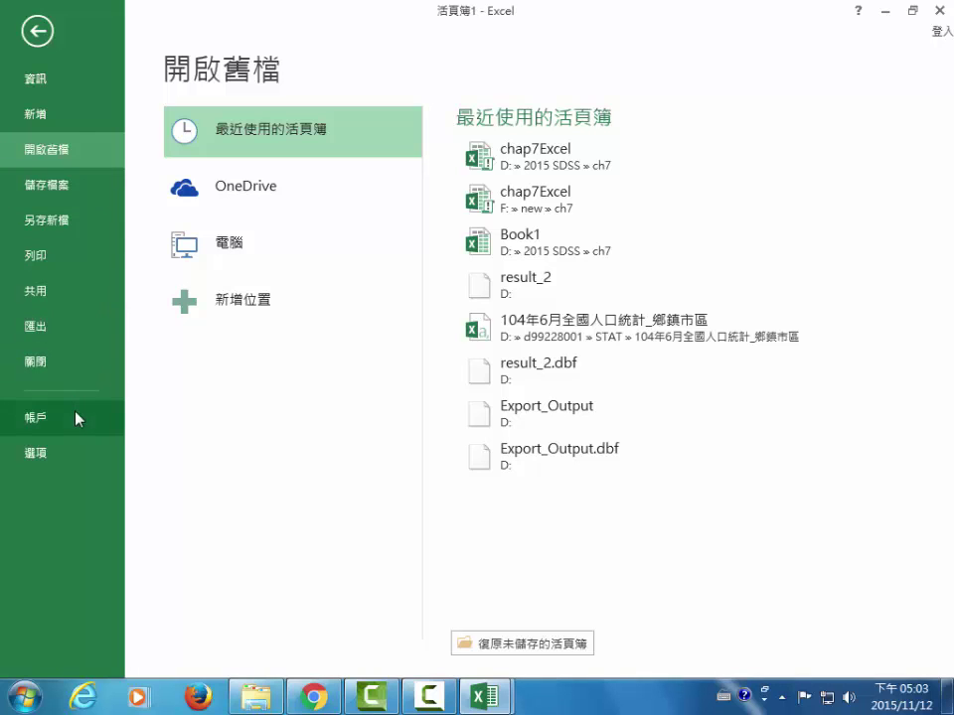
left_click(37, 456)
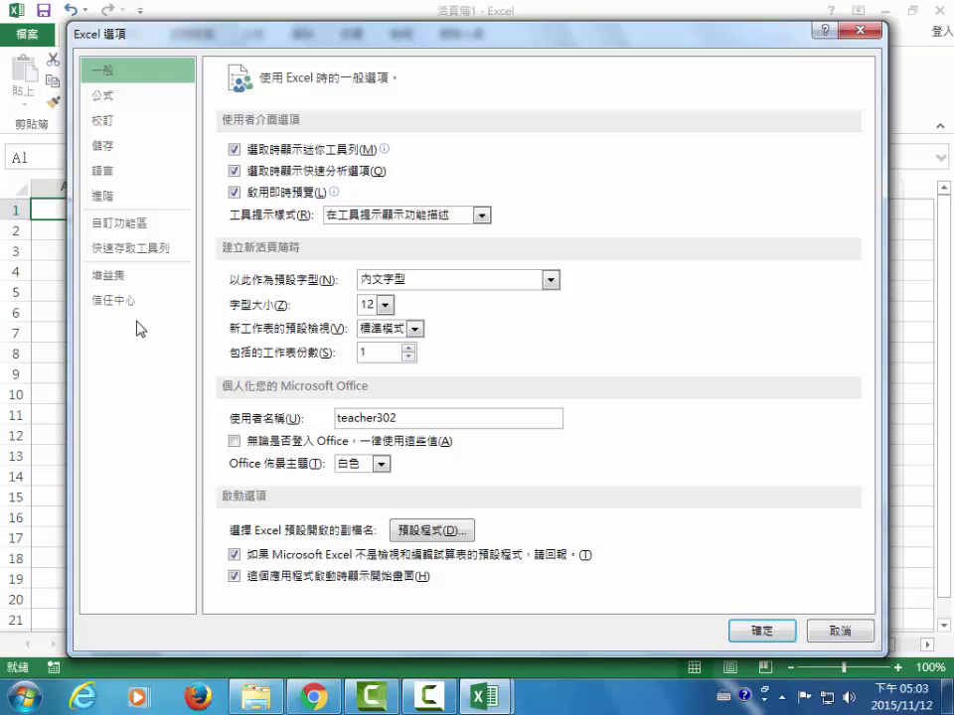
- Turn on the Developer (開發人員) tab in Excel Options' Customize Ribbon, after first unchecking it by mistake
left_click(127, 224)
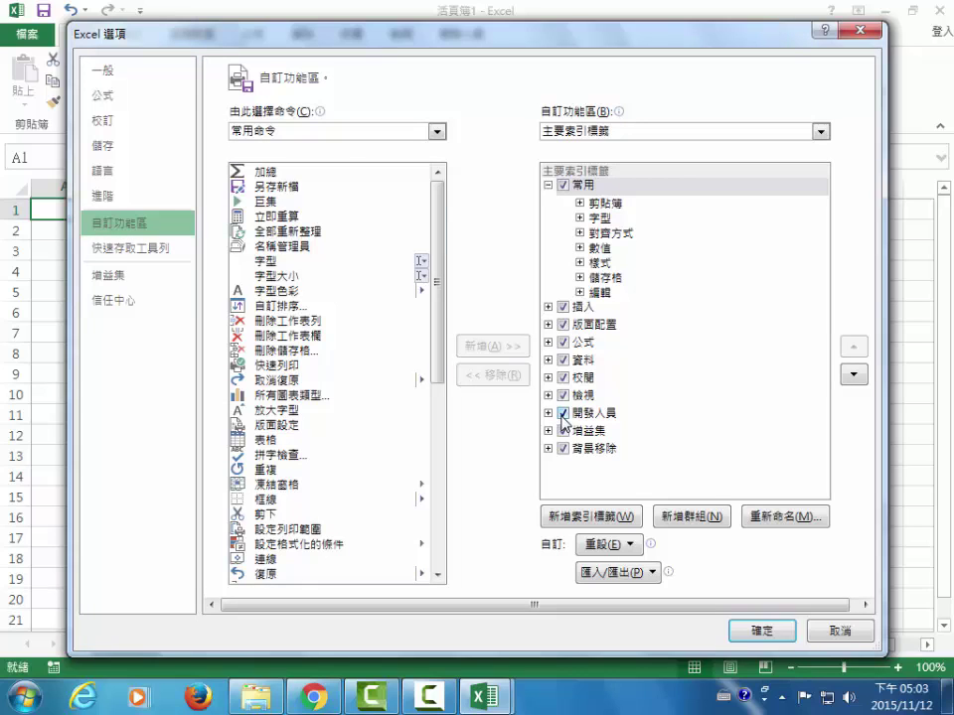
left_click(563, 414)
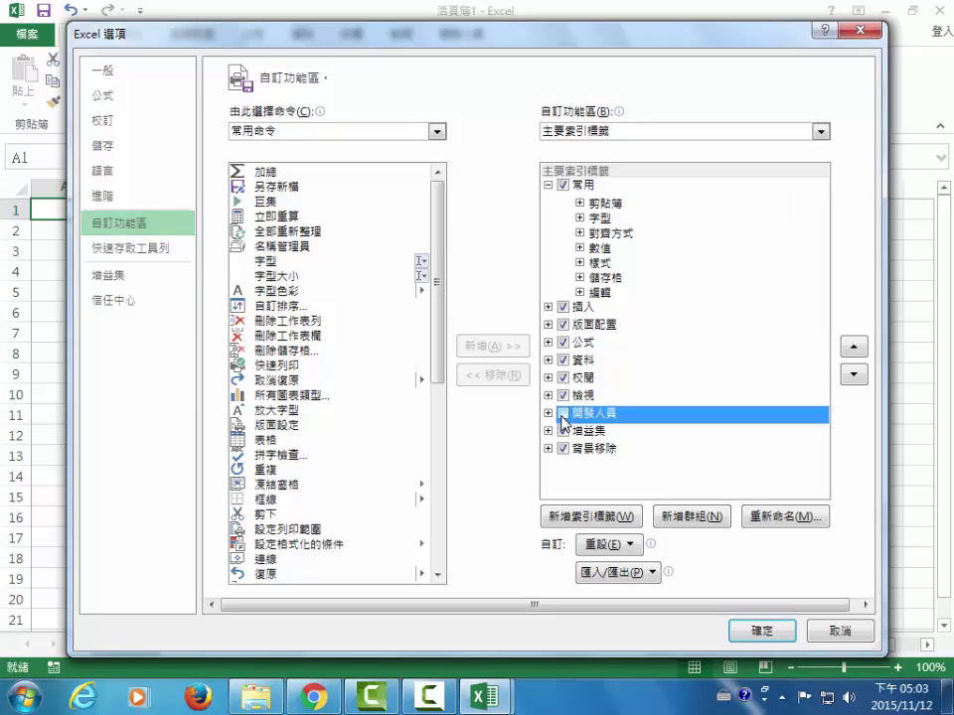
left_click(757, 630)
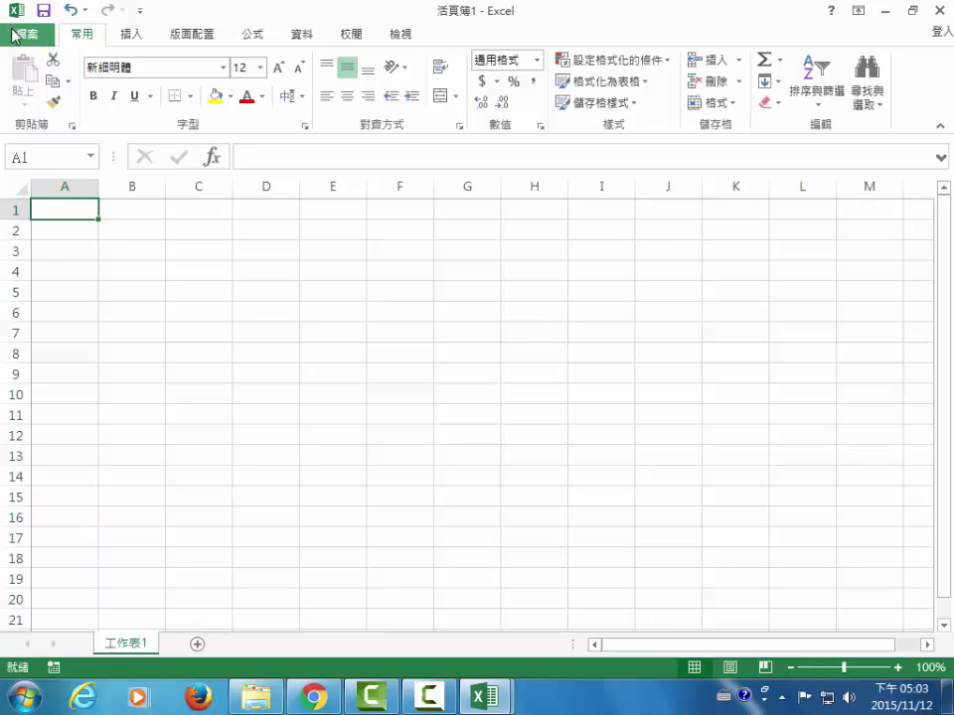
left_click(17, 37)
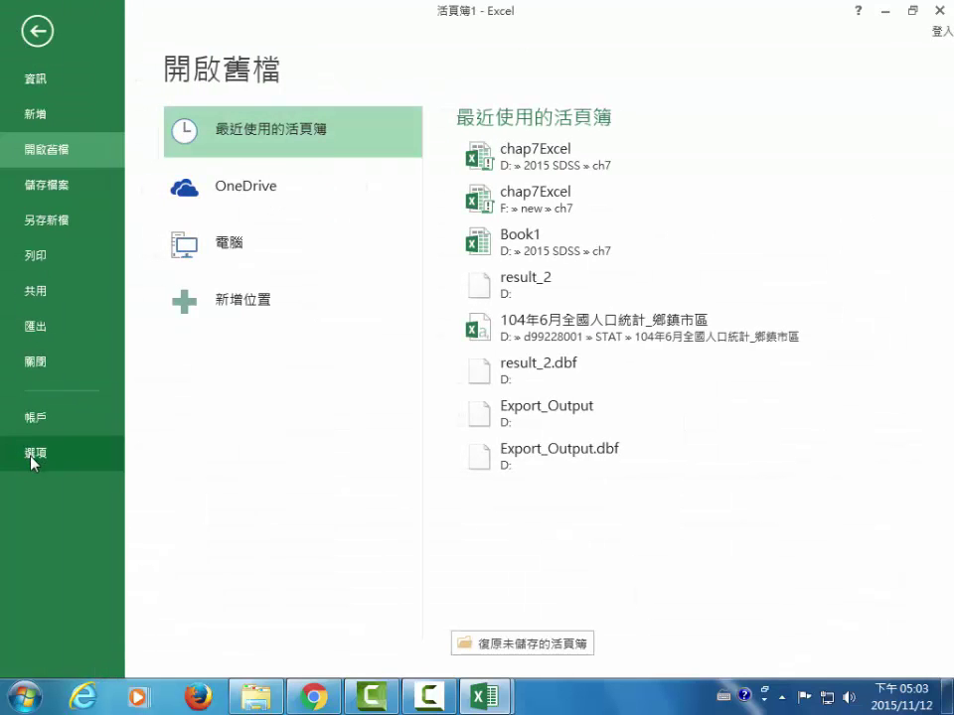
left_click(34, 455)
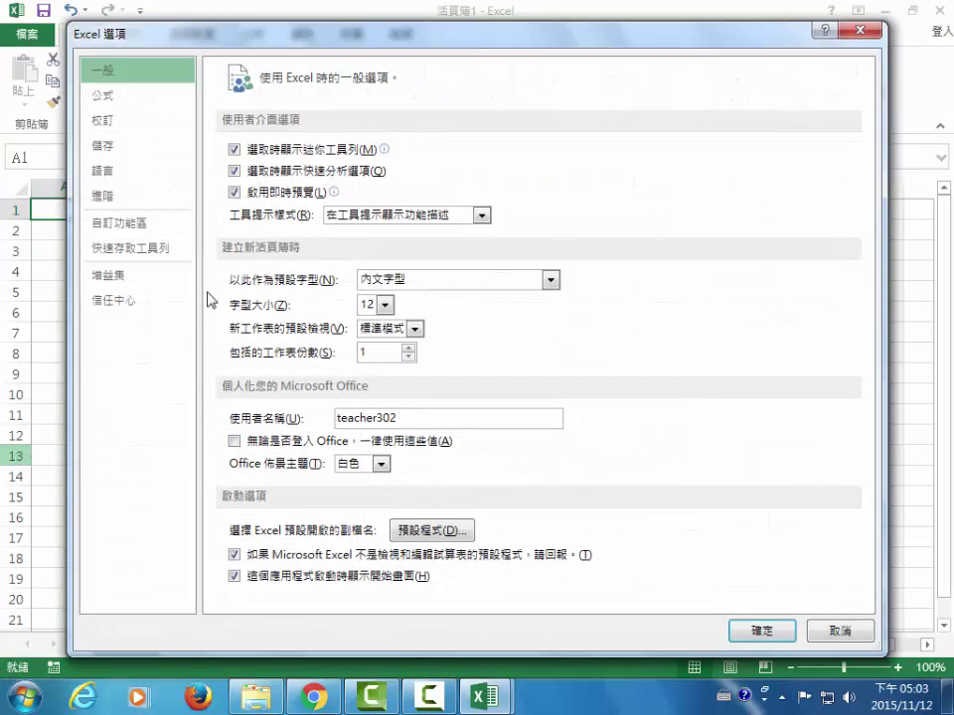
left_click(132, 231)
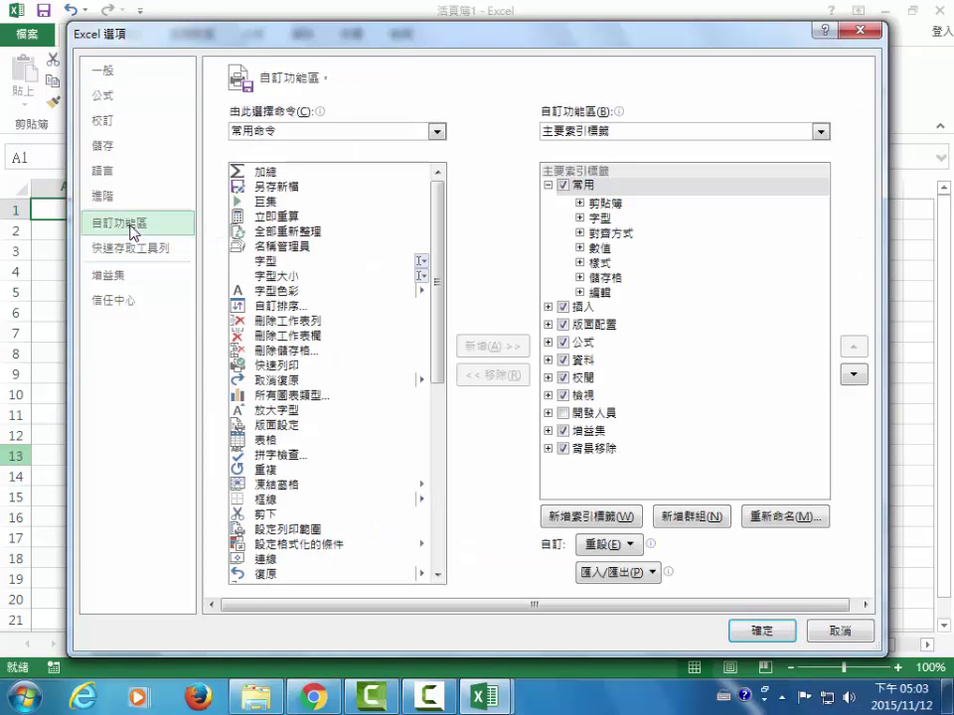
left_click(564, 412)
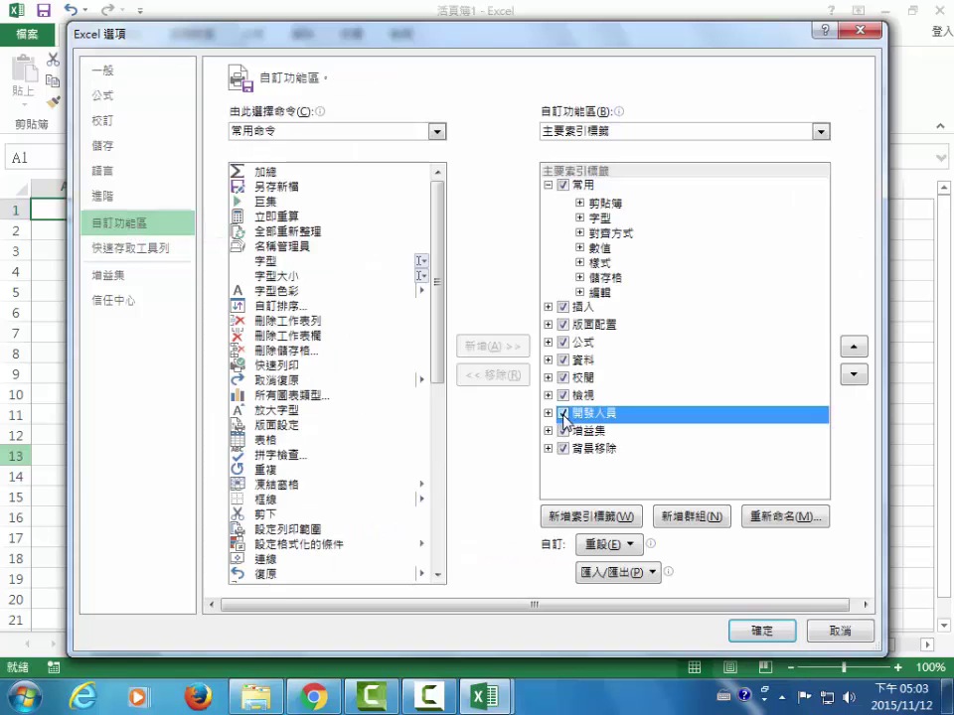
left_click(760, 630)
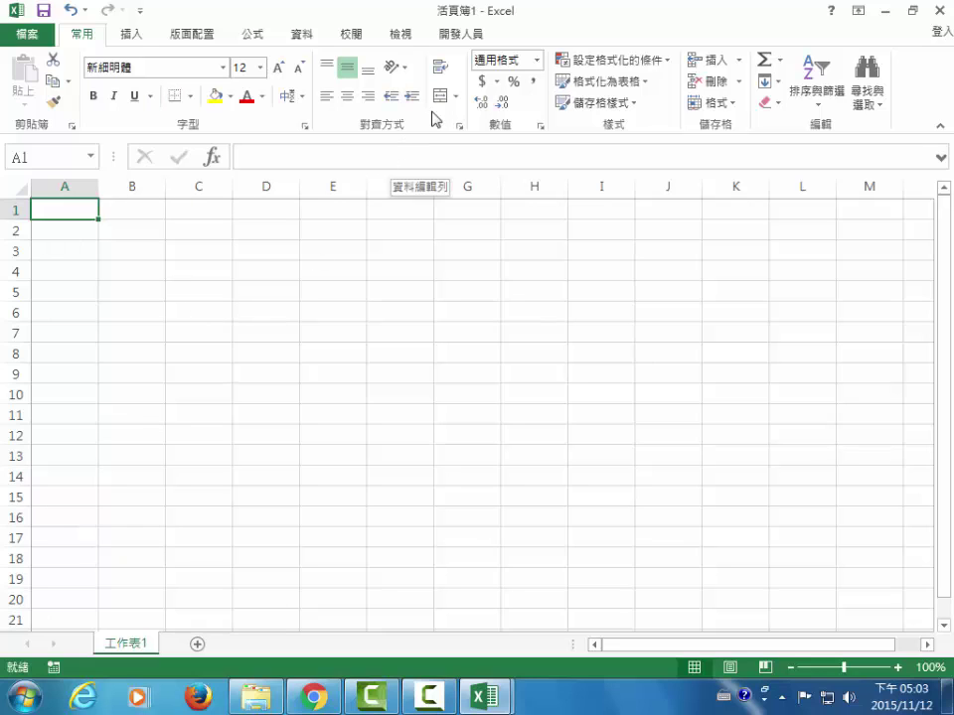
- Launch the Visual Basic editor from the Developer (開發人員) tab
left_click(464, 40)
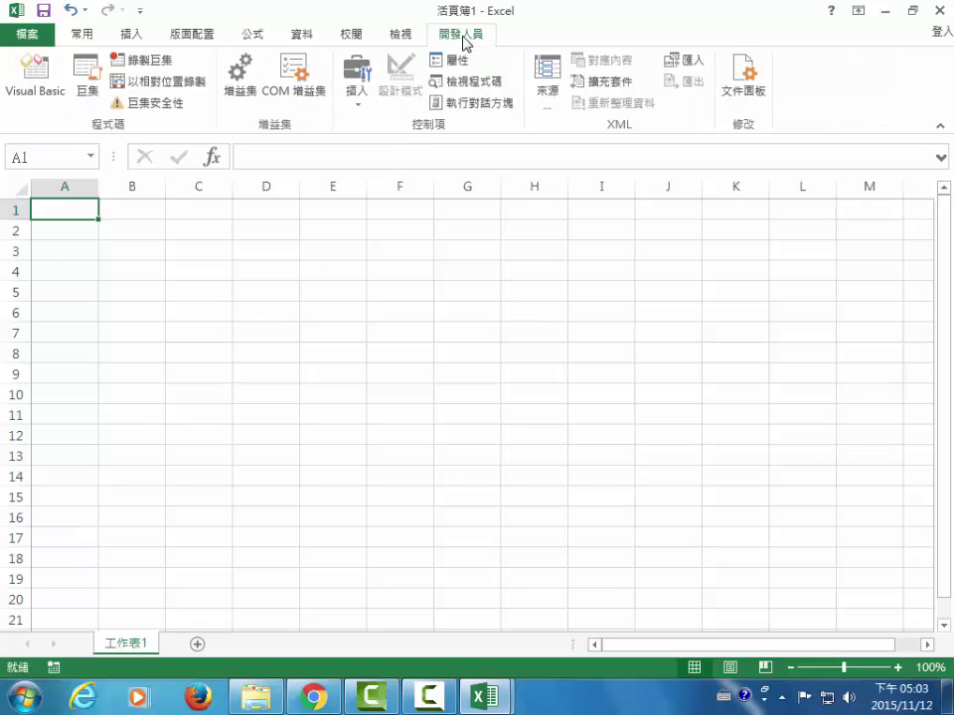
left_click(31, 81)
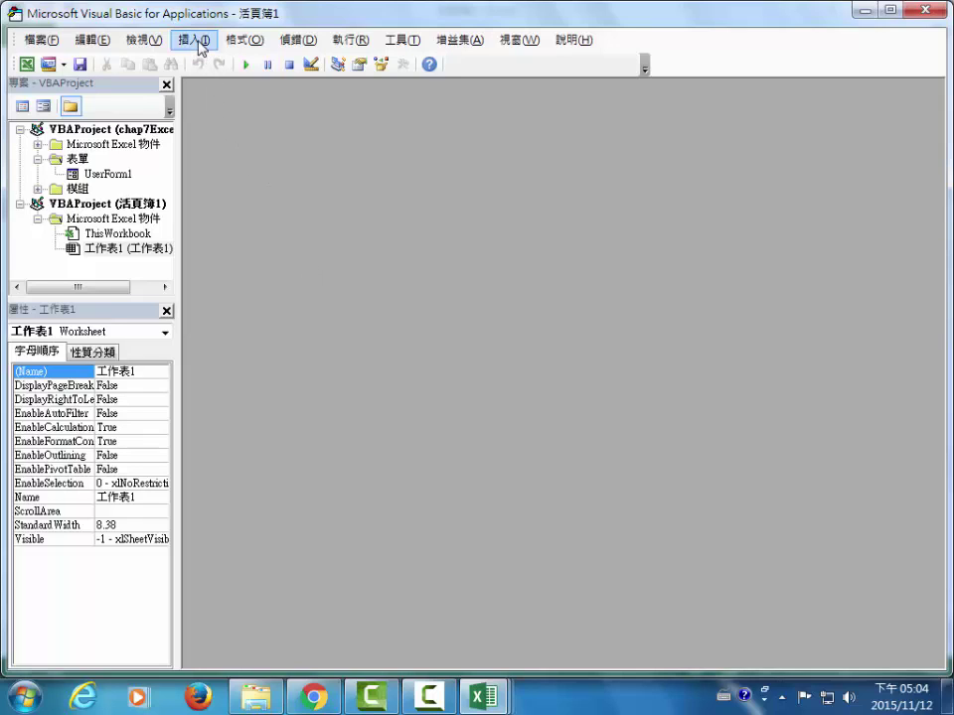
- Insert a new UserForm1, enlarge it, and draw a large Frame1 across its upper area
left_click(197, 42)
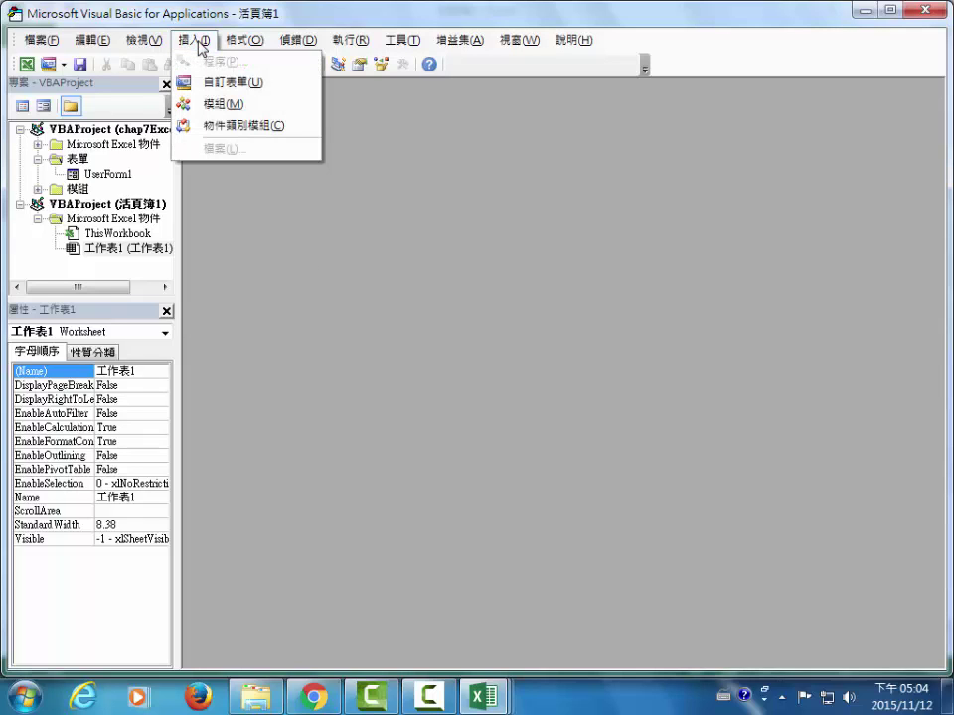
left_click(220, 84)
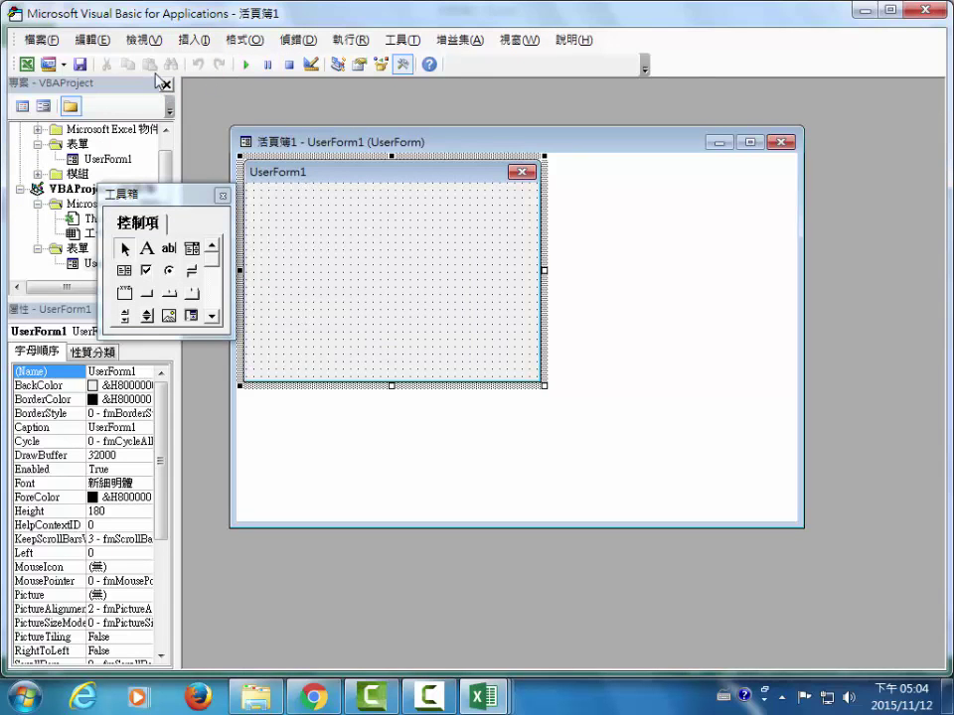
left_click_drag(544, 385, 788, 481)
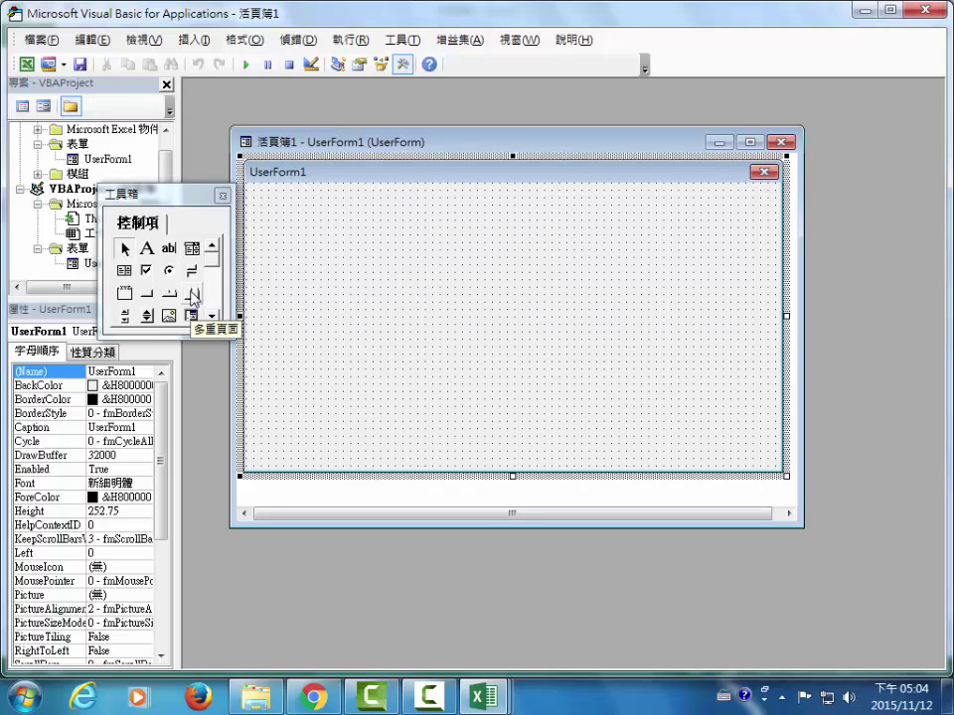
left_click(125, 295)
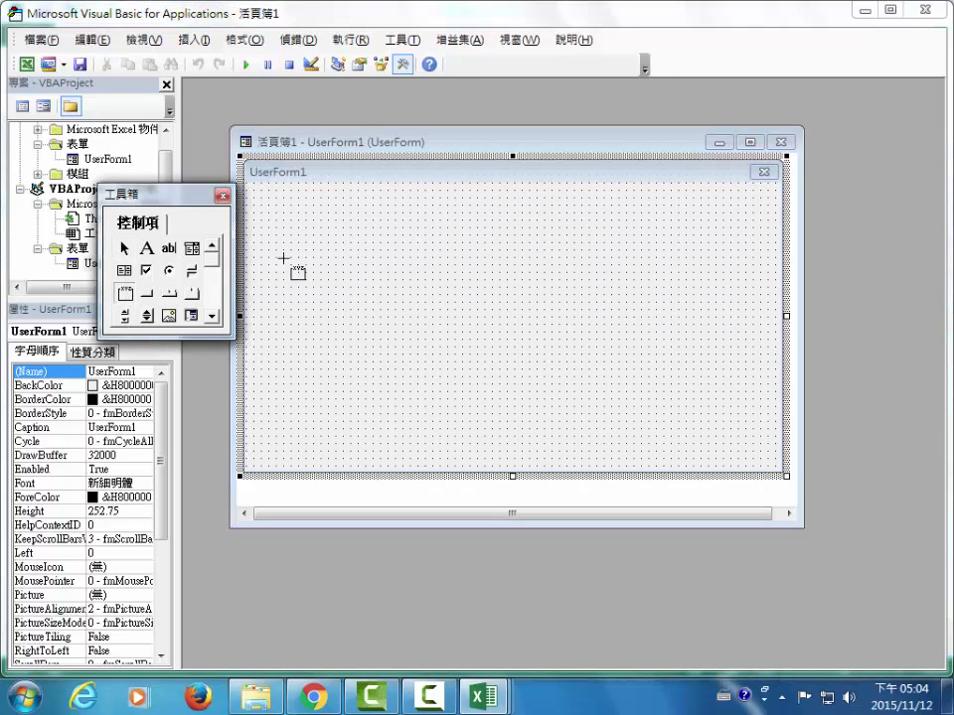
mouse_move(264, 194)
left_mouse_down()
mouse_move(759, 422)
mouse_move(762, 408)
left_mouse_up()
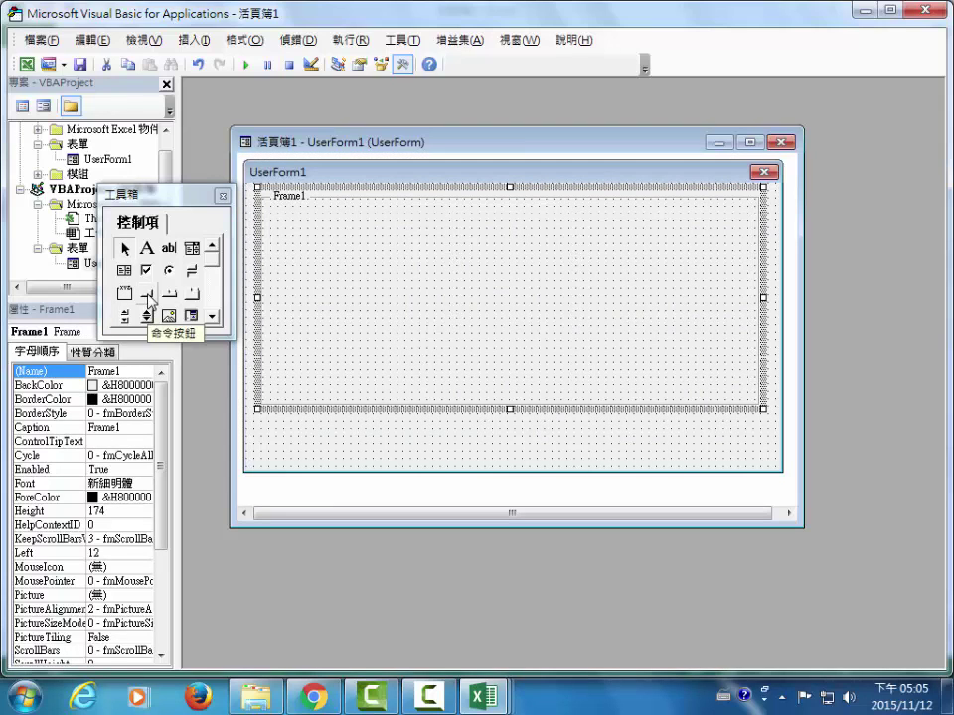
- Draw CommandButton1 and CommandButton2 side by side below the frame and level them
left_click(149, 298)
left_click_drag(470, 436, 569, 465)
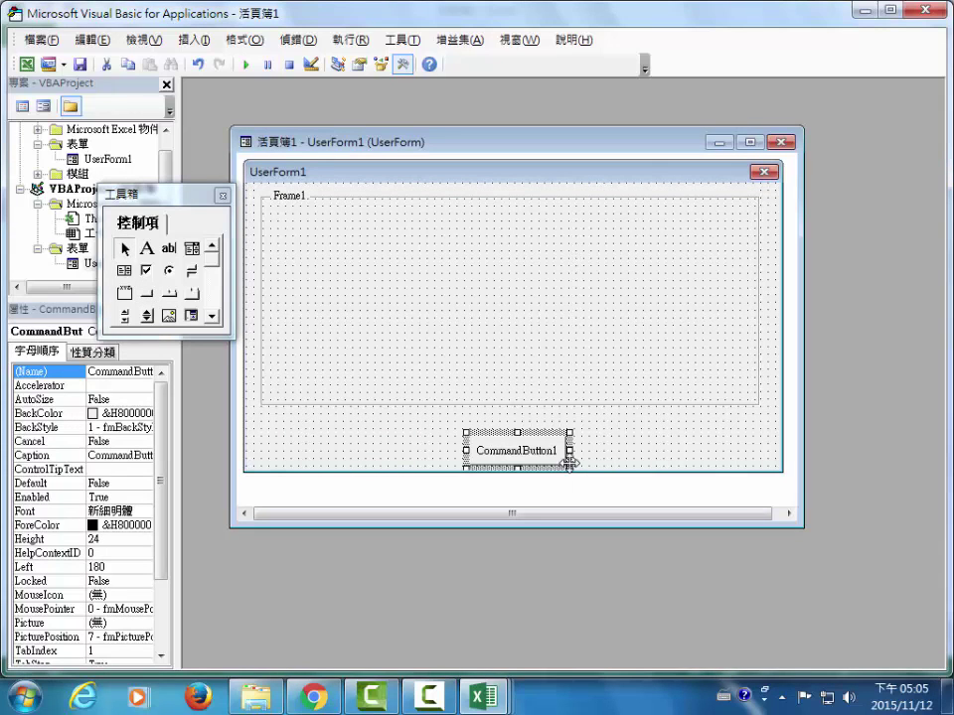
left_click(147, 296)
left_click_drag(597, 436, 703, 471)
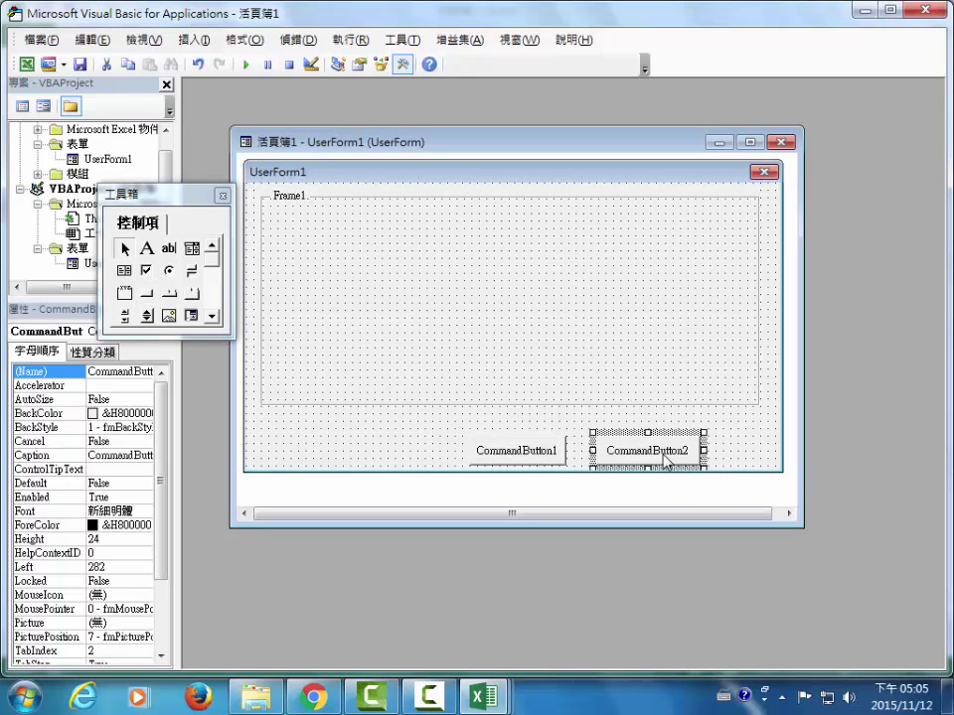
left_click_drag(638, 449, 641, 442)
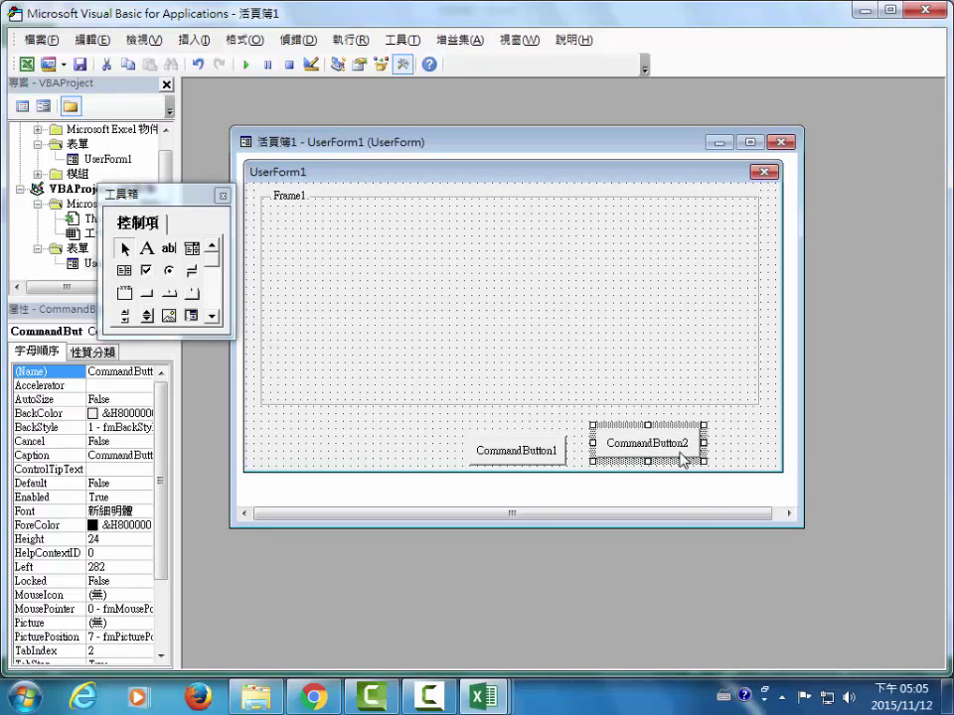
left_click(736, 456)
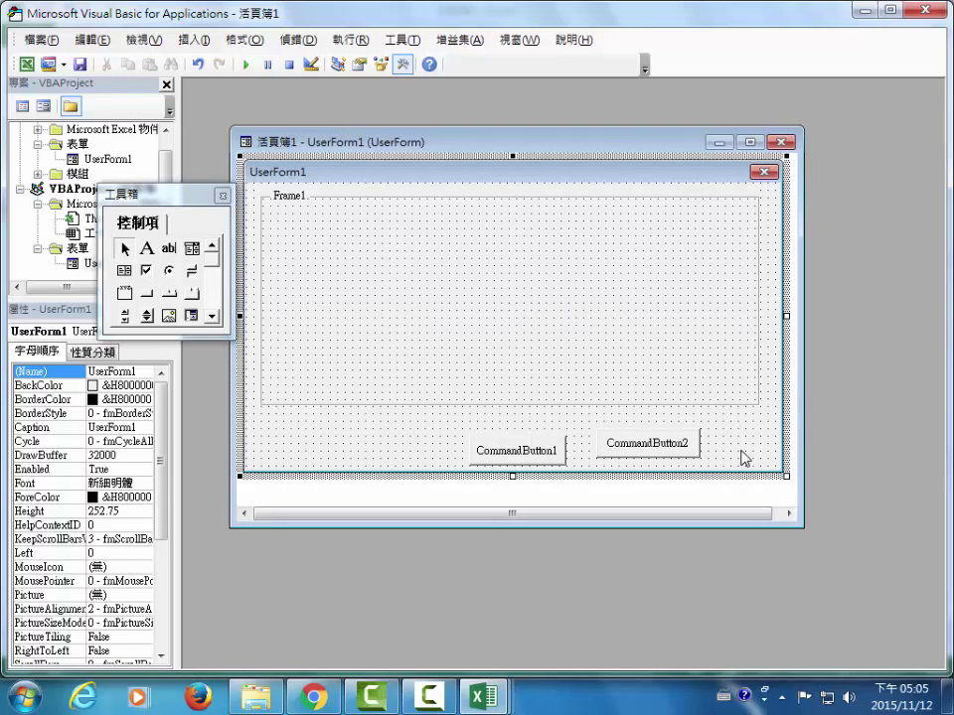
left_click(512, 449)
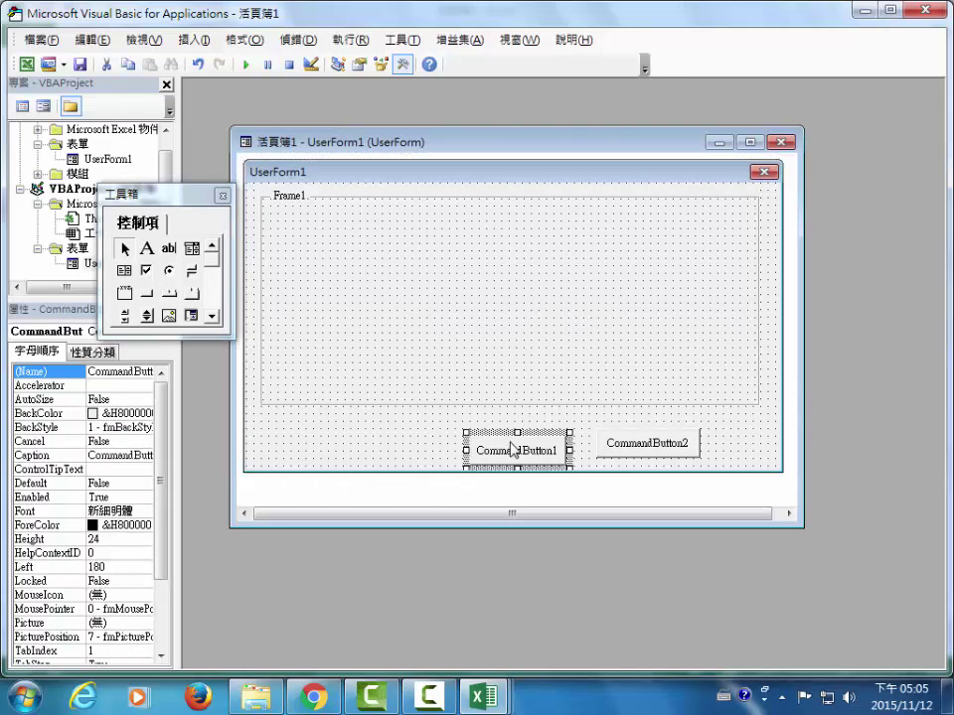
left_click_drag(513, 450, 513, 442)
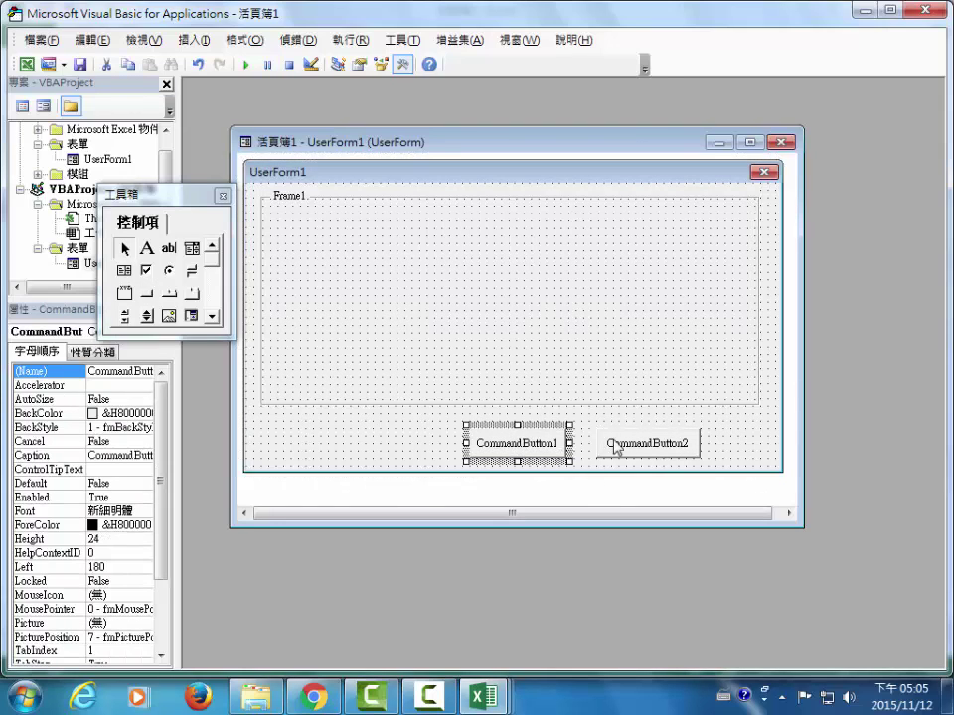
left_click(316, 453)
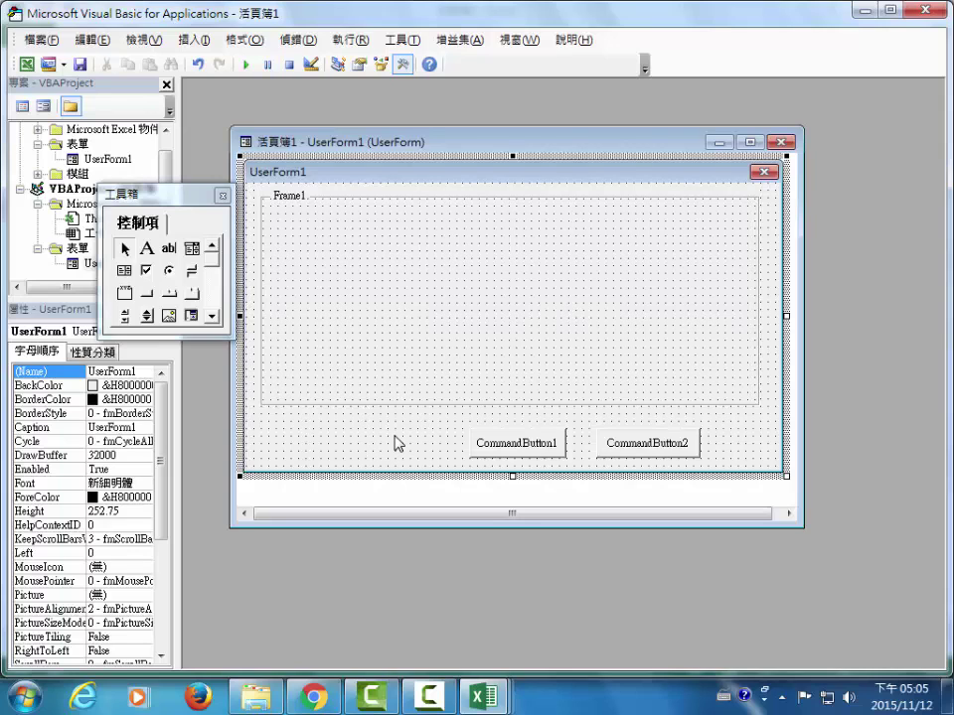
- Show UserForm1's code window, then bring the ch7\ascii File Explorer window forward
right_click(323, 434)
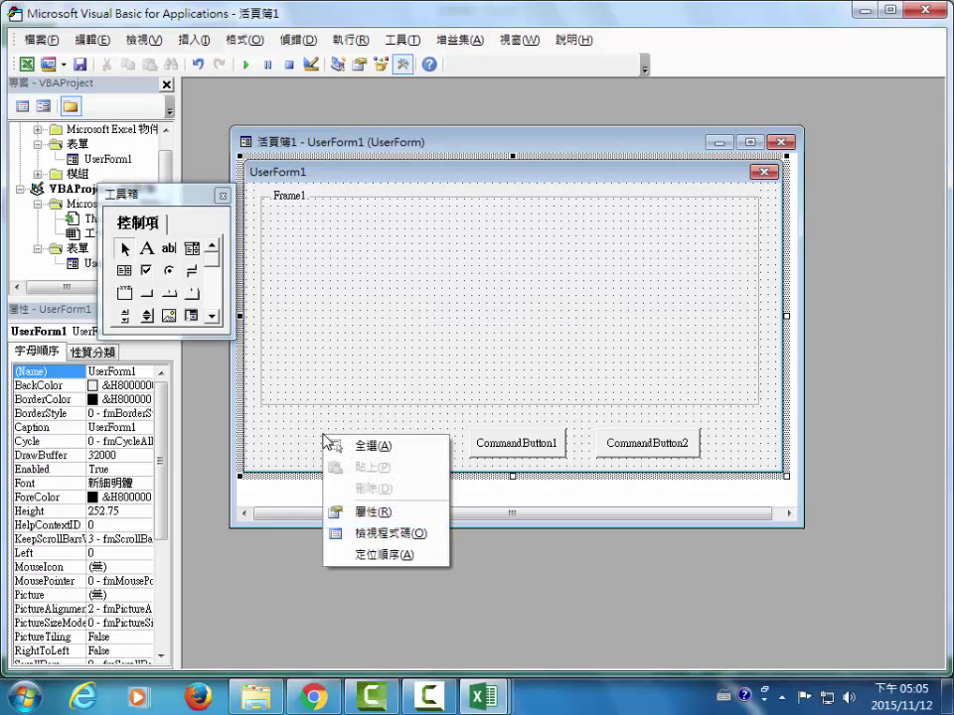
left_click(383, 541)
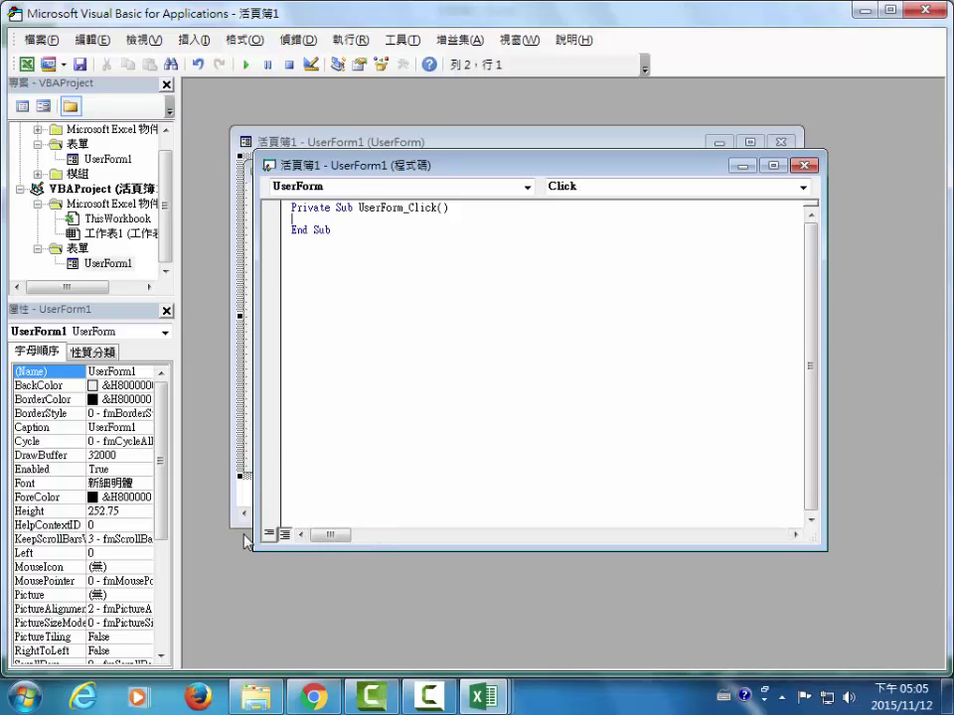
left_click(254, 701)
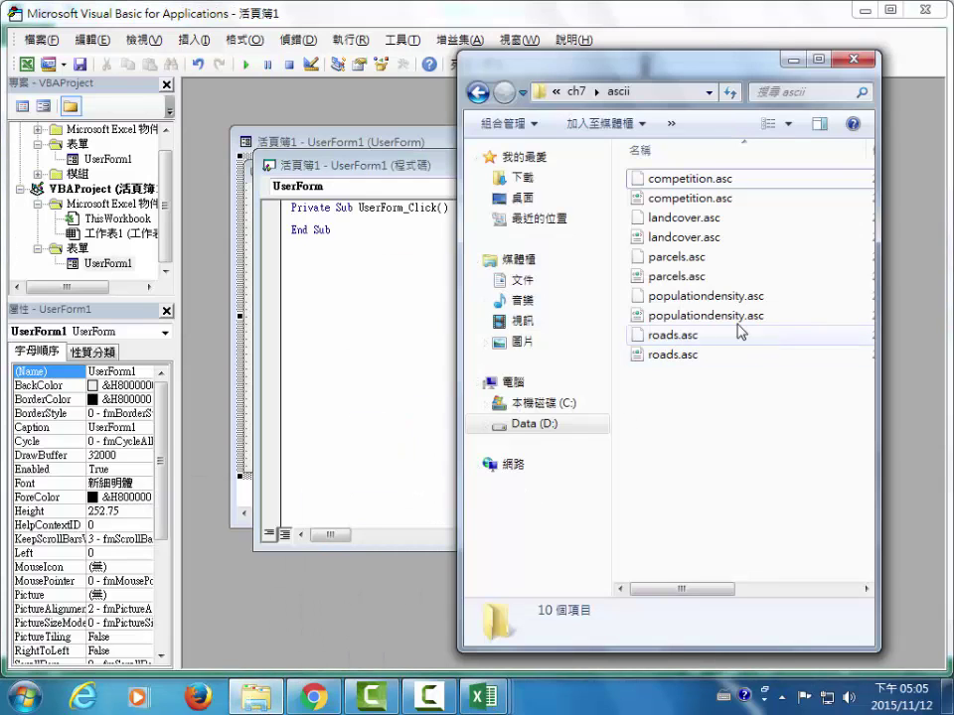
- Open Ch7_Excel from ch7\code in WordPad, copy all of its text, and return to VBA
left_click(574, 92)
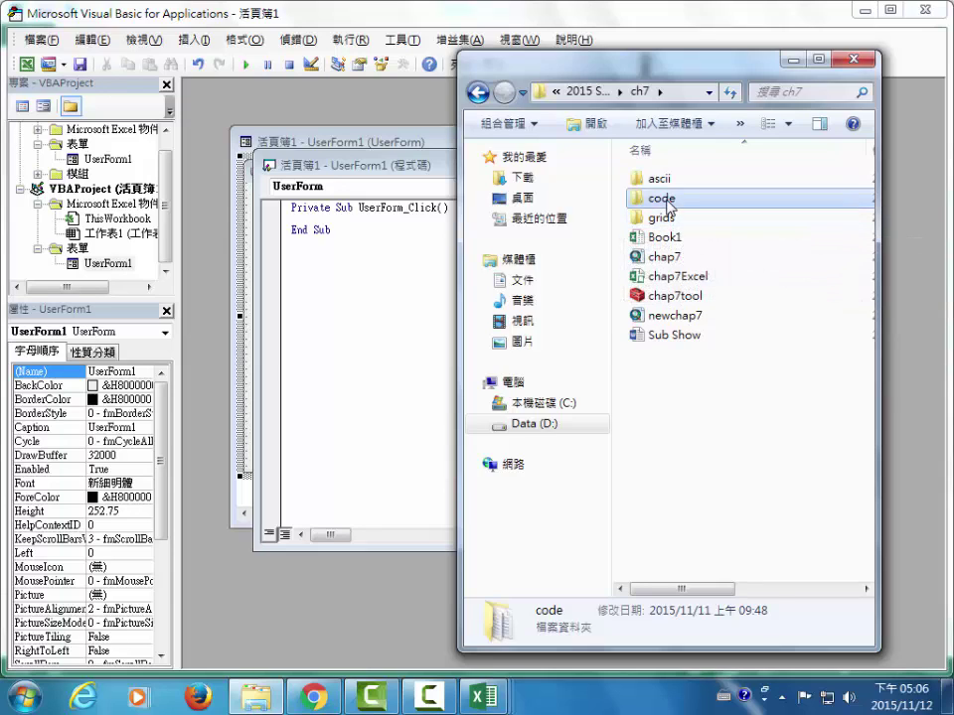
double_click(663, 199)
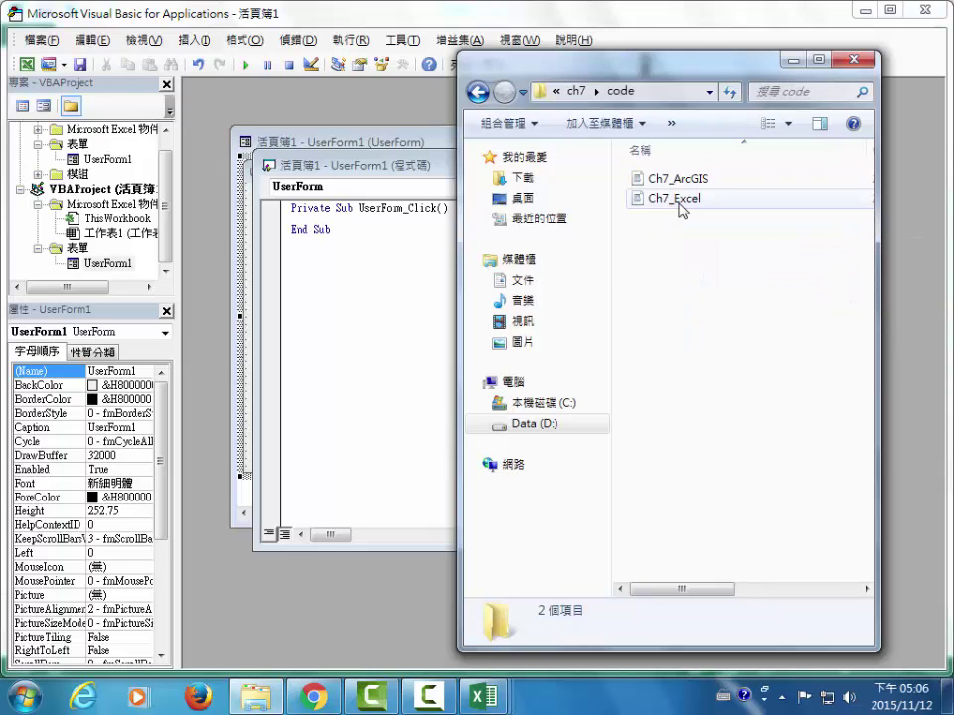
left_click(683, 201)
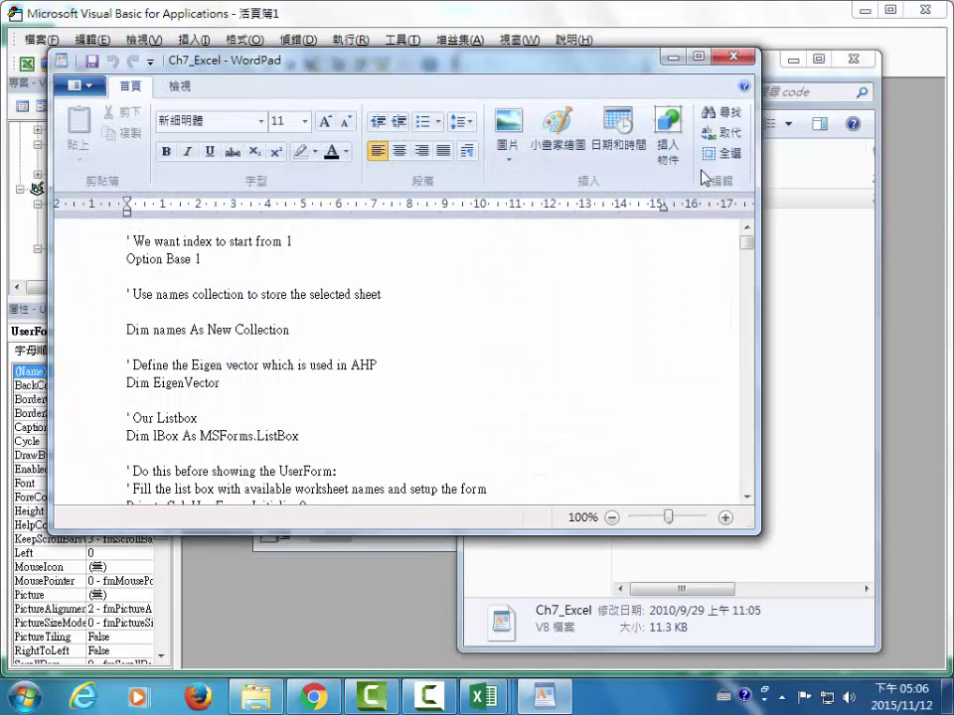
left_click(730, 155)
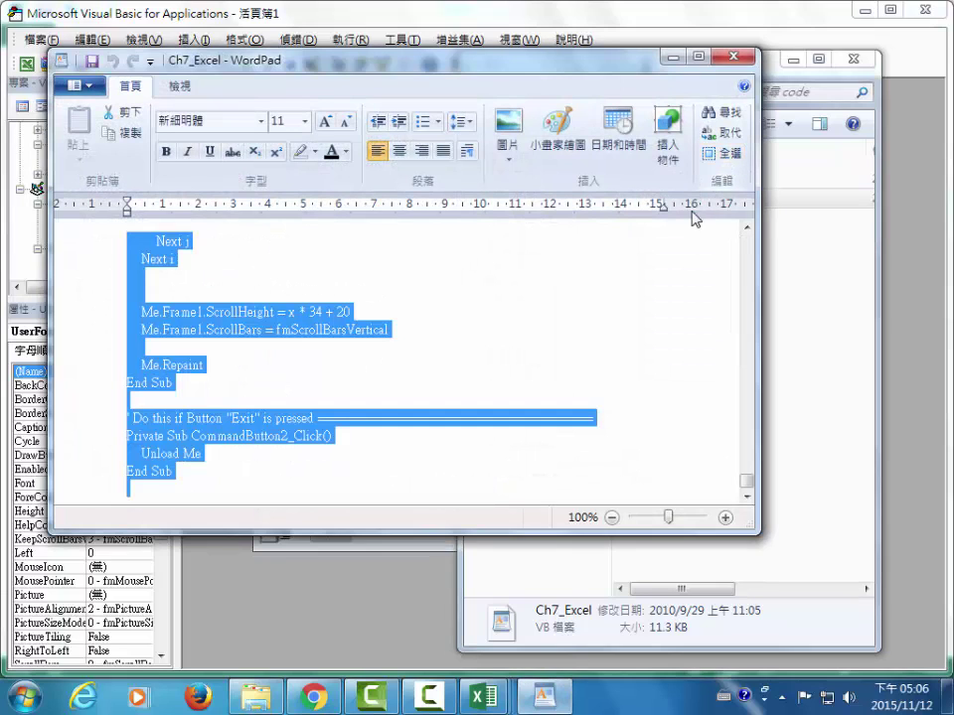
right_click(154, 316)
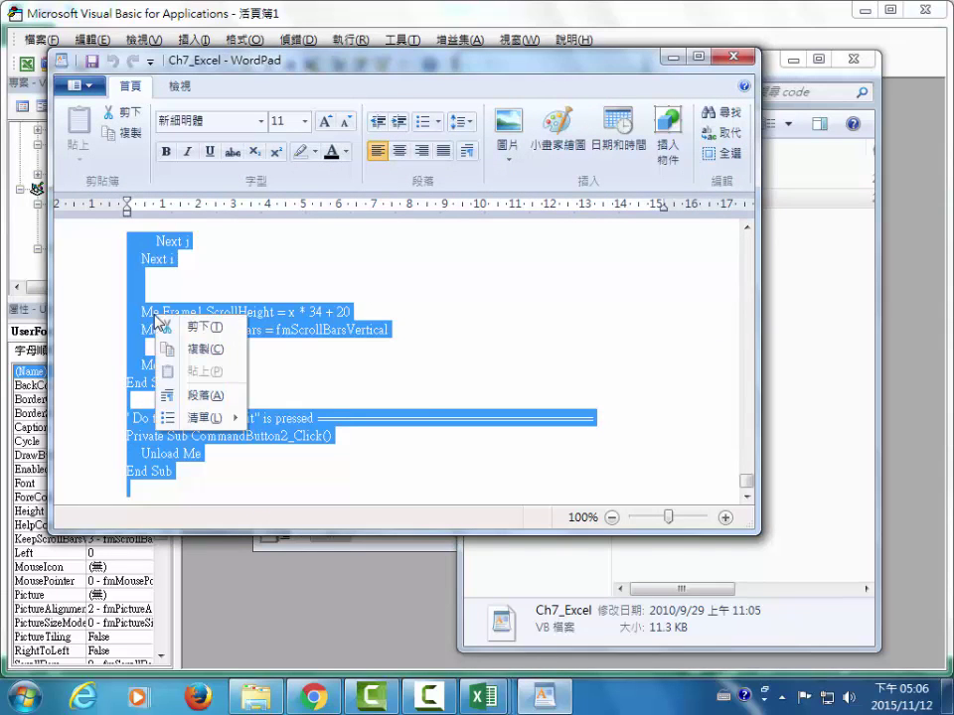
left_click(199, 348)
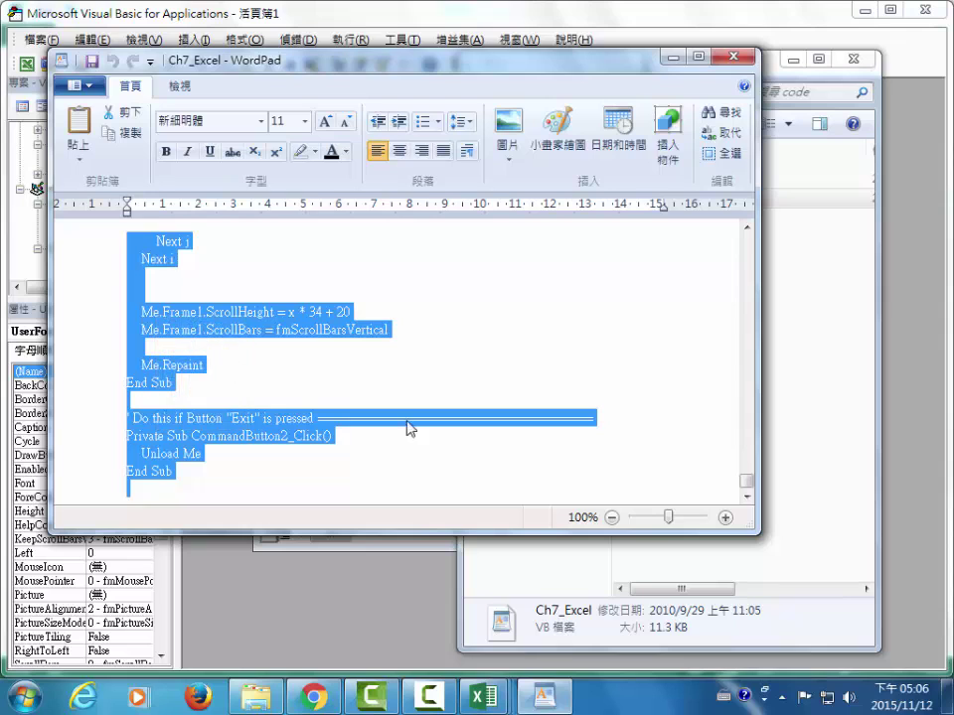
left_click(338, 613)
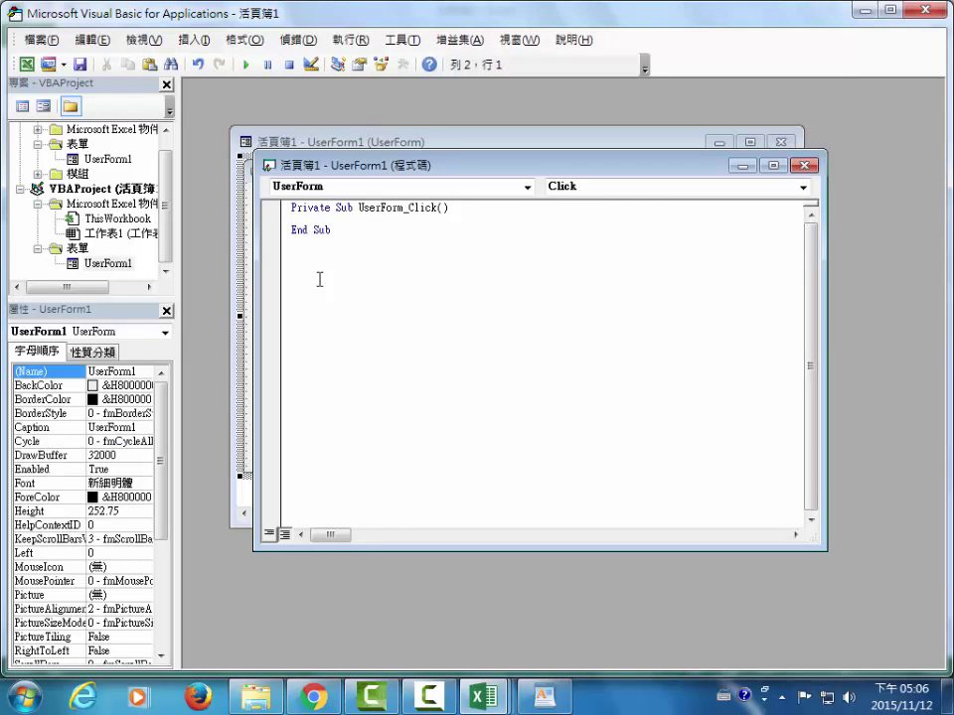
- Delete the UserForm_Click stub, paste the copied Ch7_Excel code, and scroll up to review it
left_click_drag(291, 208, 385, 309)
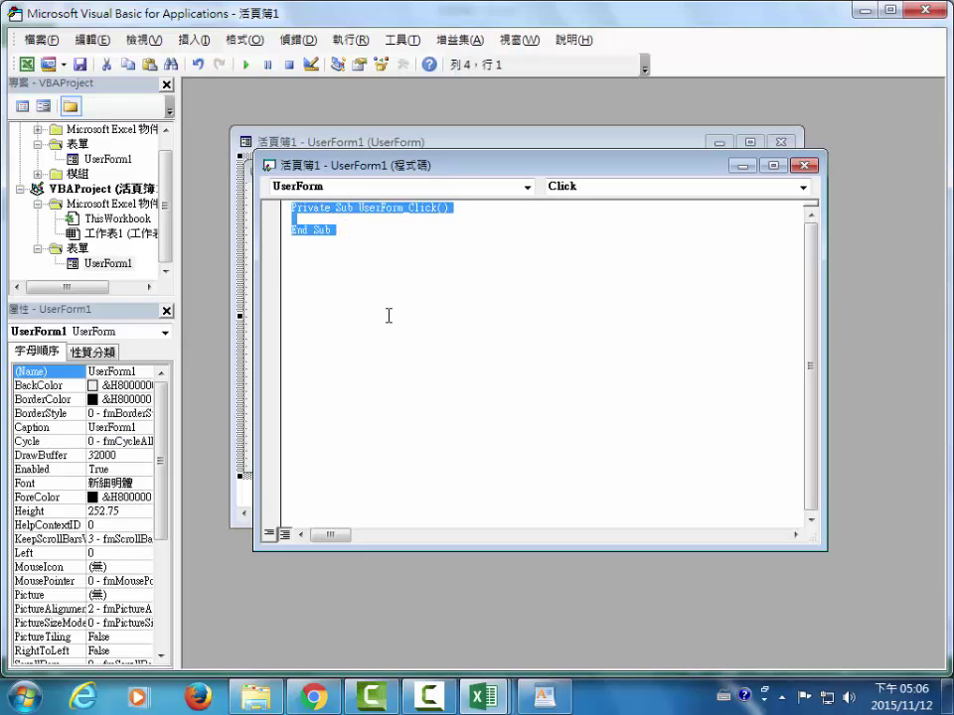
key("Delete")
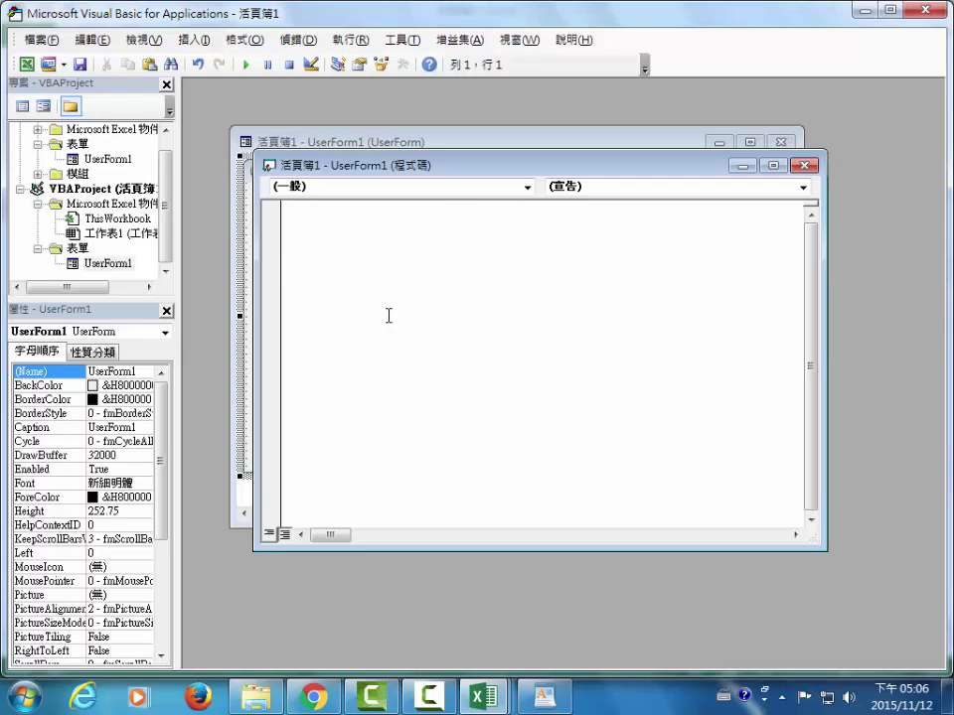
key("ctrl+v")
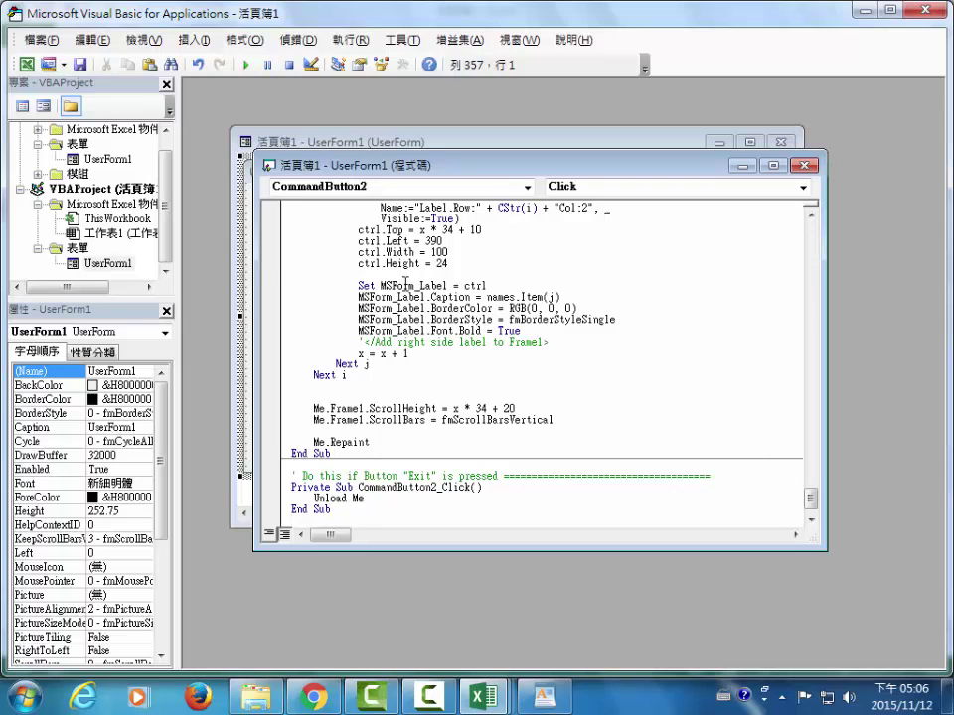
scroll(746, 346, "up", 6)
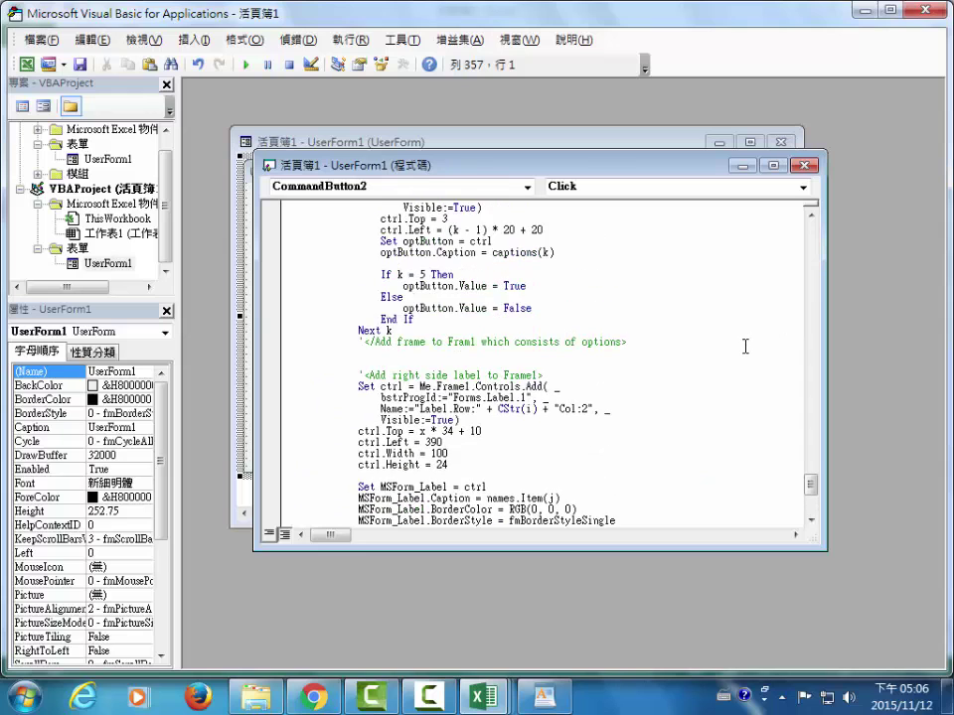
scroll(743, 348, "up", 4)
scroll(741, 350, "up", 2)
scroll(732, 347, "up", 7)
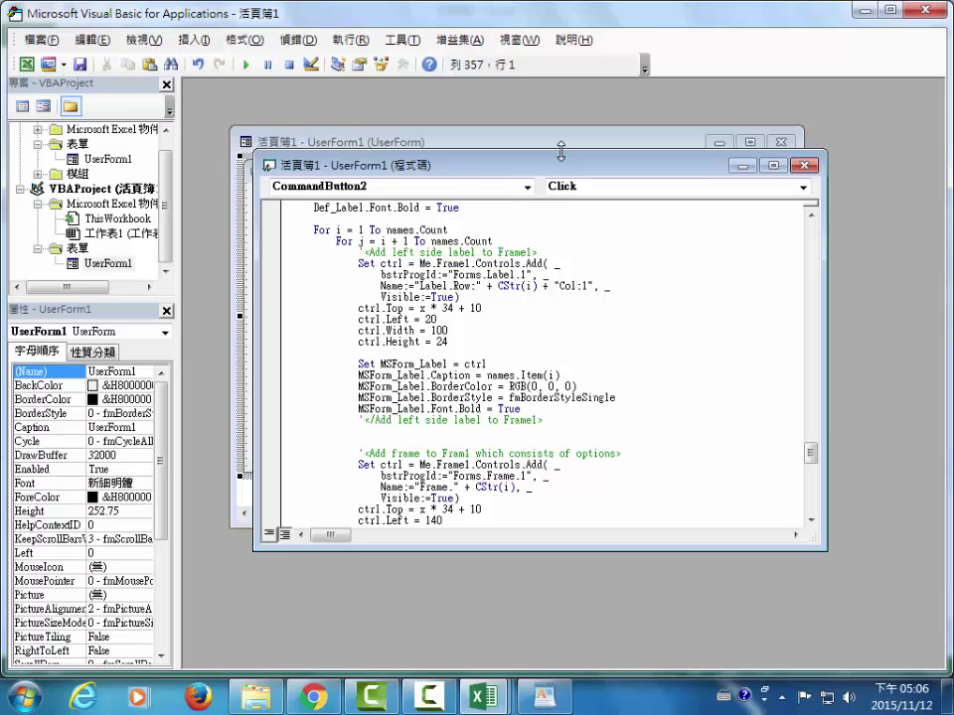
- Add an empty Module1 to the project and bring File Explorer back to the front
left_click(188, 42)
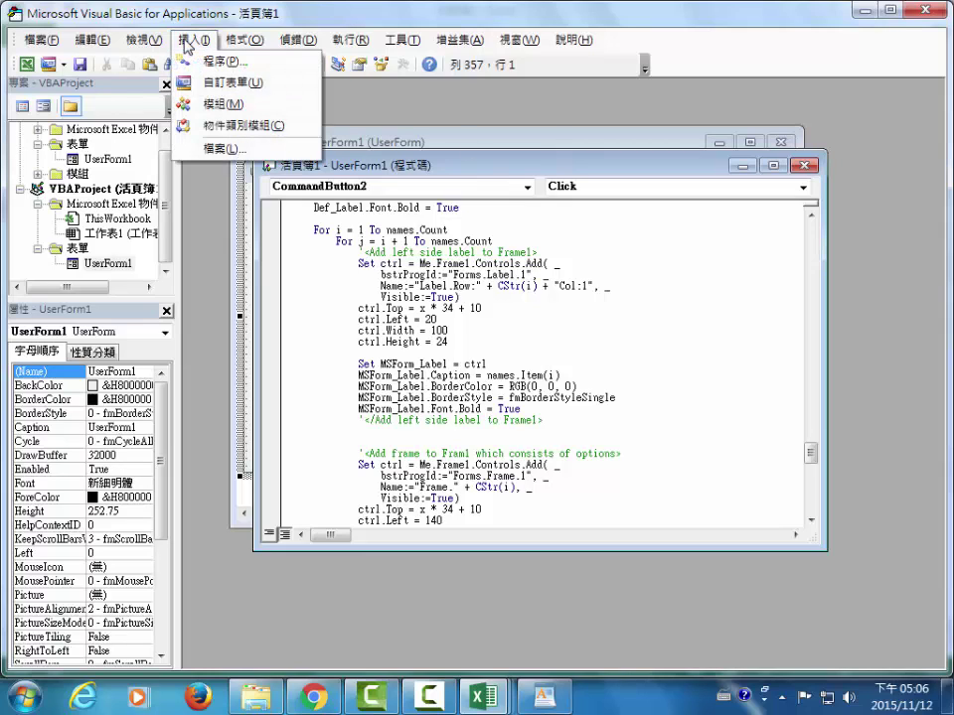
left_click(210, 105)
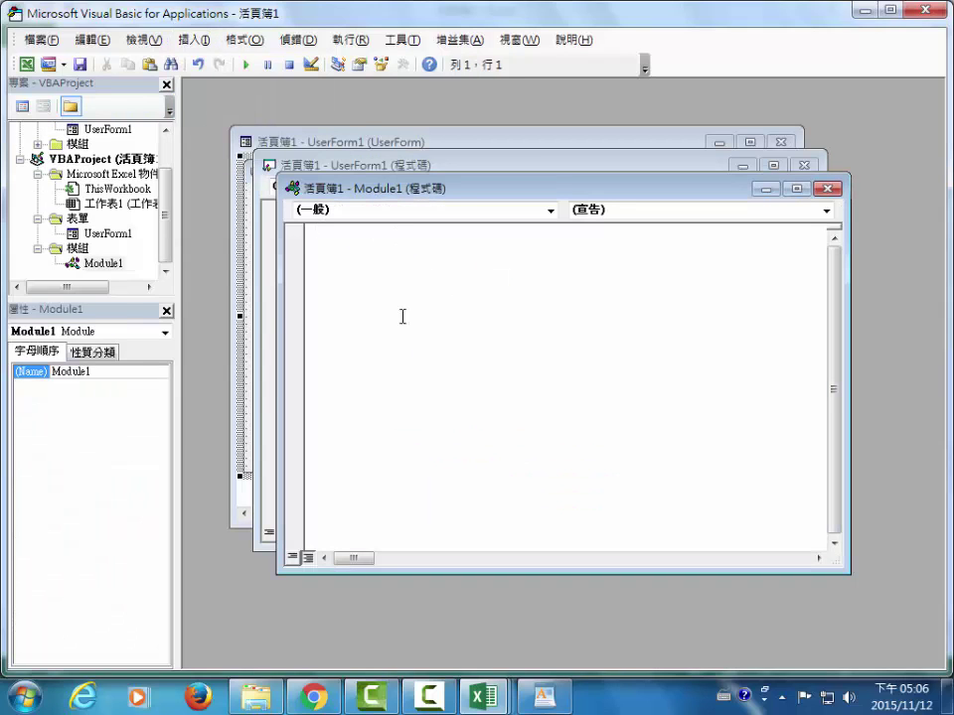
left_click(257, 704)
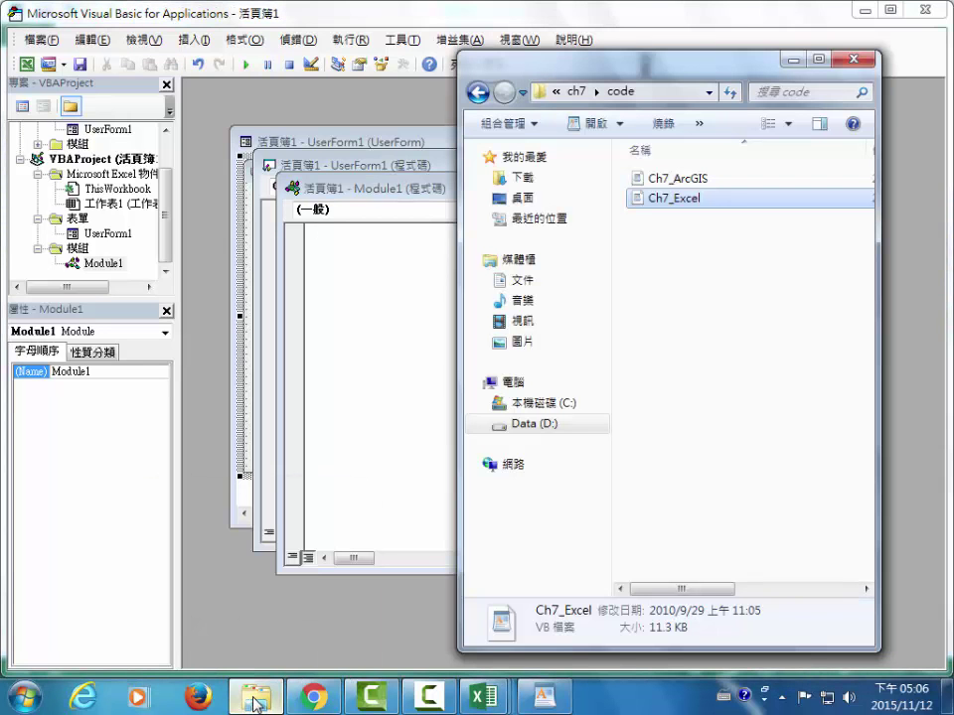
- Open the Sub Show document from ch7 in Word and copy its three-line Show_UserForm macro
left_click(576, 93)
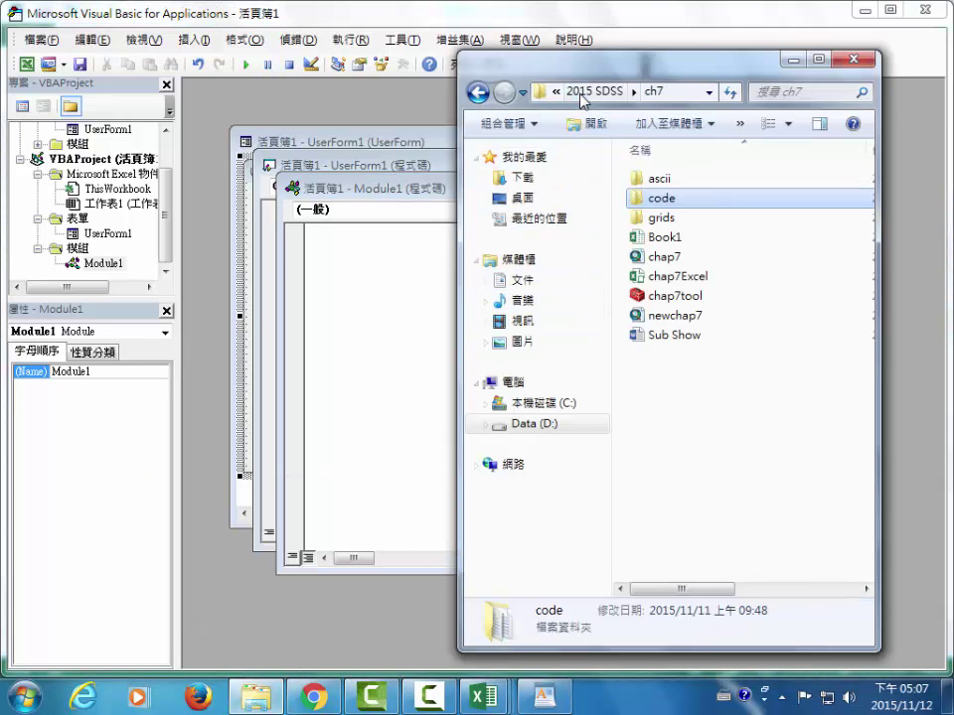
left_click(679, 337)
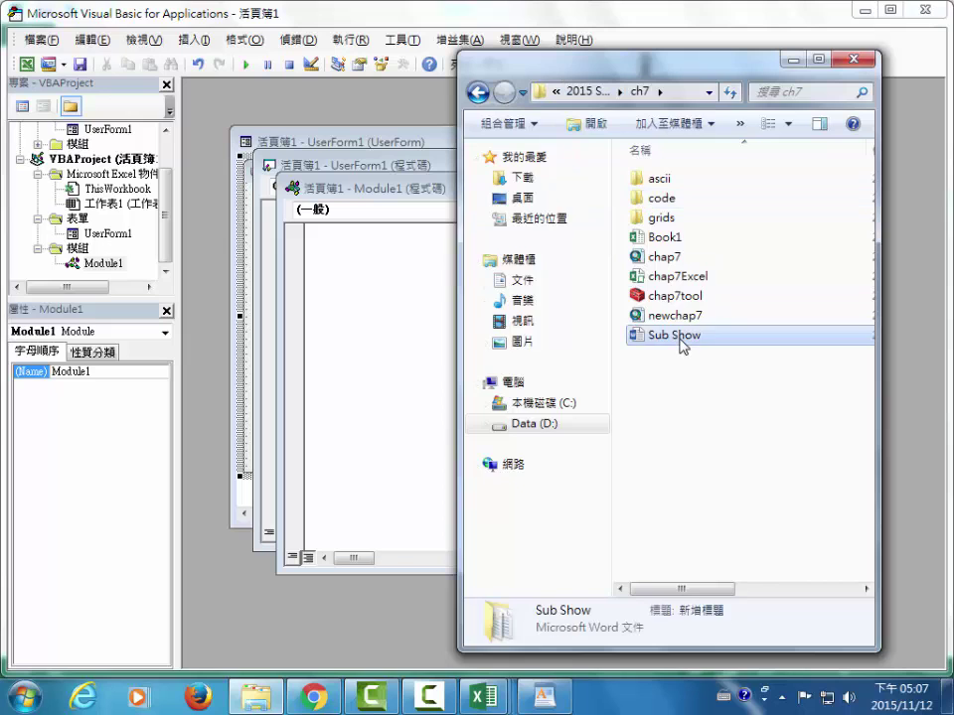
double_click(679, 337)
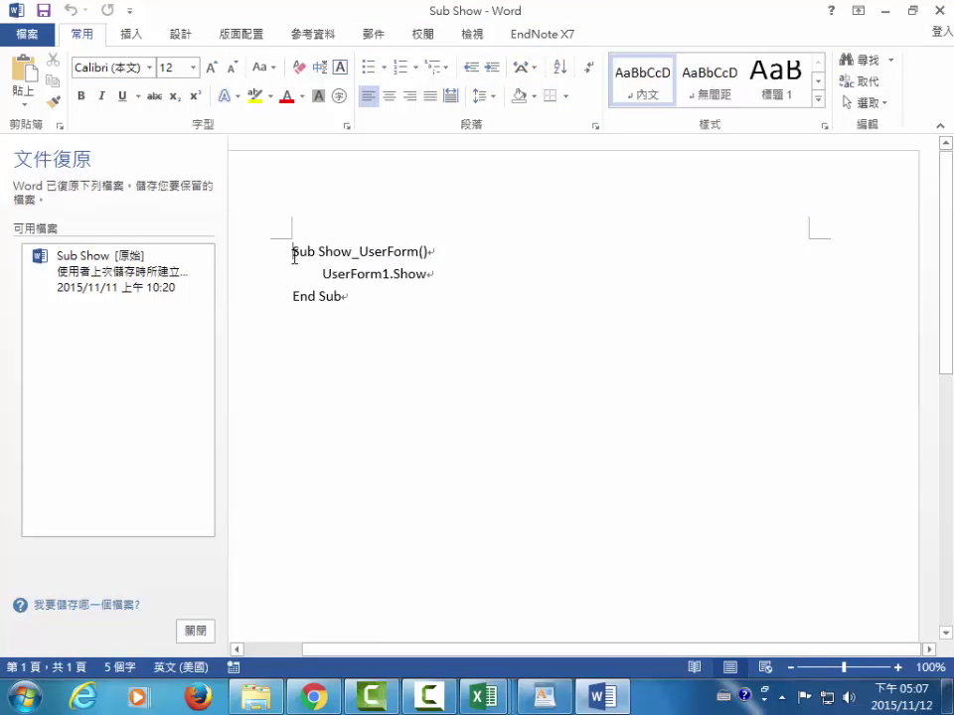
left_click_drag(309, 252, 364, 292)
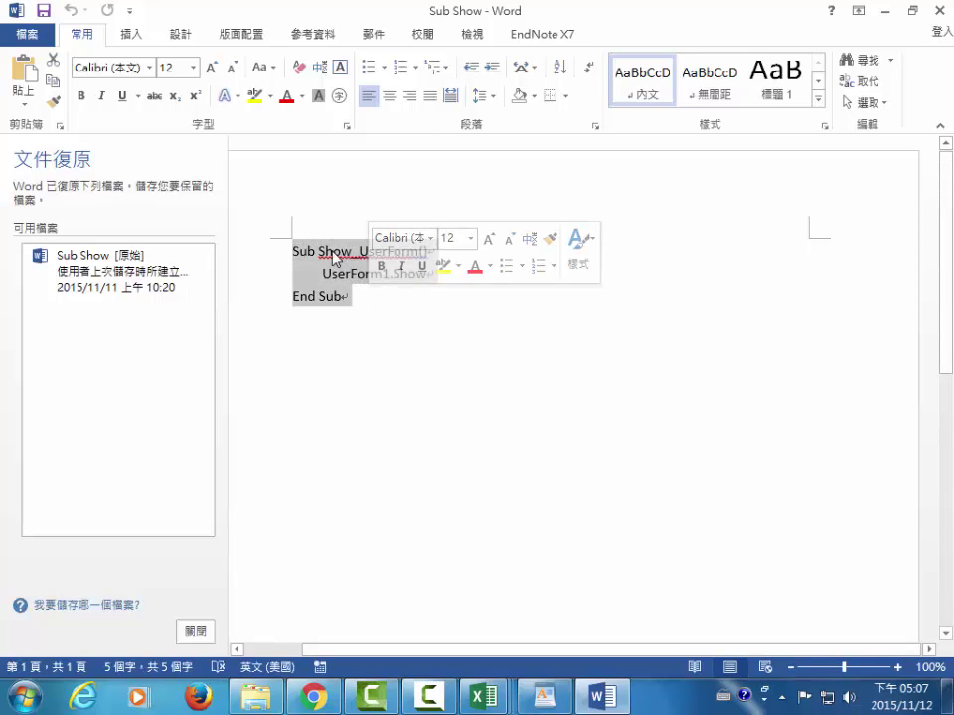
right_click(334, 252)
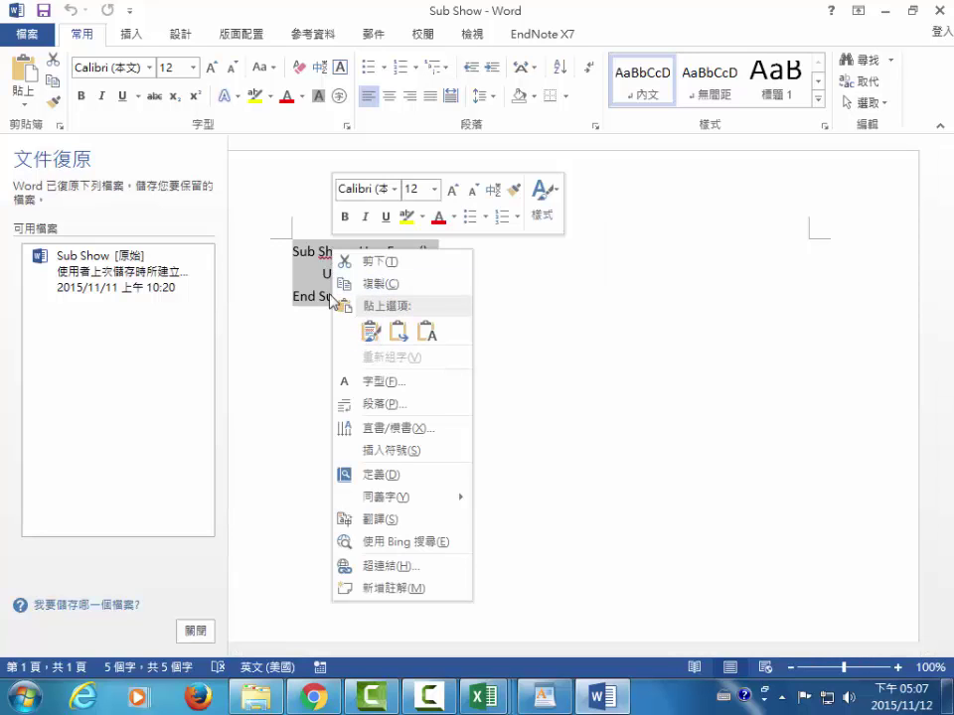
left_click(270, 263)
right_click(341, 254)
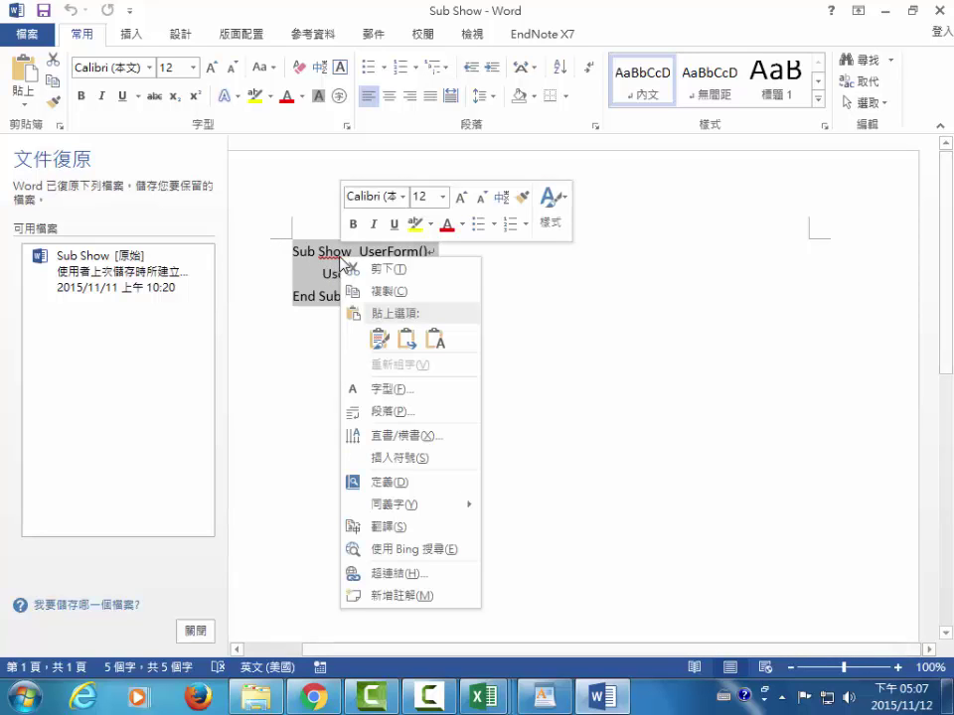
left_click(378, 295)
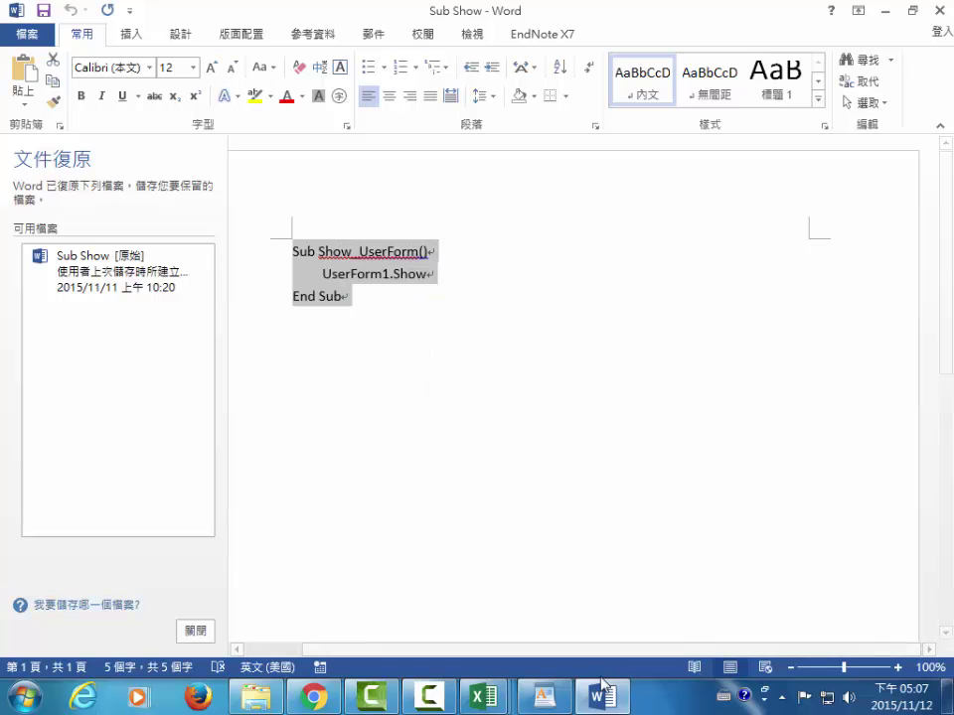
- Minimize Word and paste the Show_UserForm macro calling UserForm1.Show into Module1
left_click(883, 11)
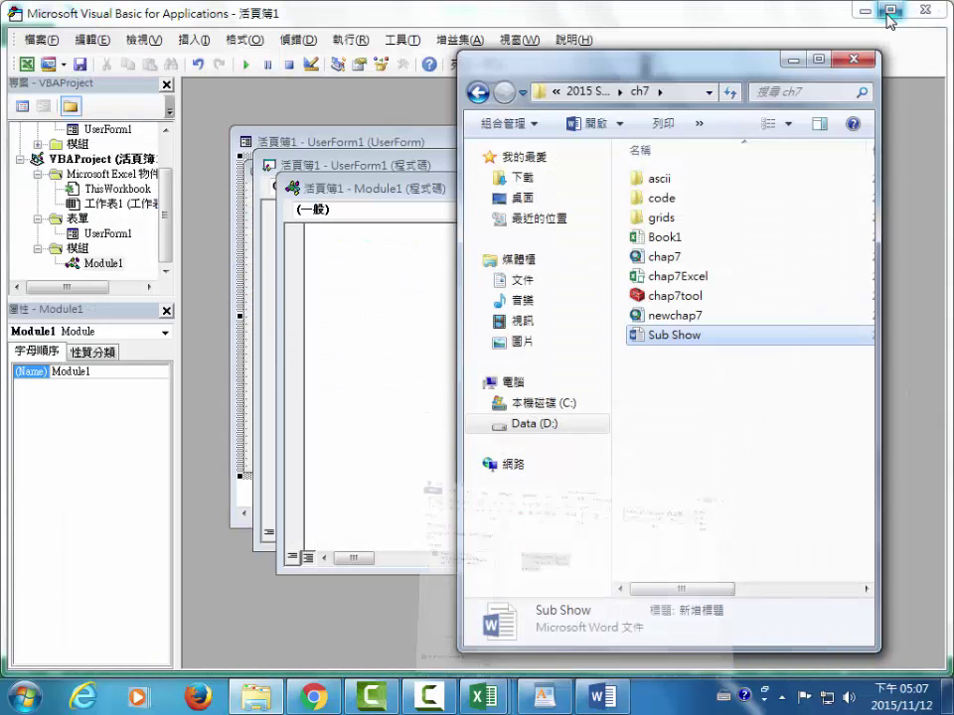
left_click(321, 420)
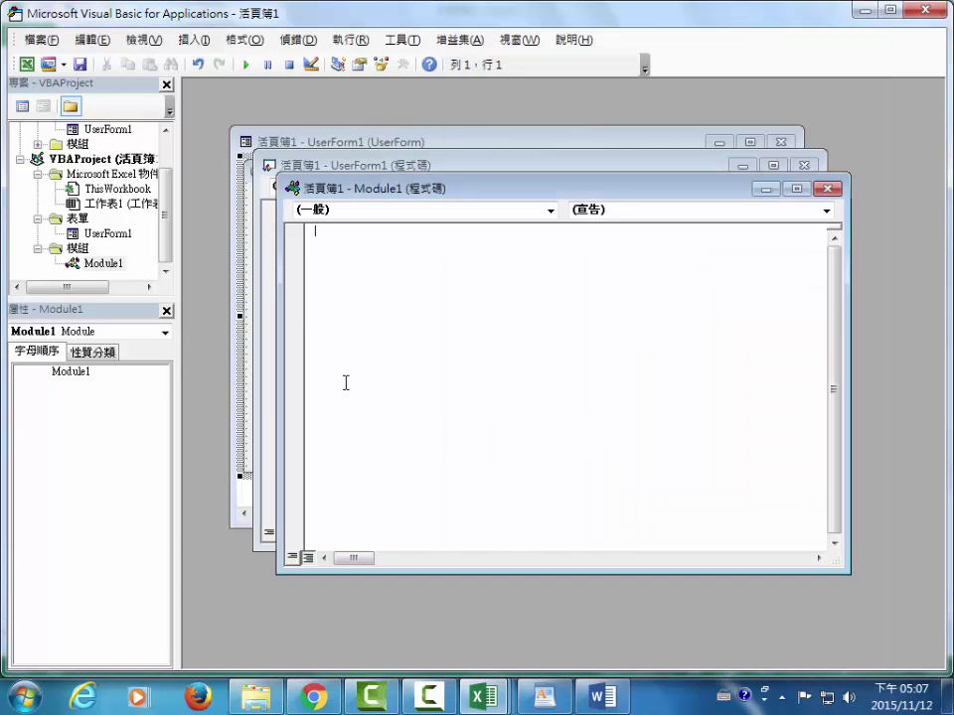
right_click(337, 239)
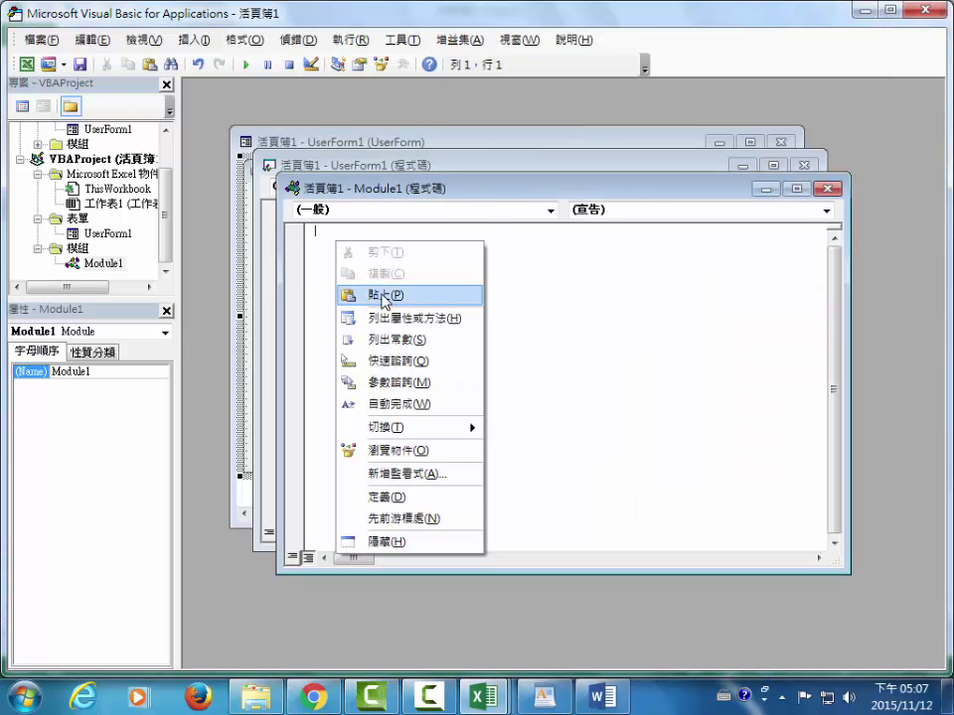
left_click(379, 297)
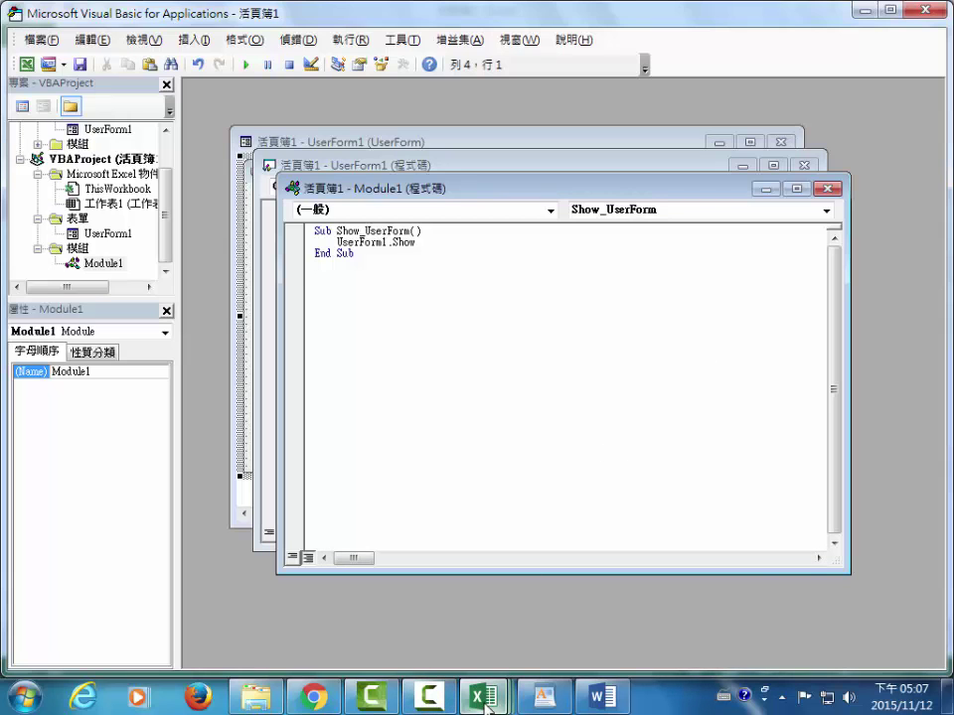
mouse_move(484, 707)
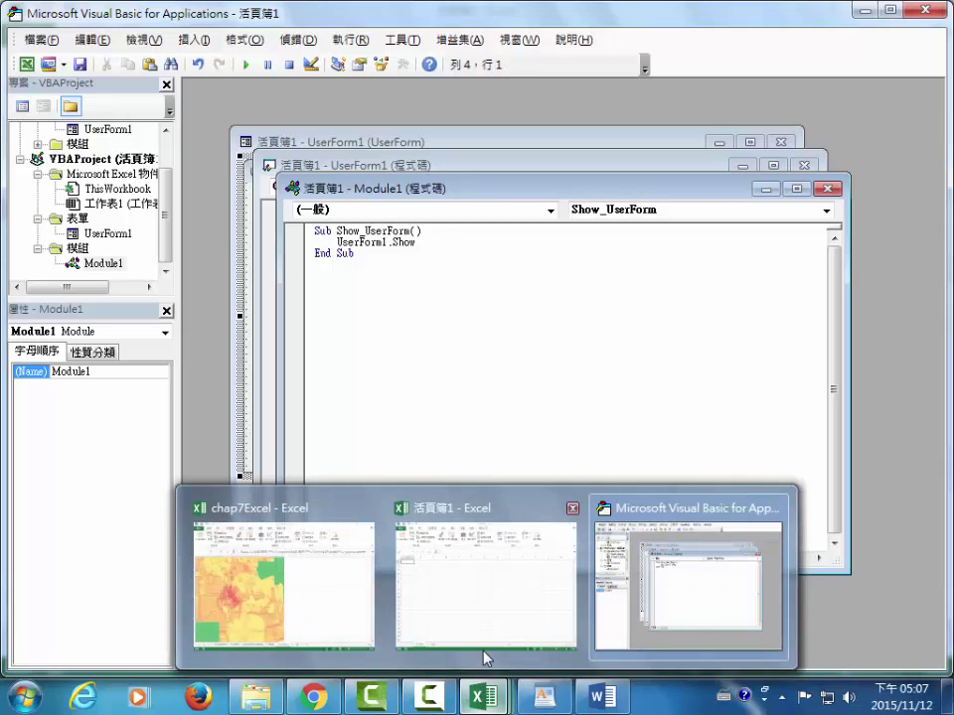
- Switch to the blank 活頁簿1 workbook and display its 資料 (Data) tab
left_click(494, 624)
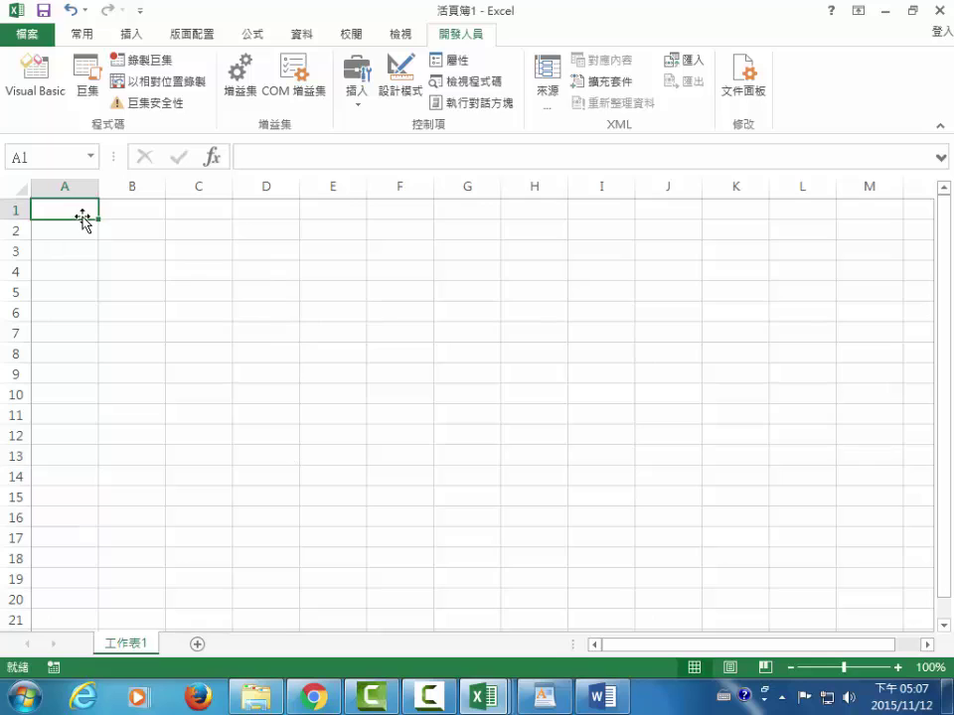
left_click(303, 40)
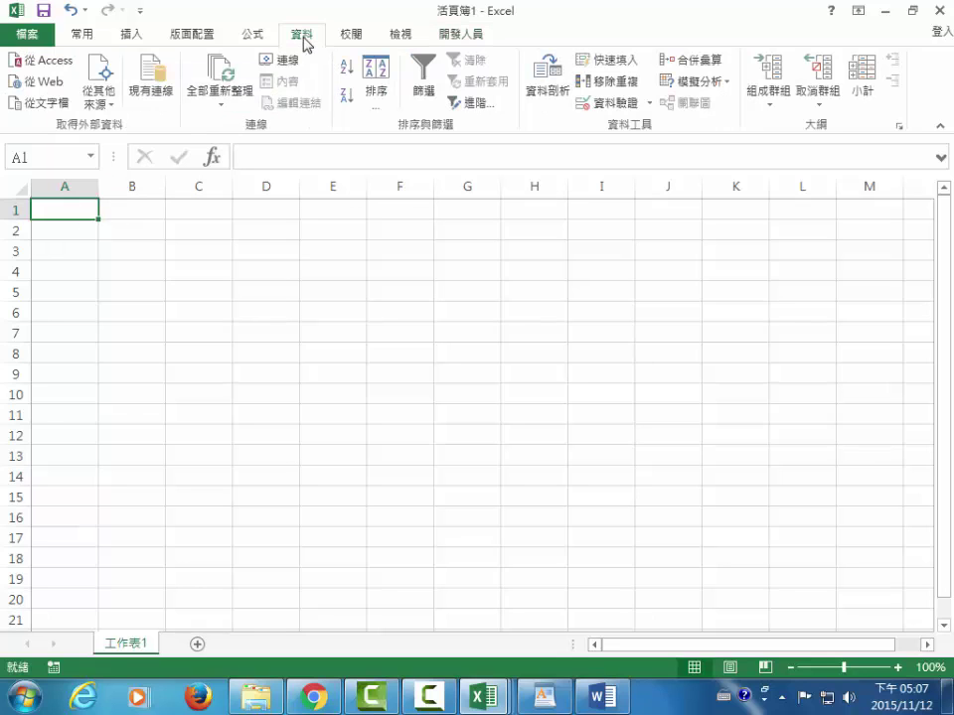
- Open competition.asc from D:\2015 SDSS\ch7\ascii, with All Files shown, in the Text Import Wizard
left_click(47, 104)
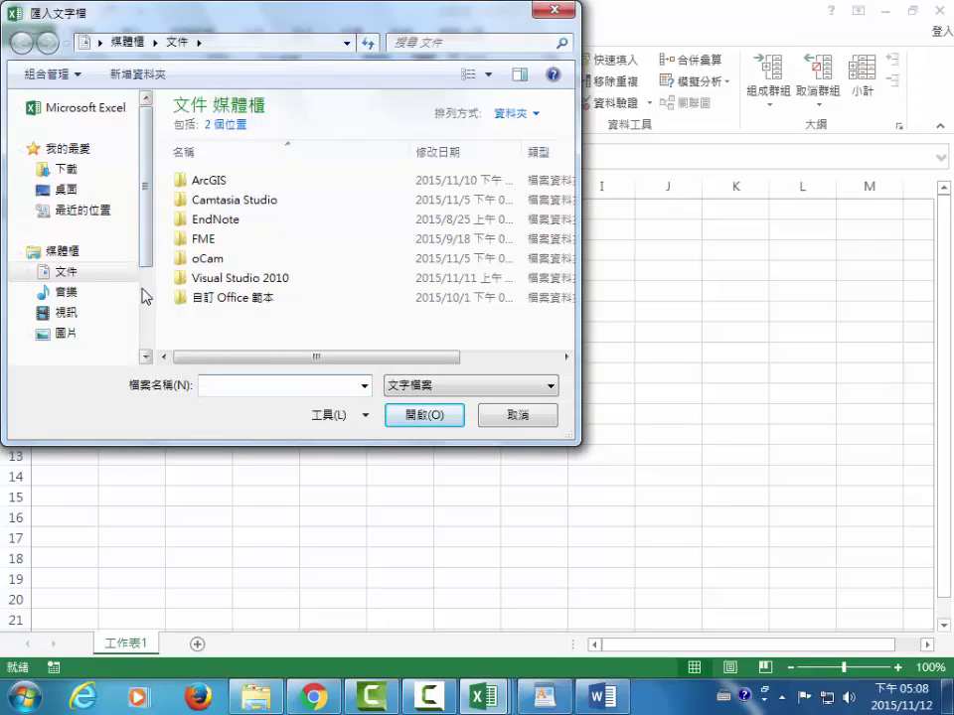
scroll(147, 303, "down", 3)
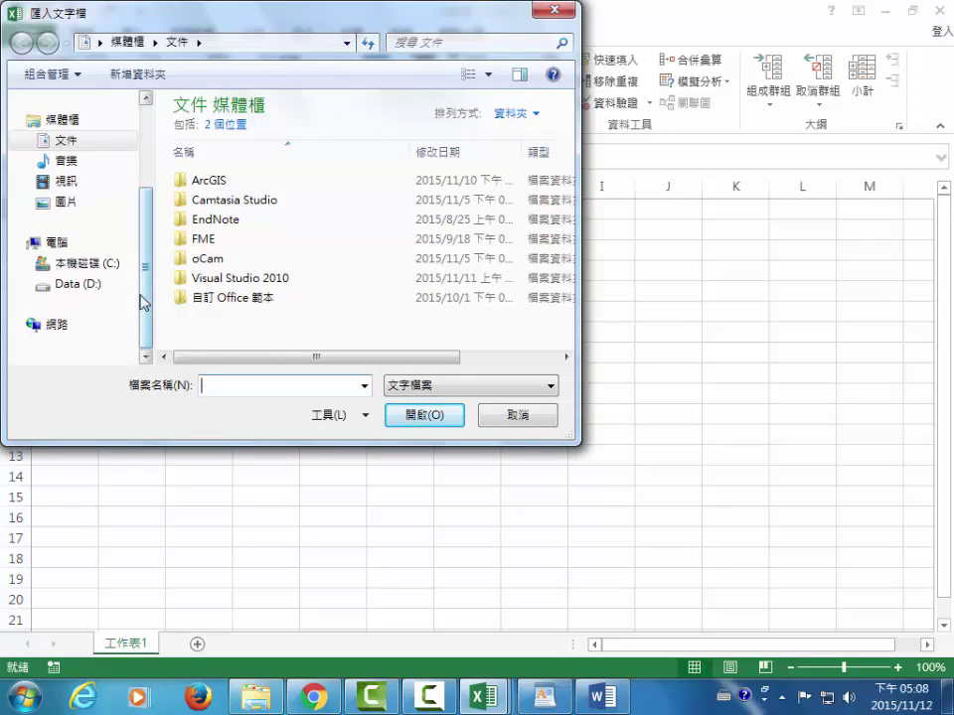
left_click(77, 283)
double_click(224, 129)
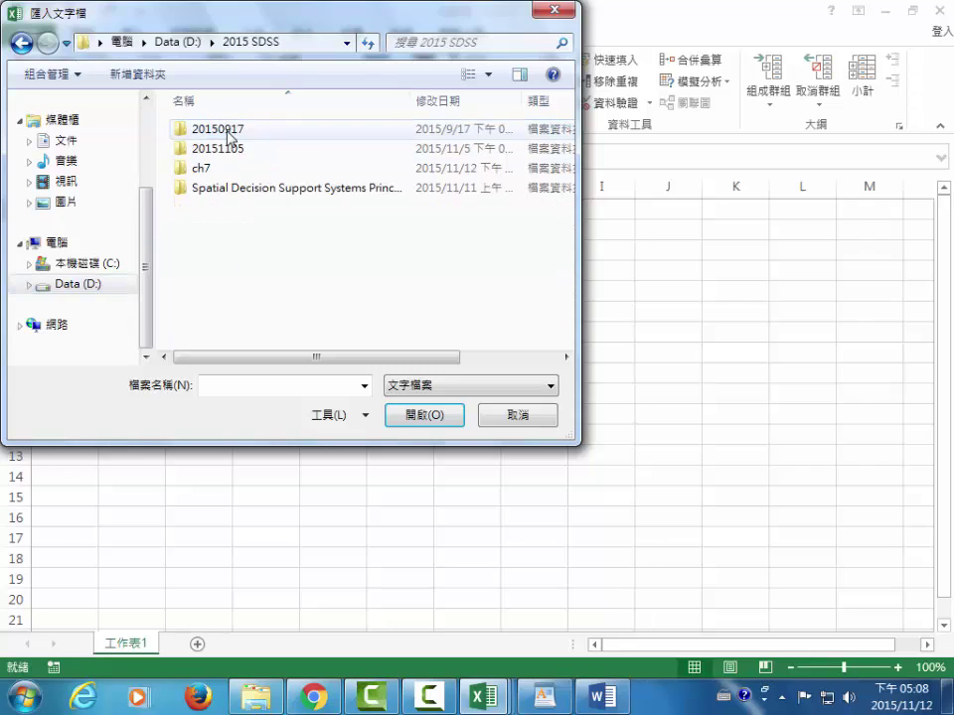
double_click(201, 169)
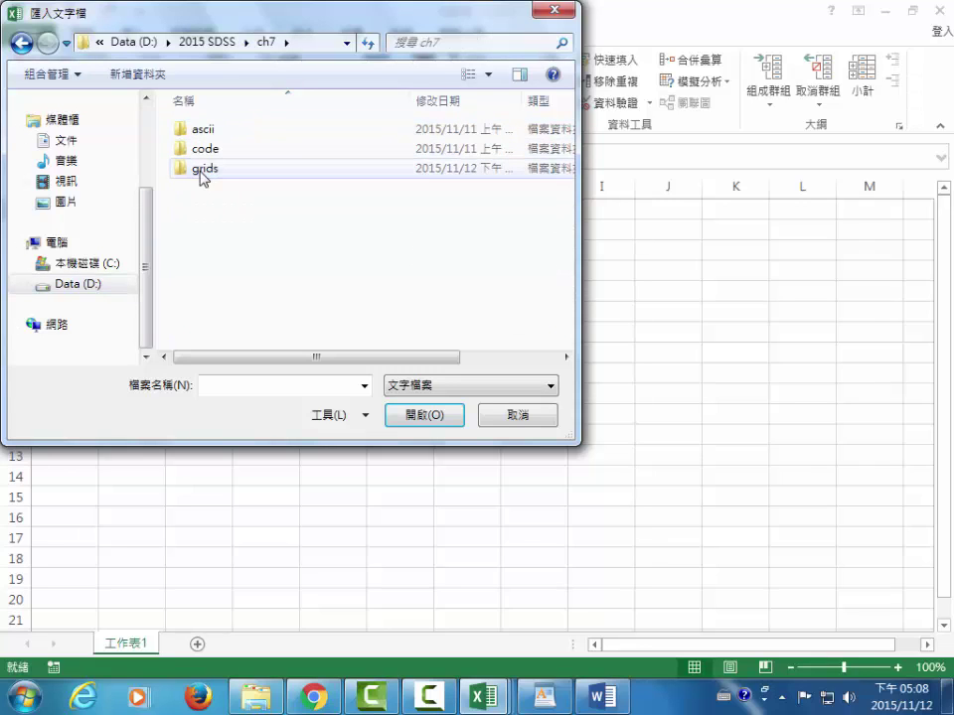
double_click(208, 130)
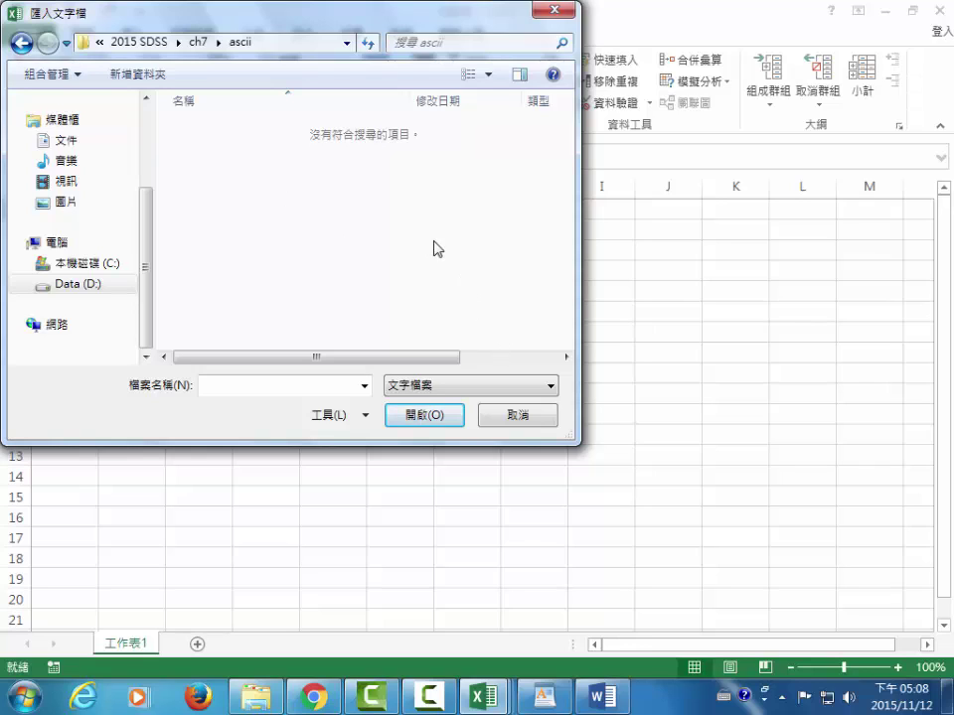
left_click(549, 389)
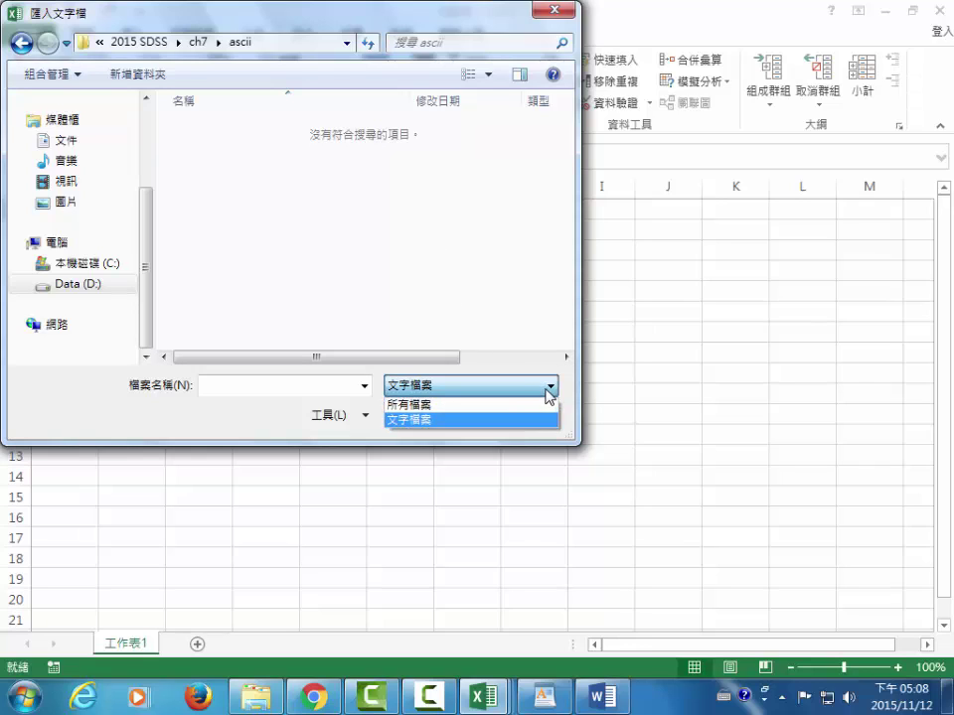
left_click(508, 403)
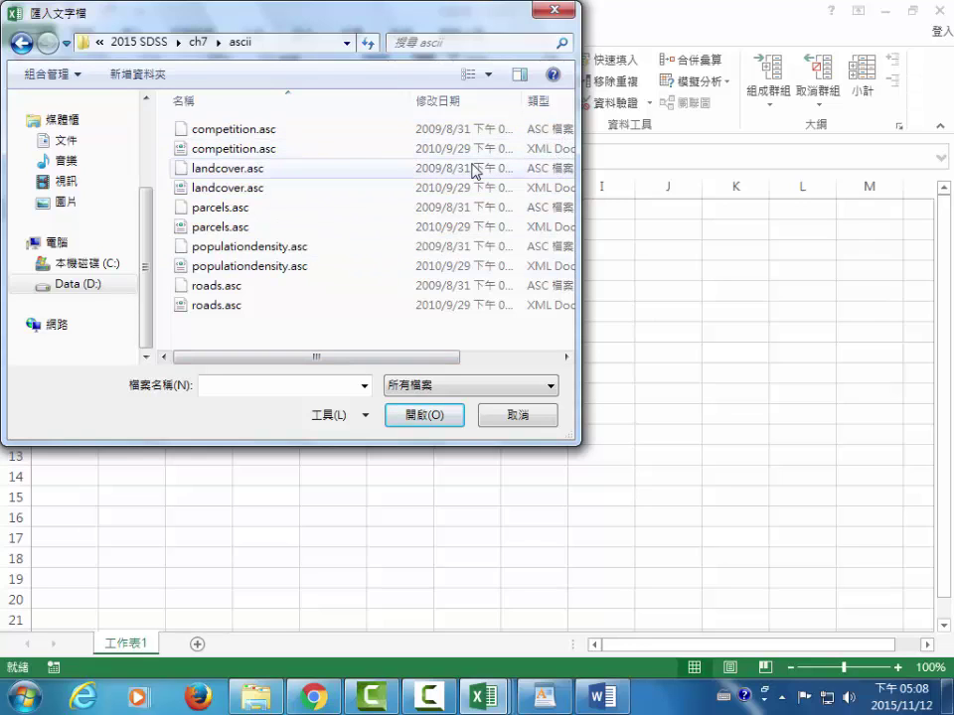
left_click(223, 137)
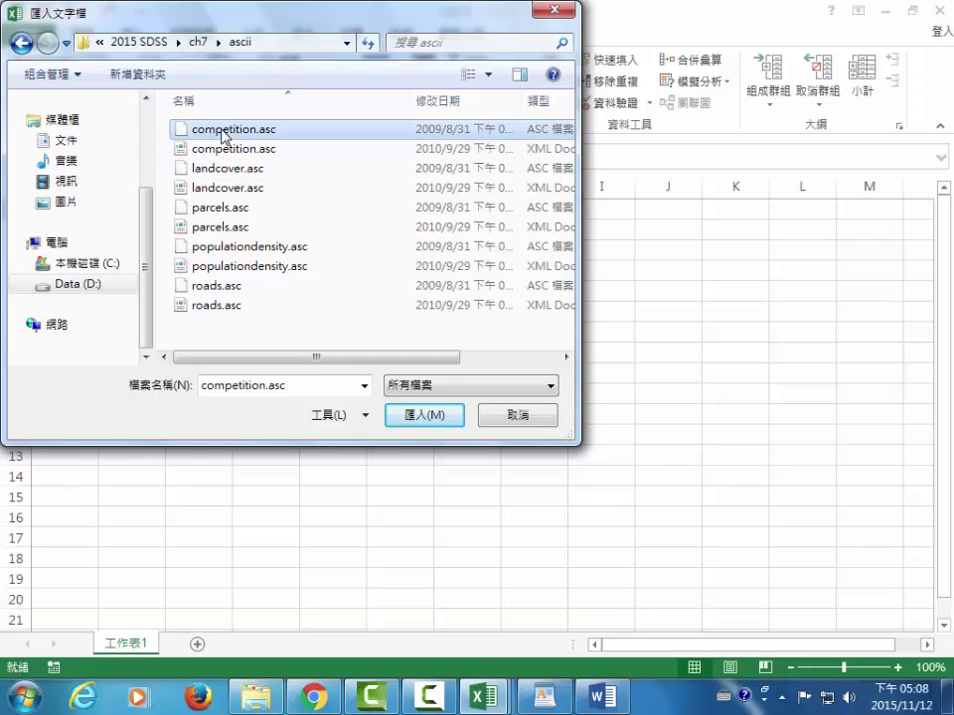
left_click(409, 419)
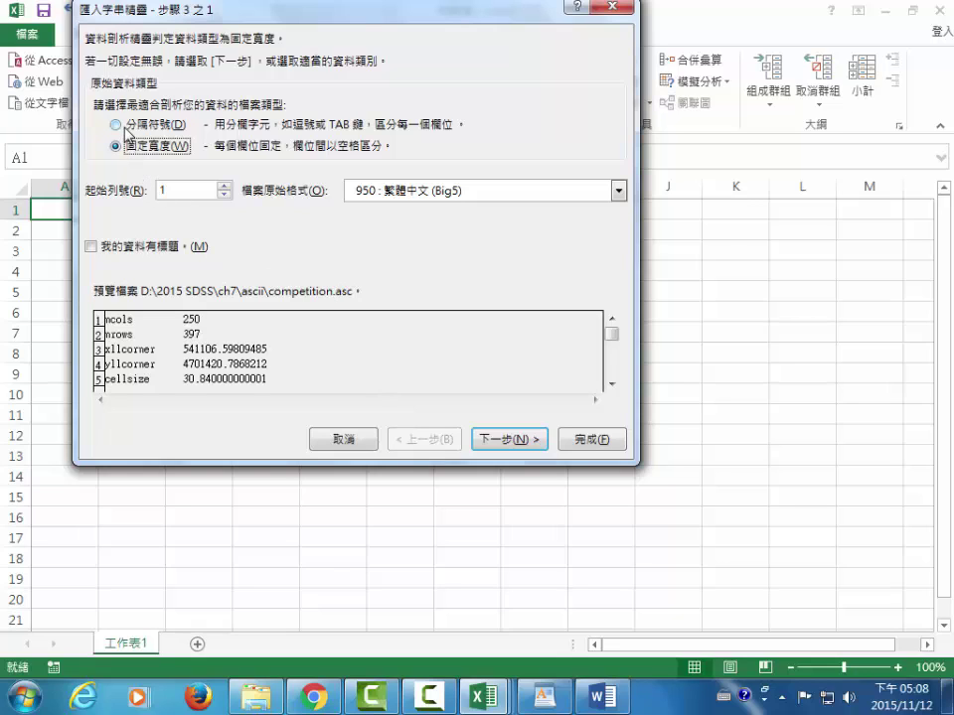
- Import competition.asc as delimited text split on Space only, placing it at $A$1
left_click(118, 126)
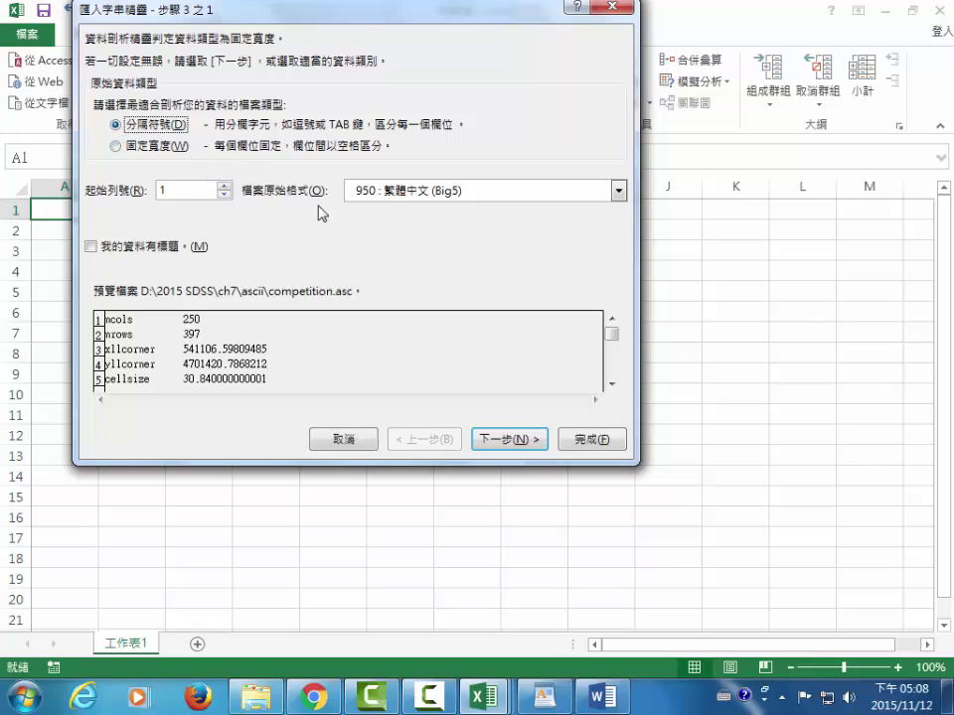
left_click(511, 442)
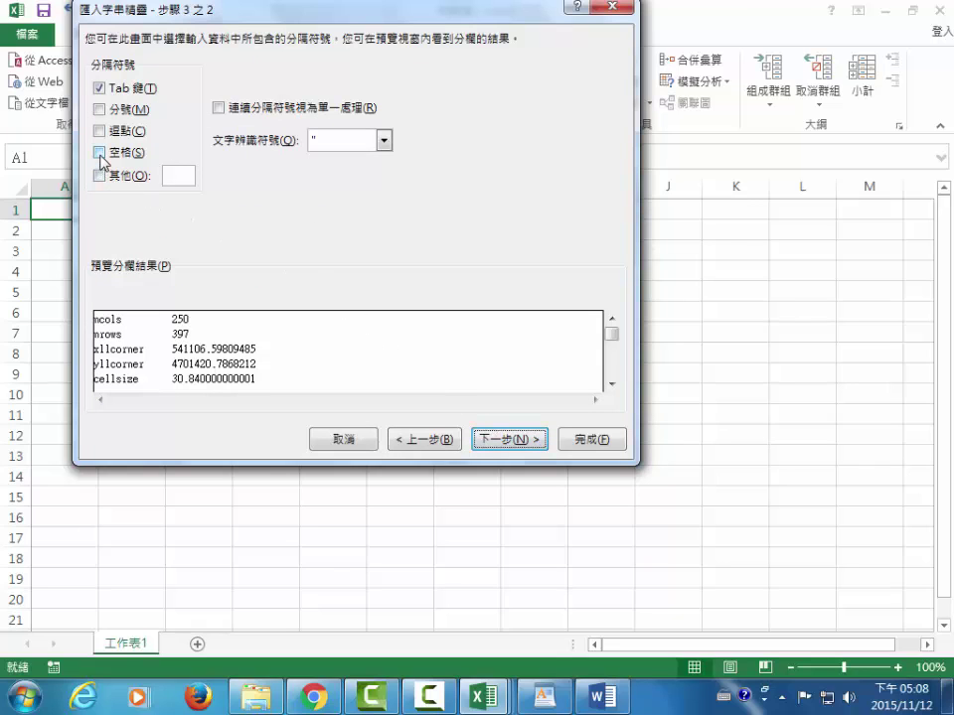
left_click(101, 155)
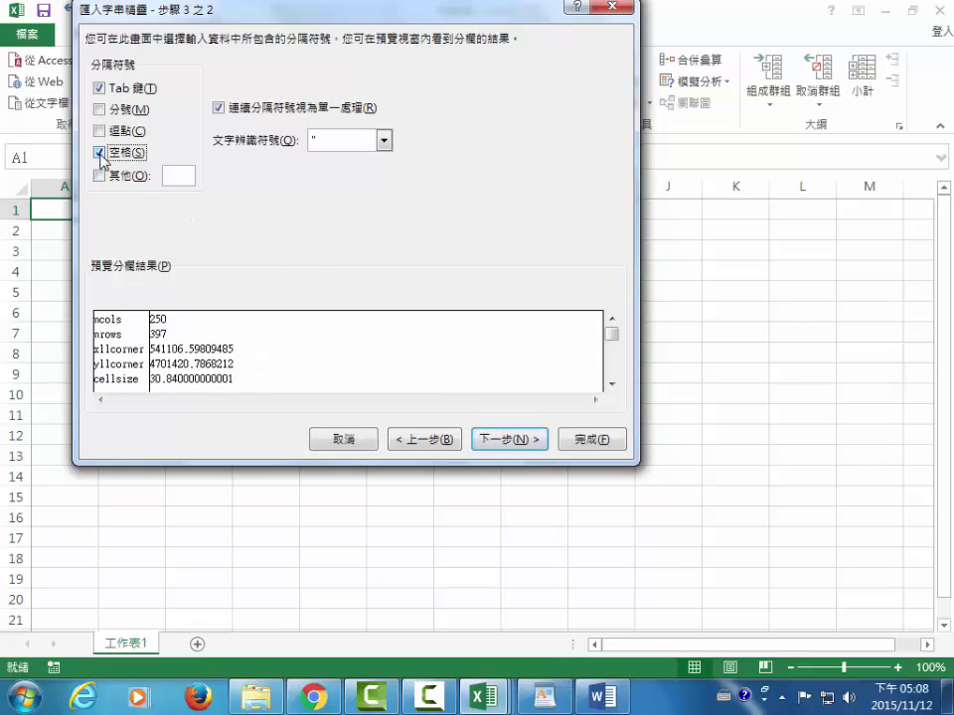
left_click(101, 89)
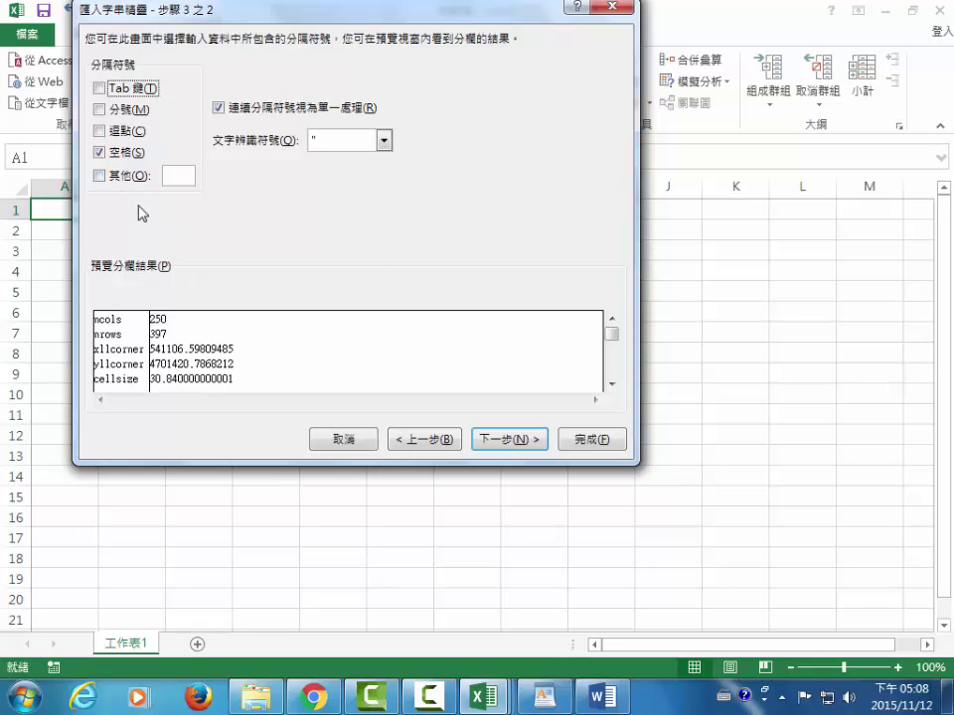
left_click(593, 440)
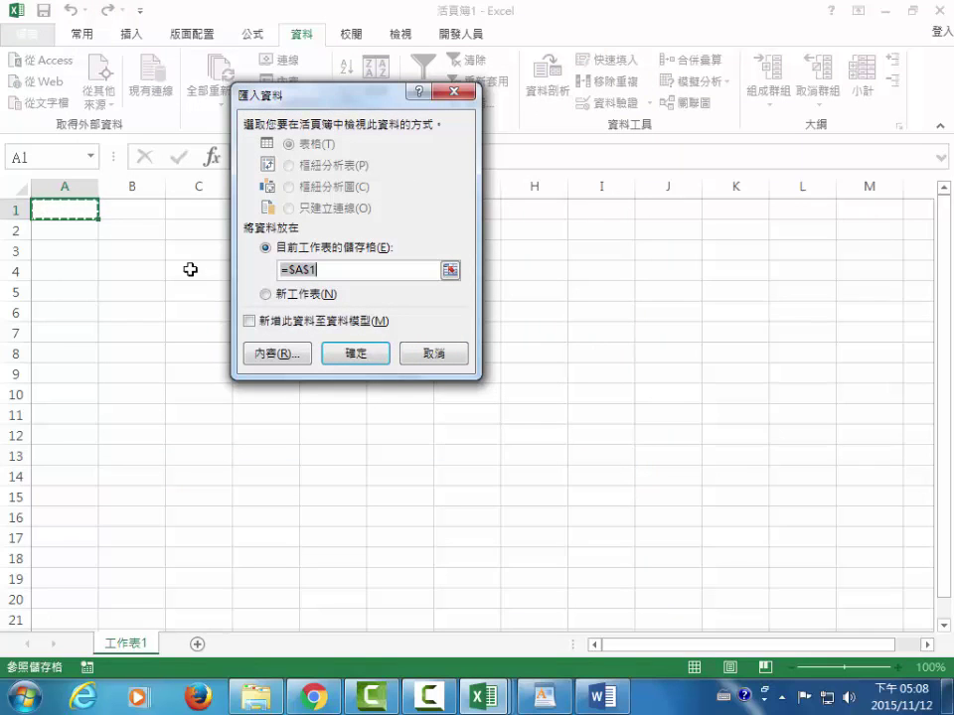
left_click(360, 354)
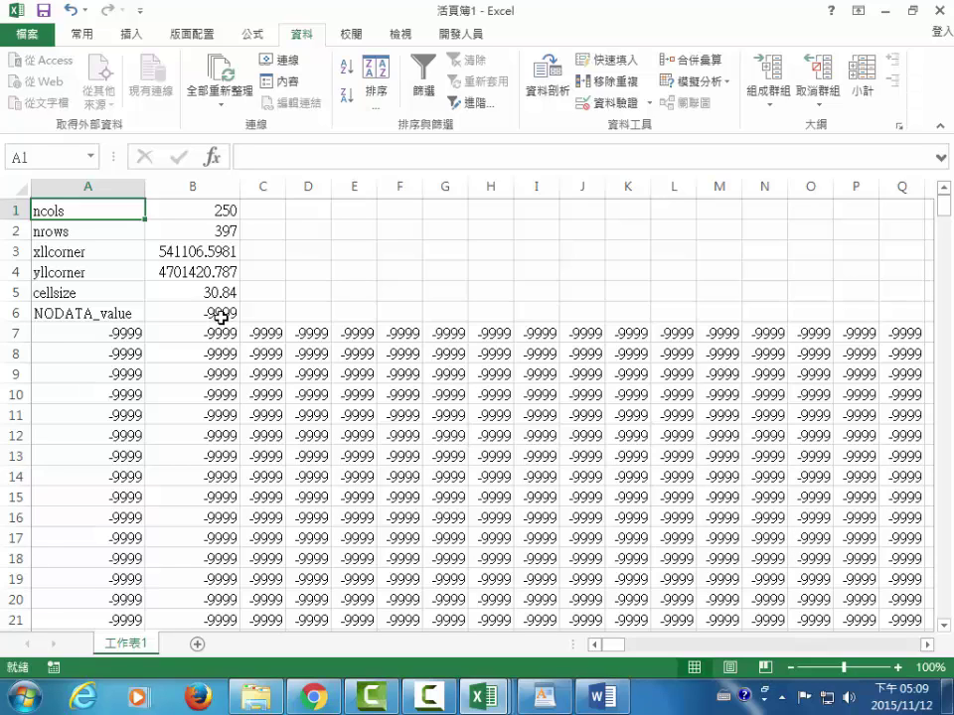
- Delete header rows 1–6 (A1:B6, ncols to NODATA_value) as entire rows
left_click(226, 314, "shift")
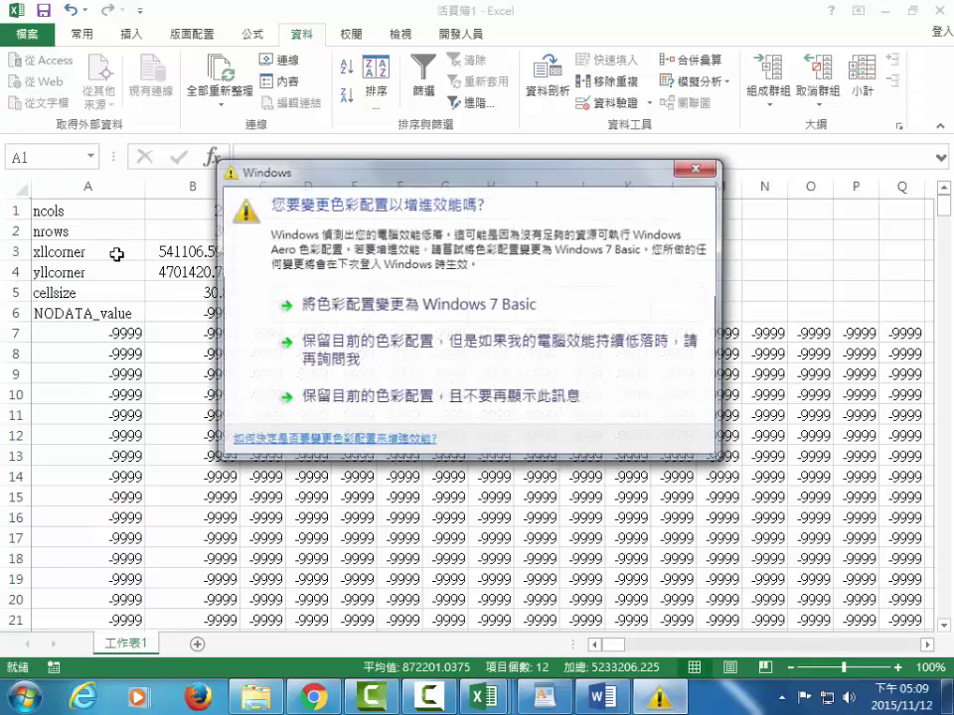
left_click(696, 167)
right_click(129, 259)
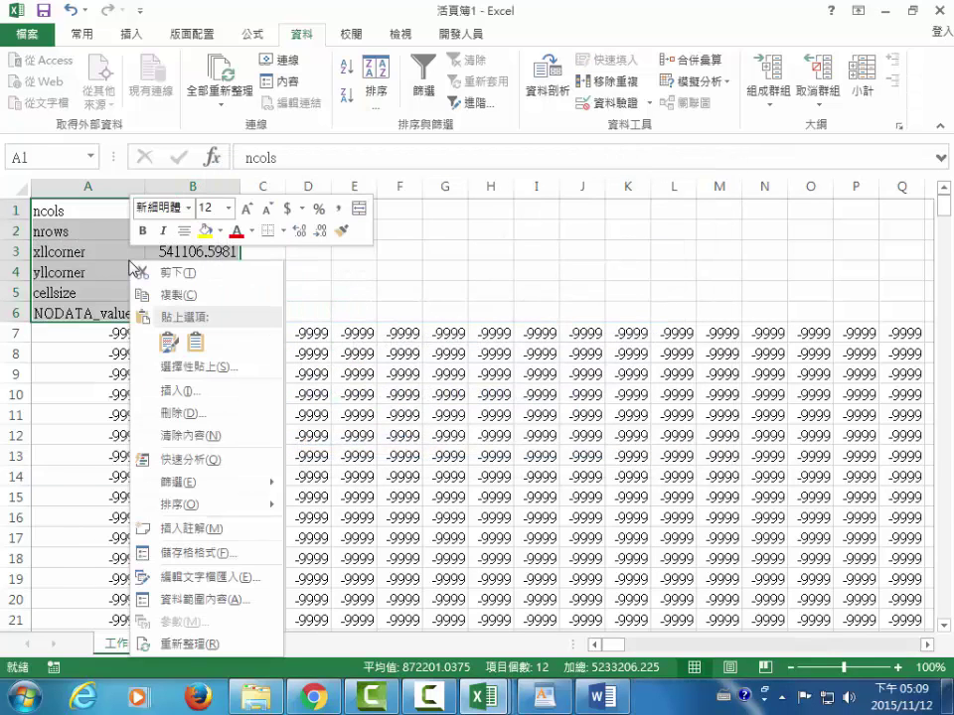
left_click(181, 413)
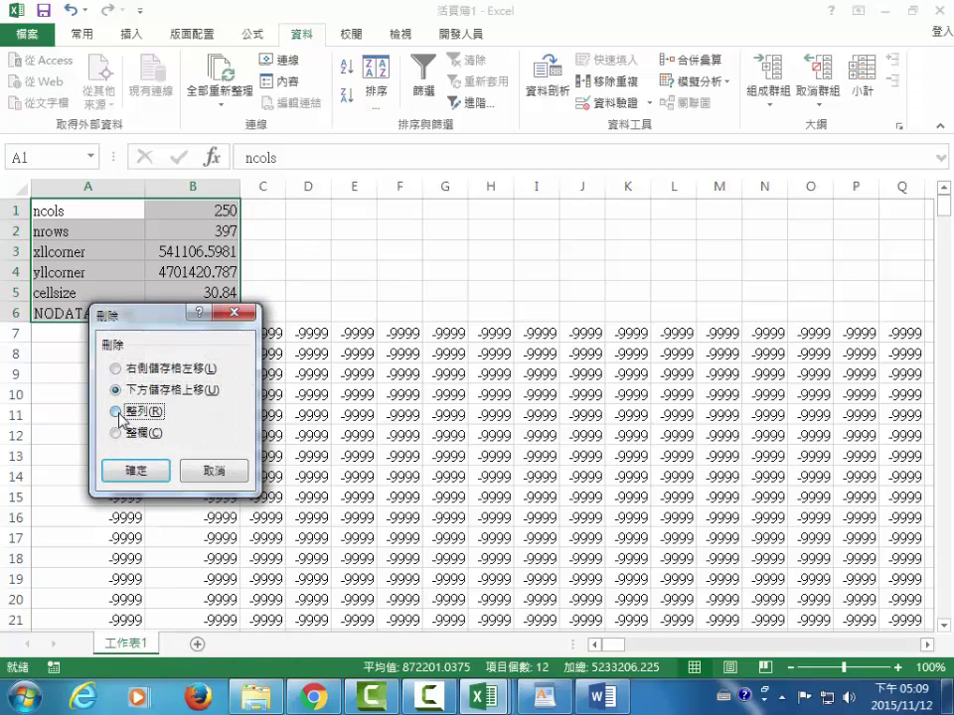
left_click(118, 412)
left_click(131, 473)
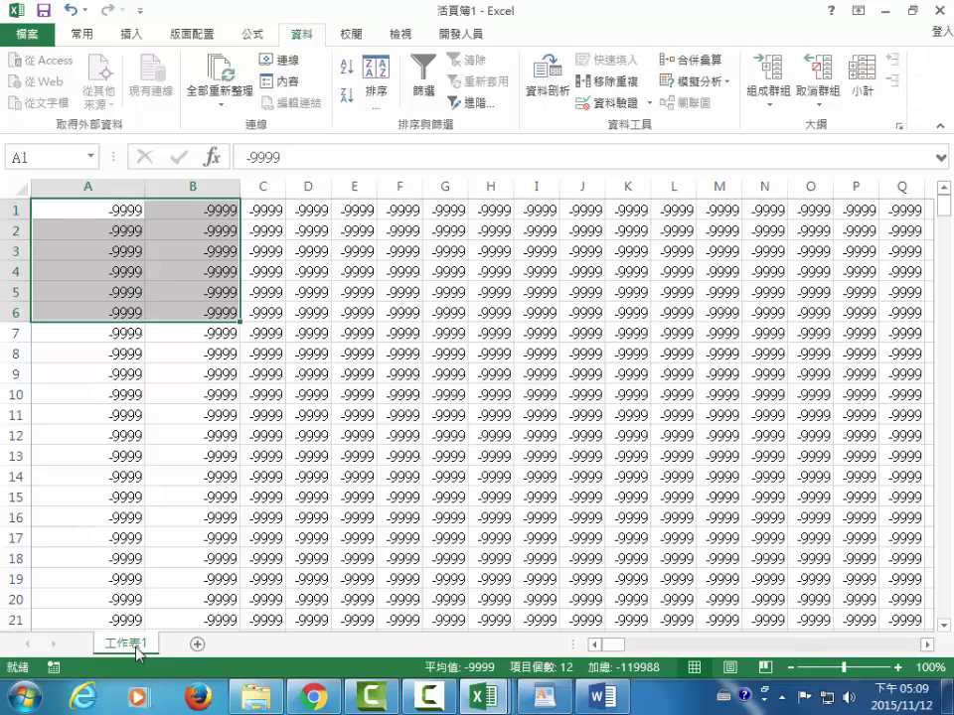
- Rename sheet 工作表1 to 'competition' after checking the file names in the ascii folder
right_click(137, 648)
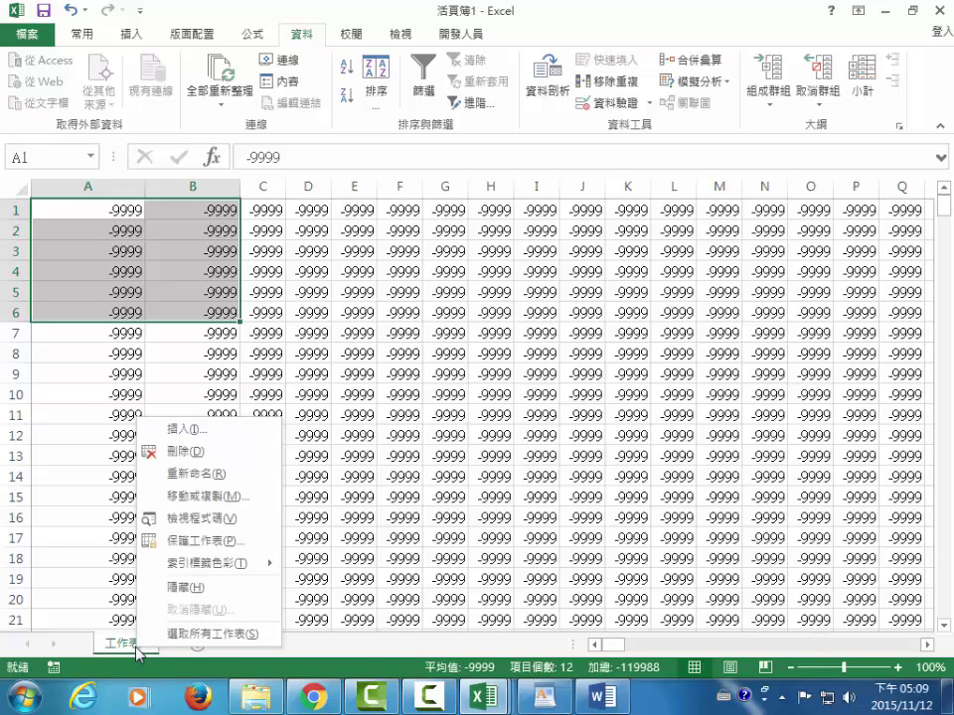
left_click(206, 475)
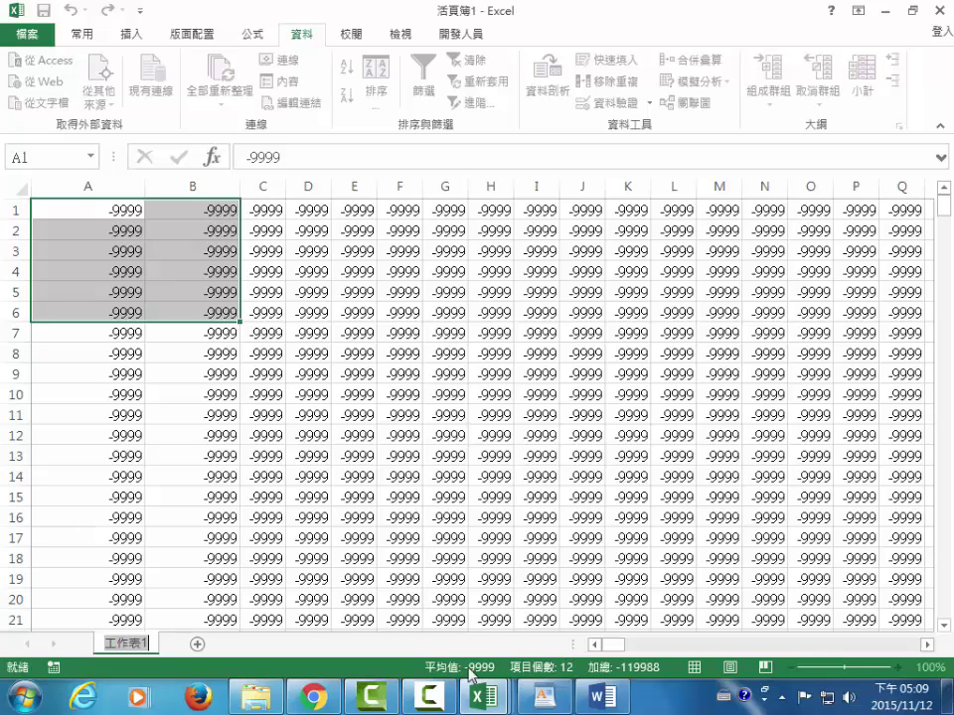
left_click(261, 702)
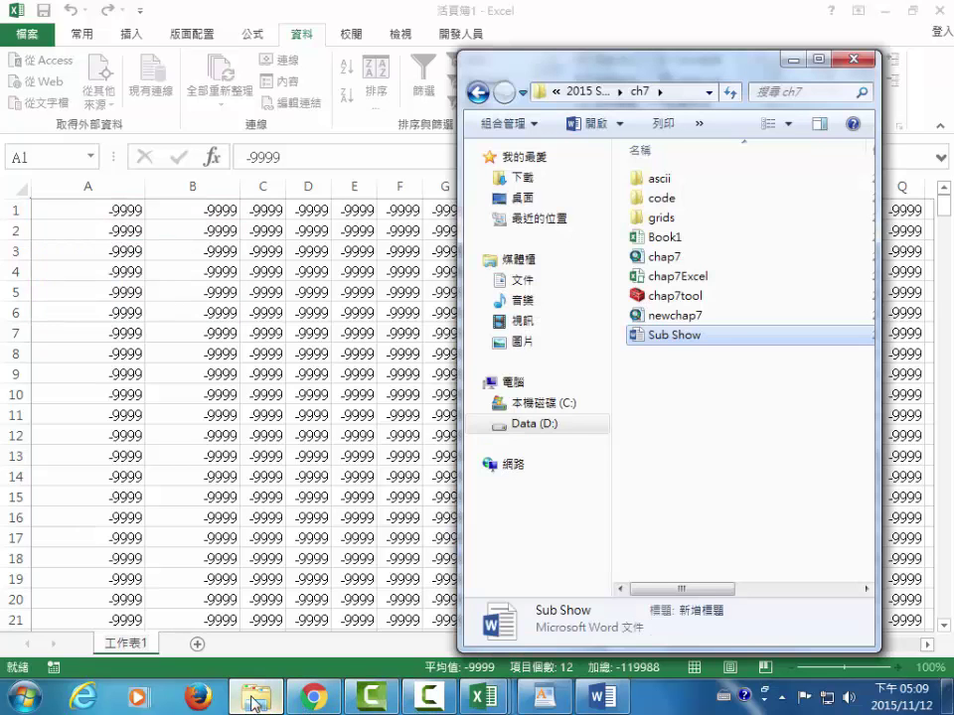
double_click(655, 180)
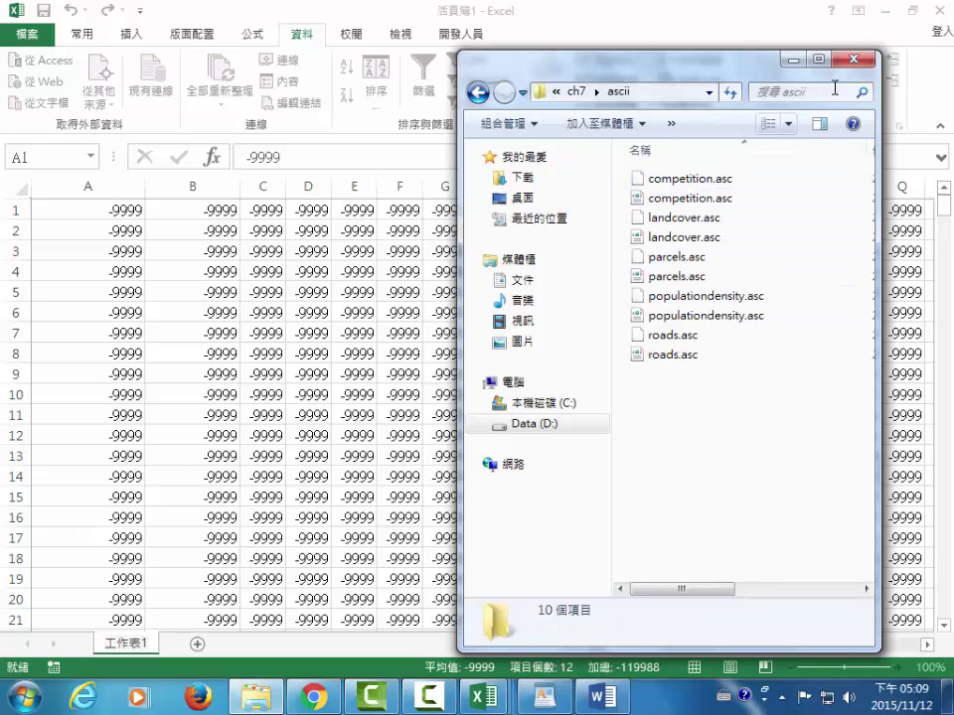
left_click(794, 62)
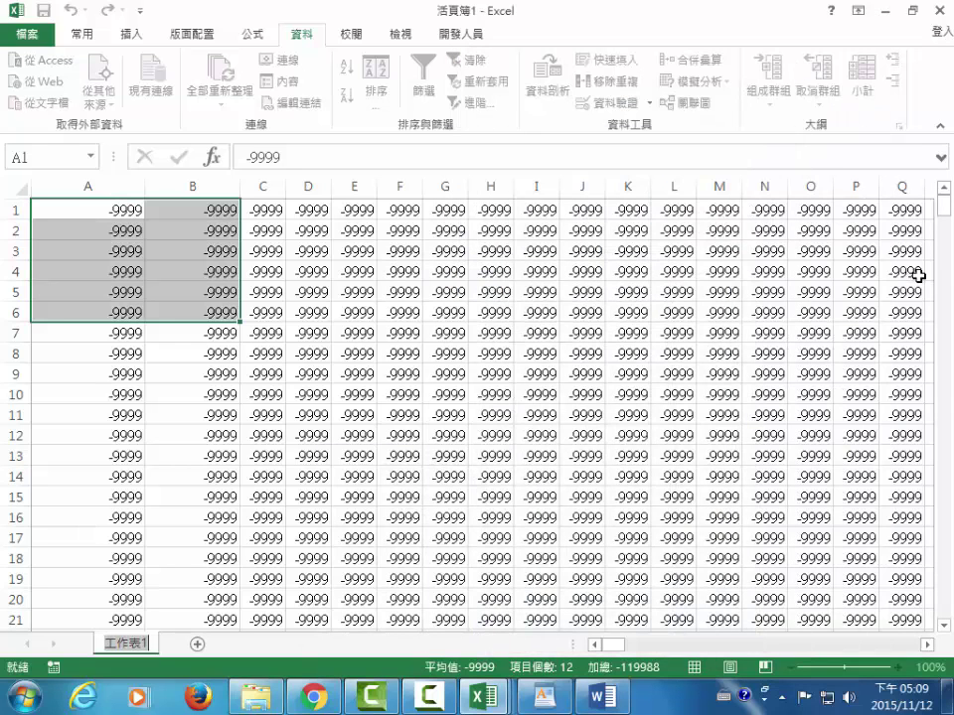
mouse_move(314, 696)
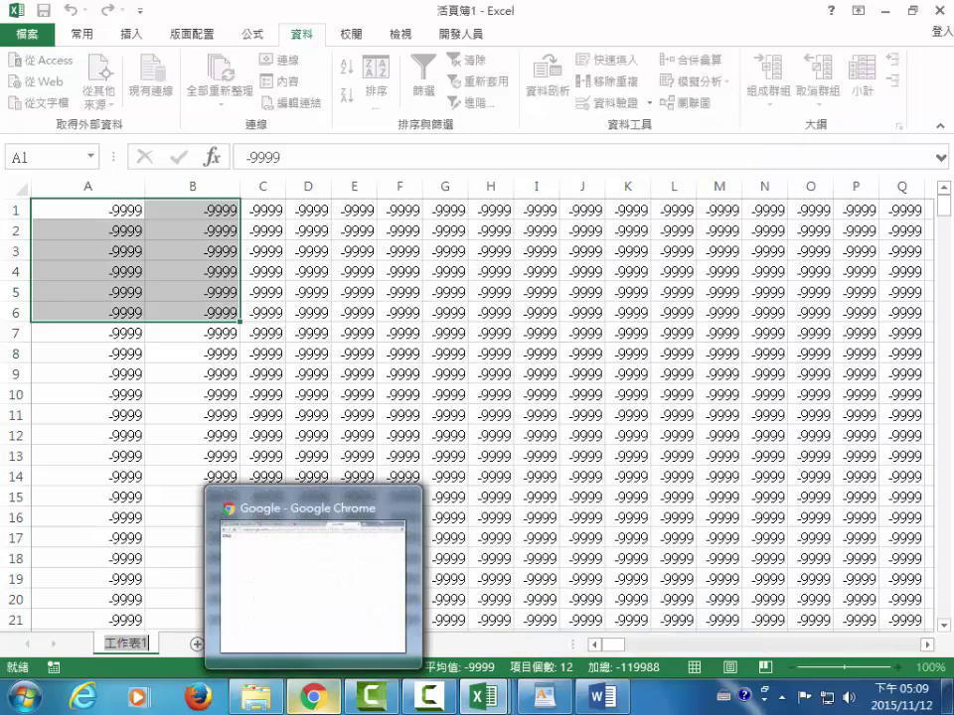
type("c")
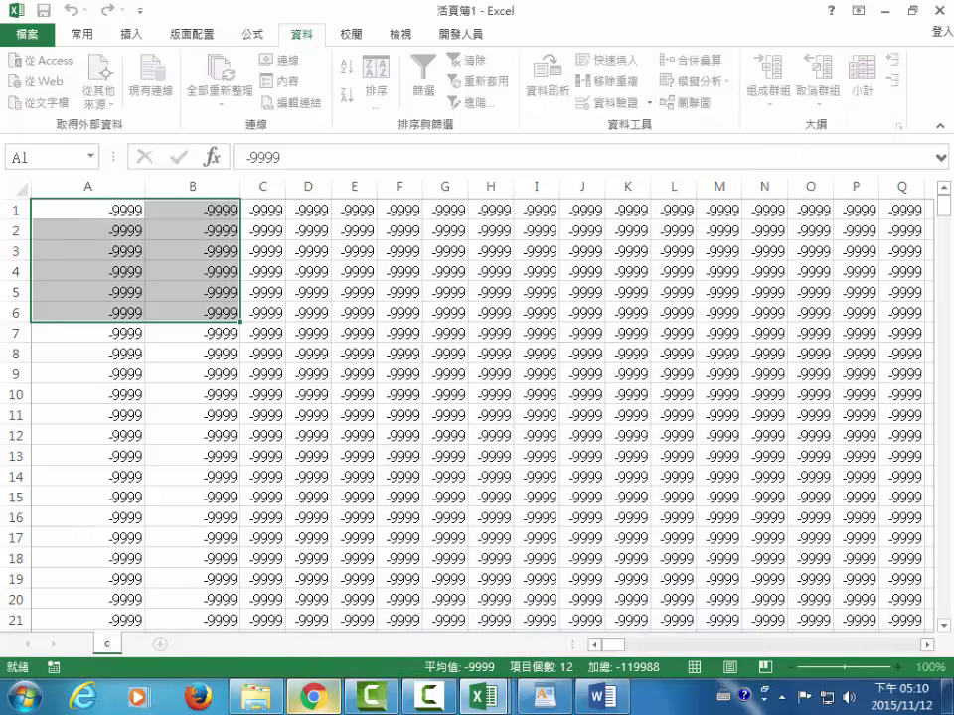
type("ompe")
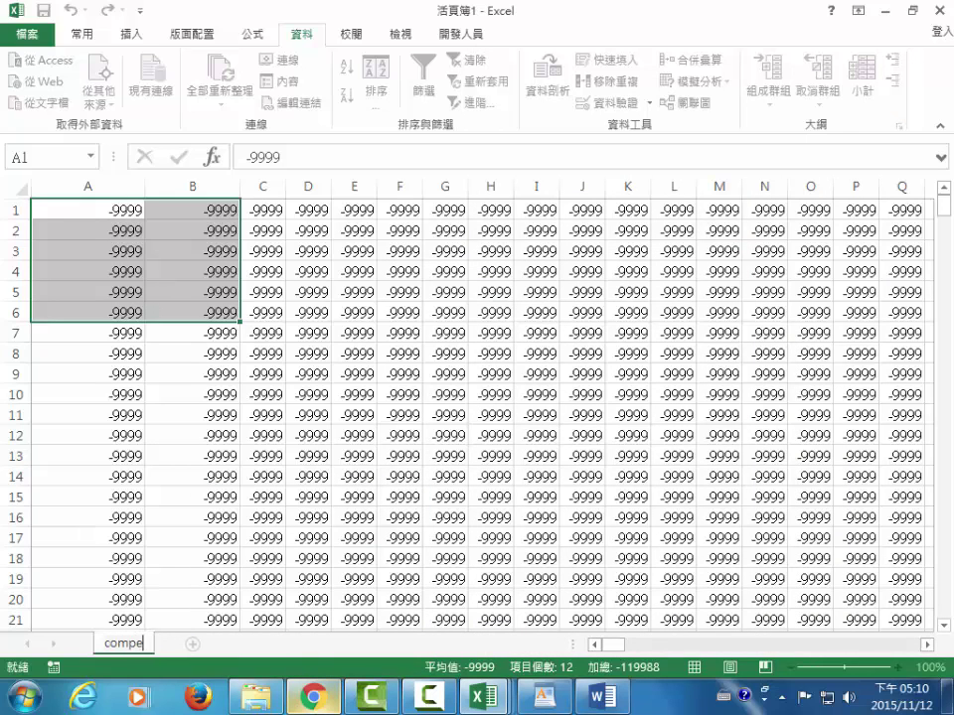
type("tition")
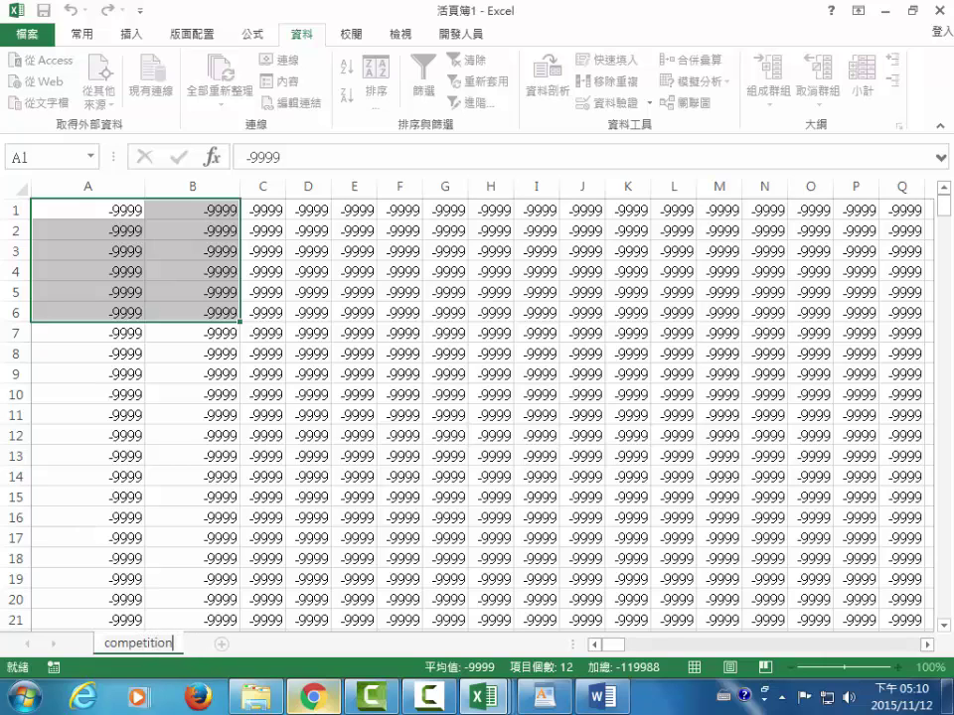
key("Return")
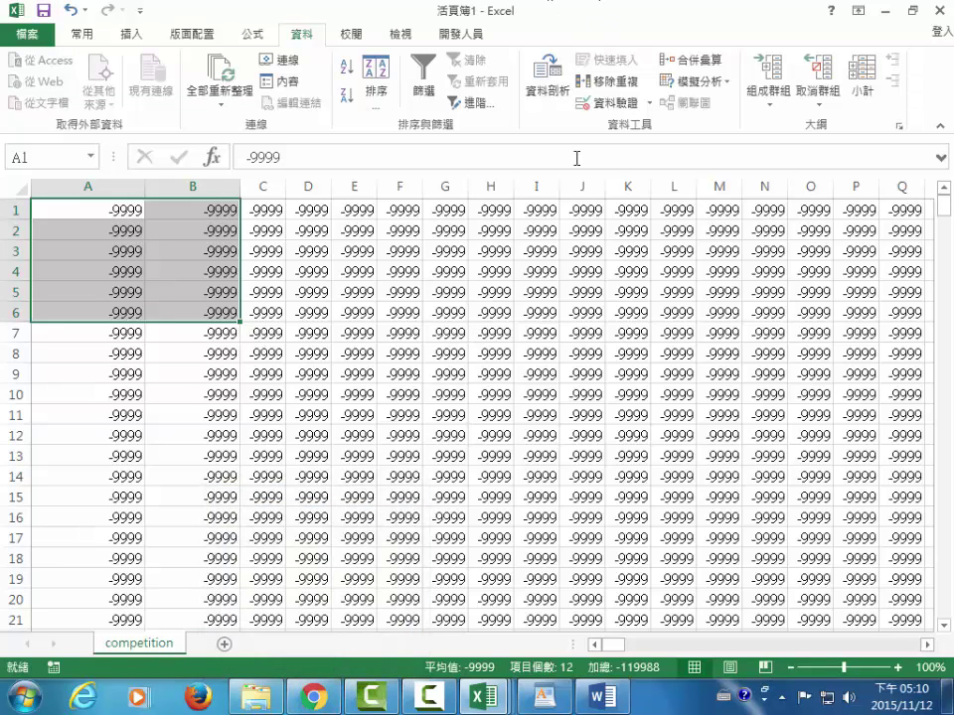
- Create sheets 工作表2, 工作表3, 工作表4 and 工作表5 with the new-sheet button, then reselect 工作表2
left_click(225, 645)
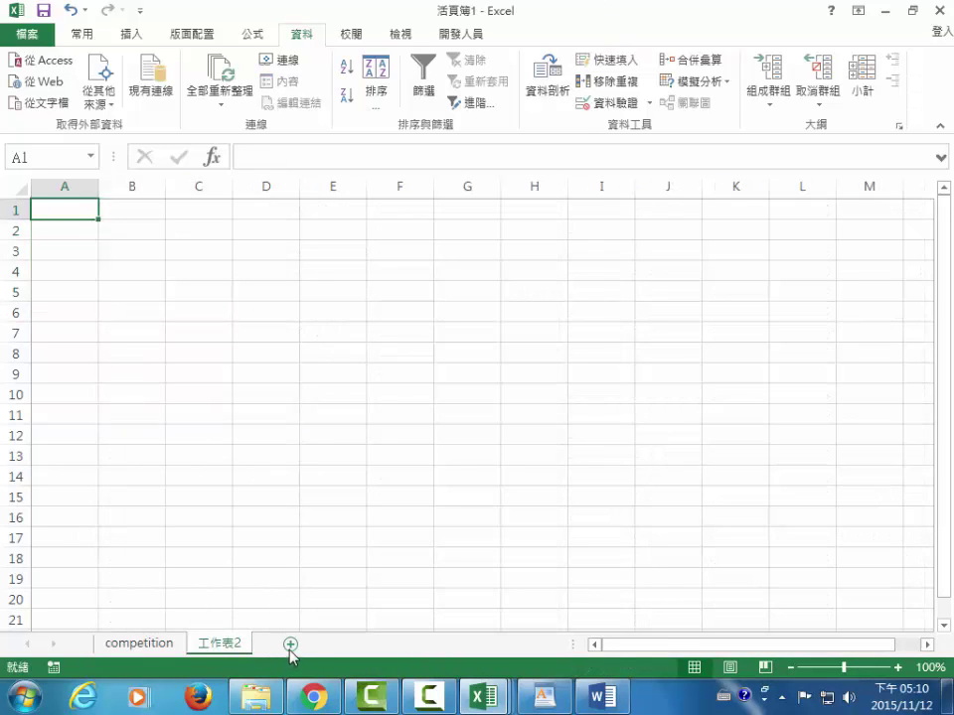
left_click(290, 647)
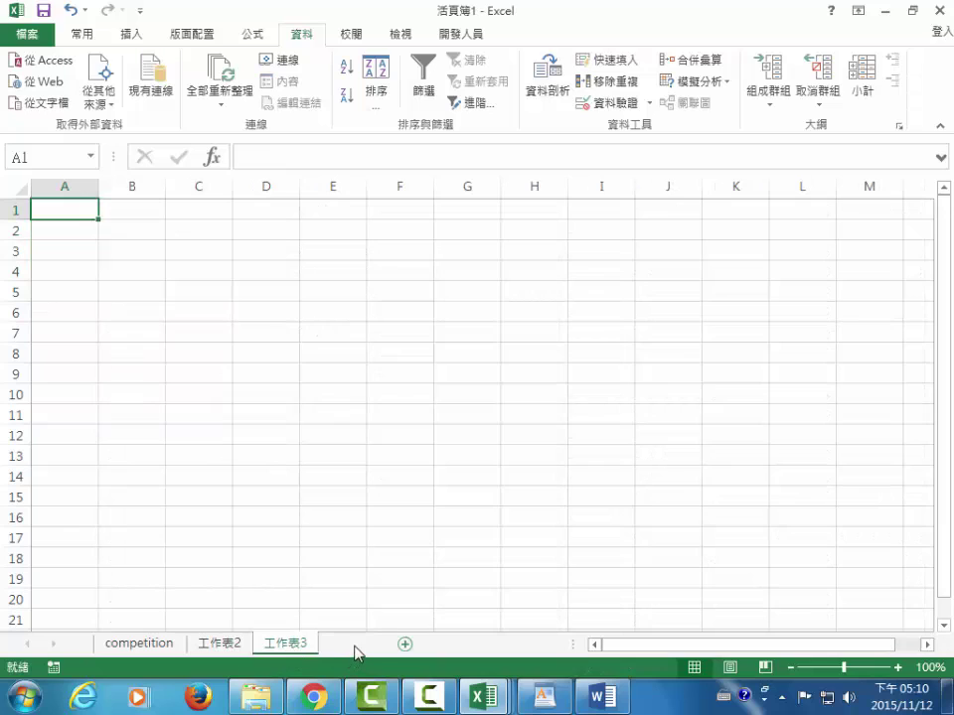
left_click(357, 647)
left_click(422, 646)
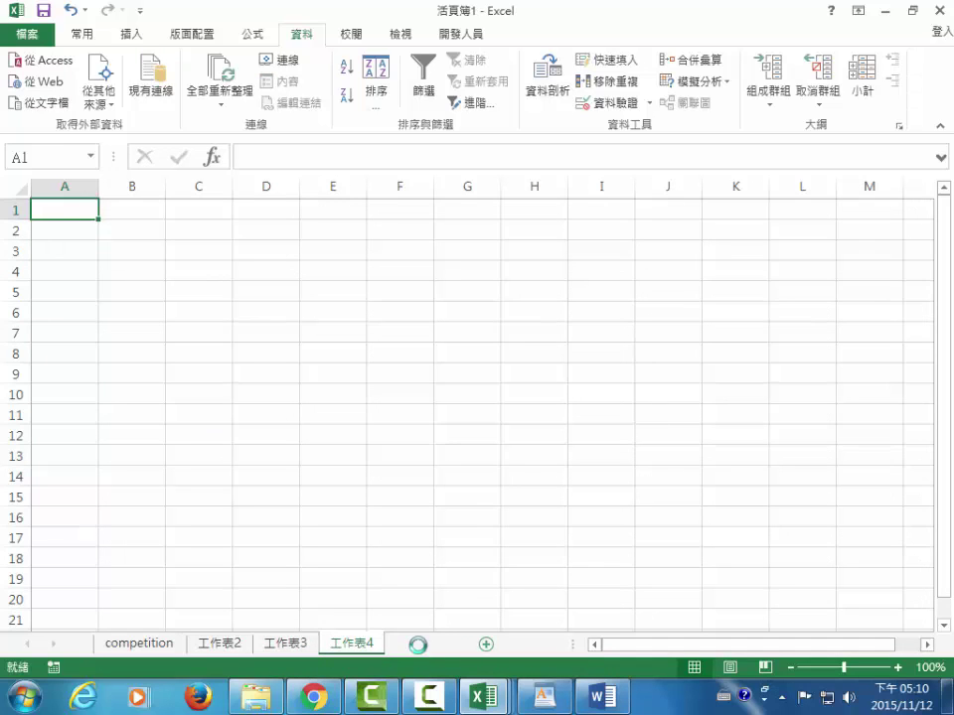
left_click(215, 646)
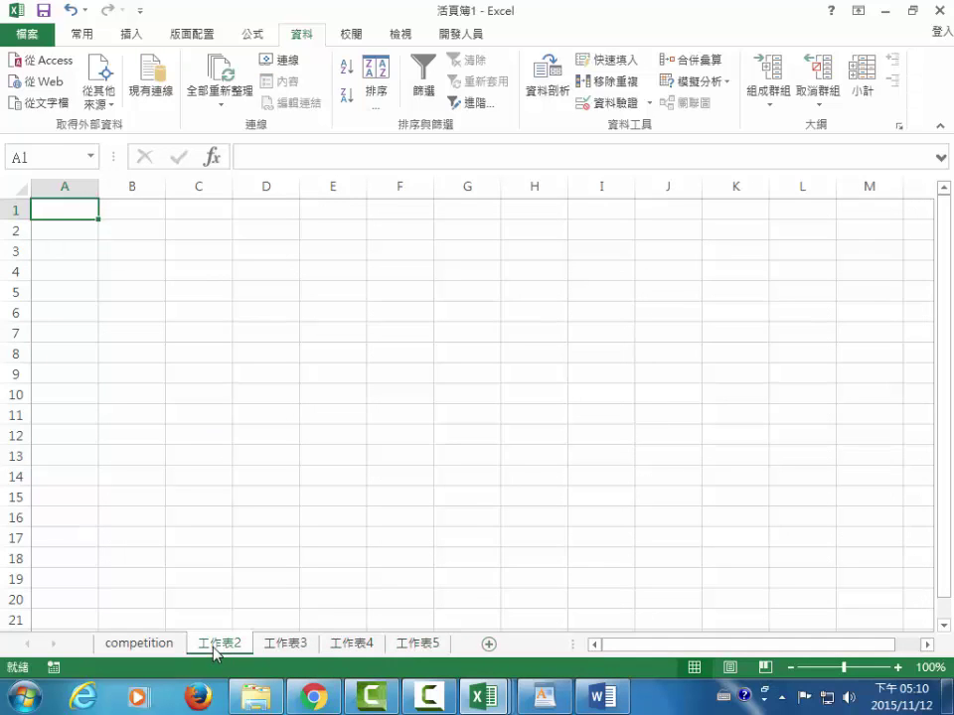
- Choose landcover.asc for text import, with the file type set to All Files
left_click(44, 103)
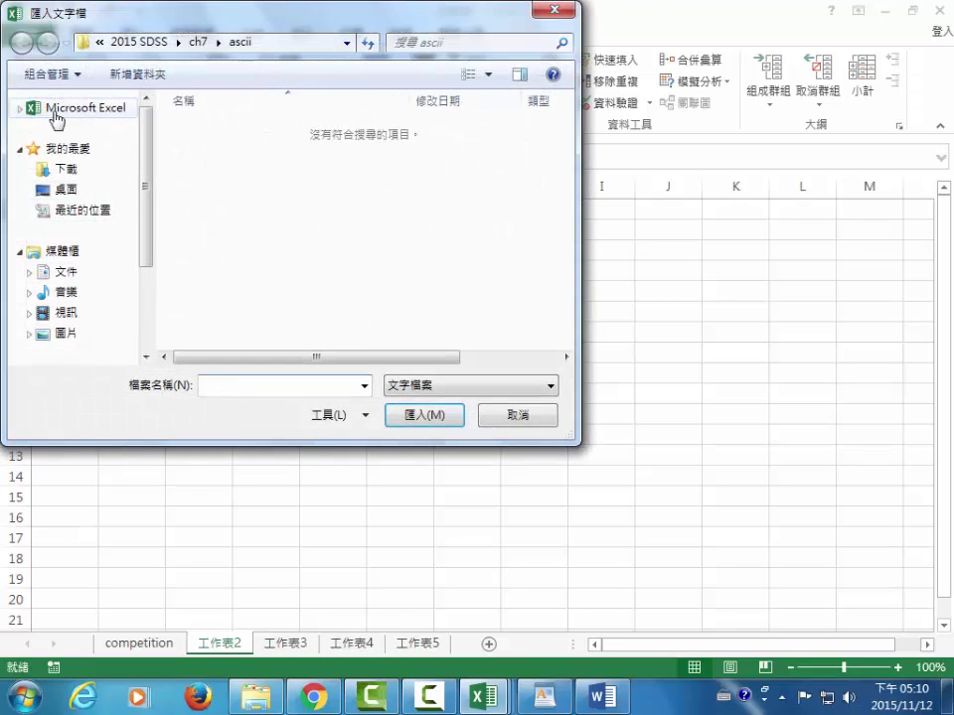
left_click(549, 386)
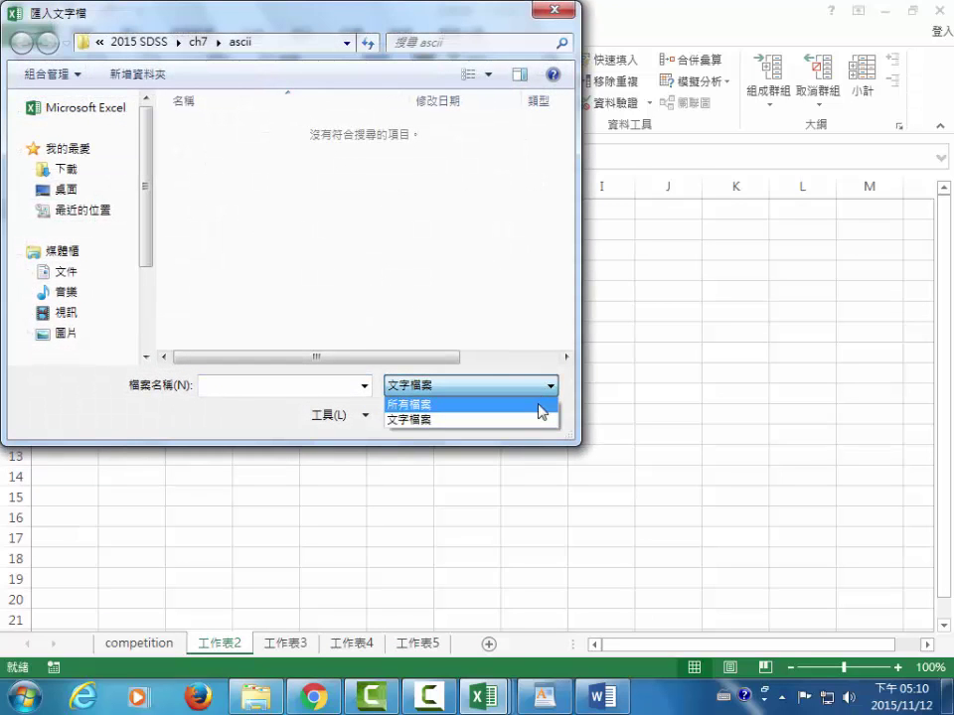
left_click(536, 400)
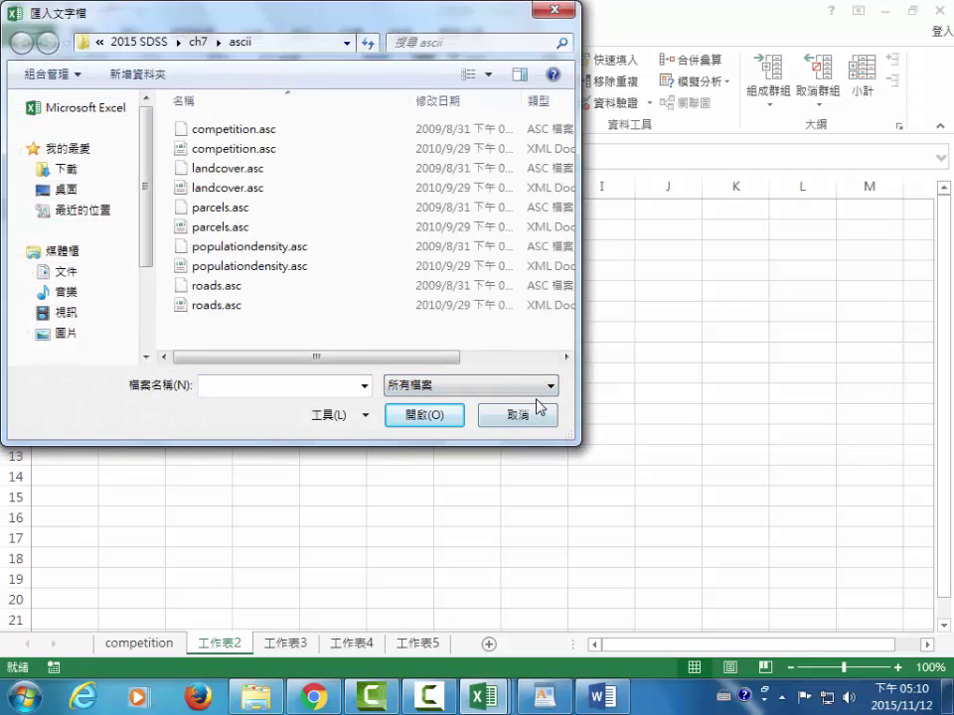
left_click(225, 170)
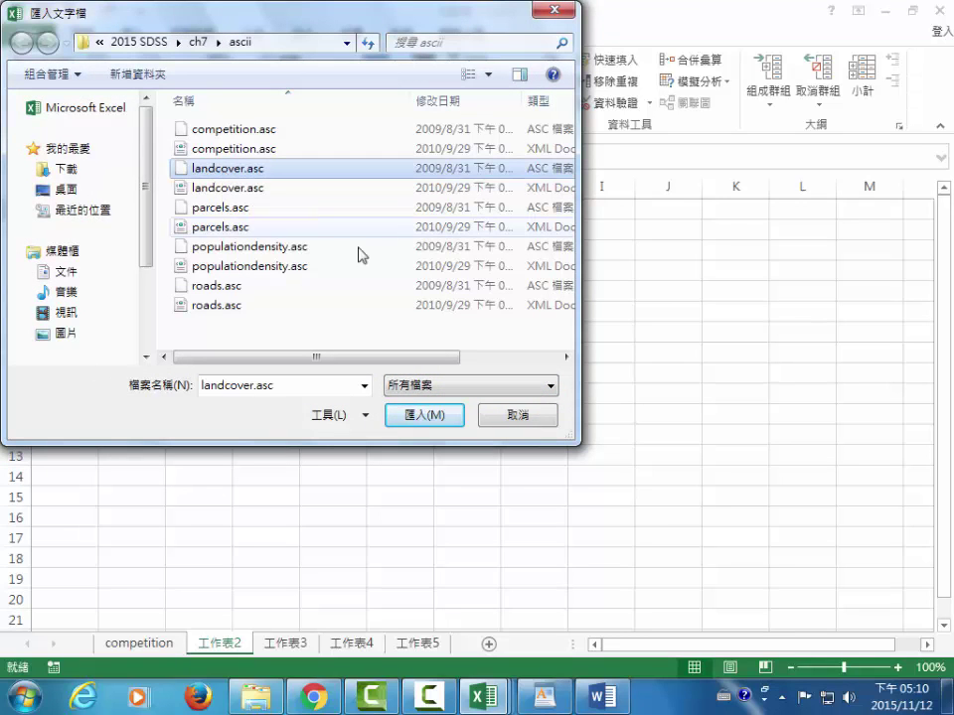
left_click(423, 416)
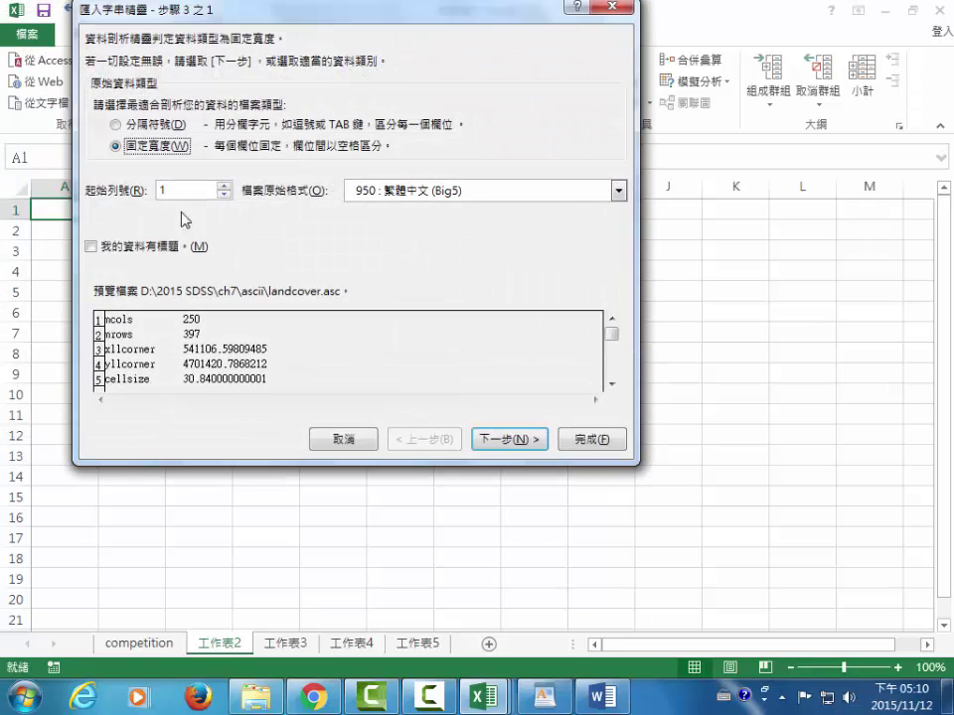
- Import landcover.asc as delimited text split on Space only, placed at A1
left_click(117, 125)
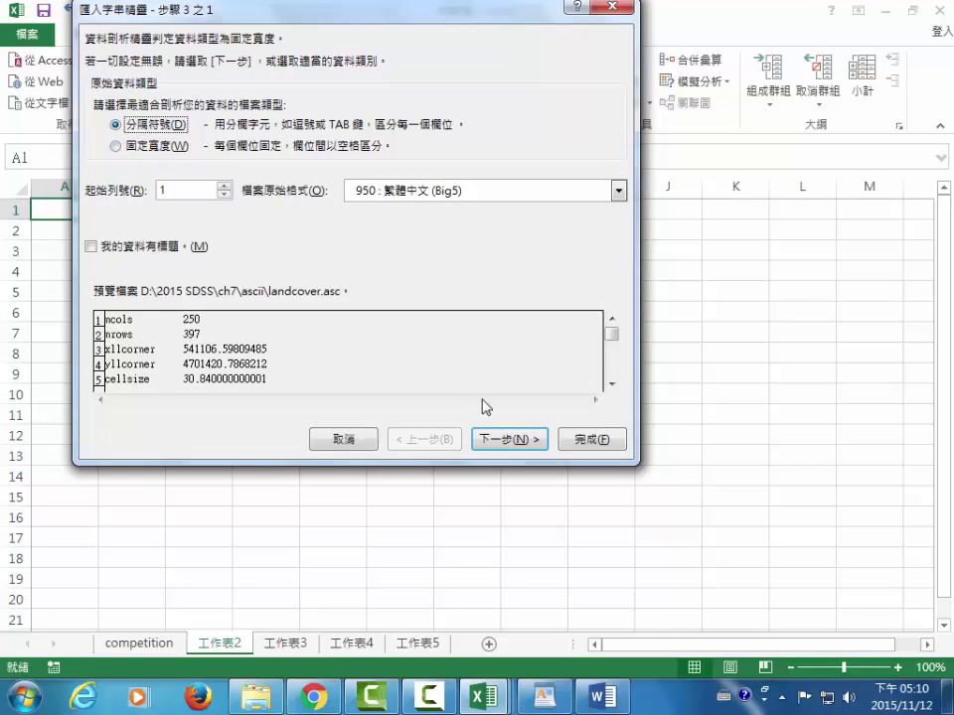
left_click(501, 438)
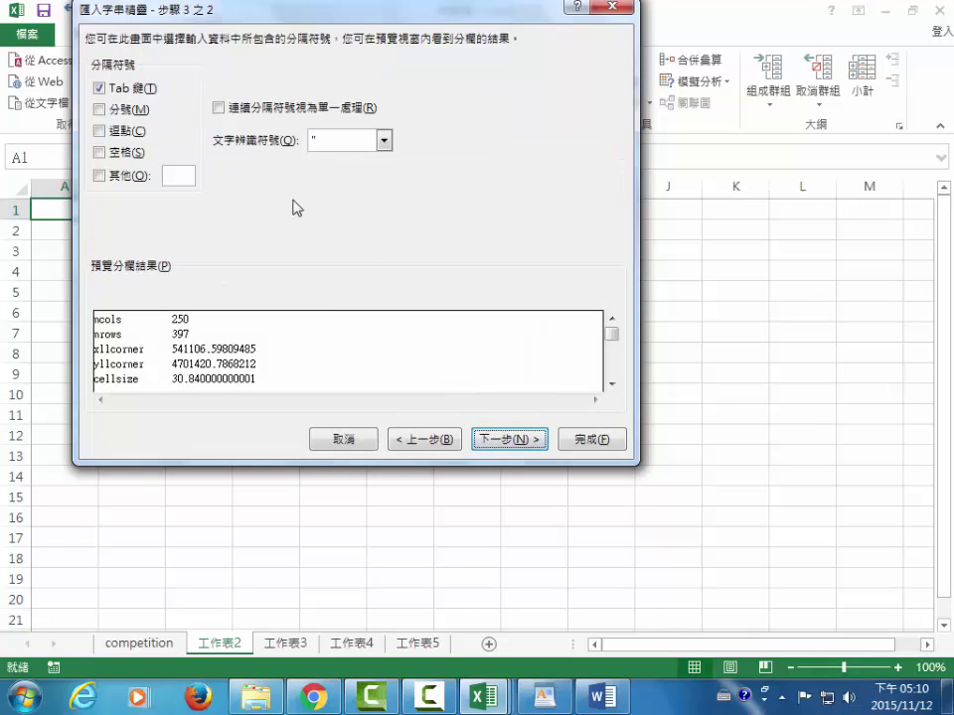
left_click(100, 153)
left_click(100, 88)
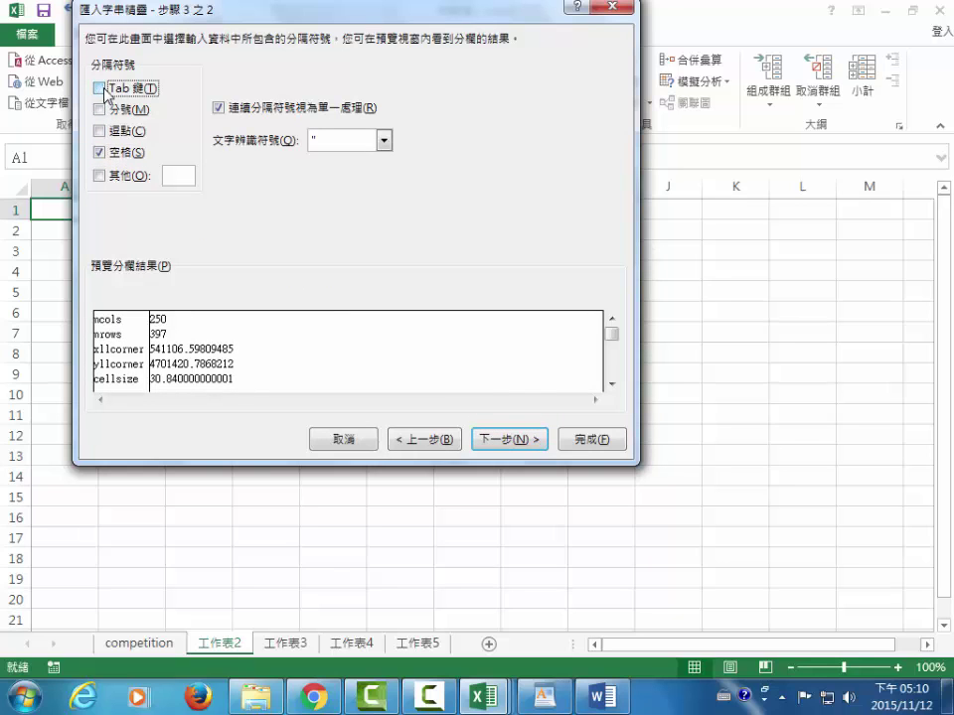
left_click(576, 442)
left_click(354, 355)
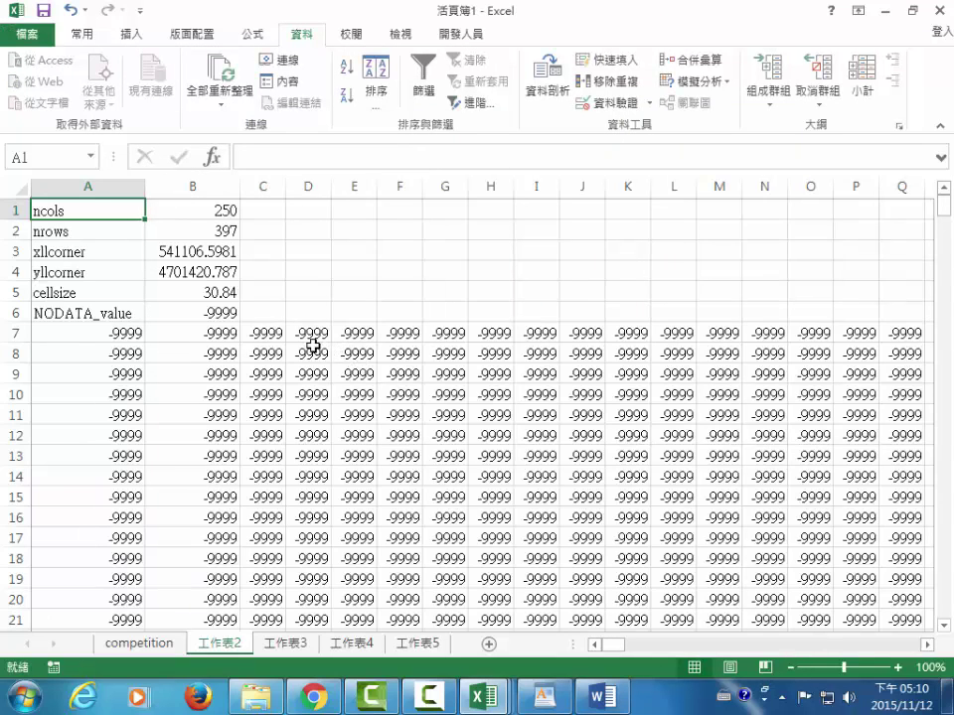
- Delete header rows 1–6 (A1:B6) as entire rows so the grid starts at row 1
left_click(228, 314, "shift")
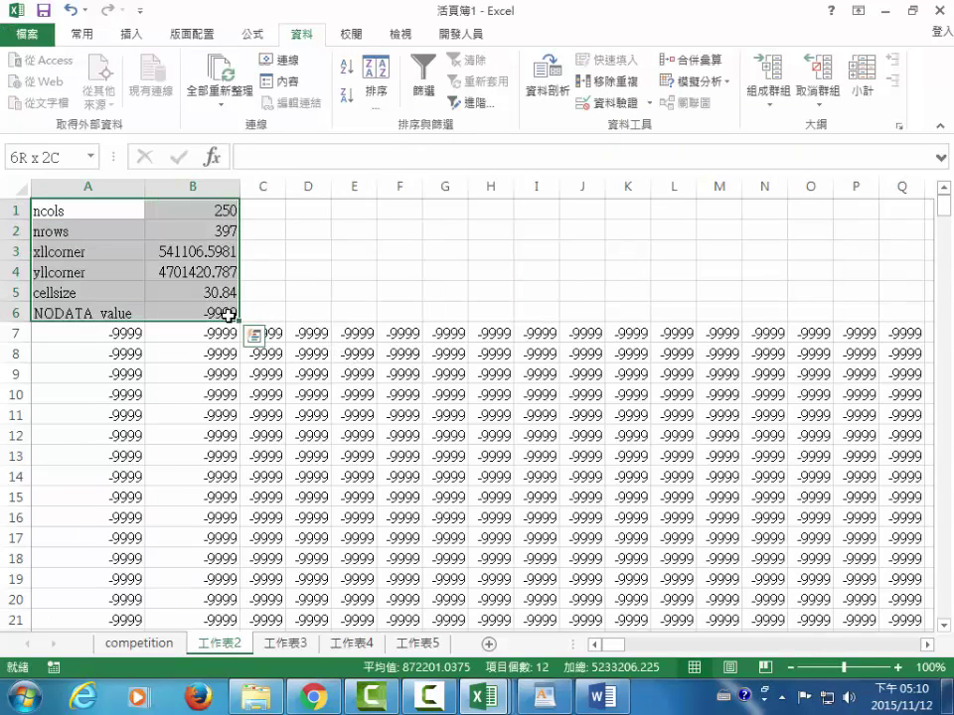
right_click(165, 270)
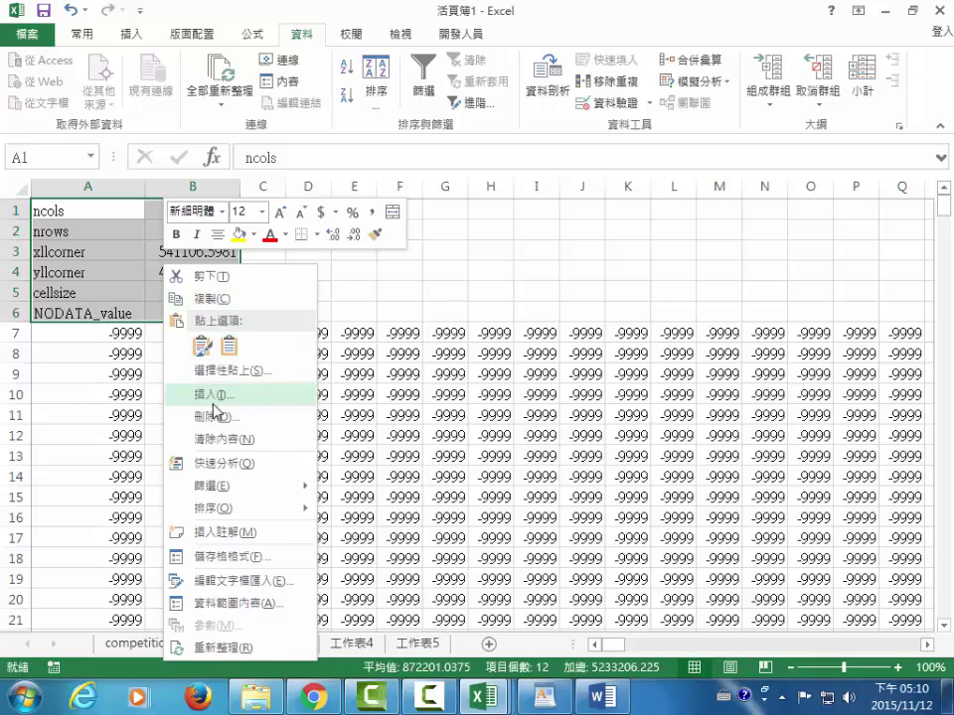
left_click(219, 417)
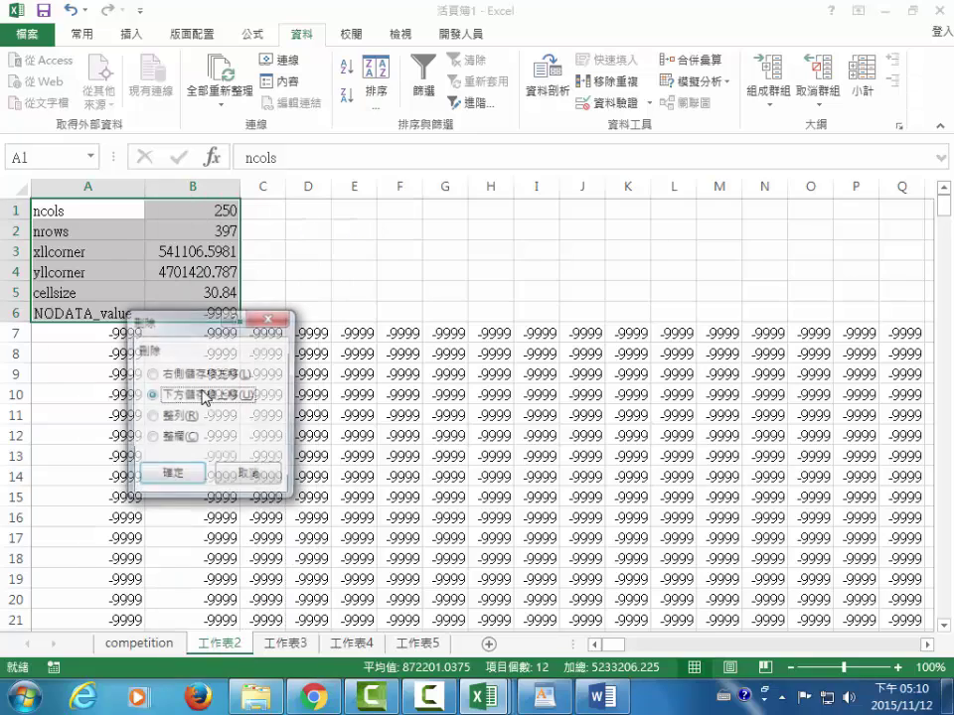
left_click(164, 417)
left_click(177, 478)
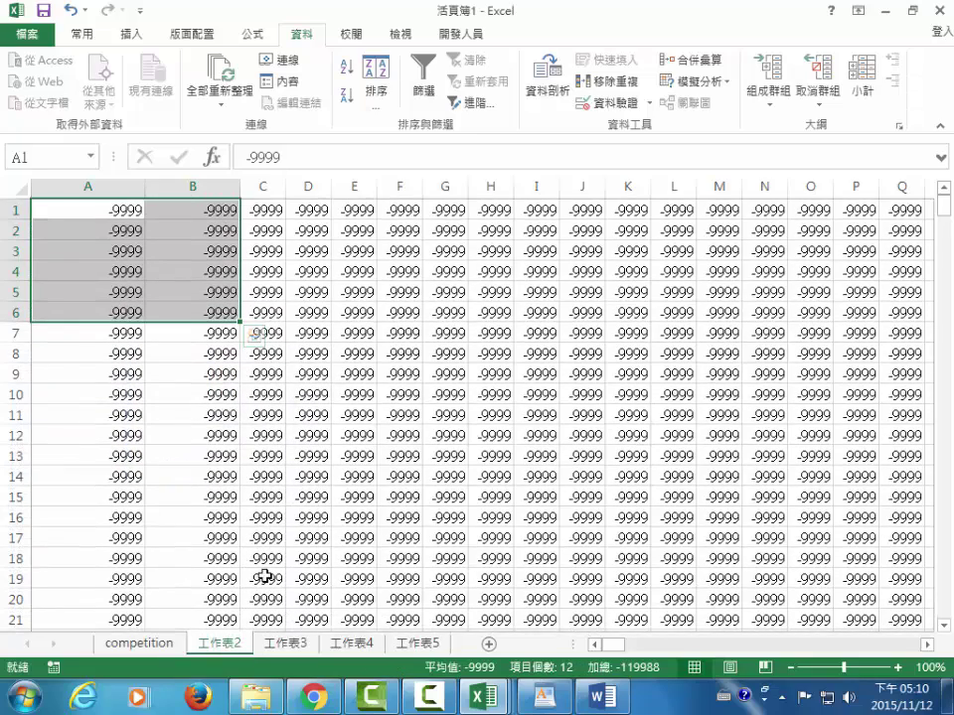
- Rename sheet 工作表2 to 'landcover'
right_click(228, 651)
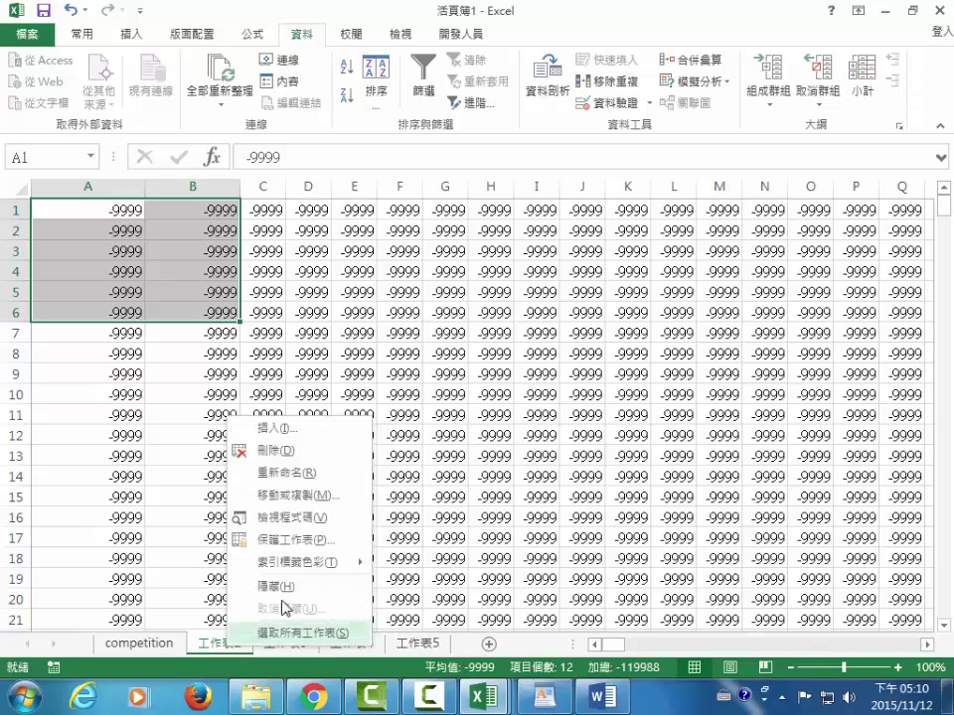
left_click(287, 480)
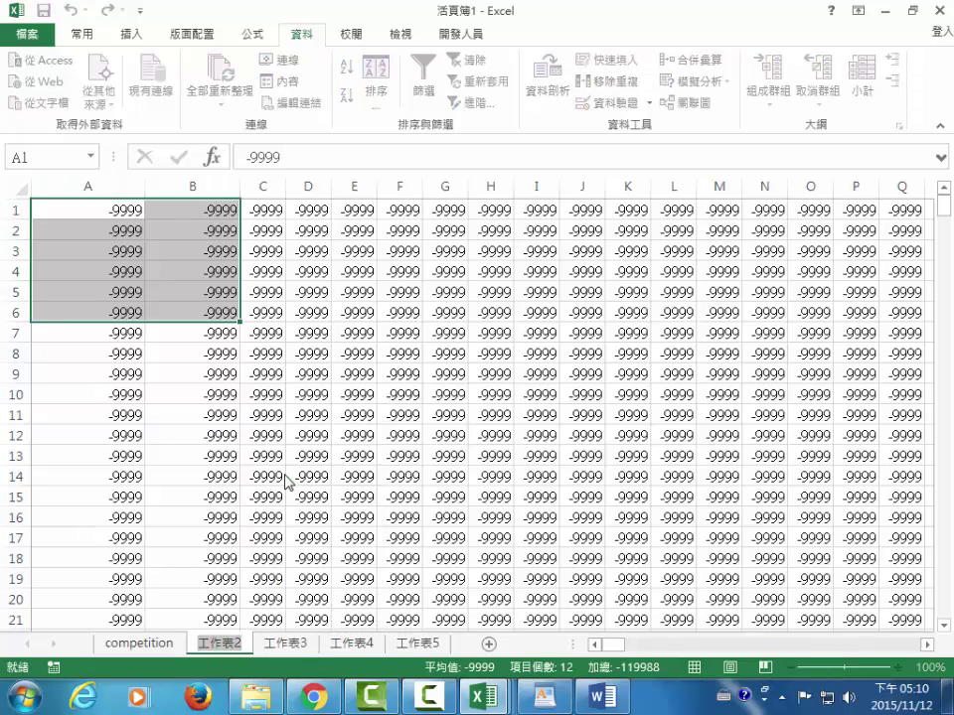
type("land")
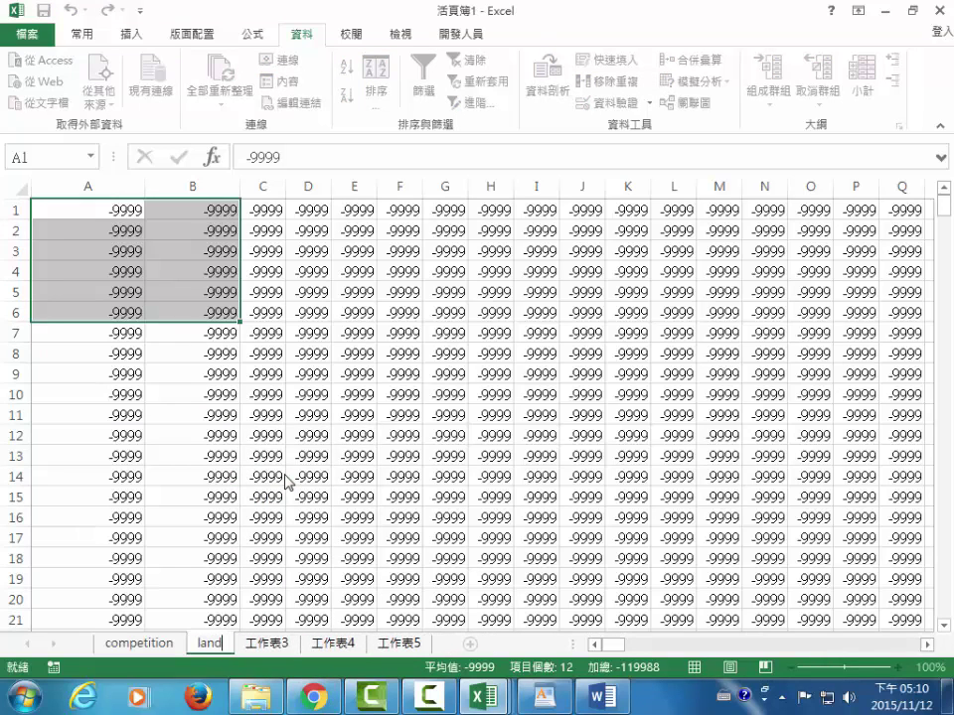
type("cover")
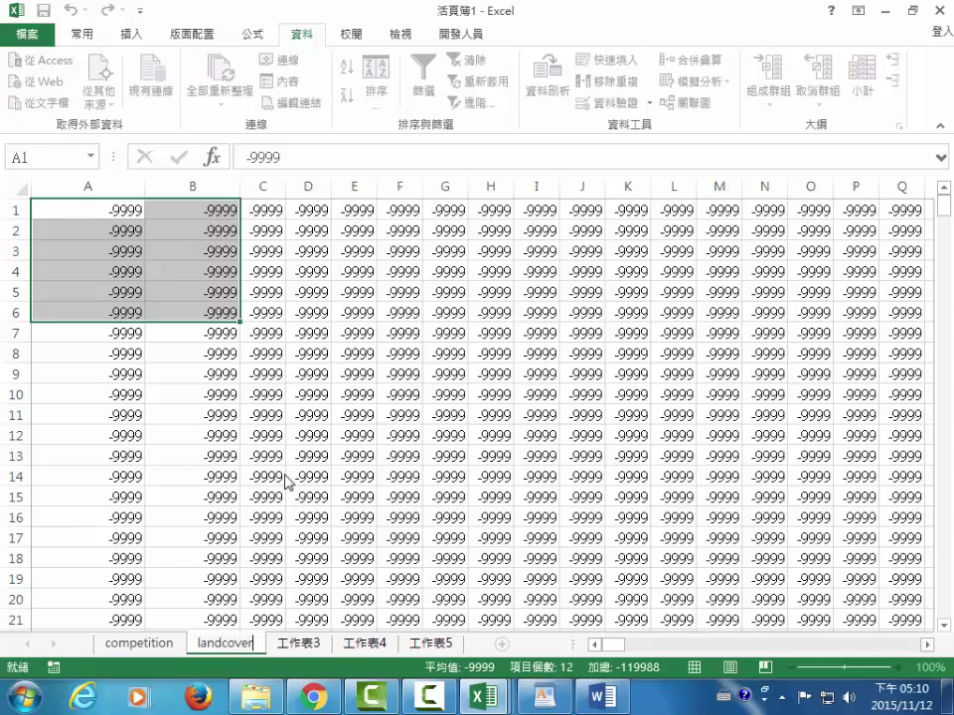
key("Return")
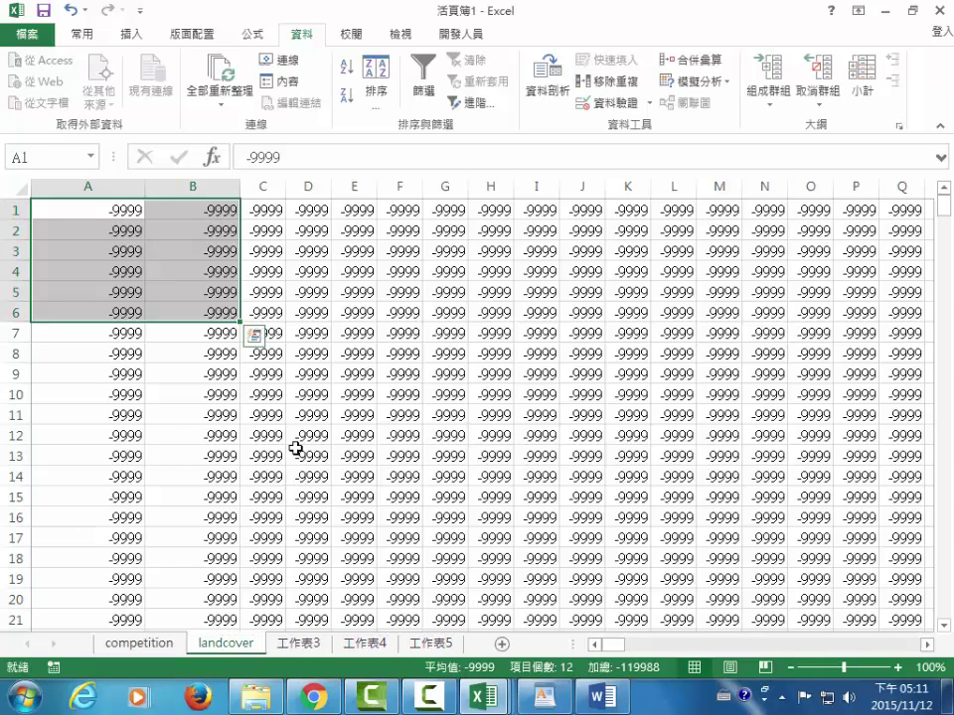
key("Escape")
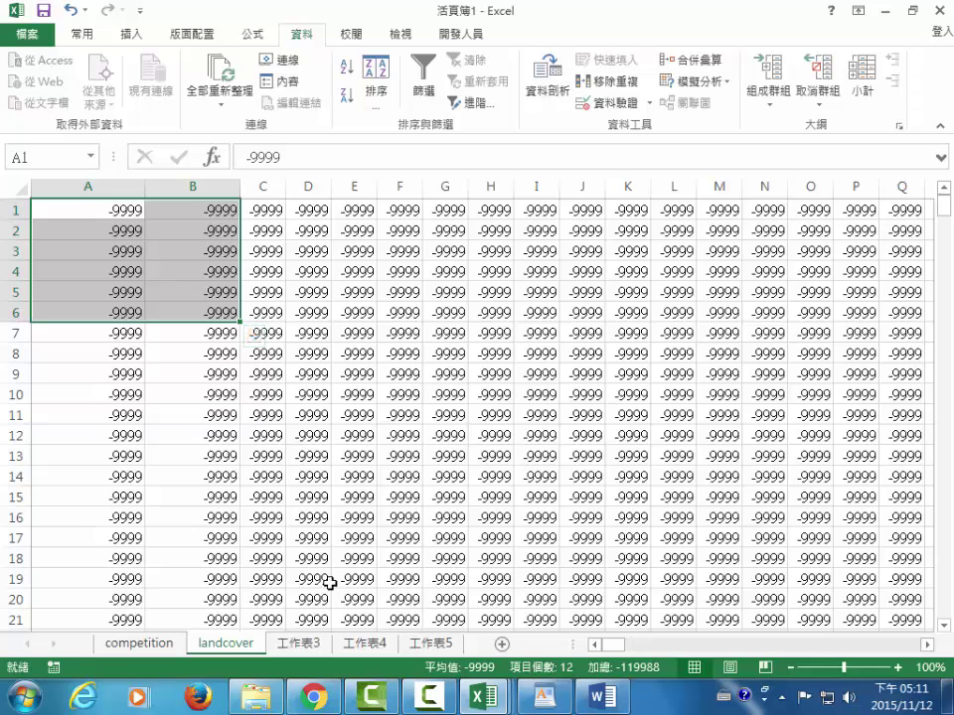
- On sheet 工作表3, choose parcels.asc for text import with All Files shown
left_click(303, 644)
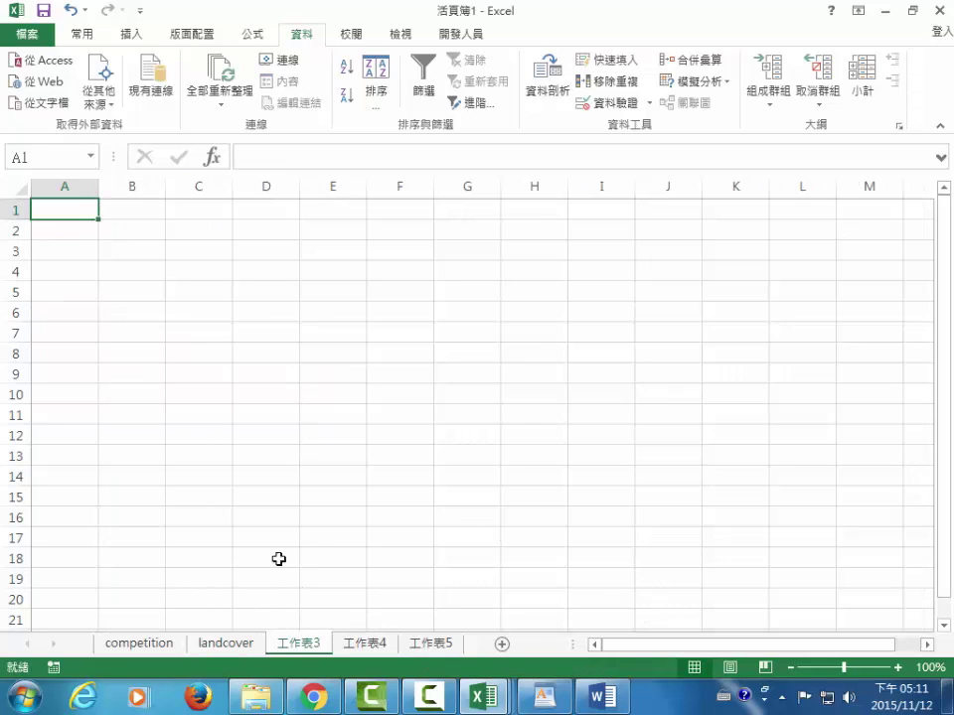
left_click(52, 102)
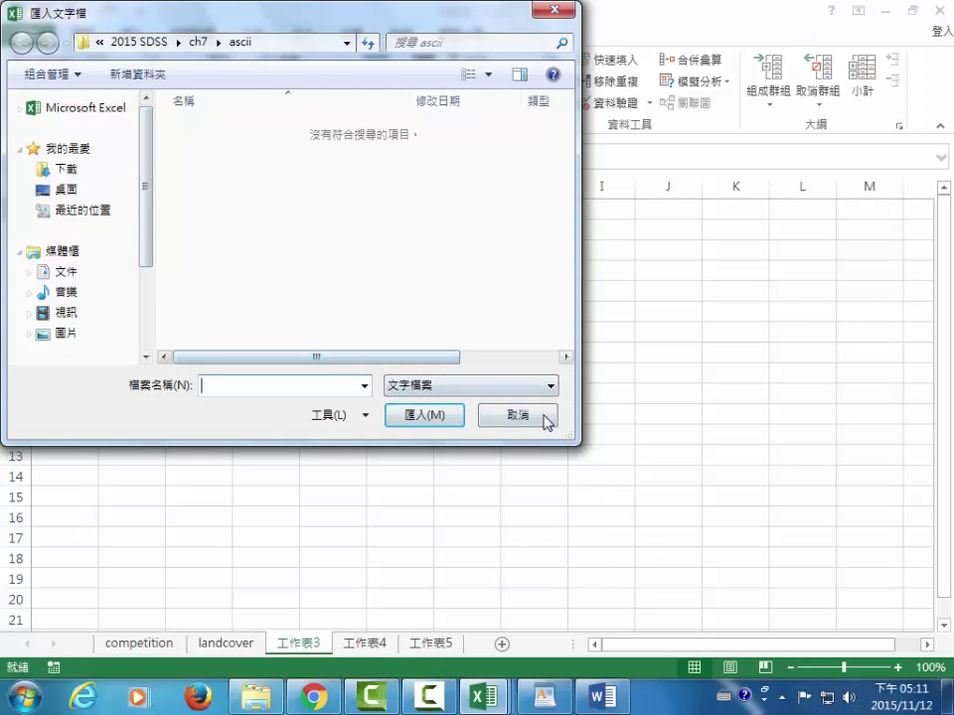
left_click(553, 387)
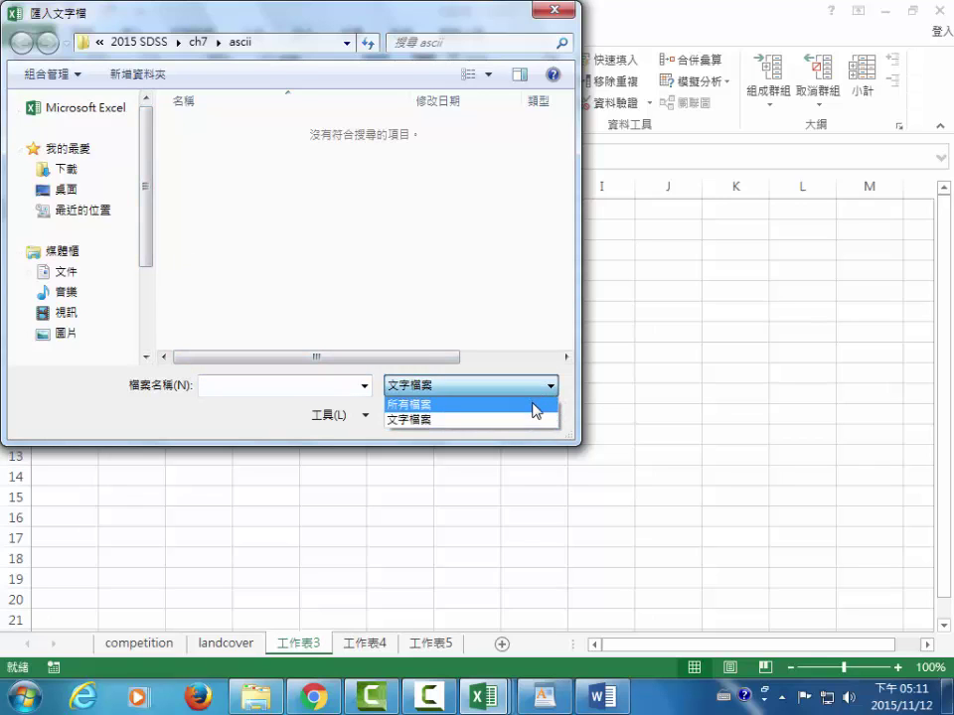
left_click(534, 405)
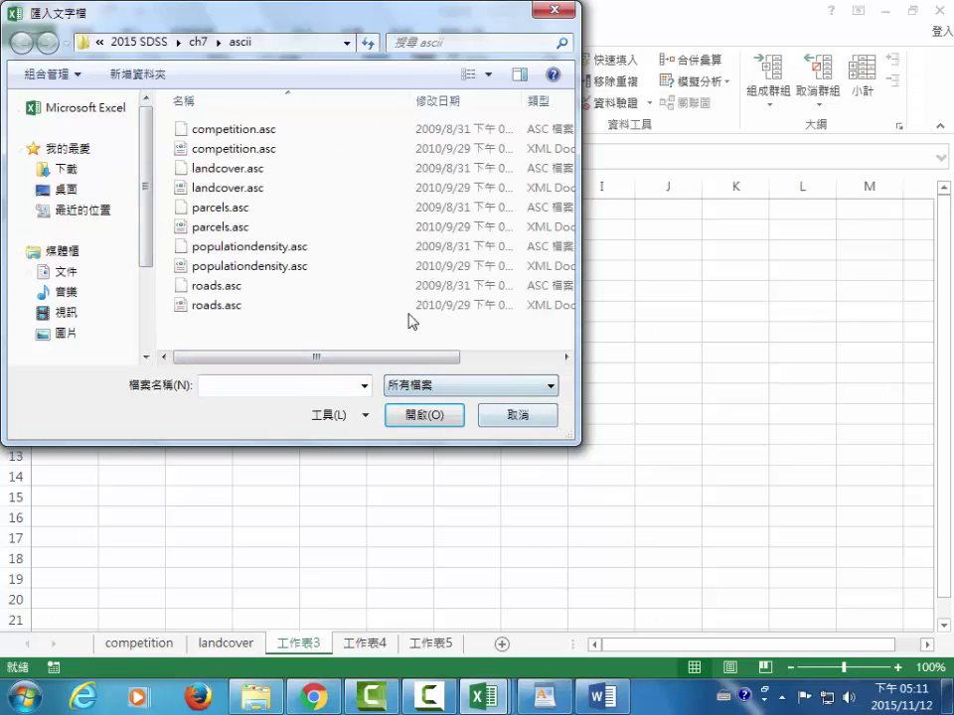
left_click(206, 208)
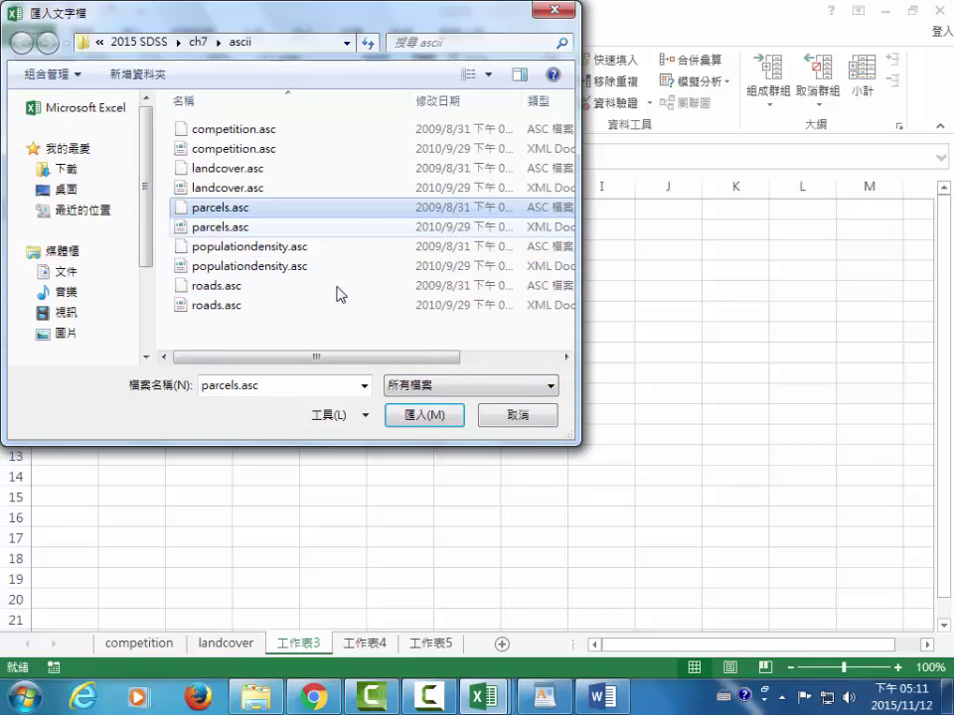
left_click(434, 418)
- Import parcels.asc as delimited text split on Space only, placed at $A$1
left_click(118, 125)
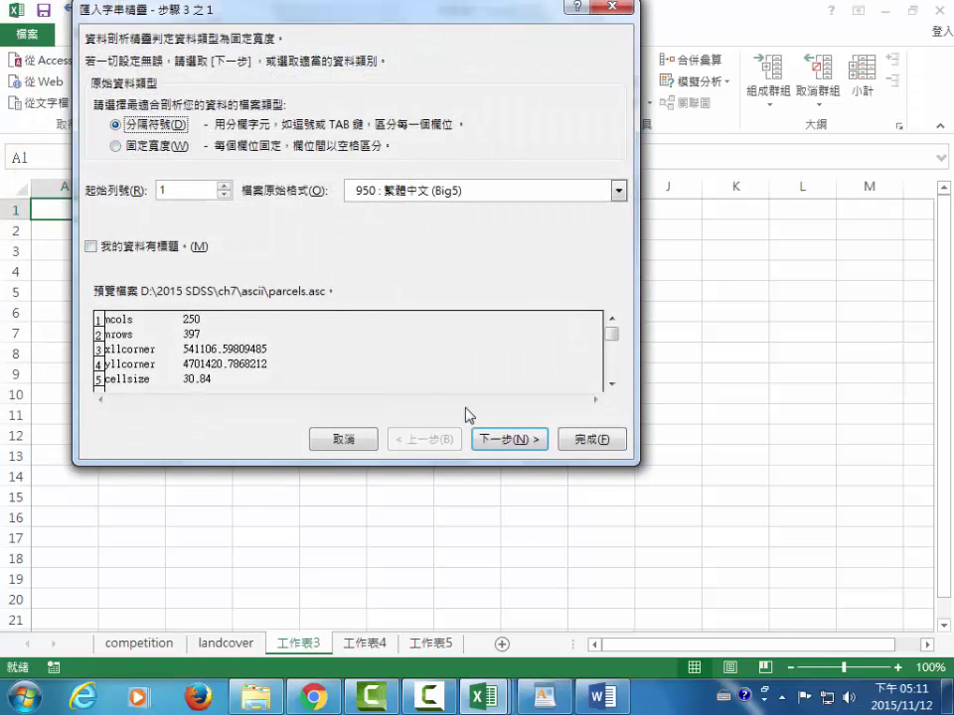
left_click(486, 433)
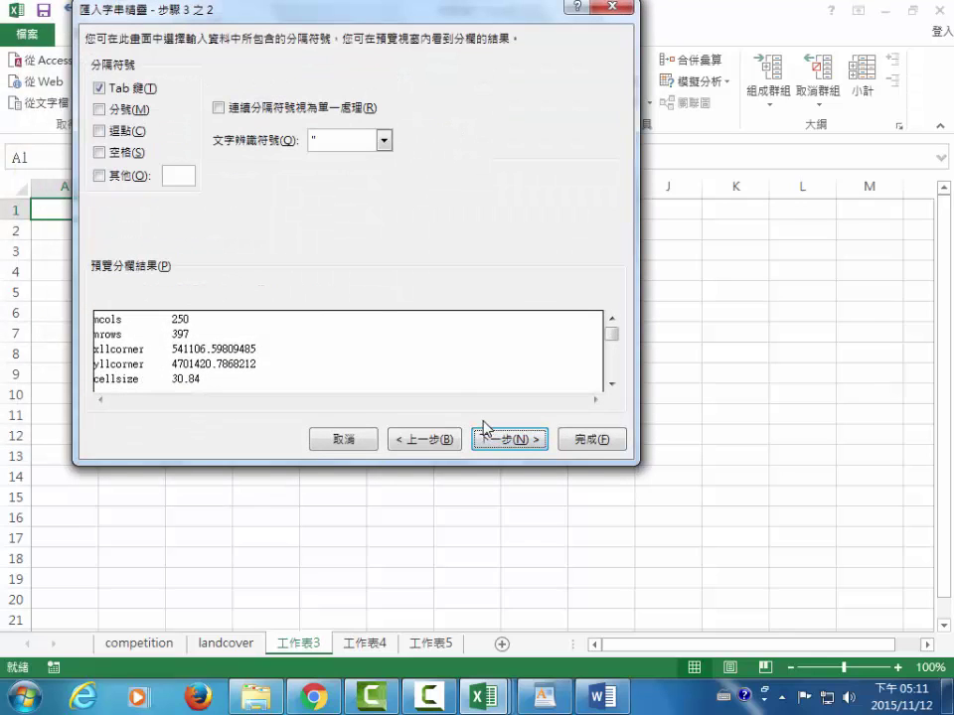
left_click(99, 152)
left_click(99, 88)
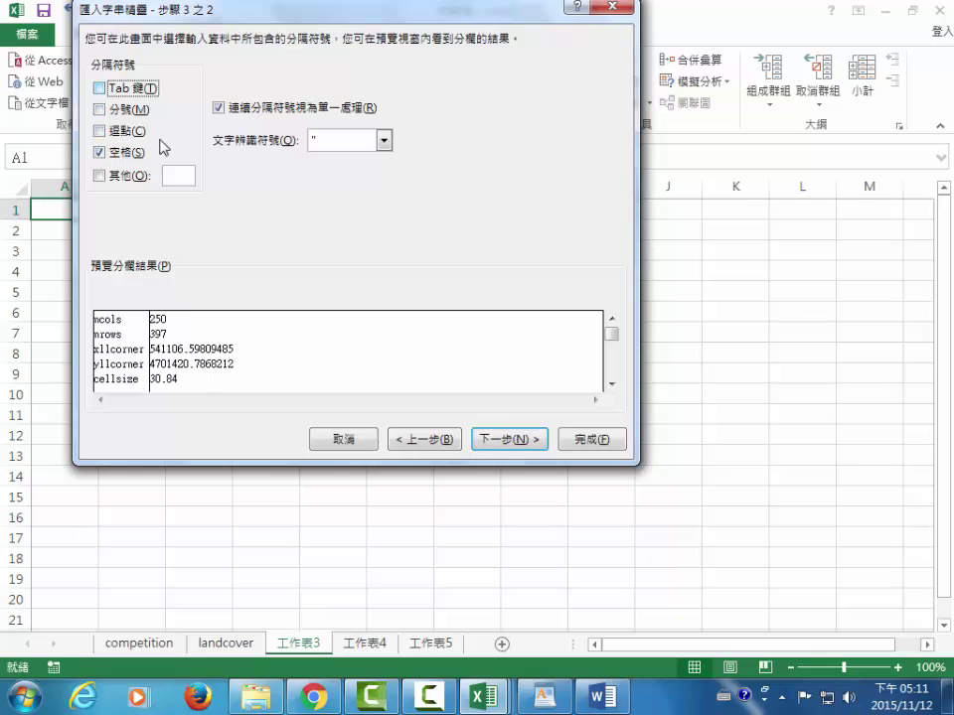
left_click(518, 443)
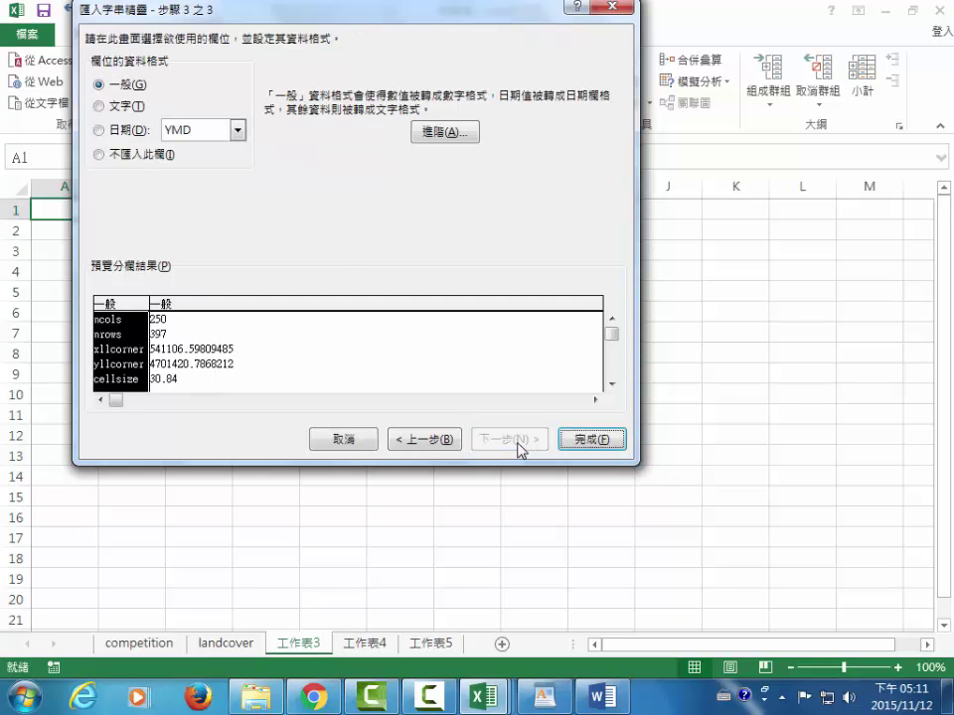
left_click(597, 440)
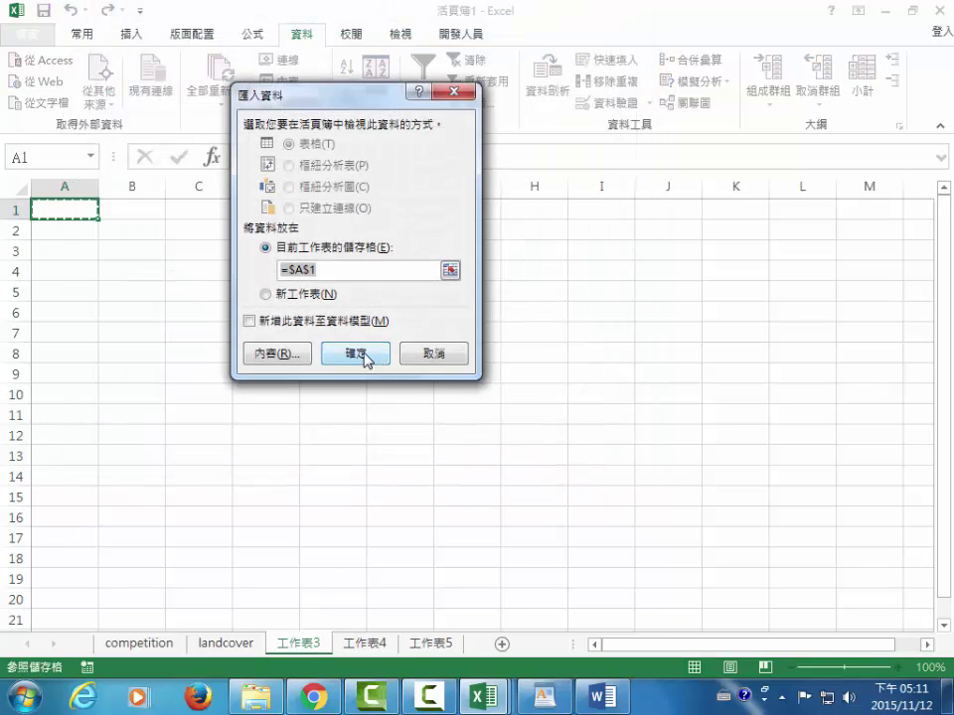
left_click(366, 356)
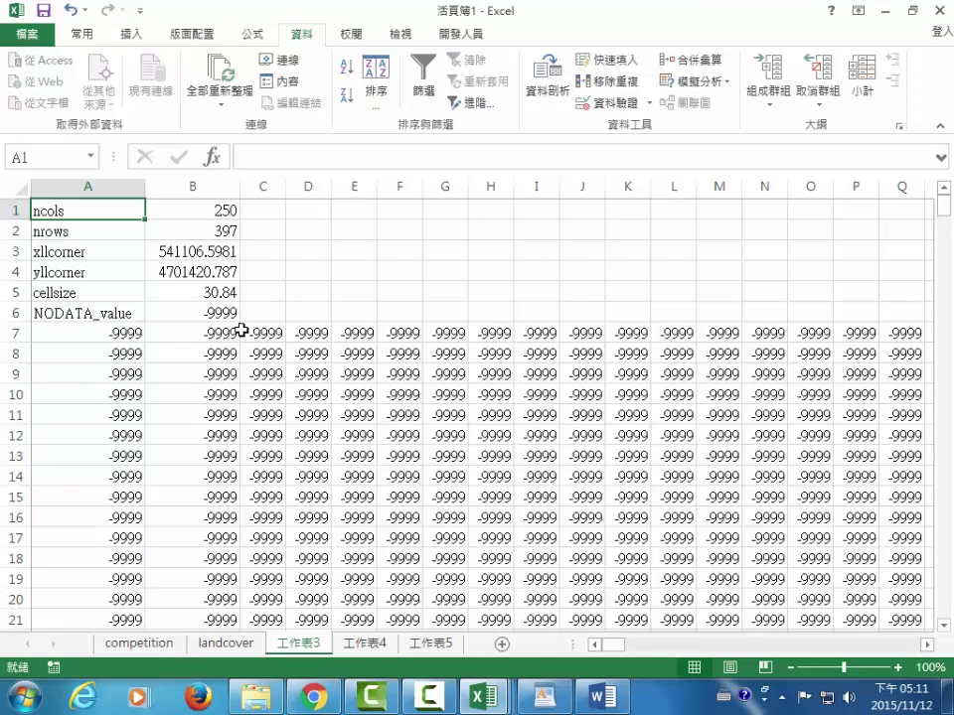
- Delete header rows 1–6 (A1:B6) as entire rows
left_click(222, 311, "shift")
right_click(175, 256)
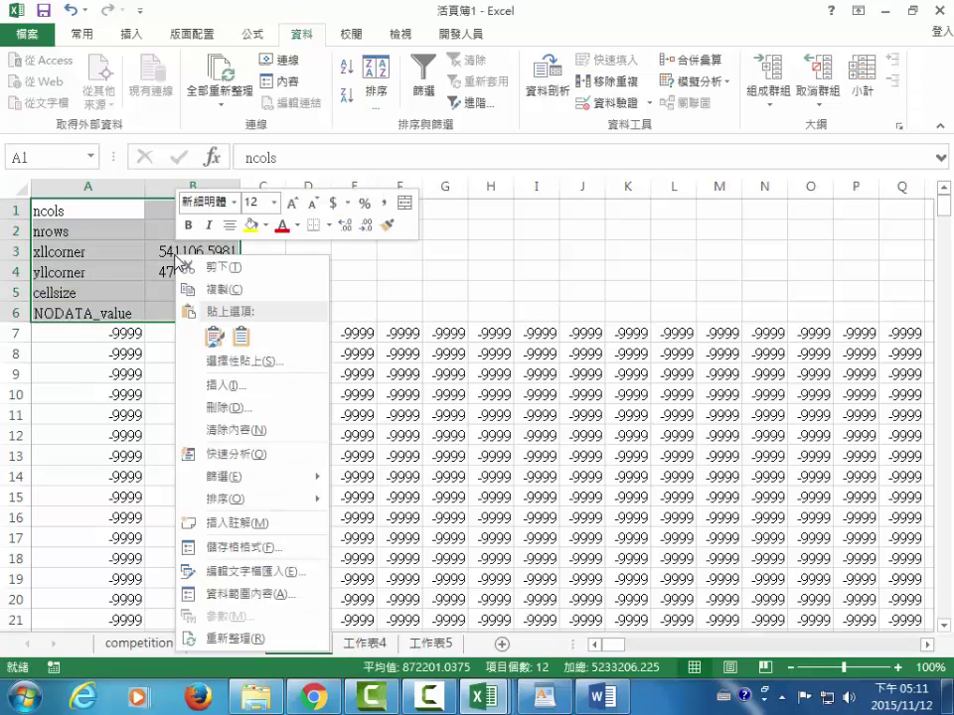
left_click(228, 415)
left_click(191, 411)
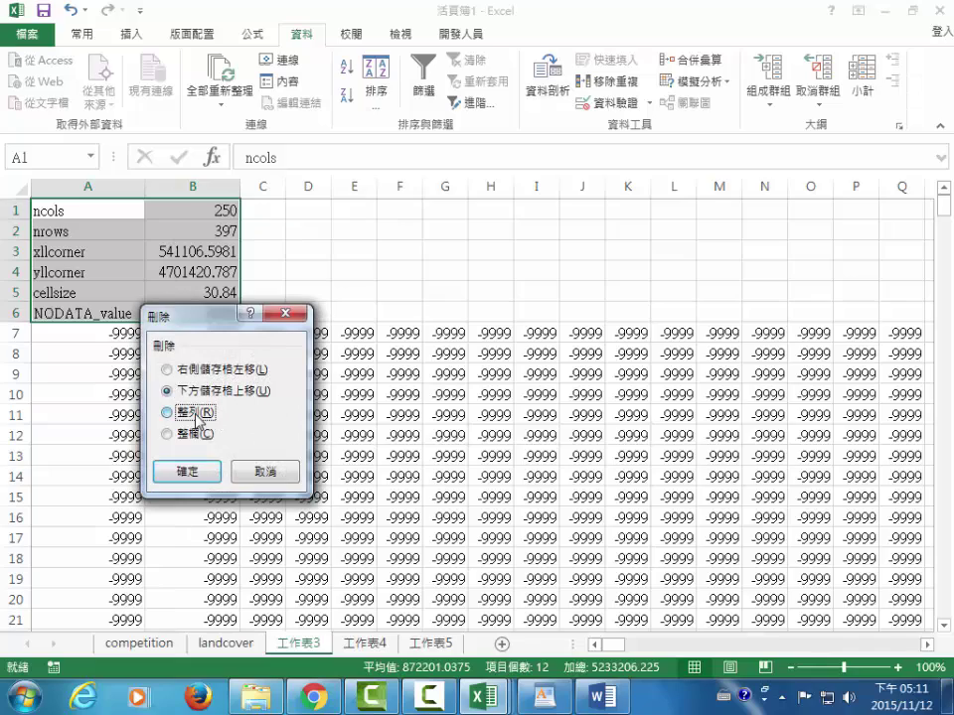
left_click(205, 472)
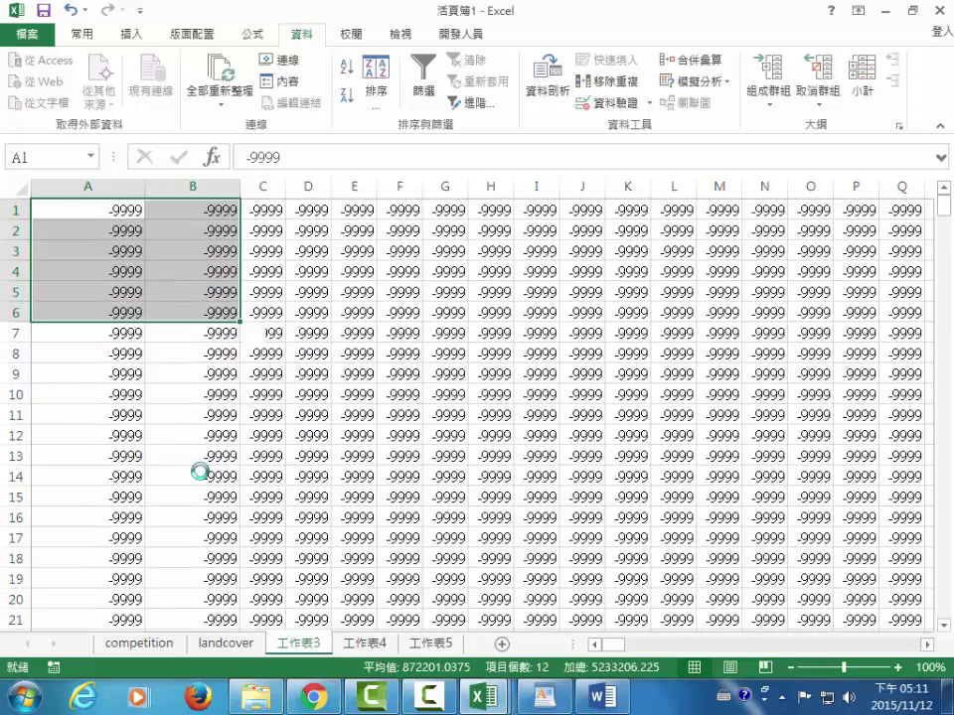
- Rename sheet 工作表3 to 'parcels'
right_click(311, 642)
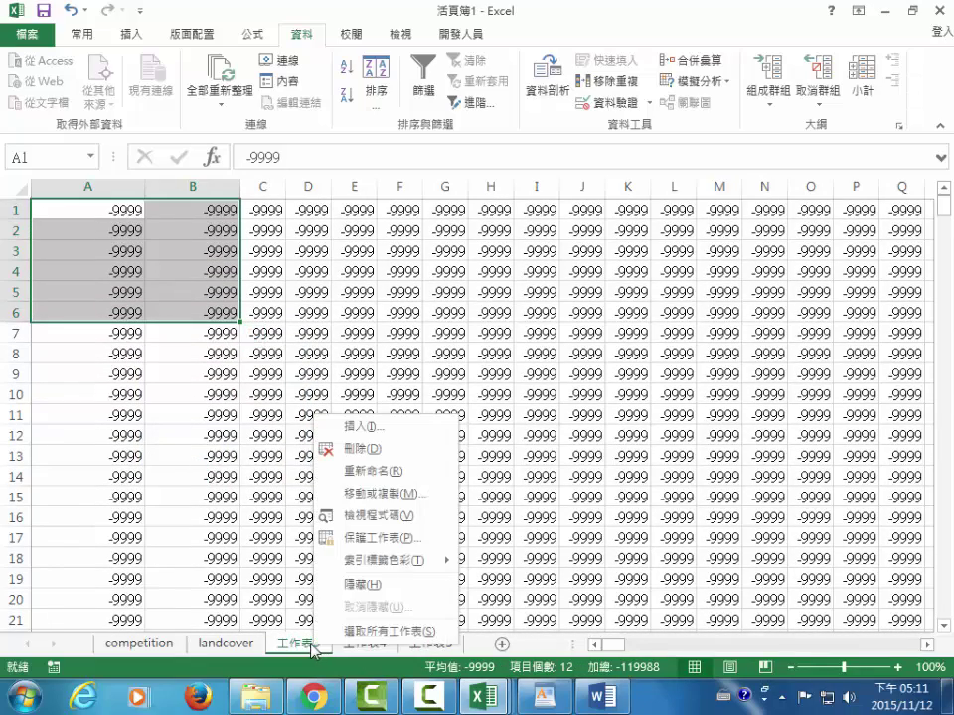
left_click(366, 471)
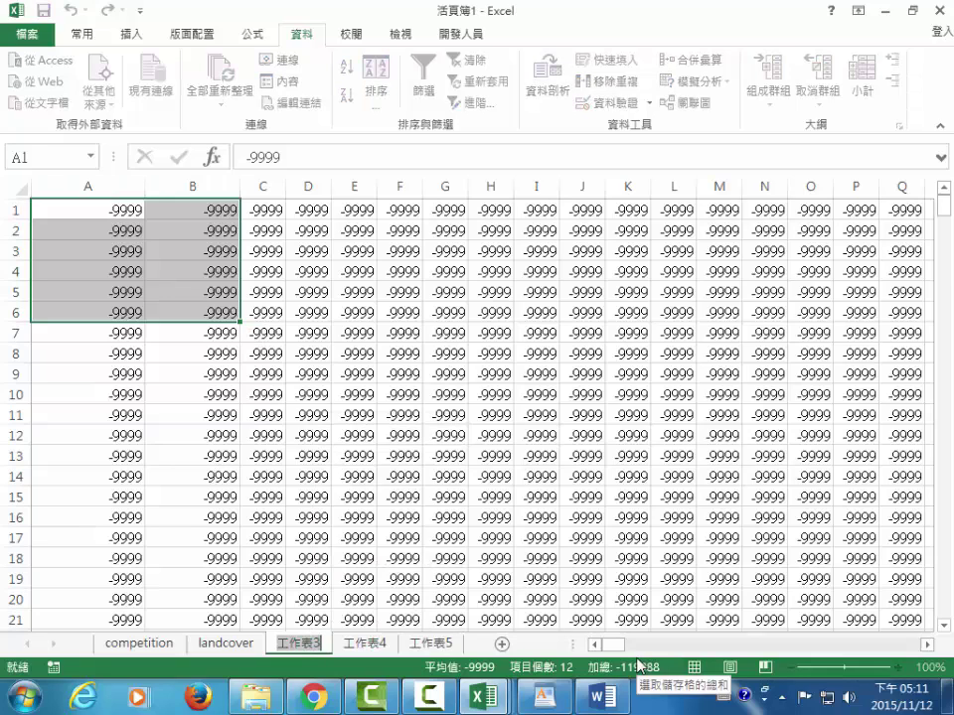
type("par")
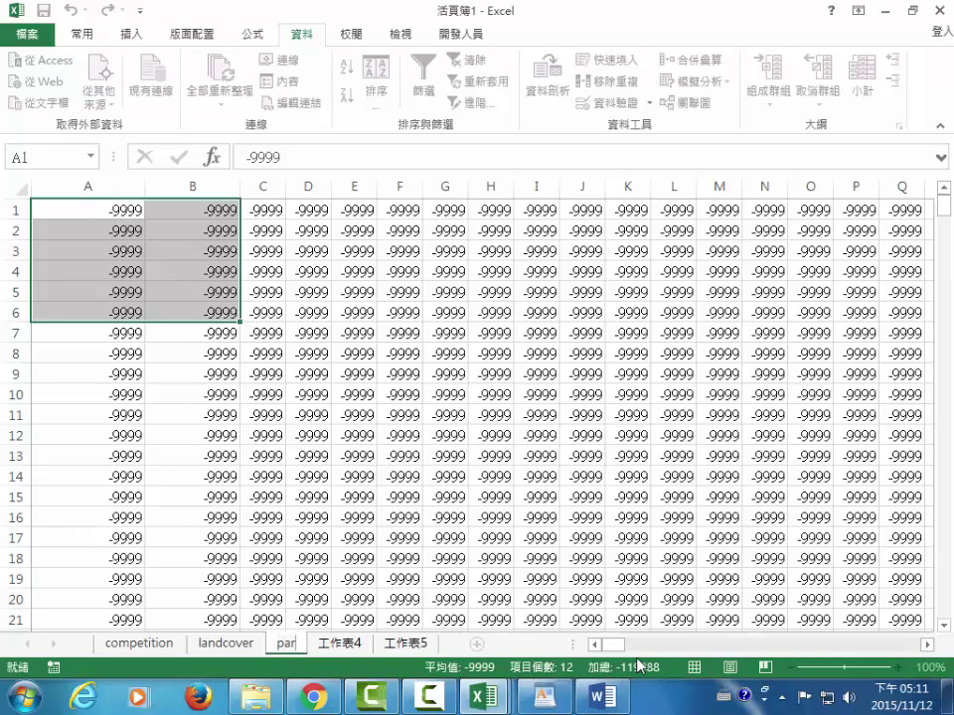
type("cels")
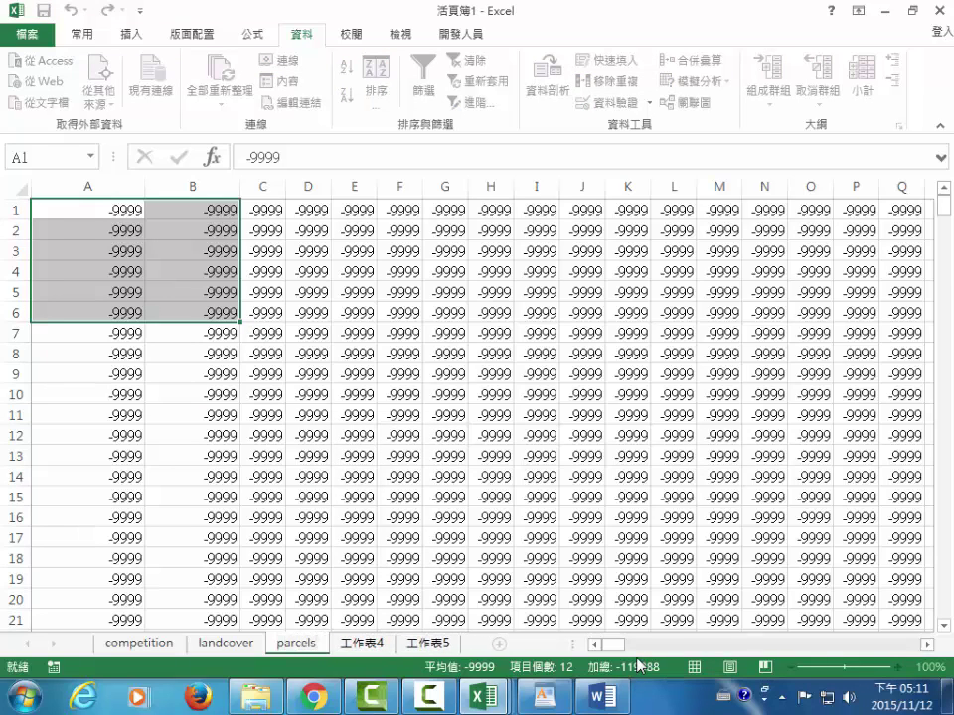
key("Return")
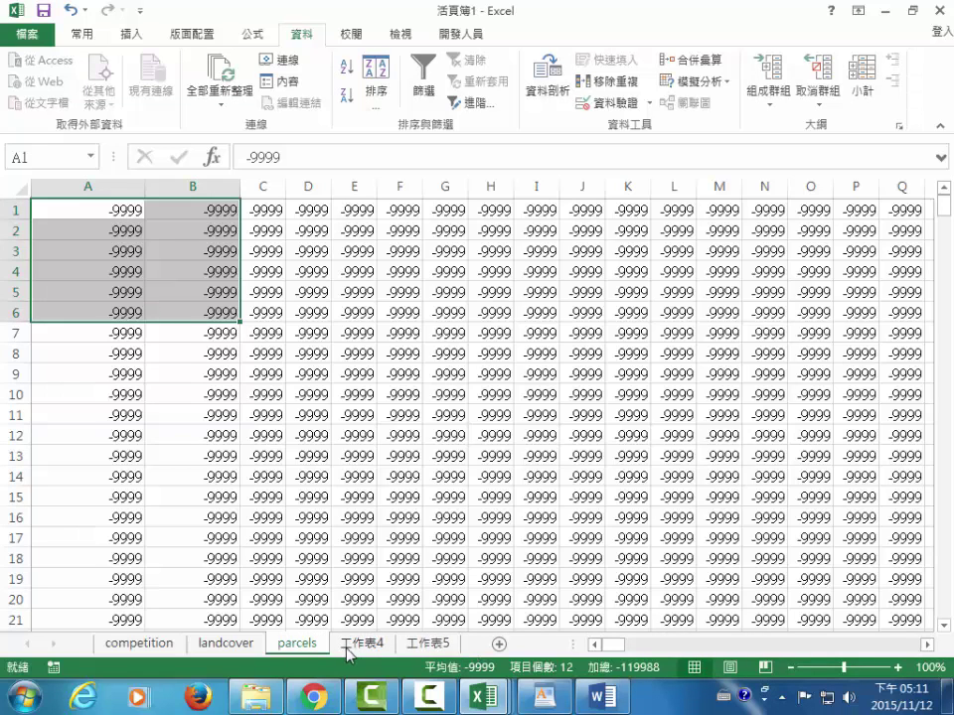
- On sheet 工作表4, choose populationdensity.asc for text import with All Files shown
left_click(356, 644)
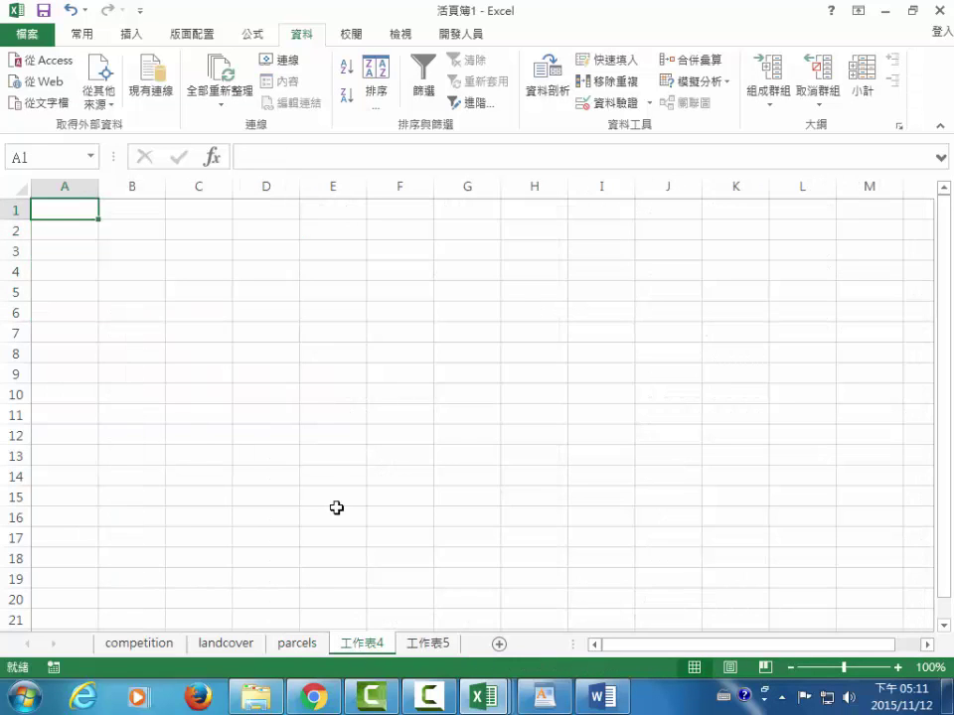
left_click(60, 104)
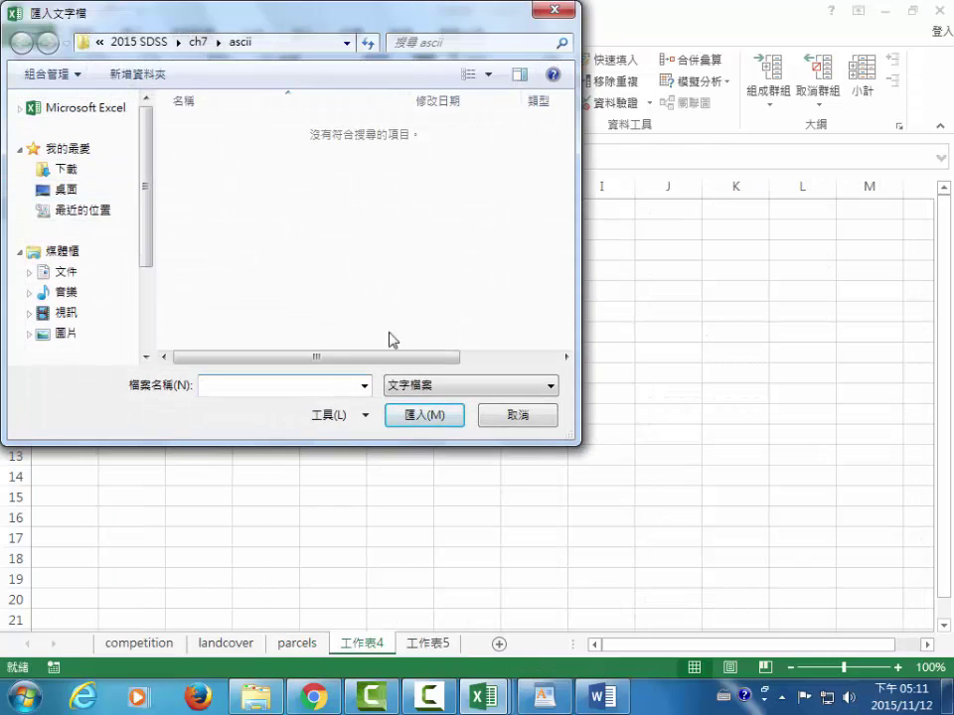
left_click(550, 386)
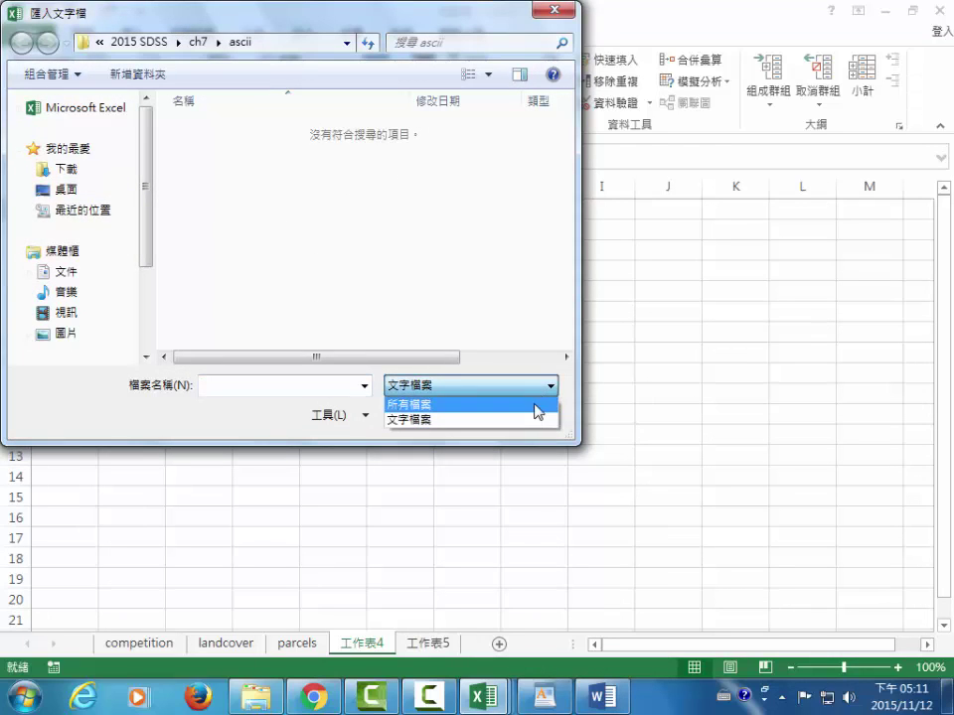
left_click(533, 404)
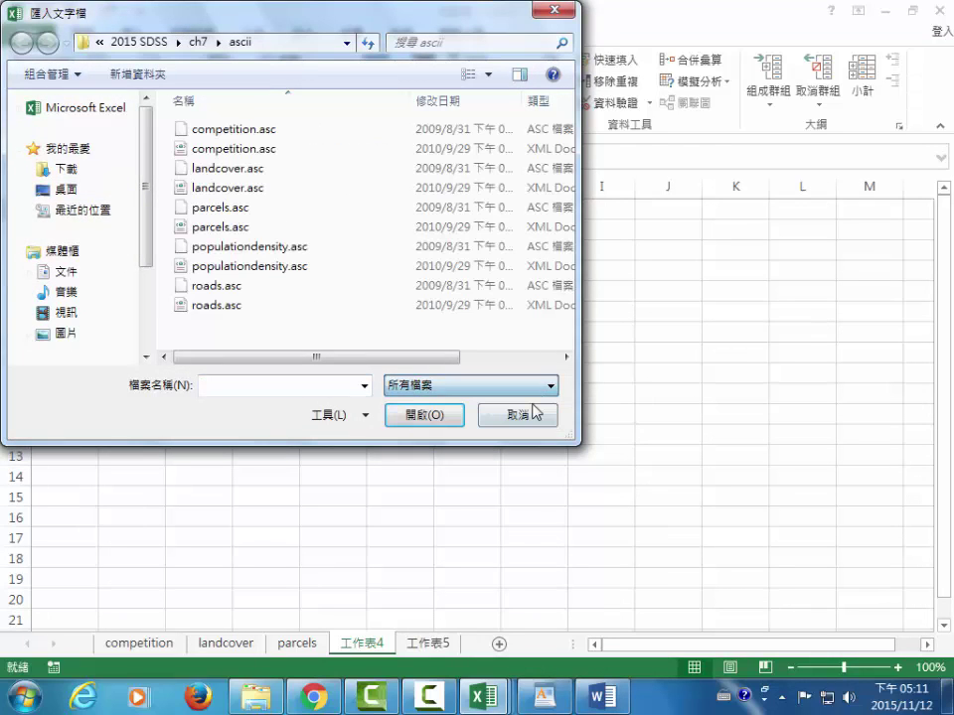
left_click(245, 248)
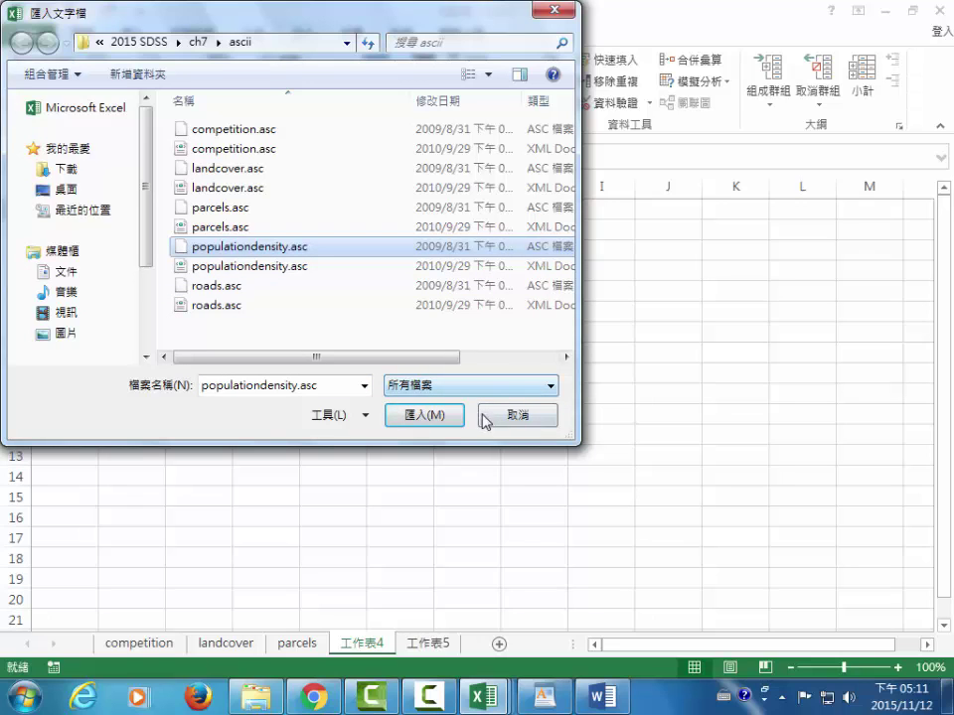
left_click(447, 417)
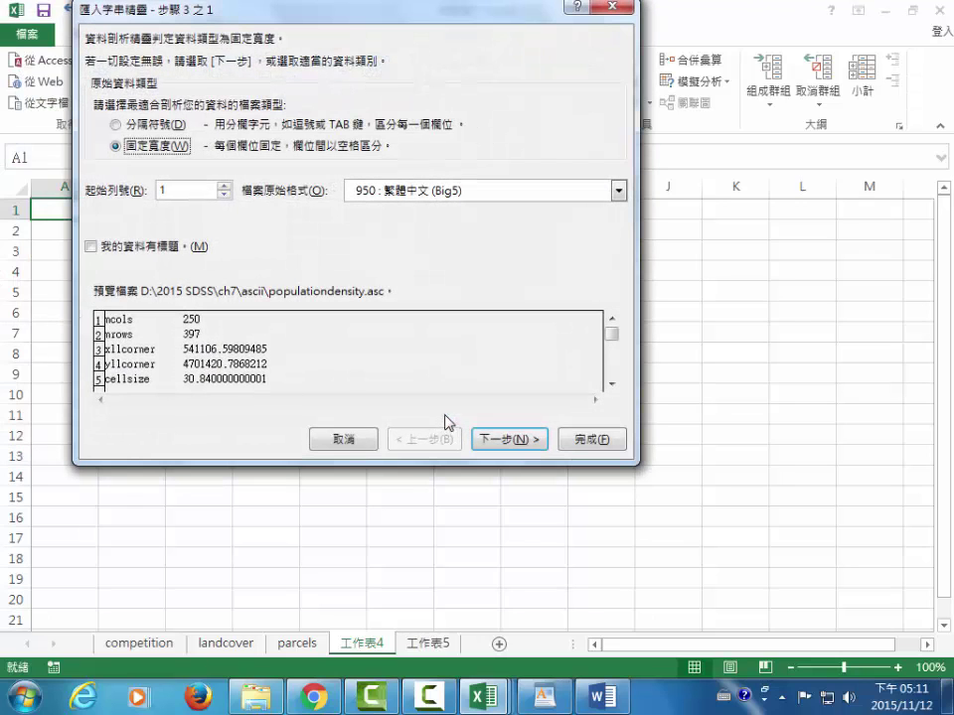
- Import populationdensity.asc as delimited text split on Space only, placed at A1
left_click(116, 127)
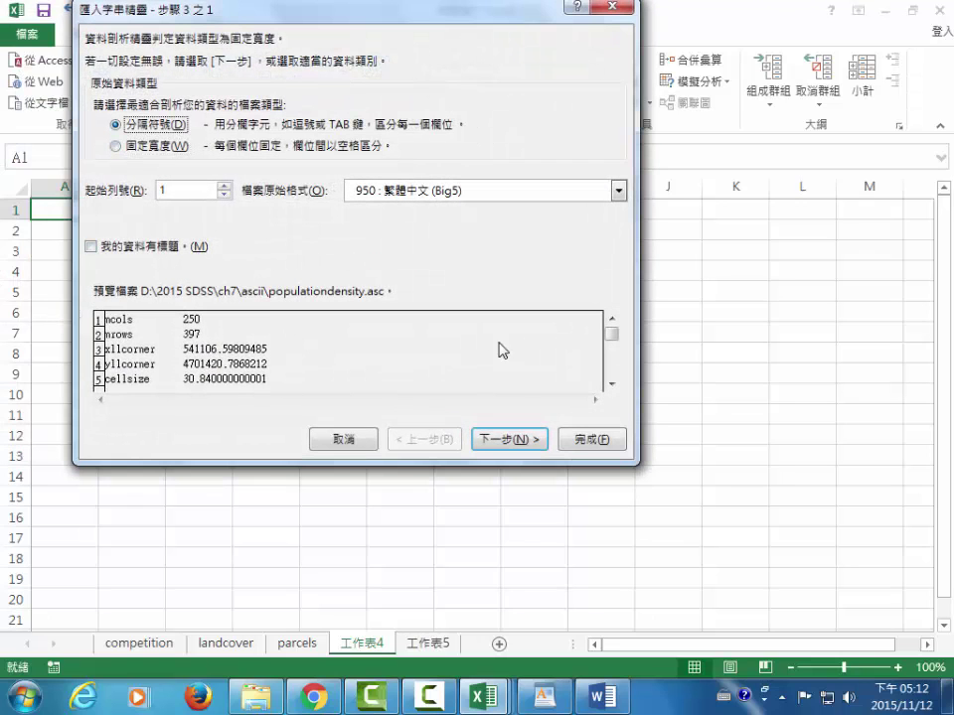
left_click(524, 441)
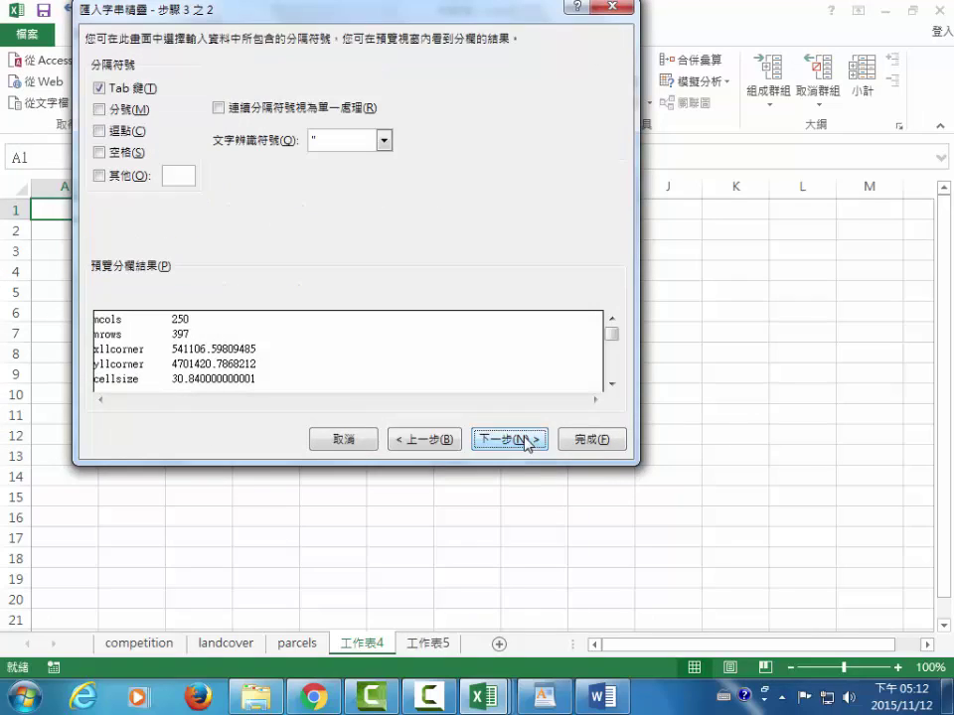
left_click(100, 154)
left_click(100, 89)
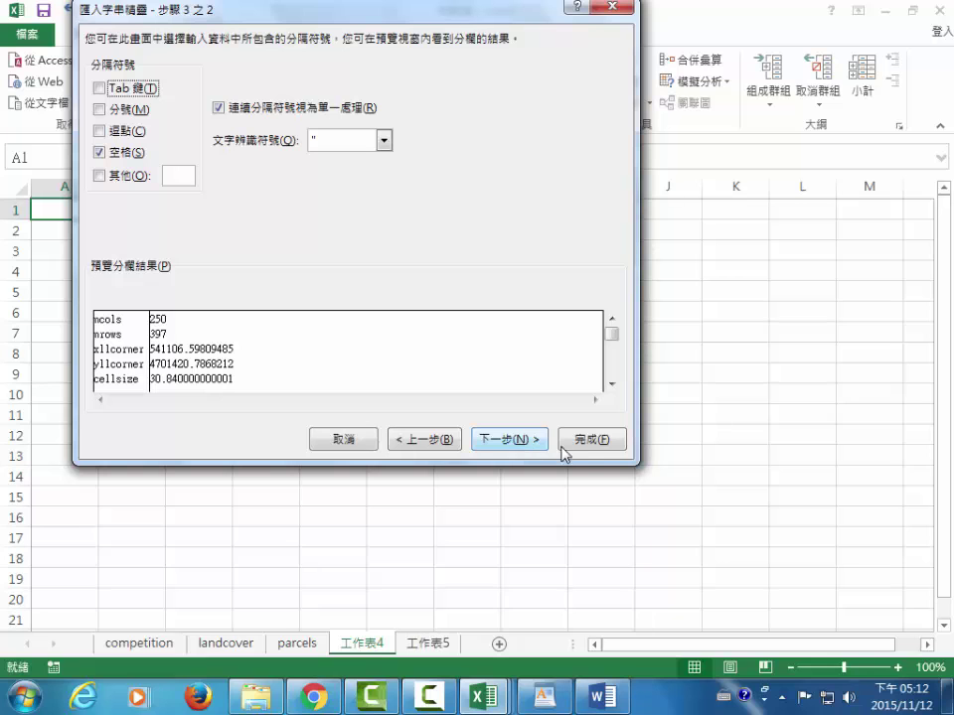
left_click(589, 438)
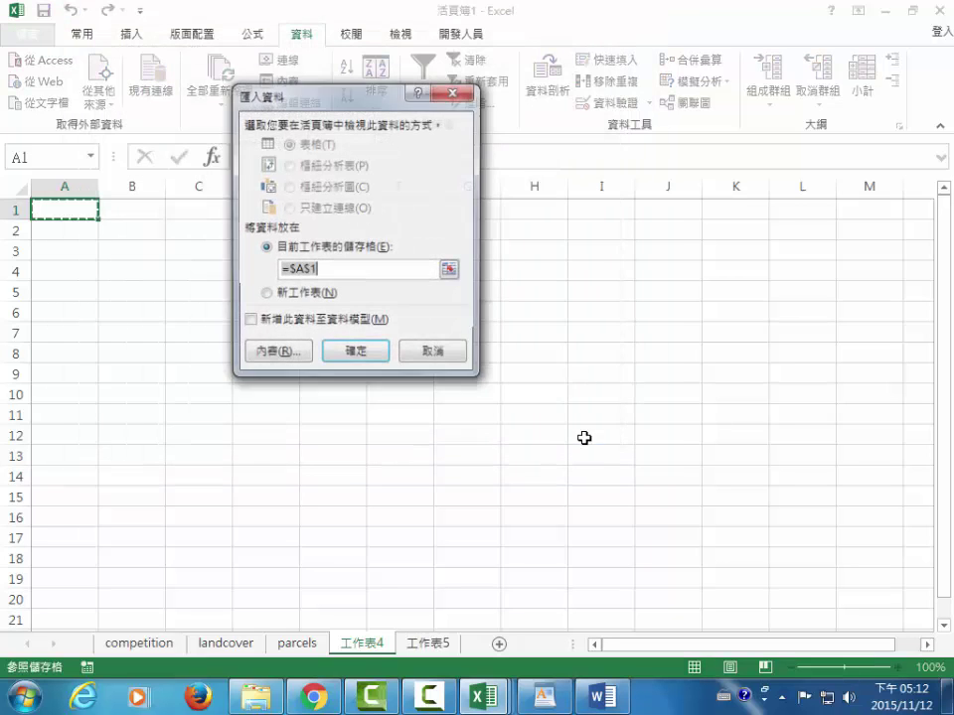
left_click(359, 356)
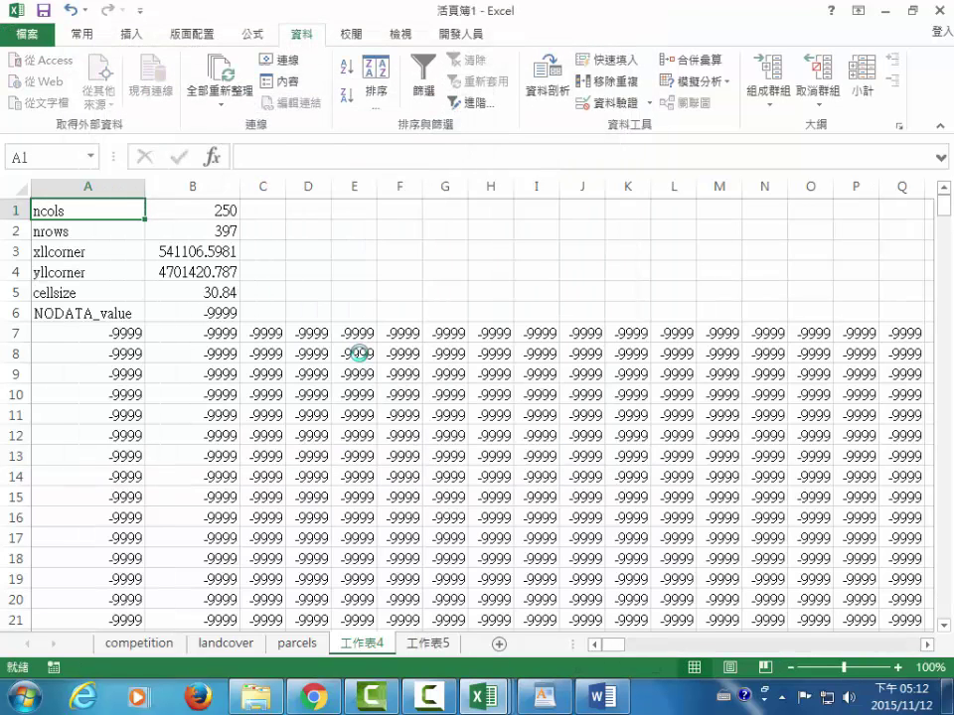
- Delete header rows 1–6 so the -9999 grid starts at row 1
left_click(227, 315, "shift")
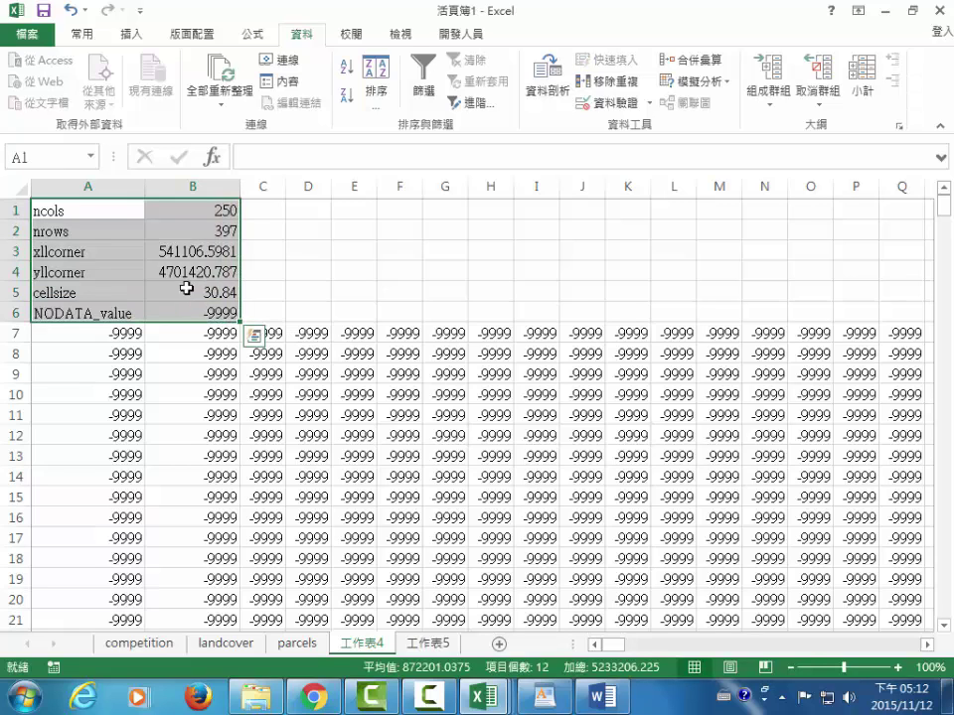
right_click(167, 264)
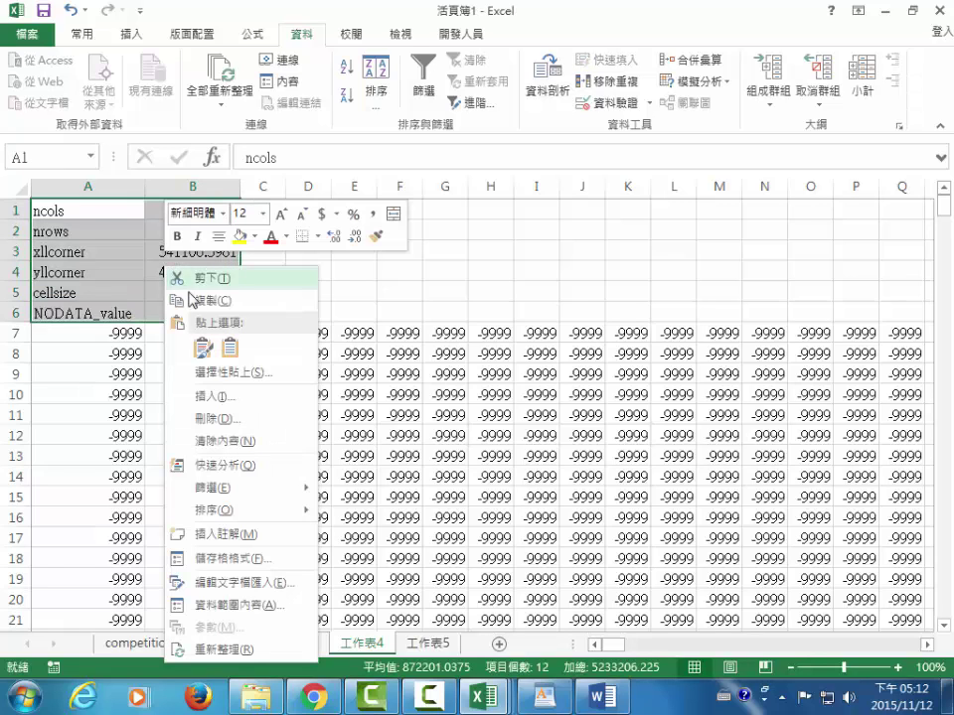
left_click(219, 419)
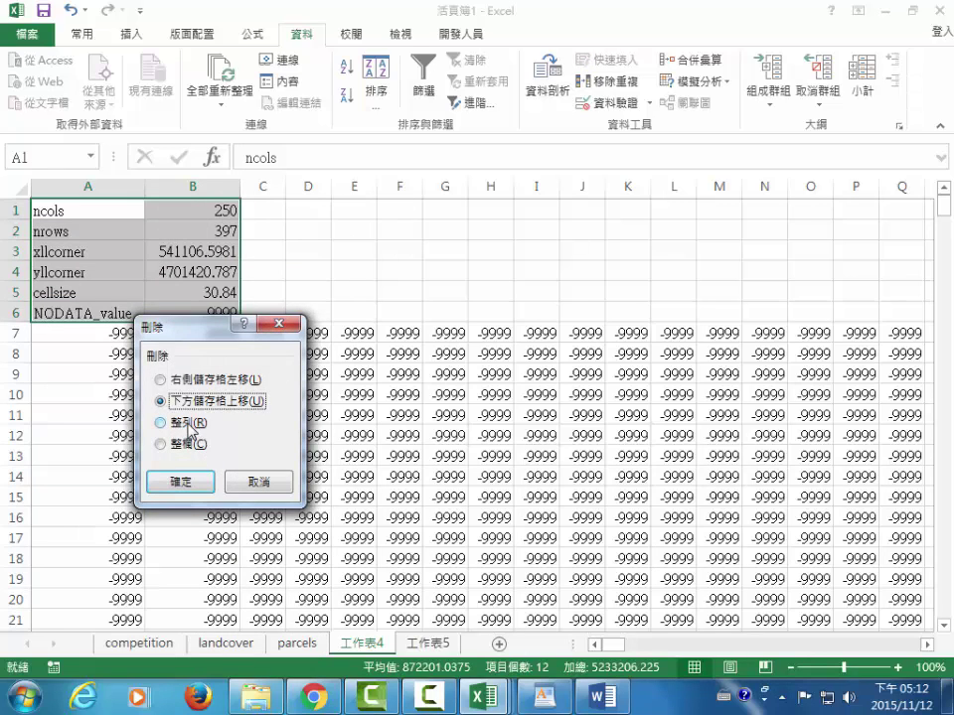
left_click(192, 423)
left_click(181, 482)
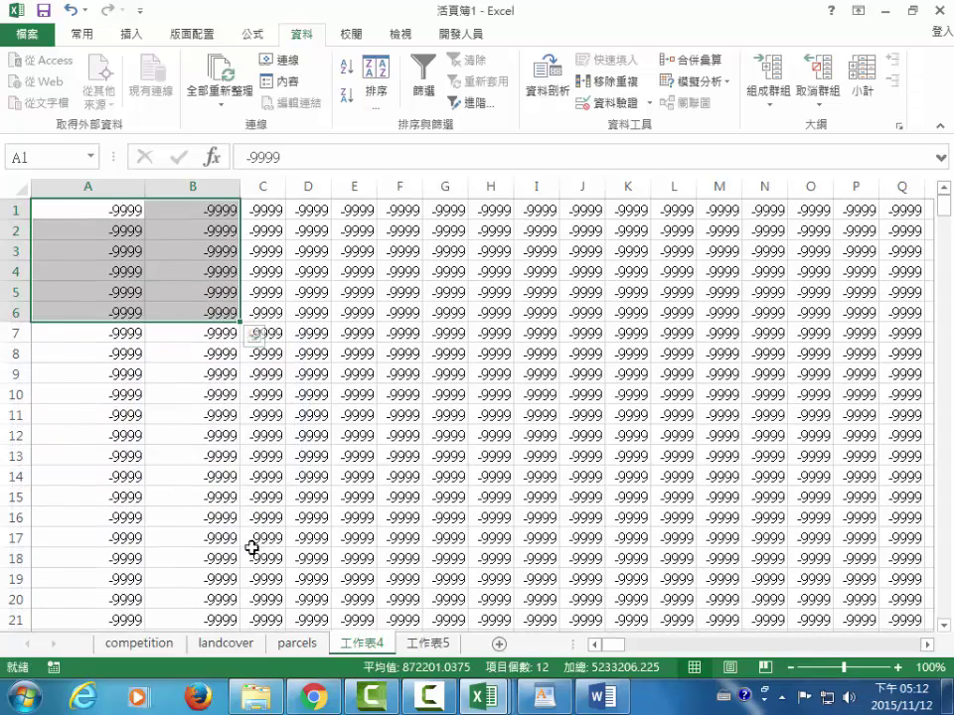
- Rename sheet 工作表4 to populationdensity
right_click(369, 649)
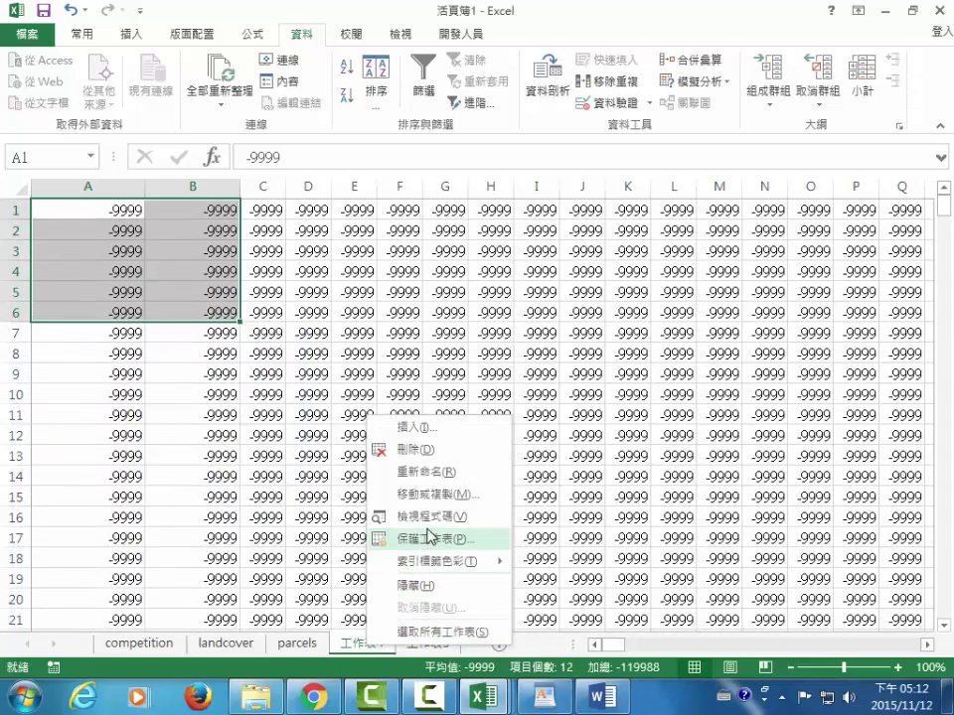
left_click(429, 473)
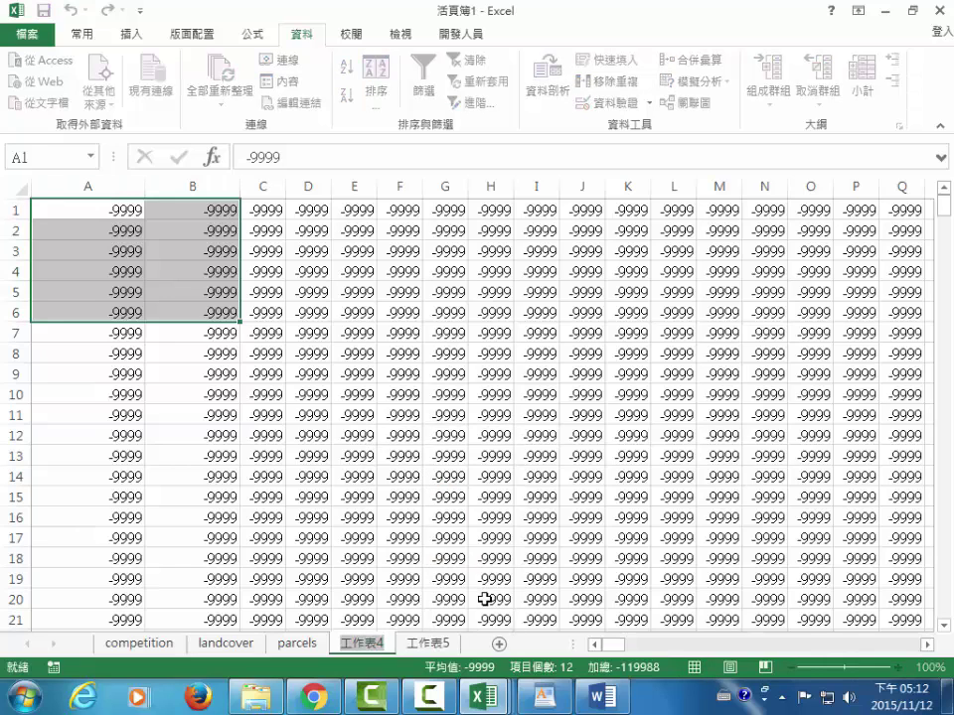
type("pop")
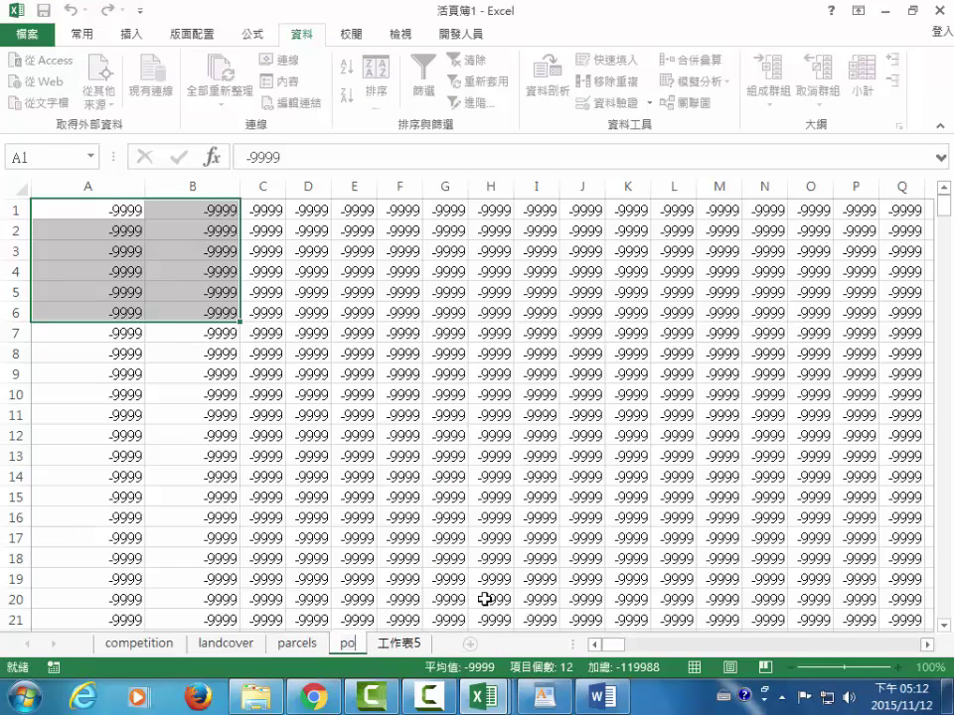
type("ulat")
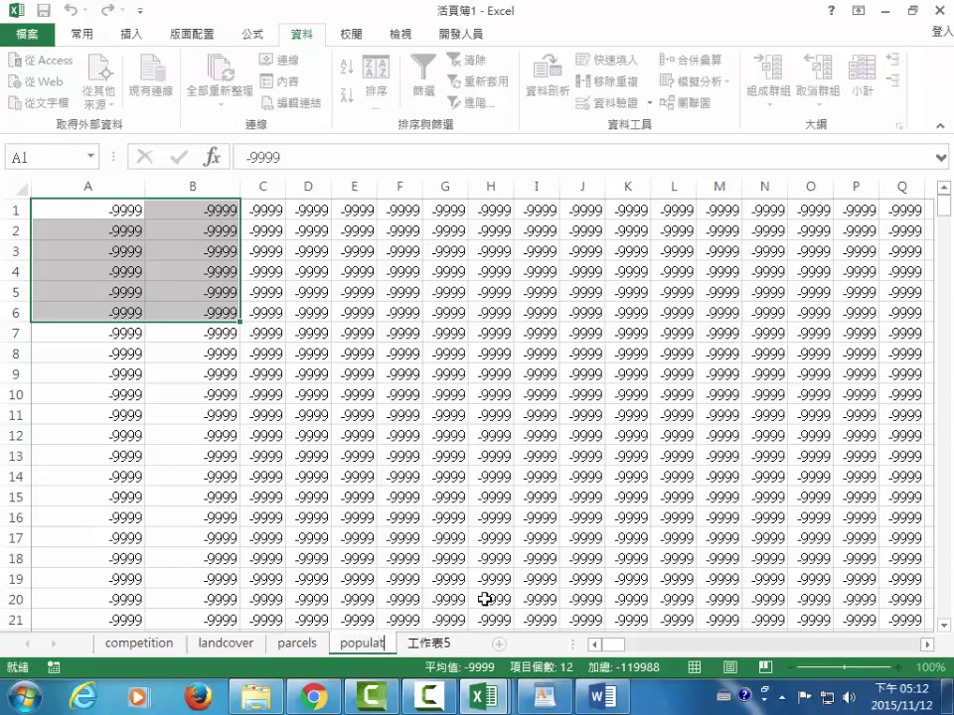
type("ionden")
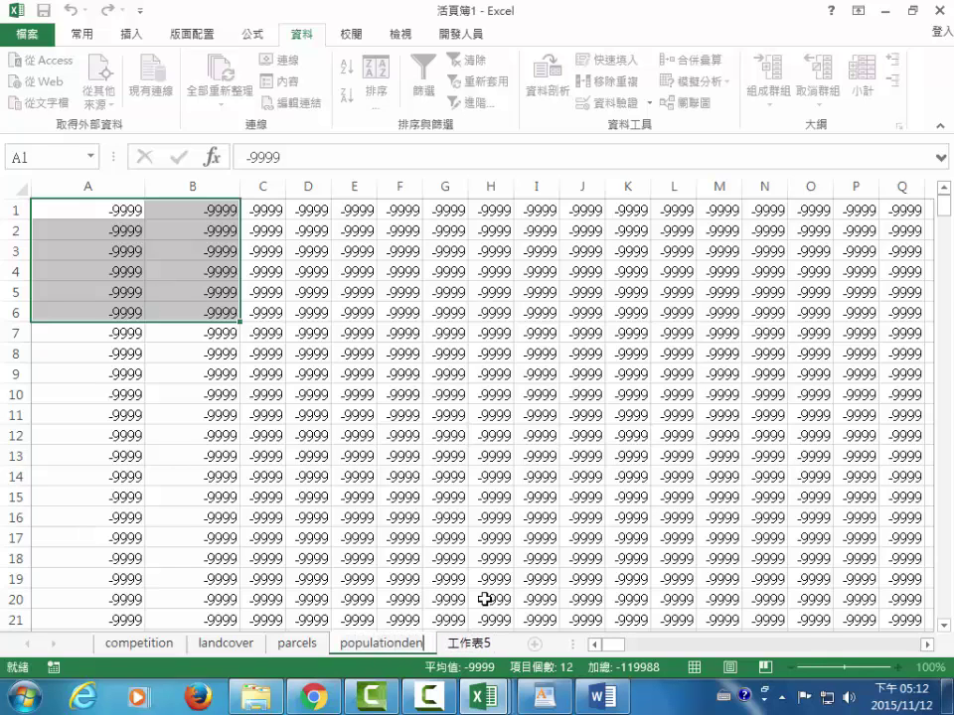
type("sity")
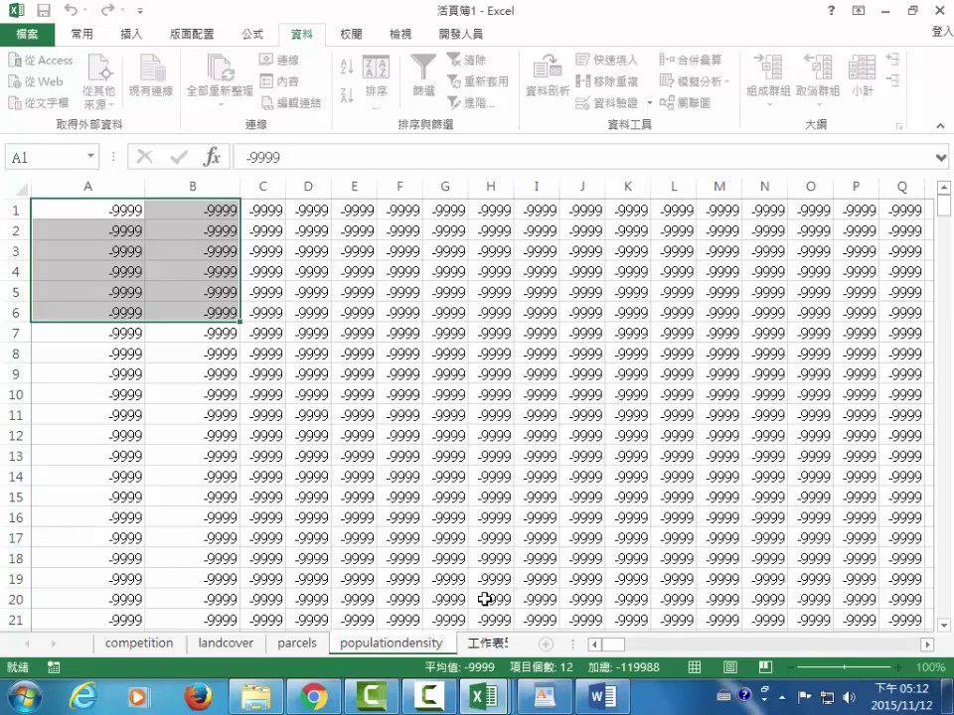
key("Return")
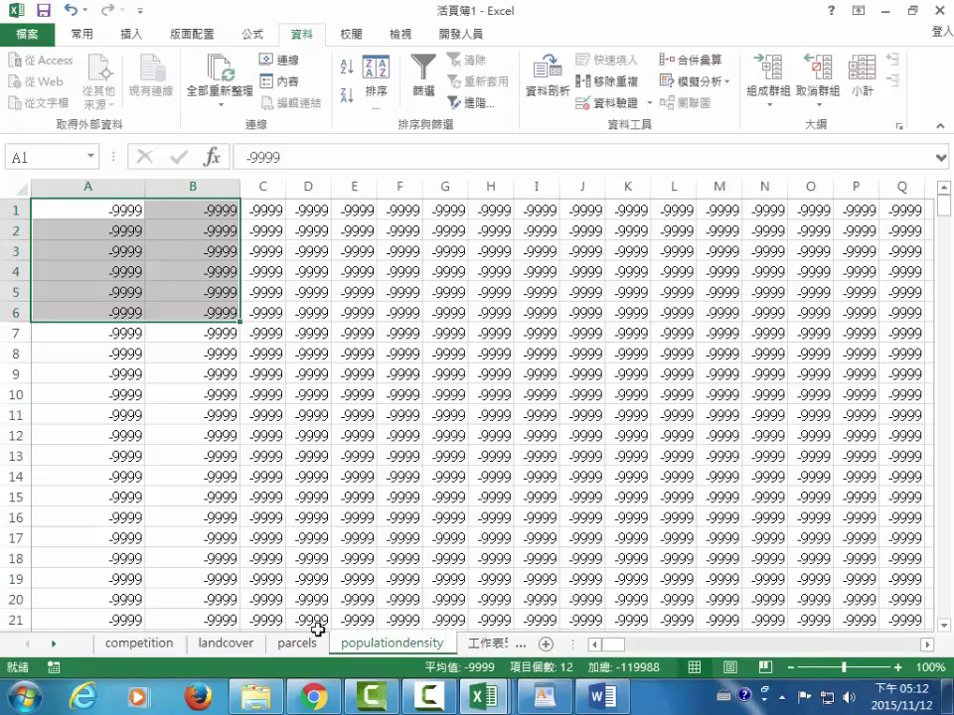
- Import roads.asc into sheet 工作表5 at $A$1 as space-delimited text
left_click(489, 643)
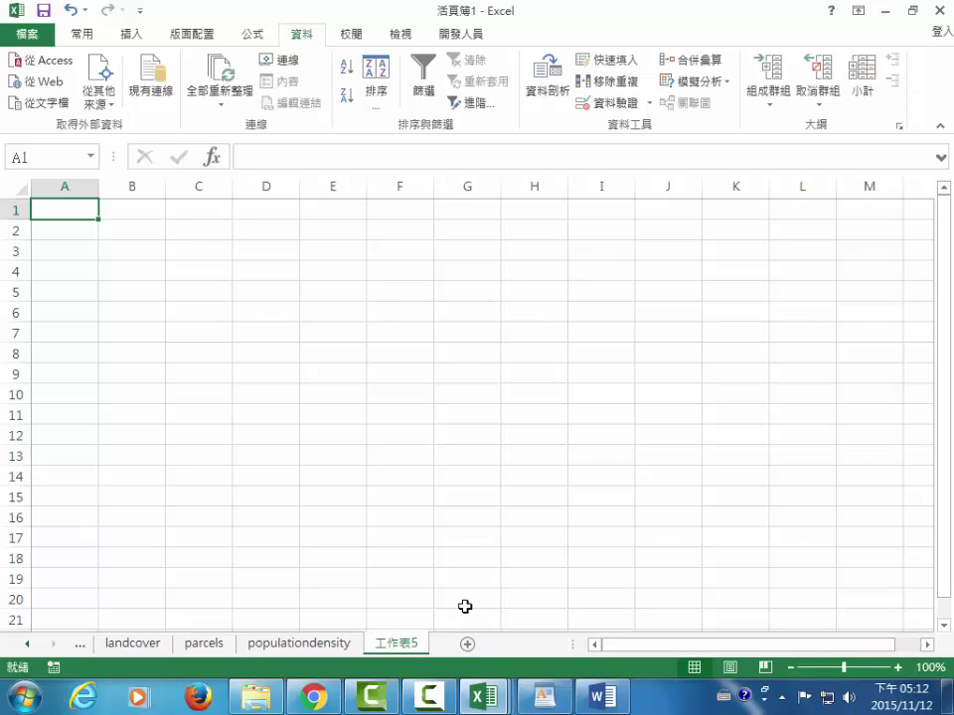
left_click(49, 102)
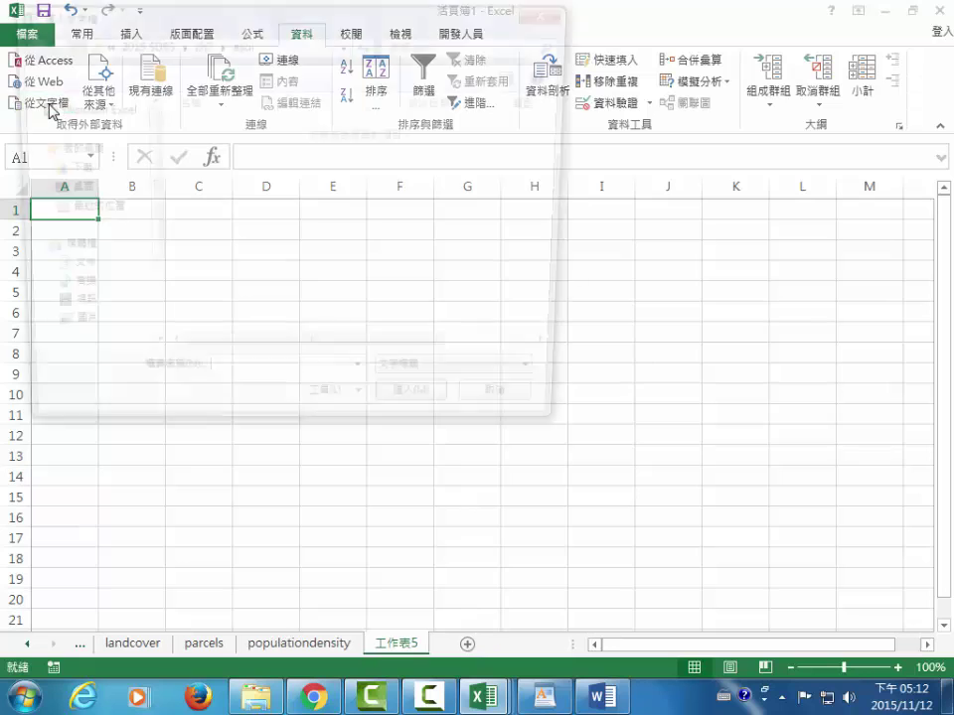
left_click(549, 387)
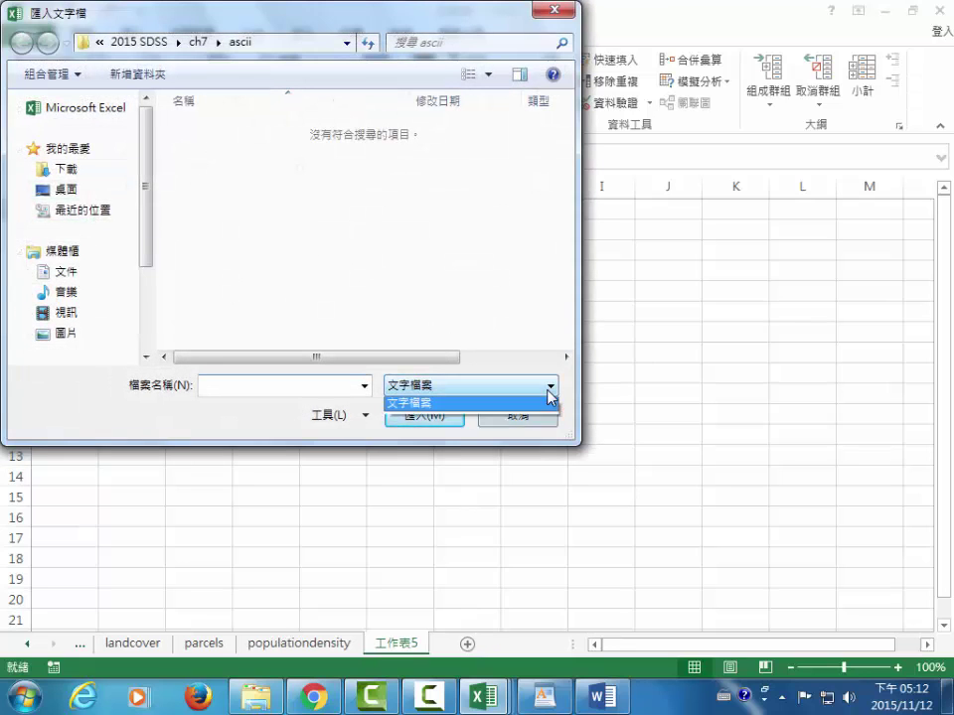
left_click(538, 405)
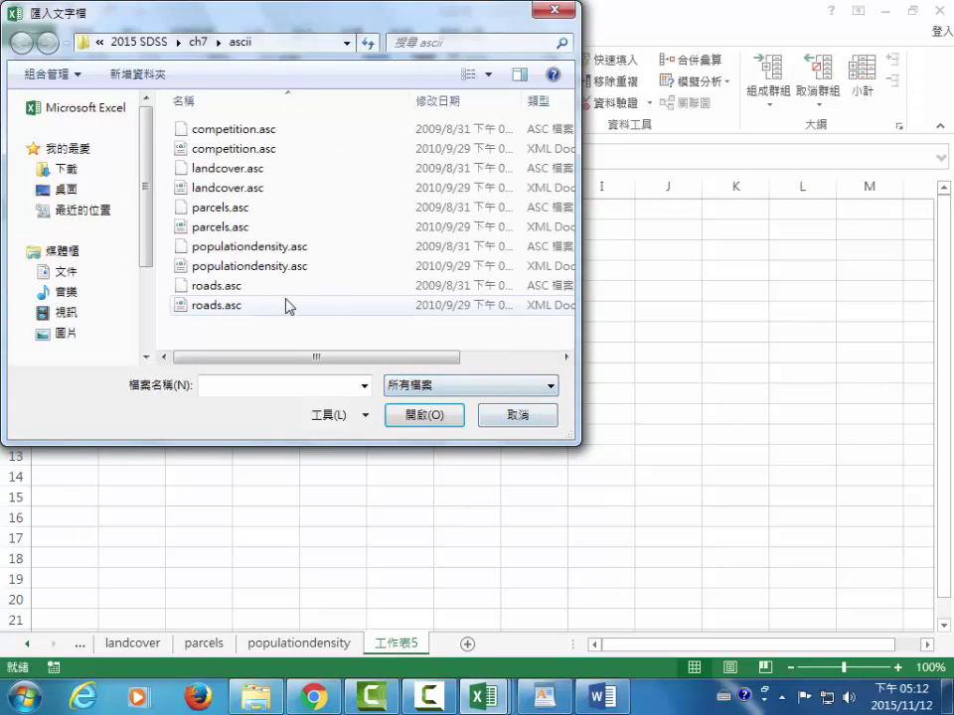
left_click(215, 288)
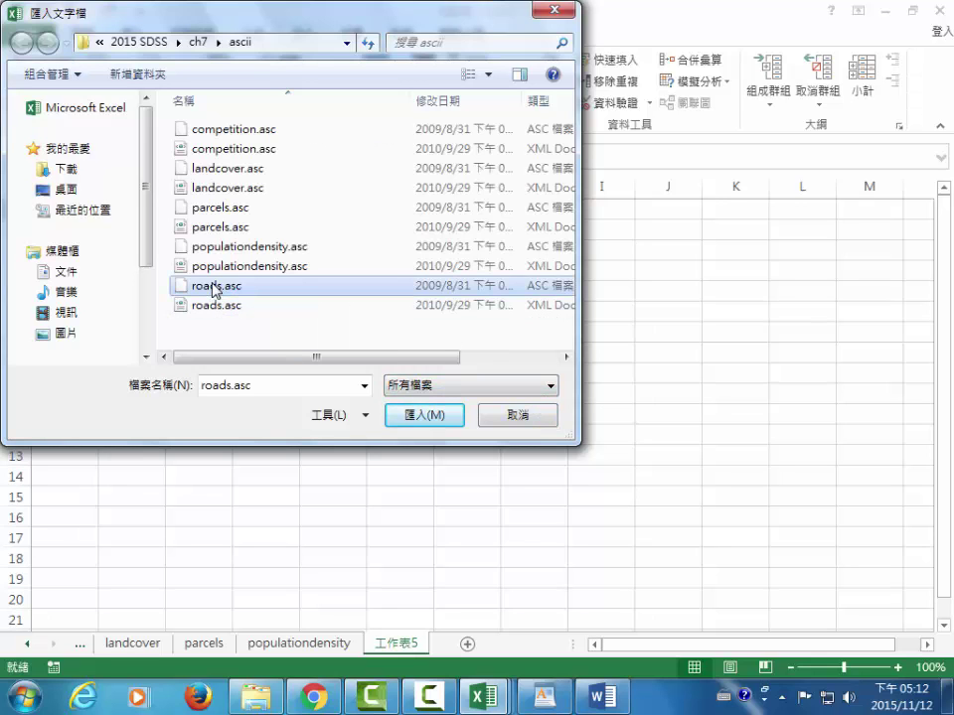
left_click(412, 417)
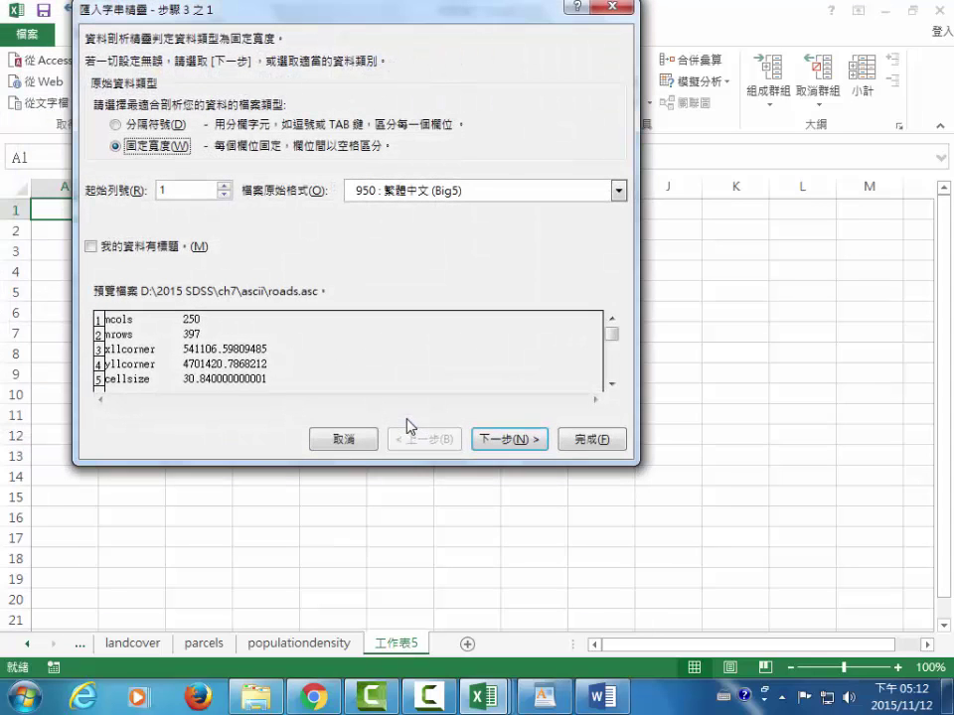
left_click(117, 124)
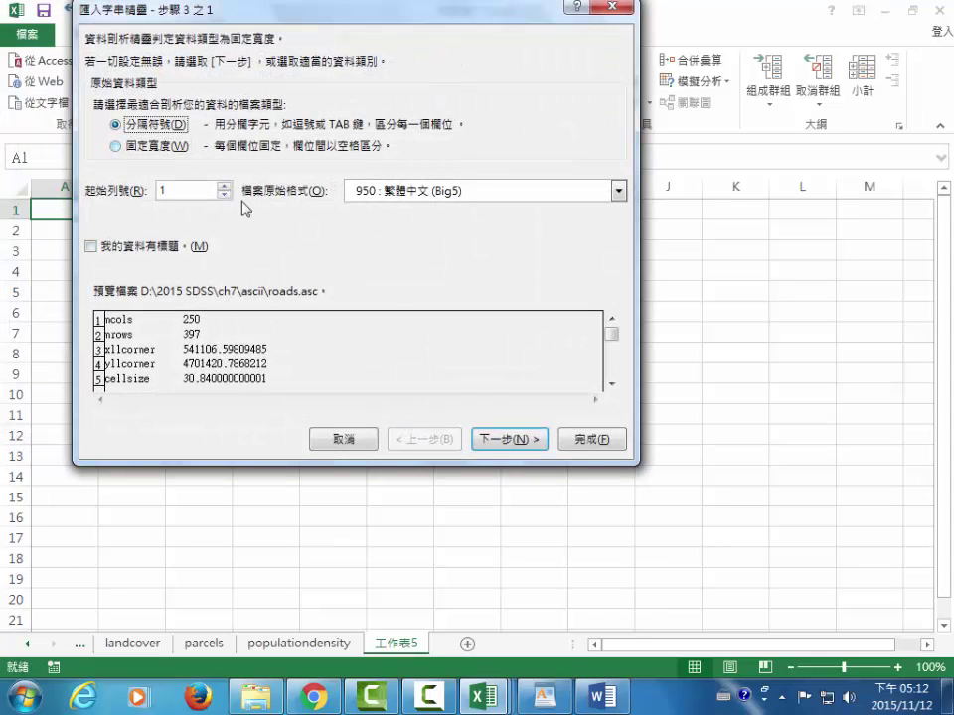
left_click(504, 418)
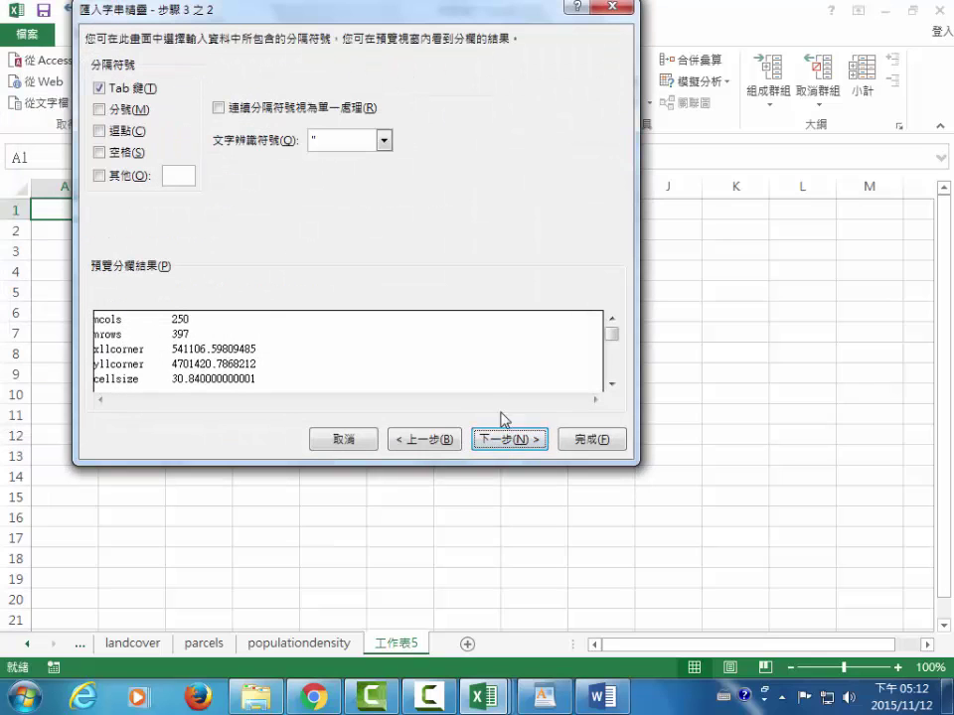
left_click(99, 152)
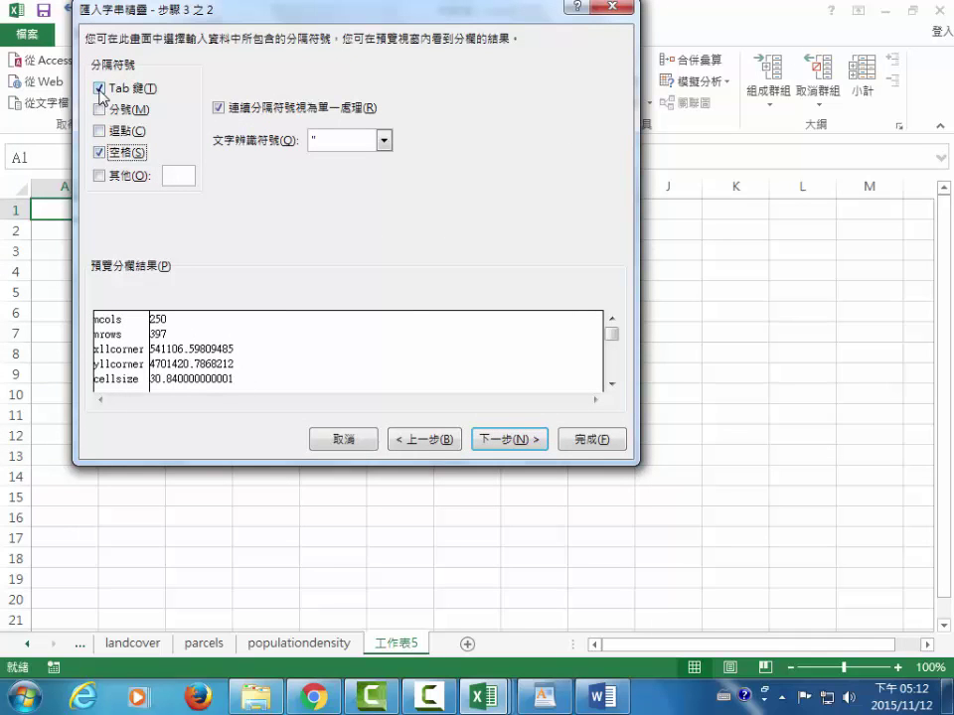
left_click(586, 438)
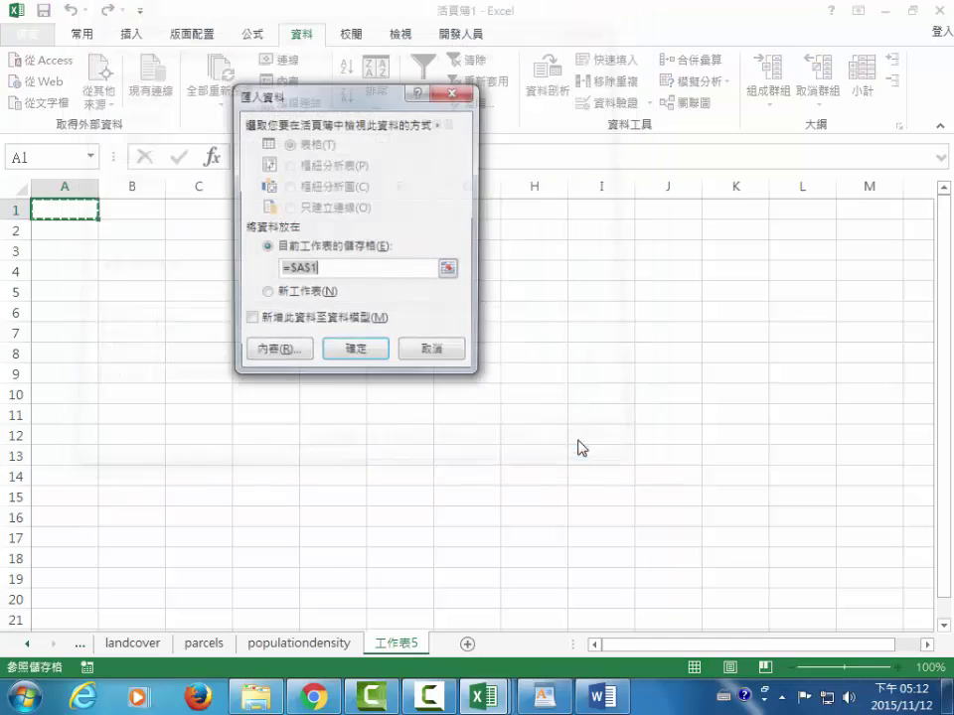
left_click(359, 354)
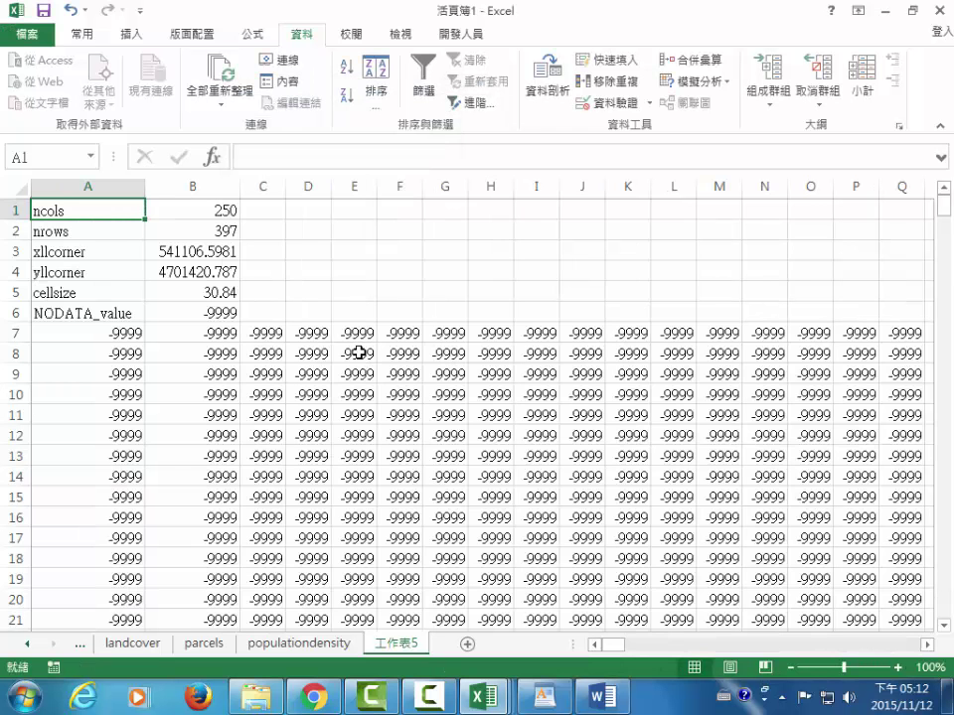
- Delete the six header rows (ncols to NODATA_value) from the roads grid
left_click(231, 319, "shift")
right_click(187, 261)
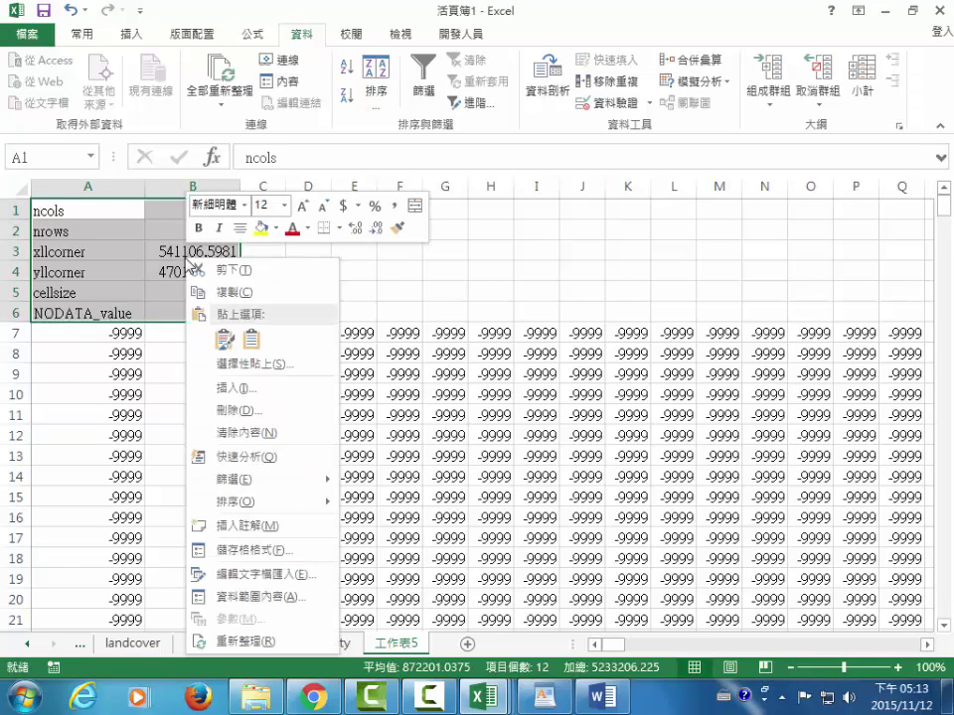
left_click(227, 410)
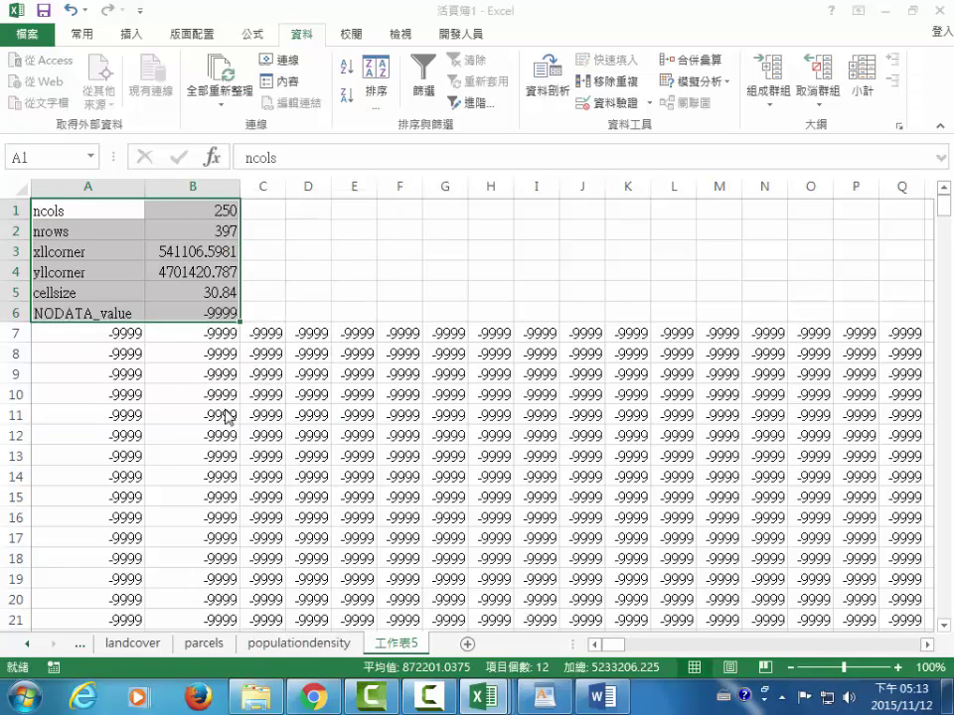
left_click(189, 410)
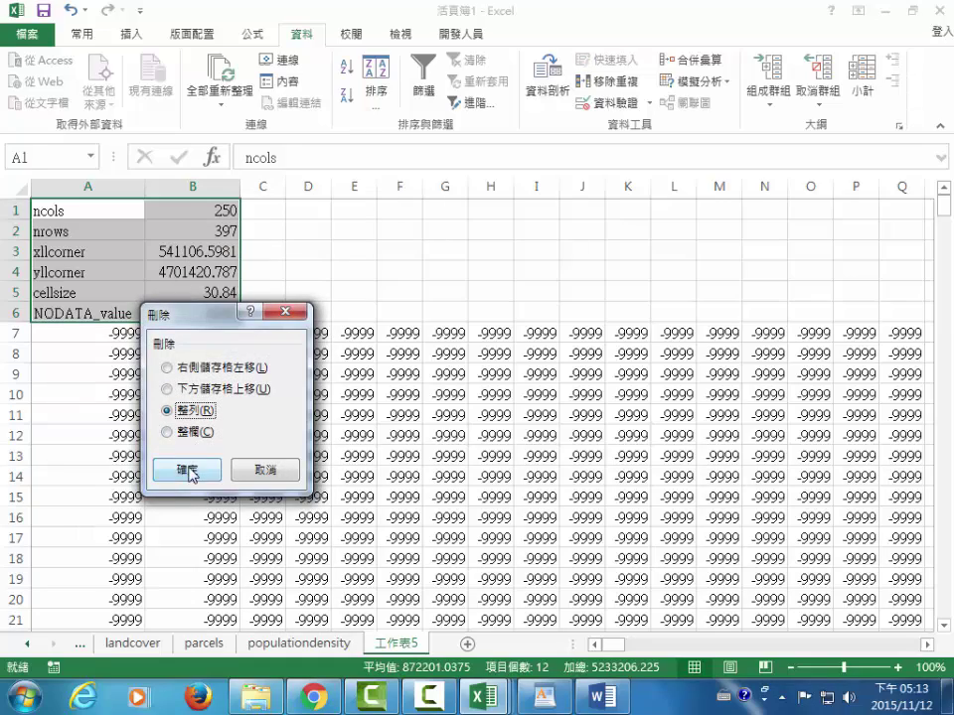
left_click(187, 469)
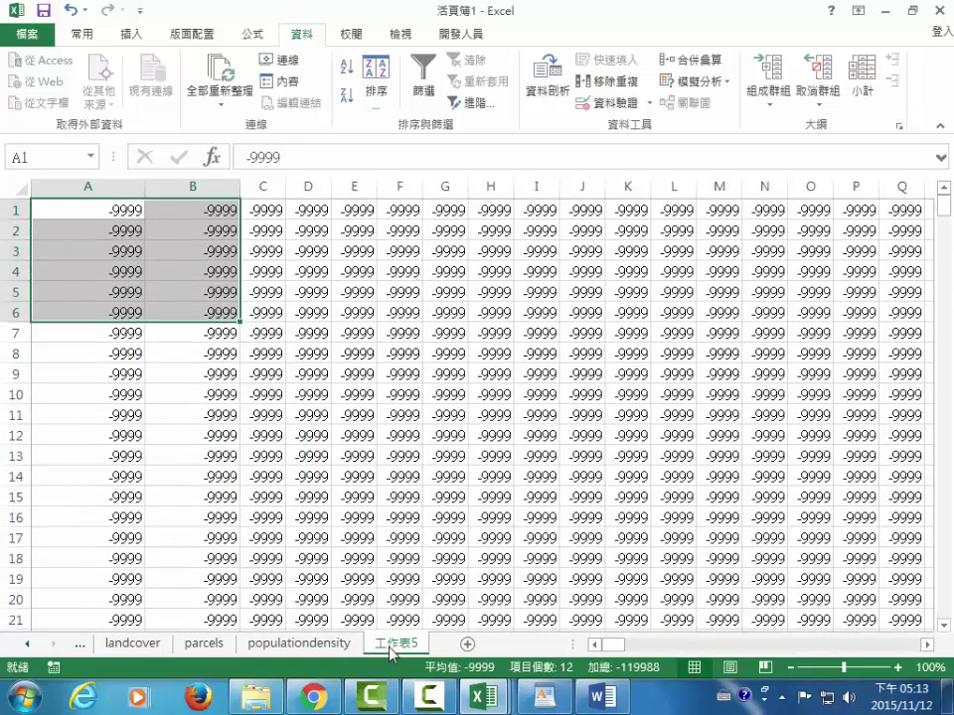
- Rename sheet 工作表5 to roads
right_click(390, 647)
left_click(460, 473)
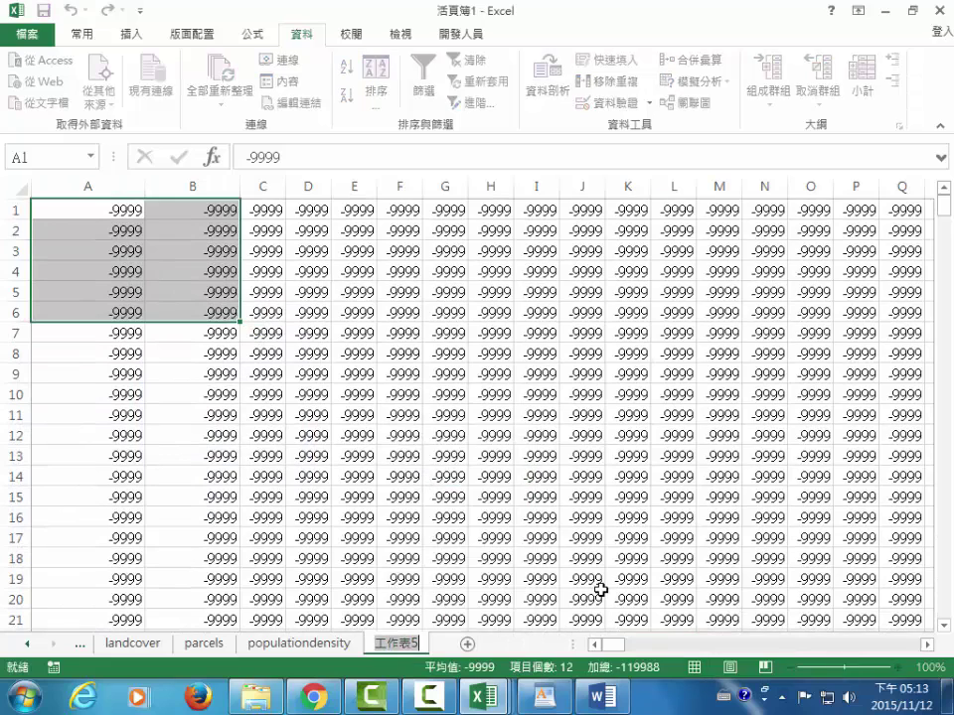
type("r")
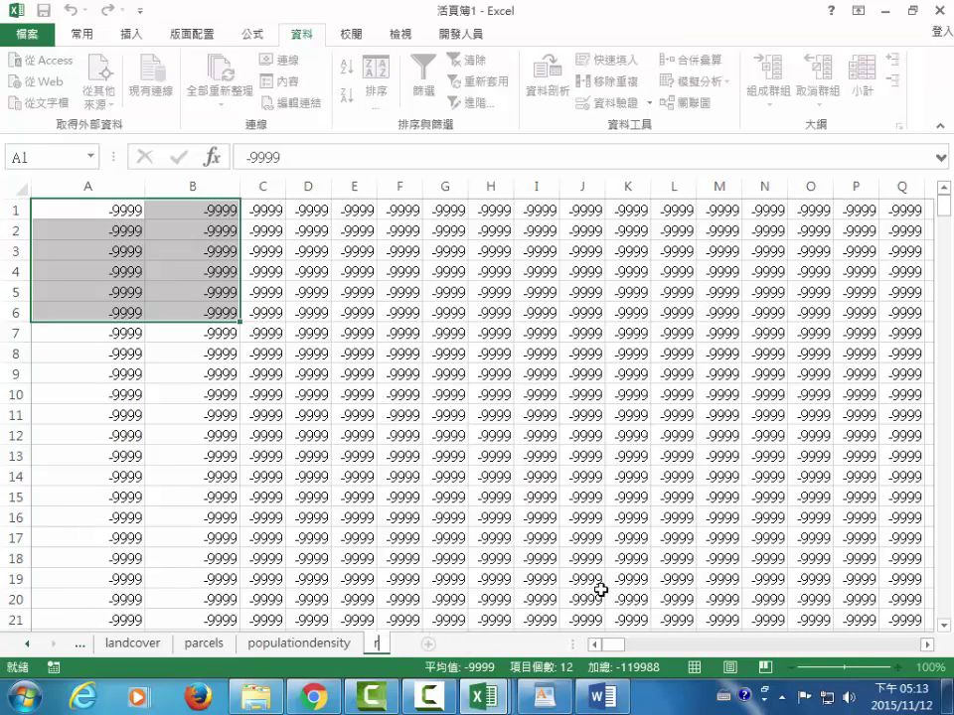
type("oads")
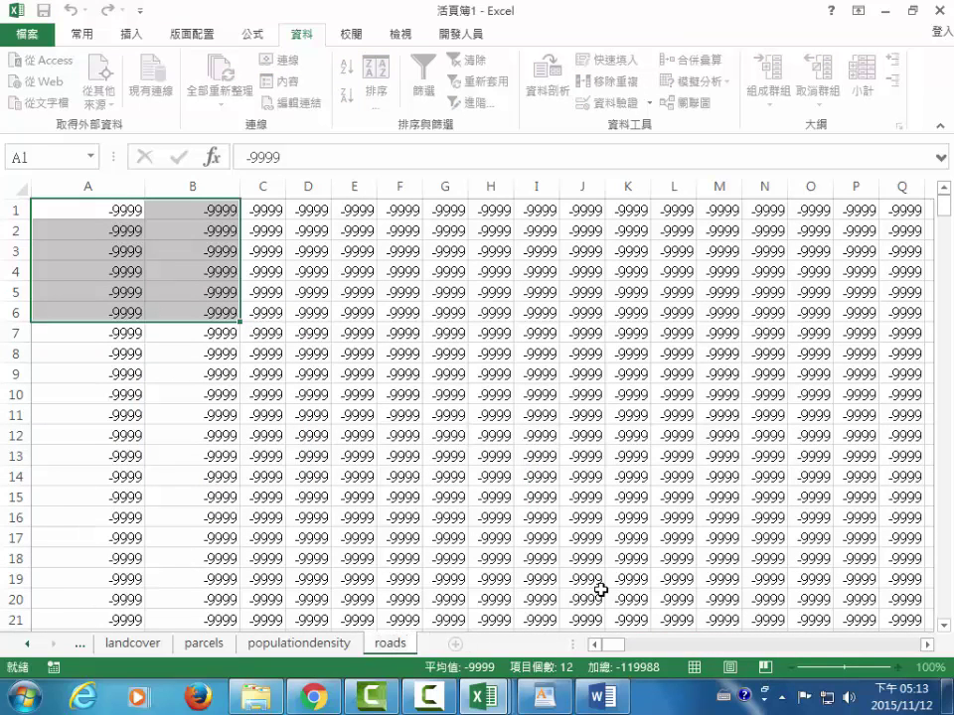
key("Return")
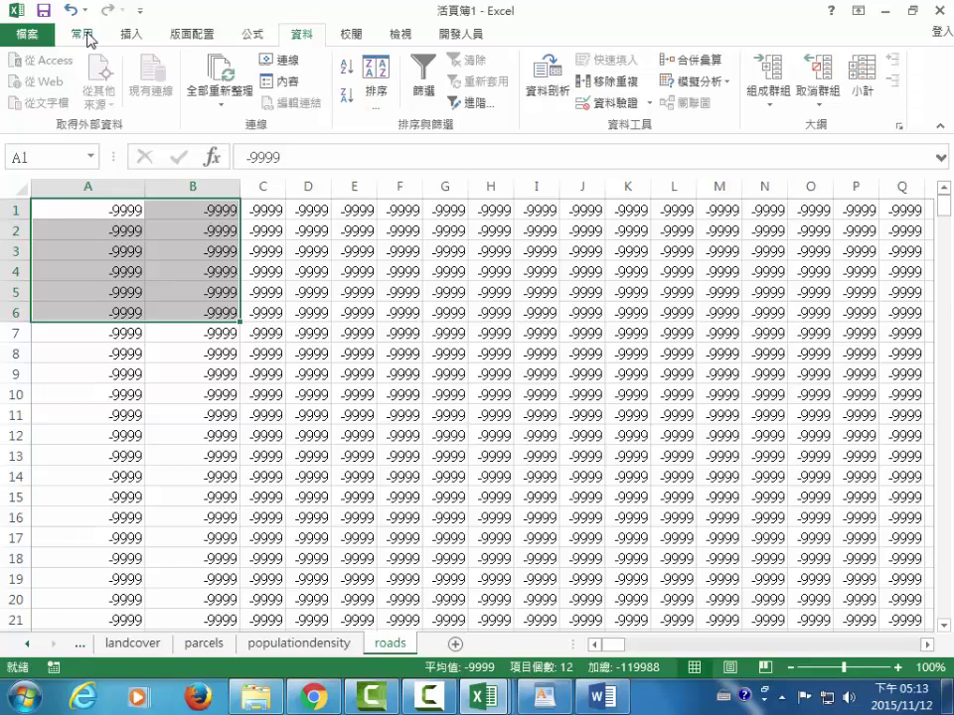
- Select the whole roads sheet and set every row height to 5
left_click(84, 36)
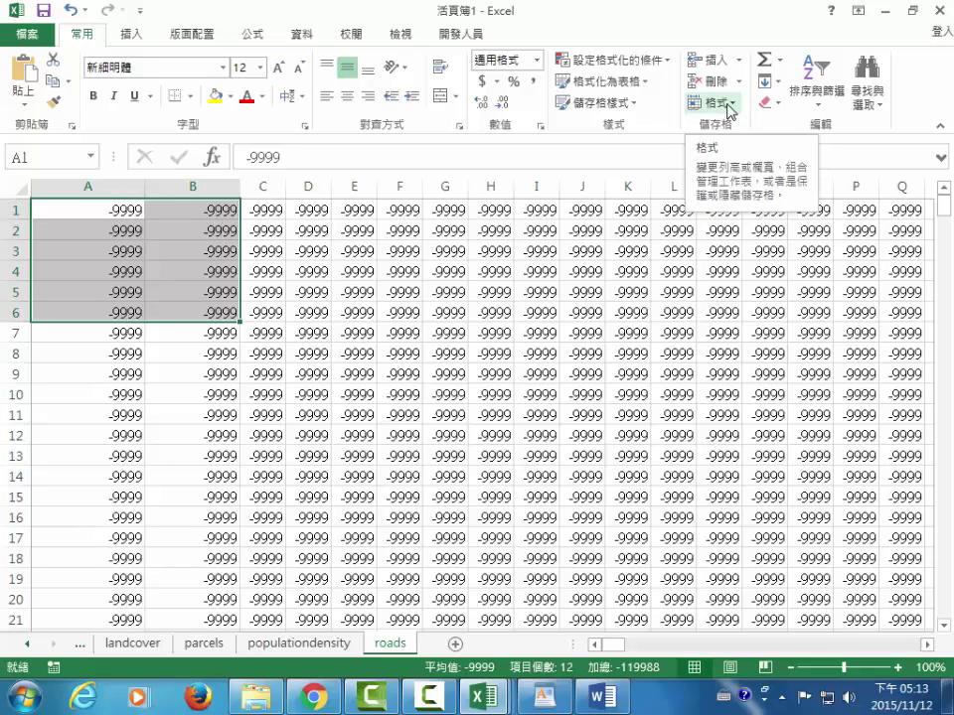
left_click(732, 111)
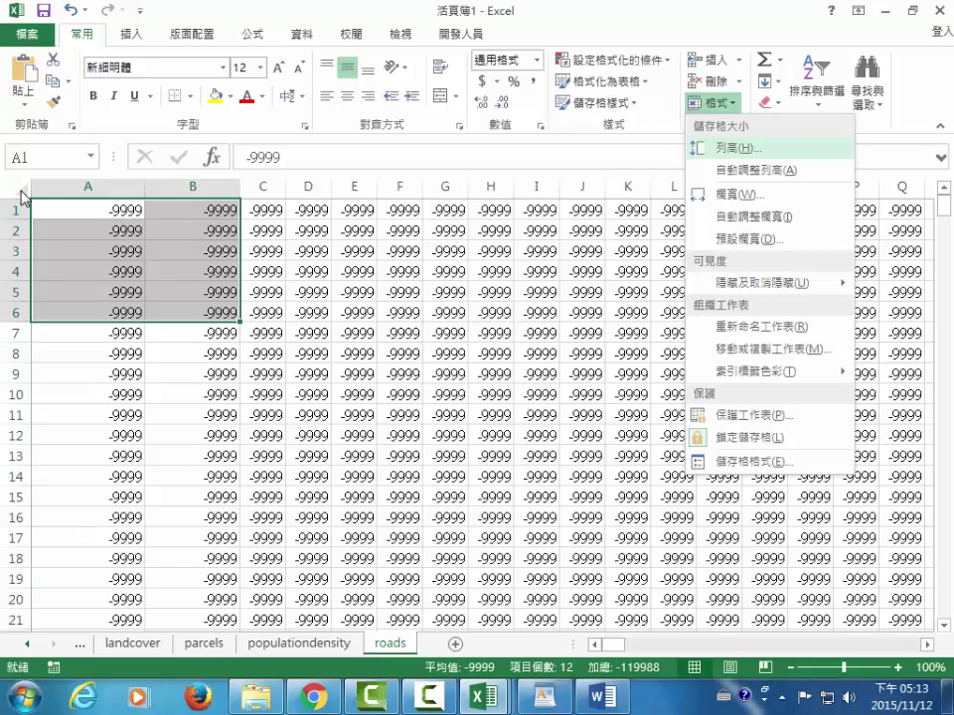
left_click(20, 190)
left_click(20, 186)
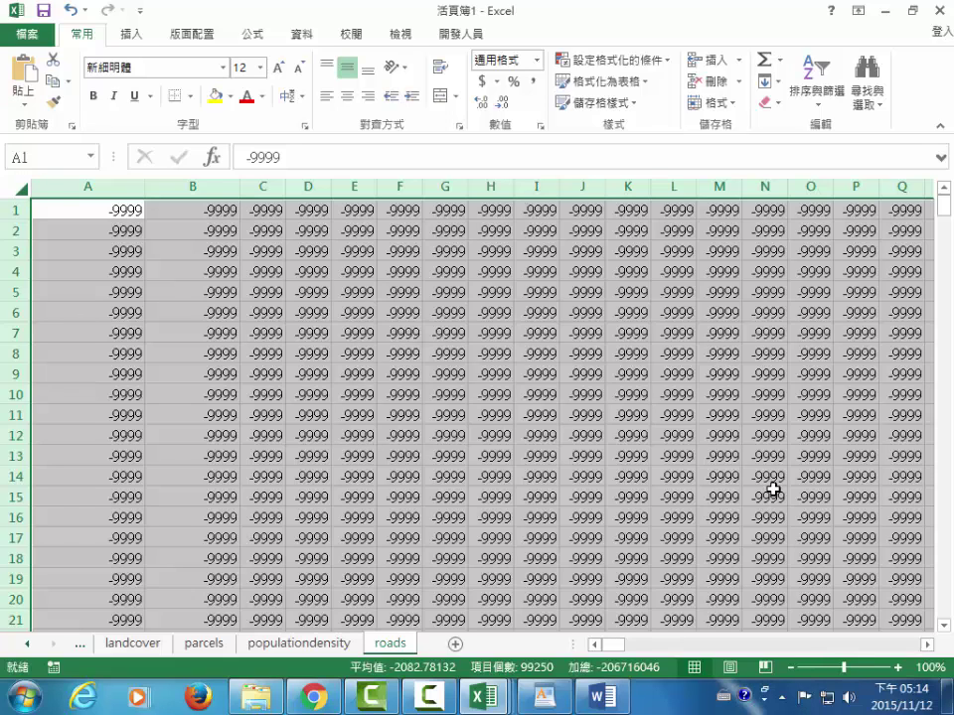
left_click(719, 105)
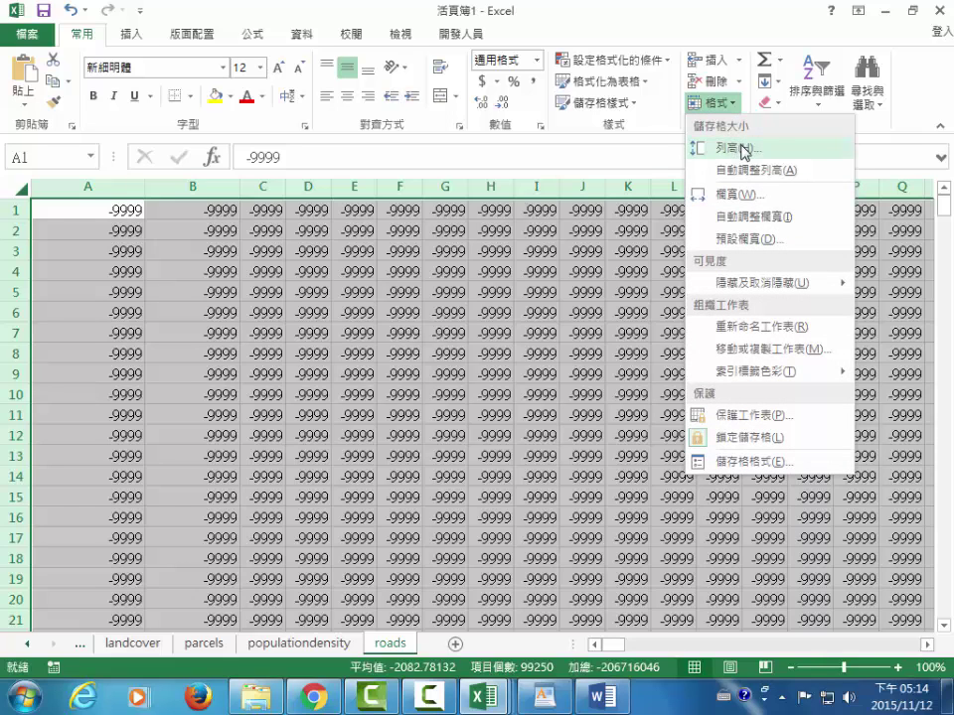
left_click(744, 149)
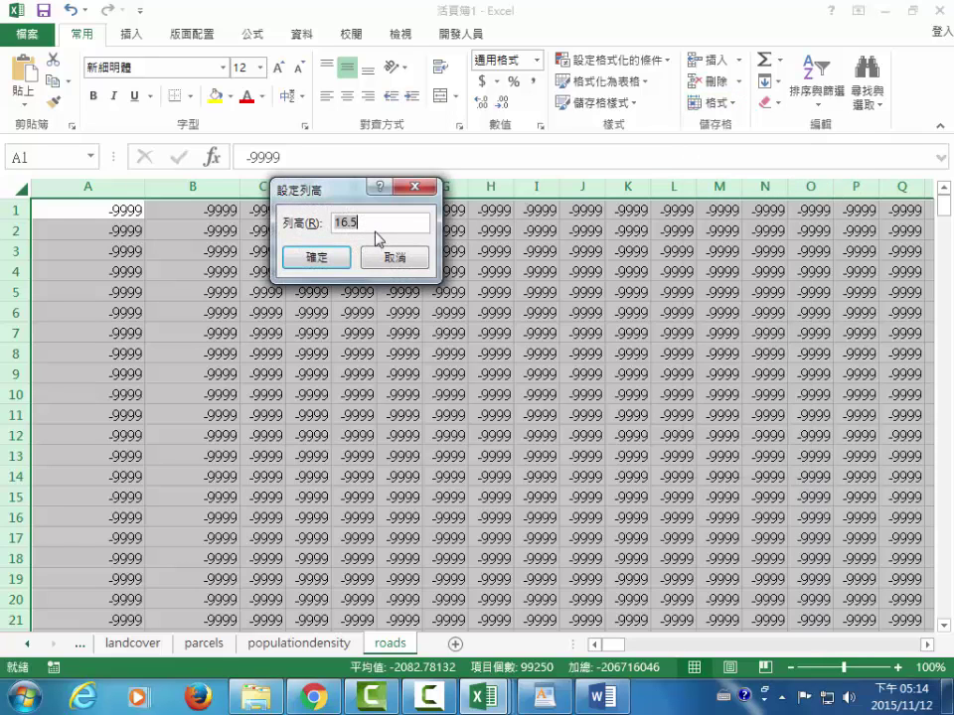
type("5")
left_click(335, 260)
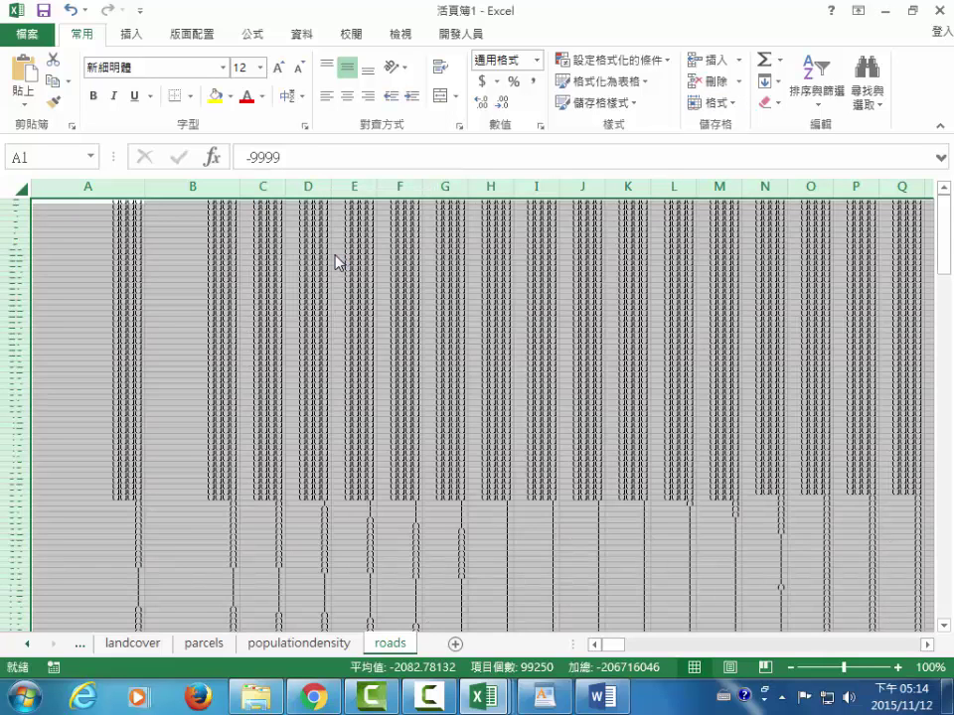
- Set every column on the roads sheet to width 0.67
left_click(713, 102)
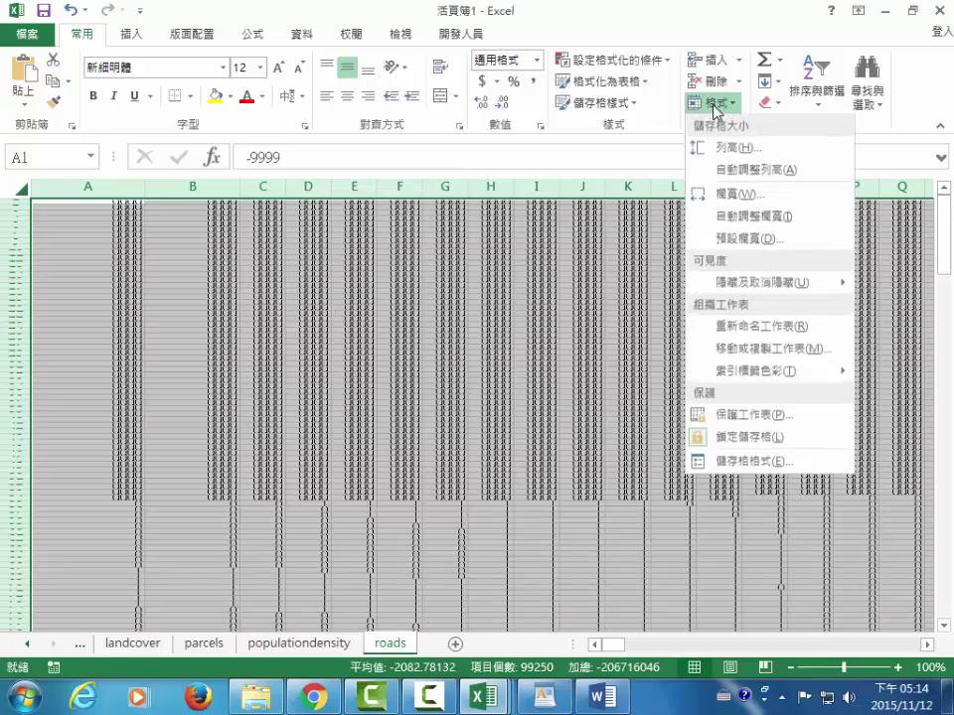
left_click(736, 194)
type("0.67")
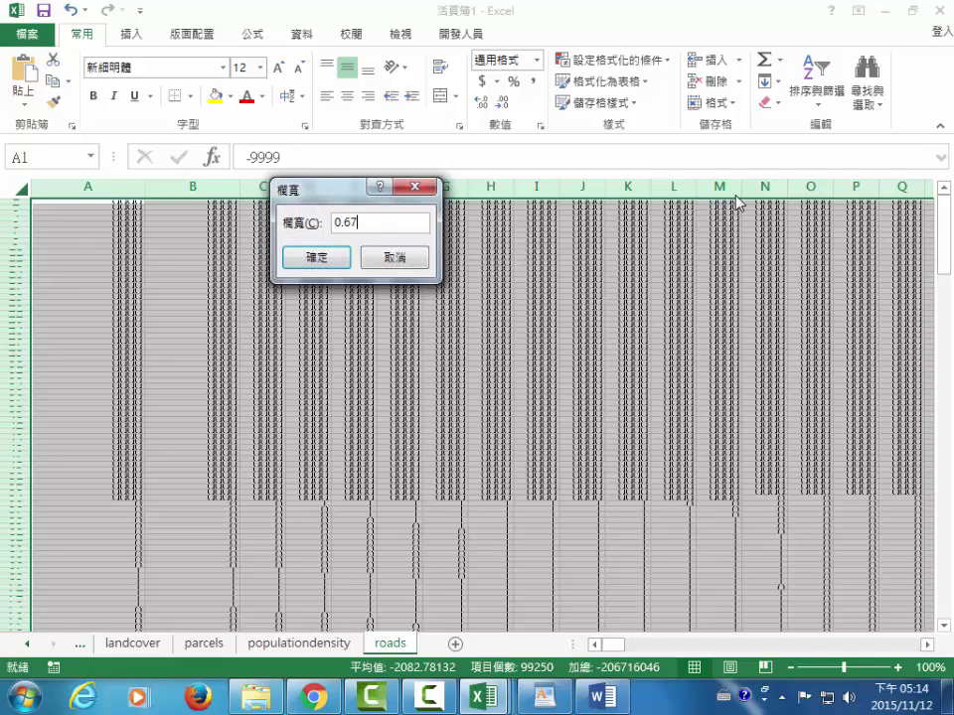
left_click(341, 260)
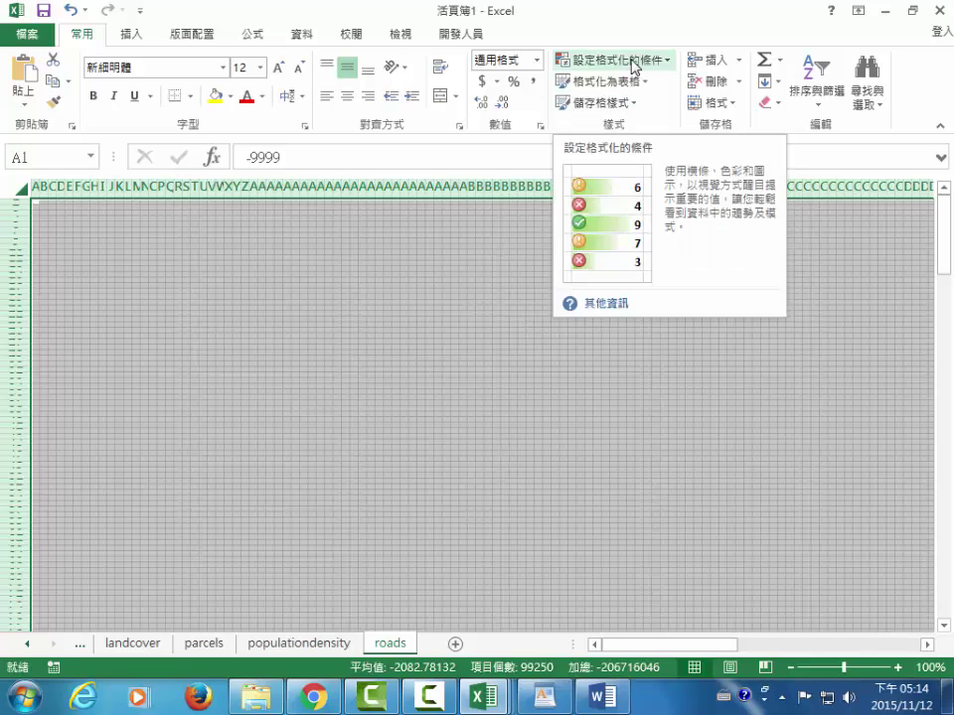
- Apply the Red-Yellow-Green colour scale to the roads grid and zoom out to 30%
left_click(631, 67)
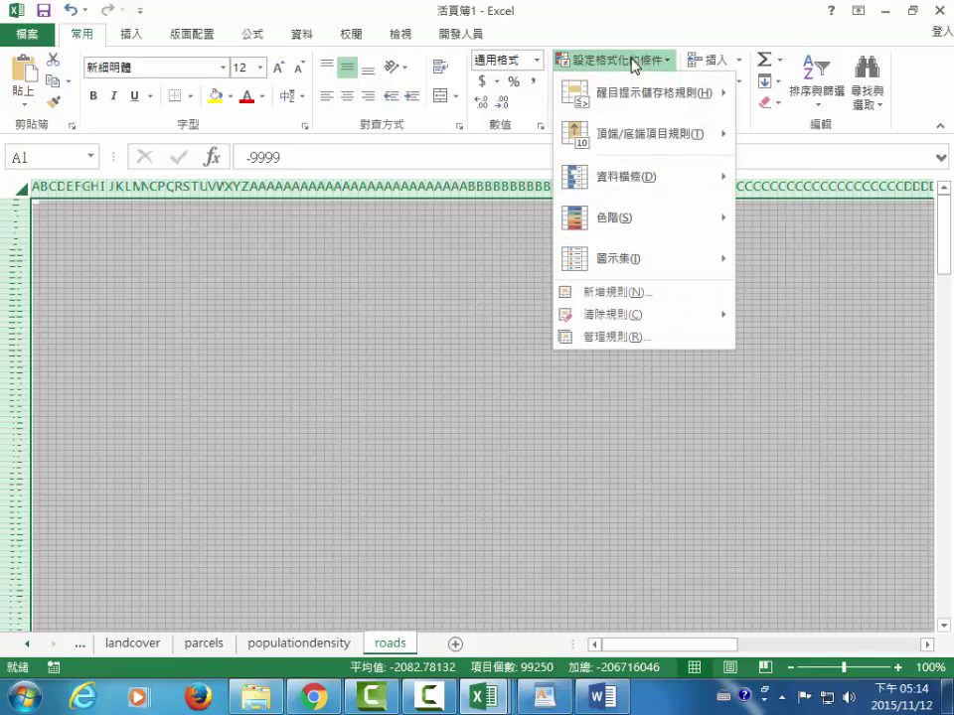
mouse_move(630, 218)
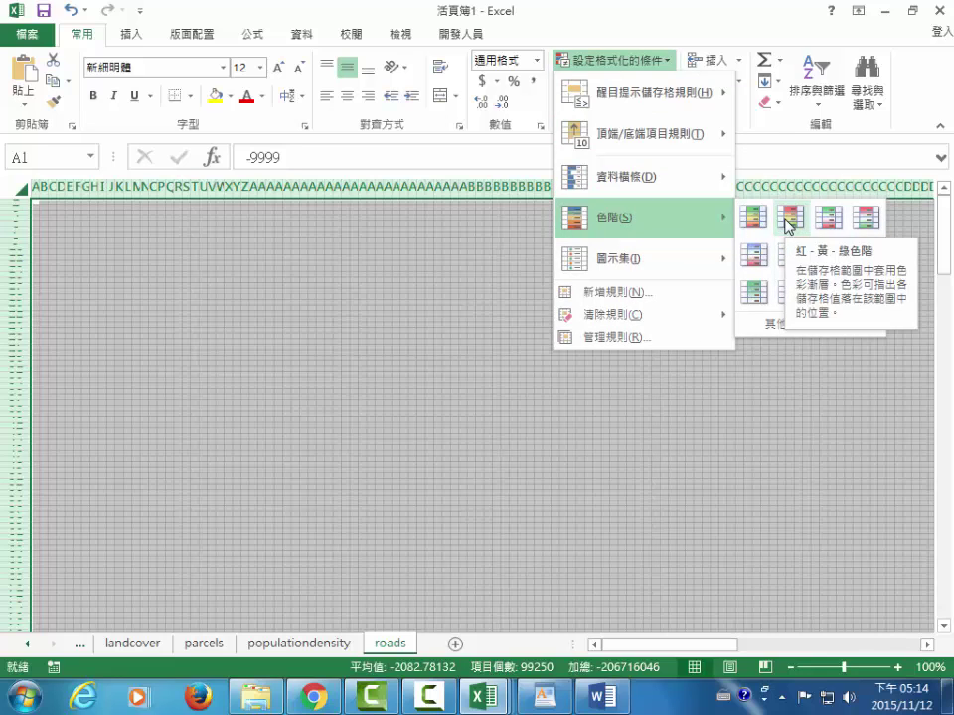
left_click(789, 218)
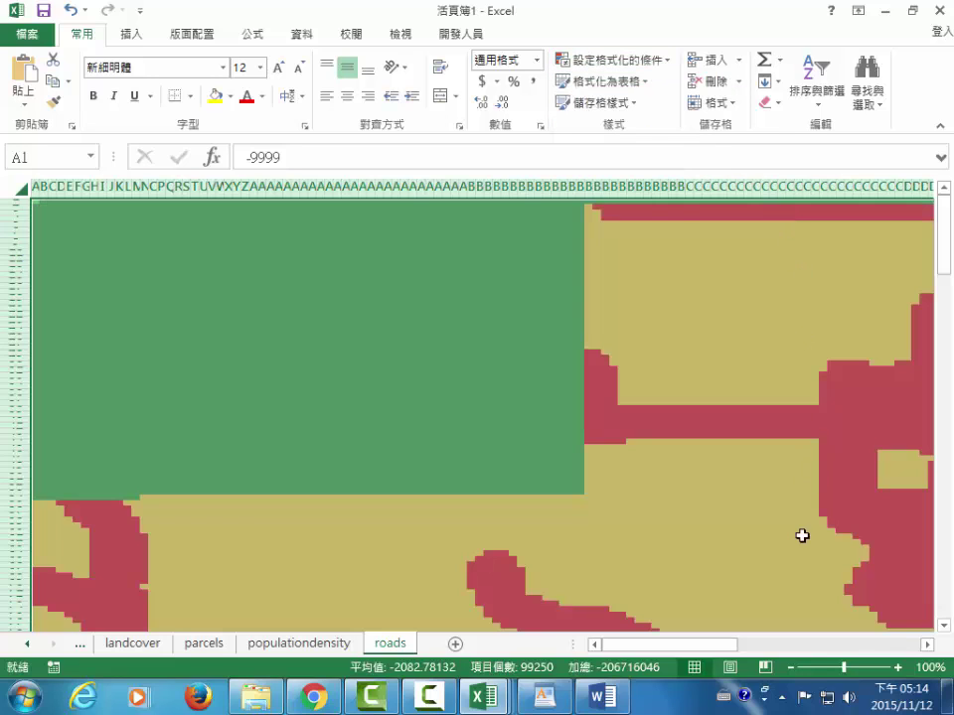
left_click(787, 672)
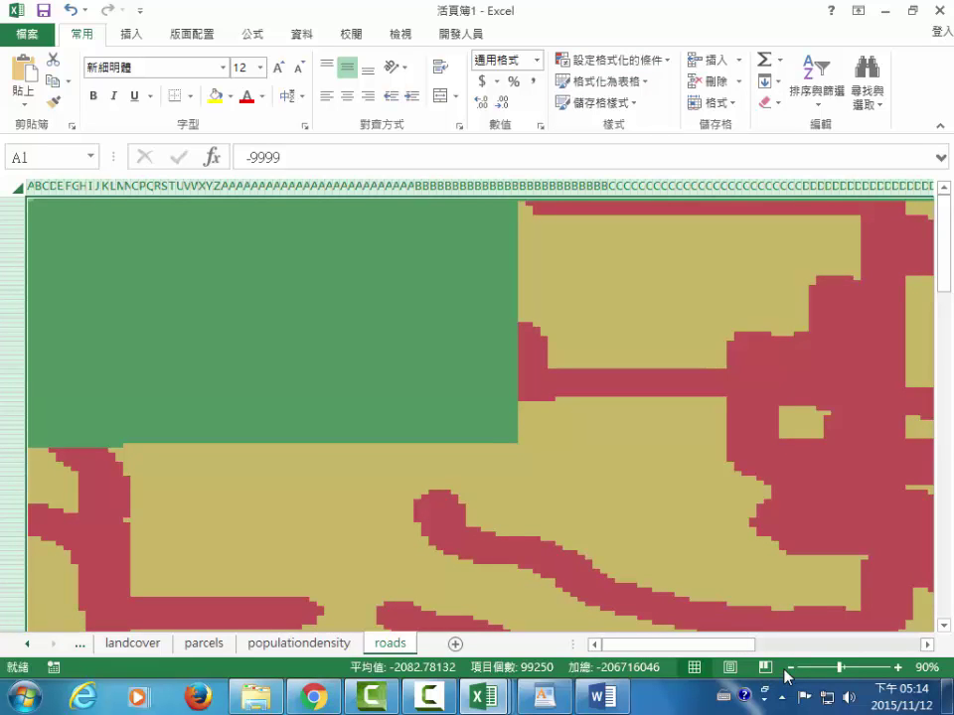
left_click(791, 670)
left_click(791, 670)
left_click(791, 670)
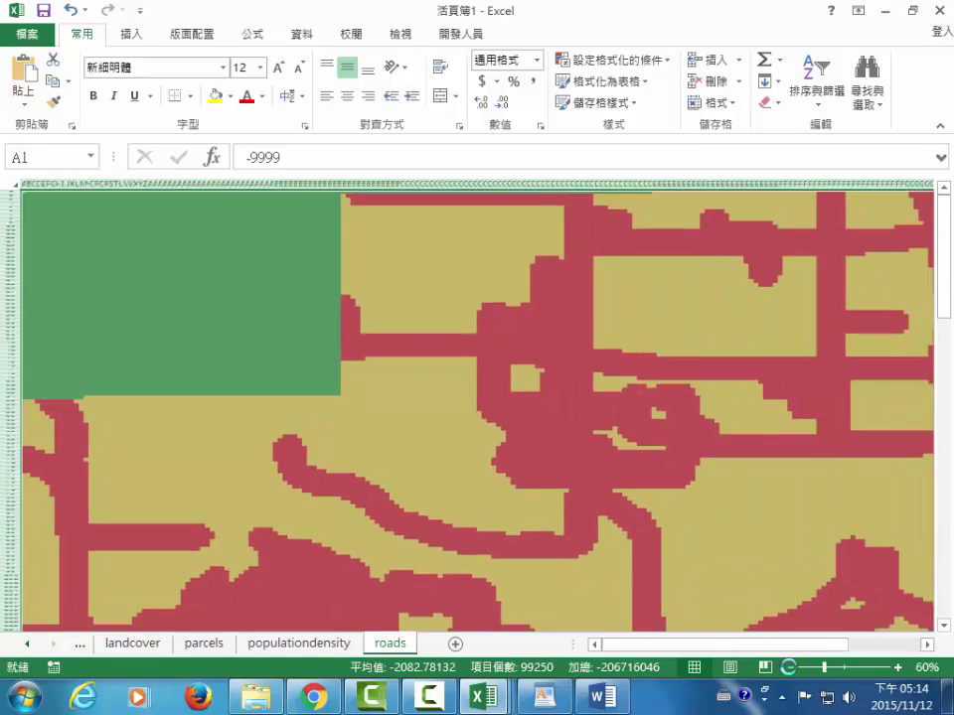
left_click(790, 669)
left_click(789, 668)
left_click(790, 669)
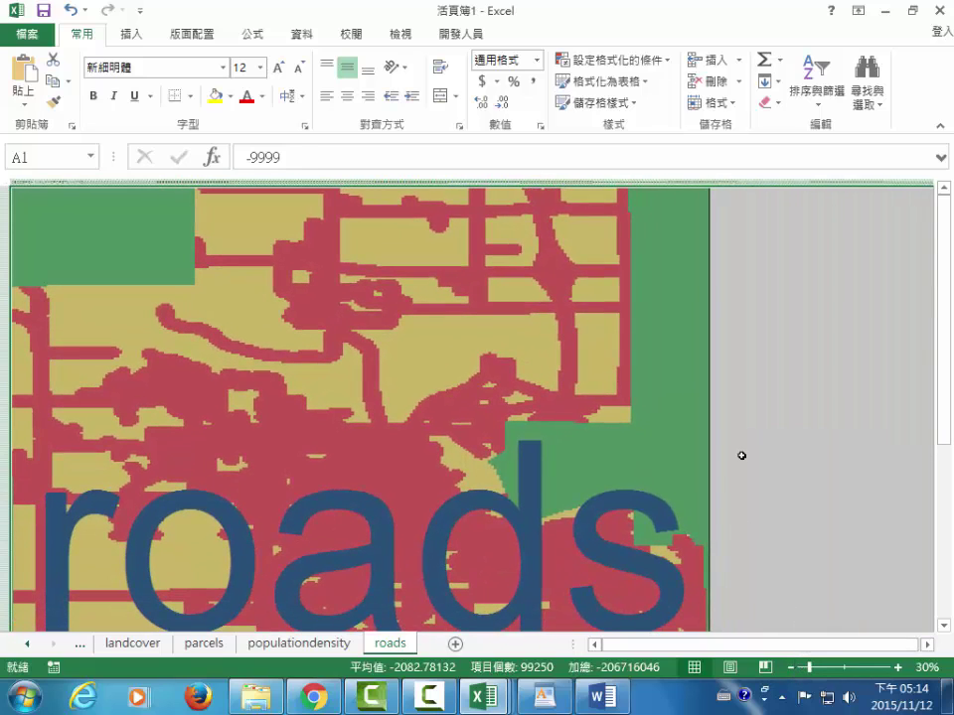
- On the populationdensity sheet, set every row height to 5
left_click(285, 645)
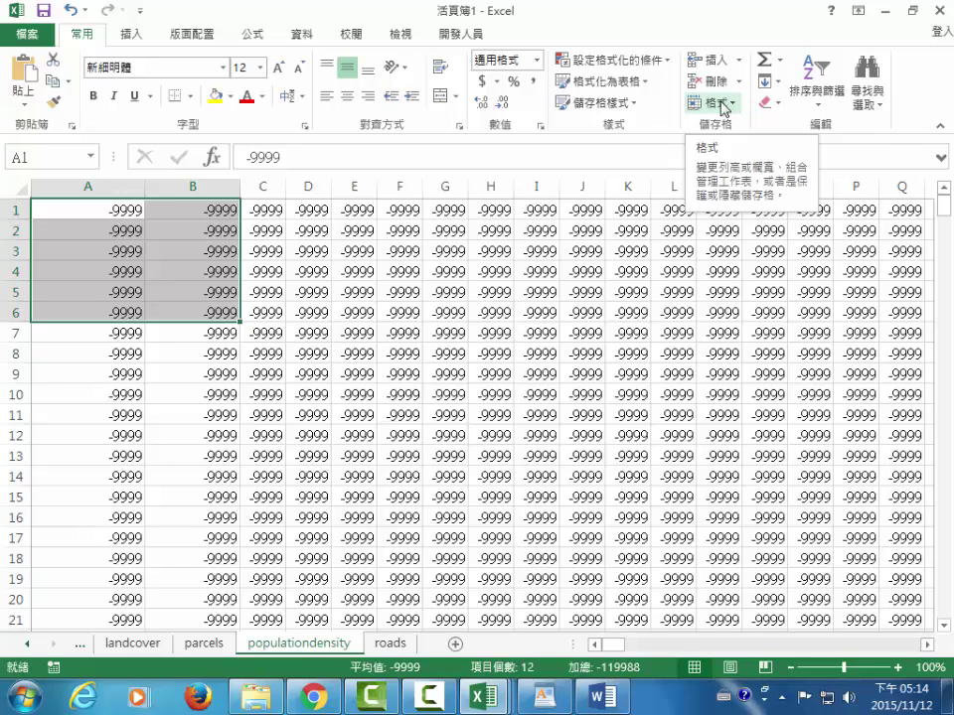
left_click(21, 189)
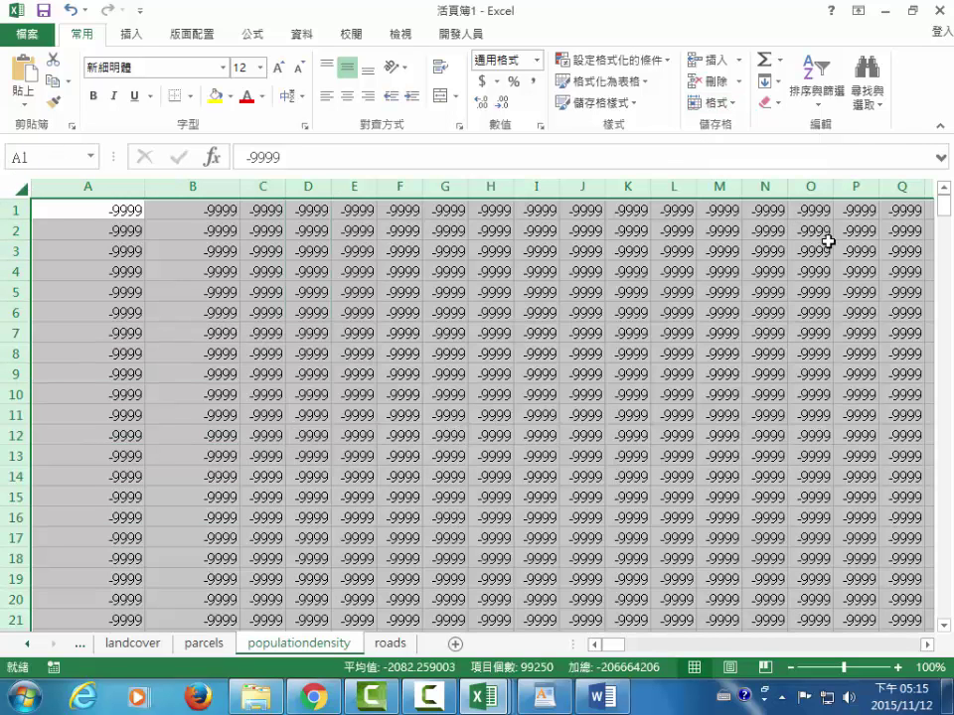
left_click(723, 103)
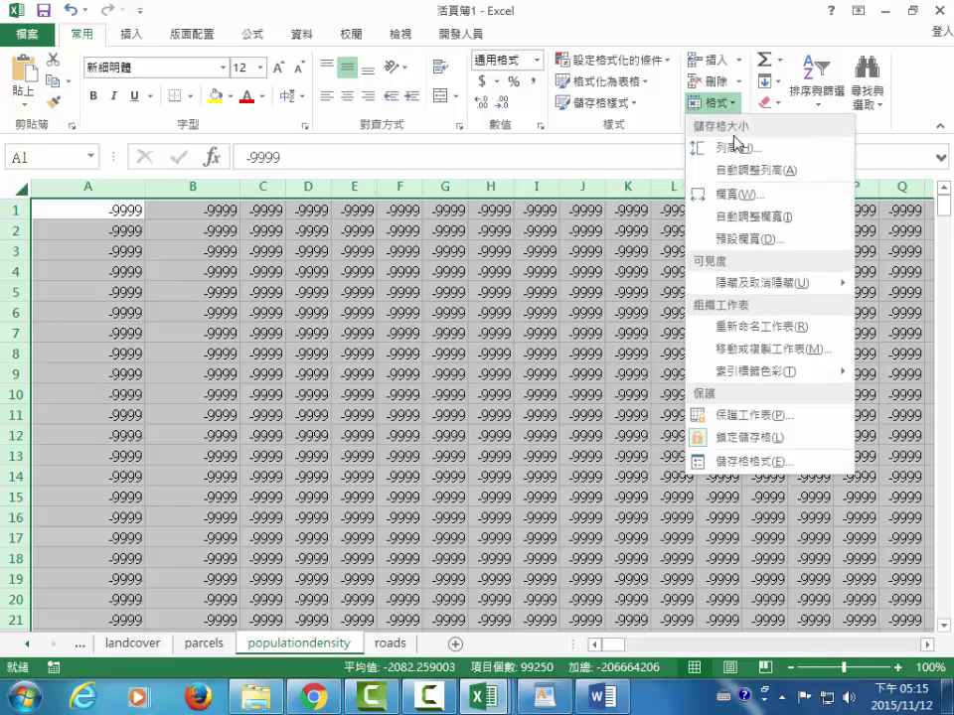
left_click(733, 148)
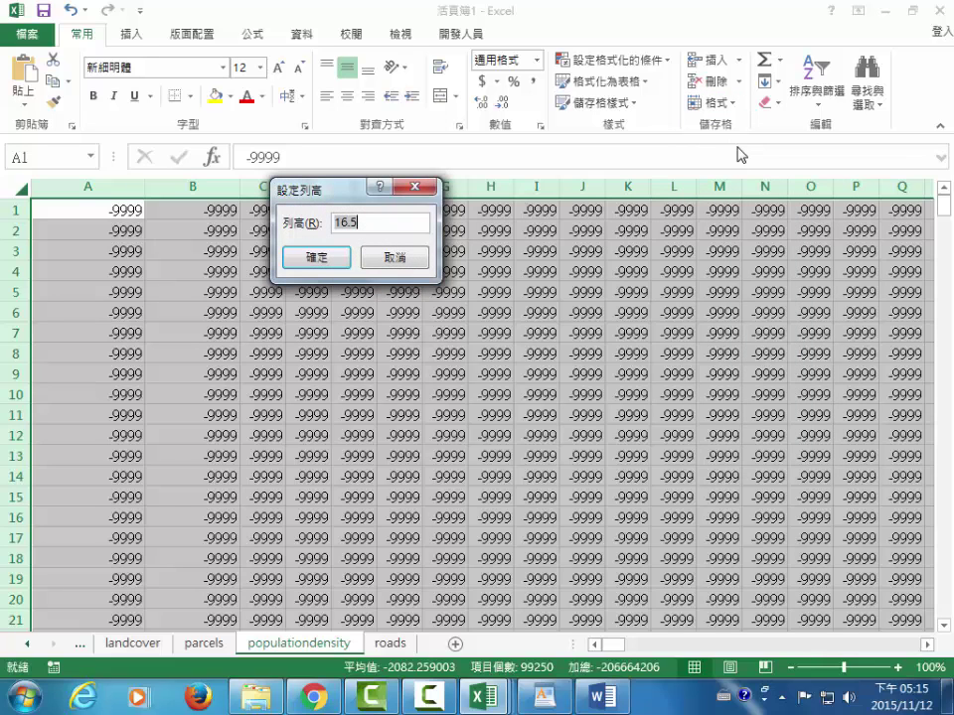
type("5")
left_click(316, 257)
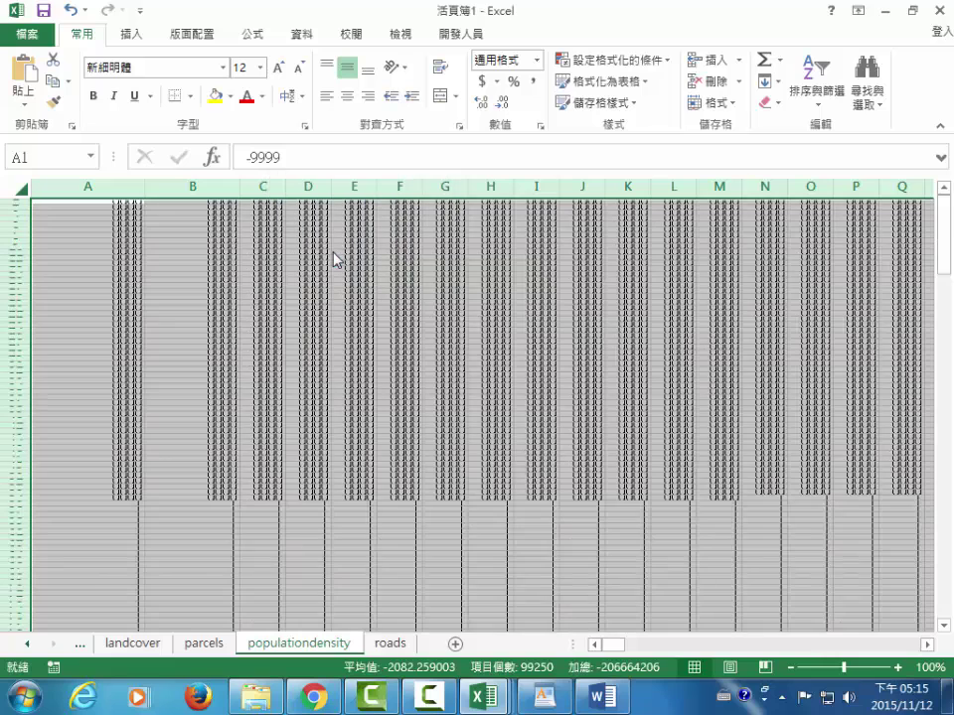
- Set every populationdensity column to width 0.67
left_click(718, 103)
left_click(713, 195)
type("0.67")
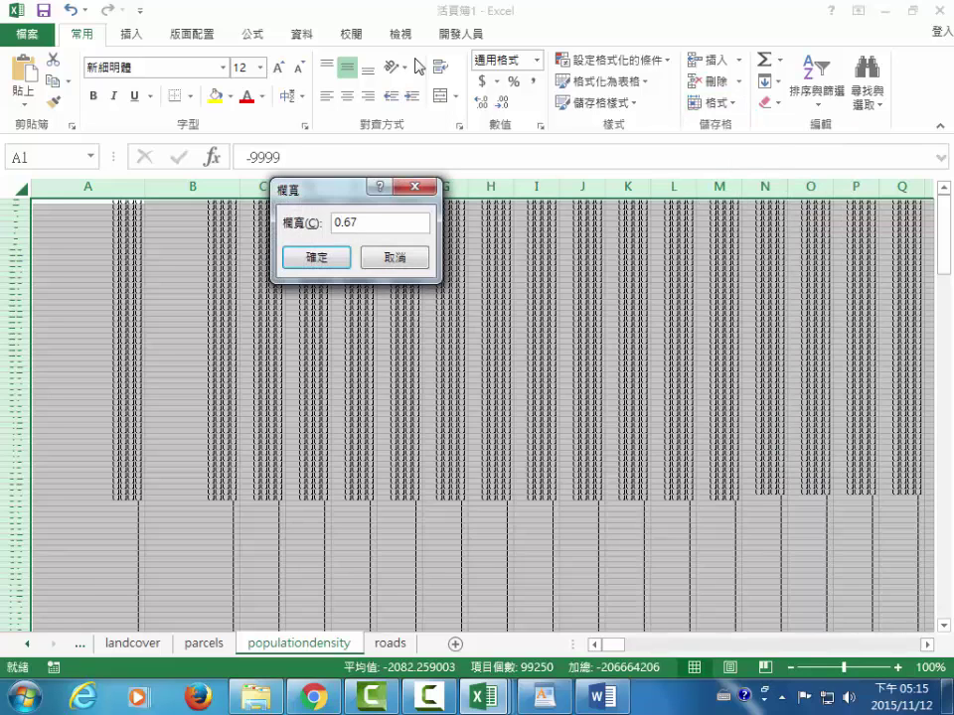
left_click(316, 257)
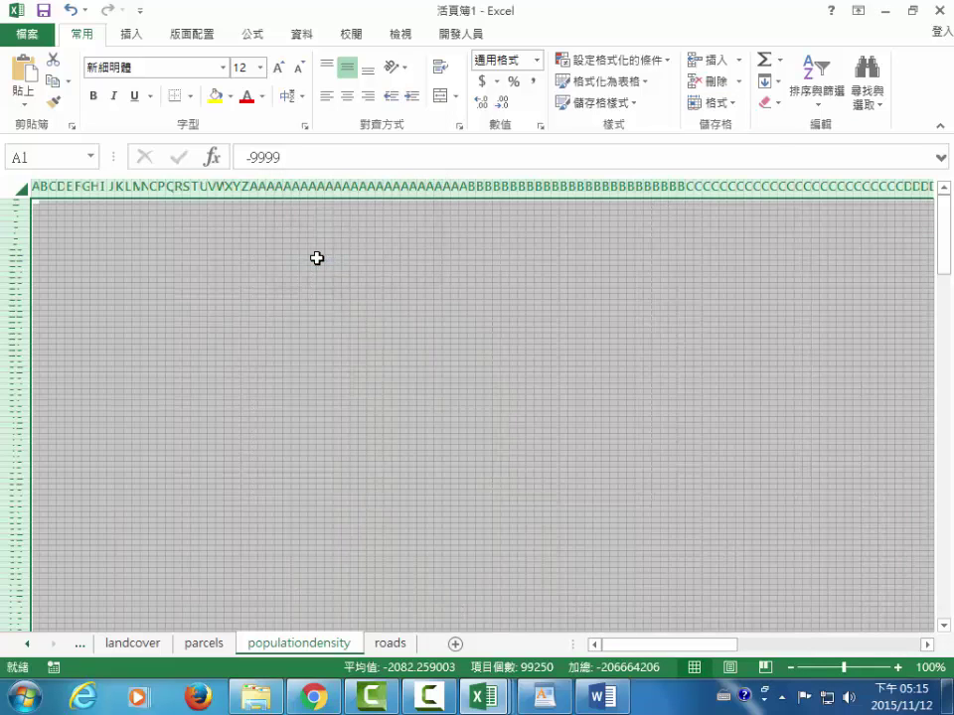
- Shade the populationdensity grid with a colour scale, zoom out, then show the parcels sheet
left_click(608, 61)
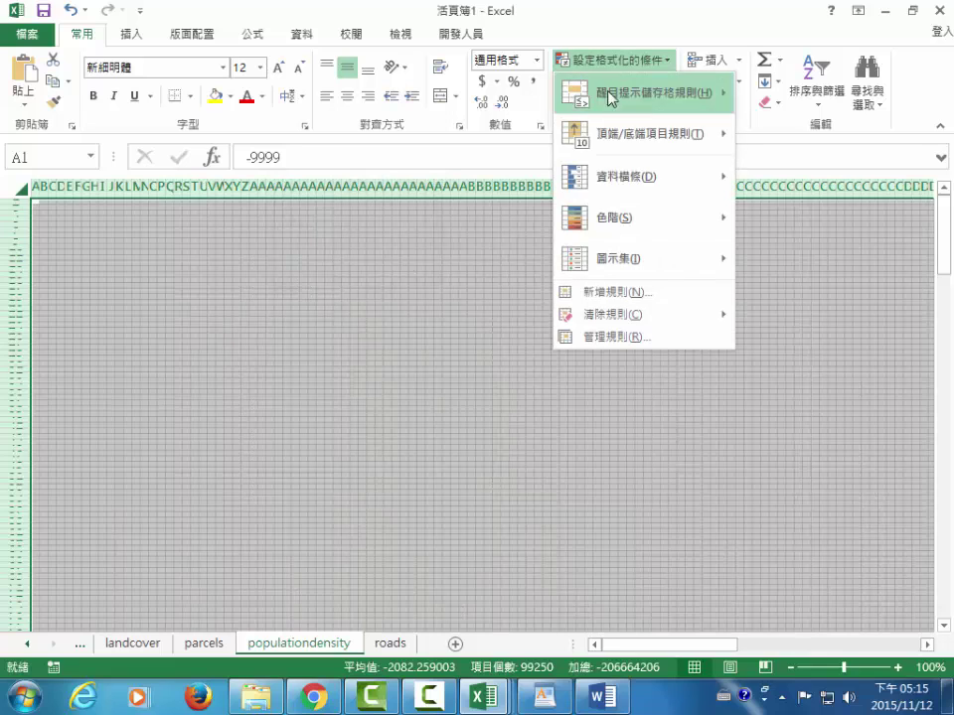
mouse_move(617, 220)
left_click(796, 232)
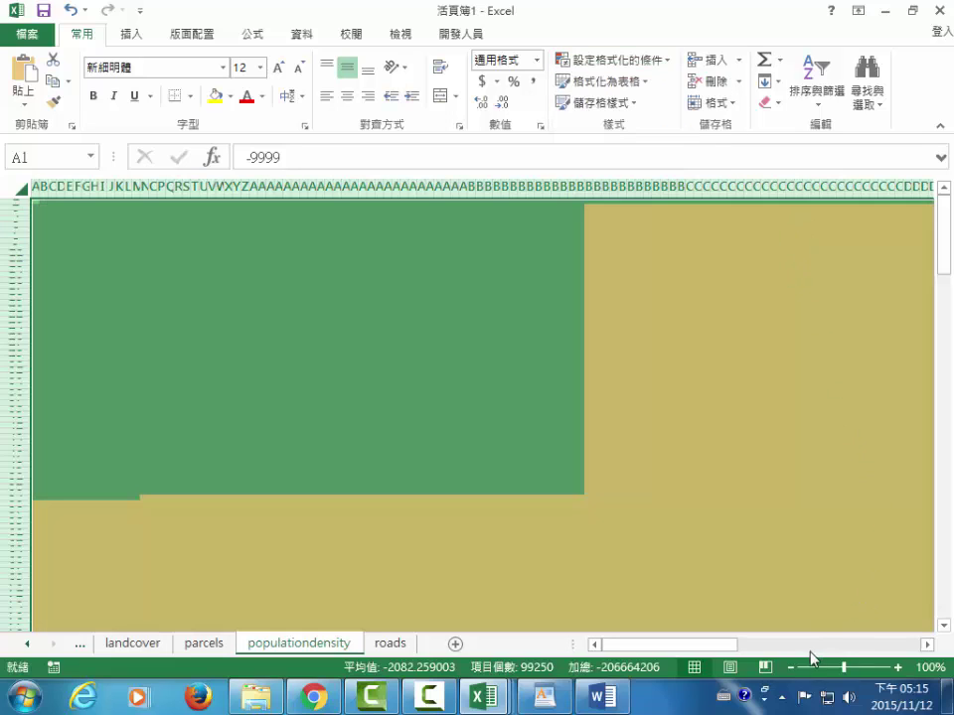
left_click(791, 668)
left_click(791, 668)
left_click(791, 667)
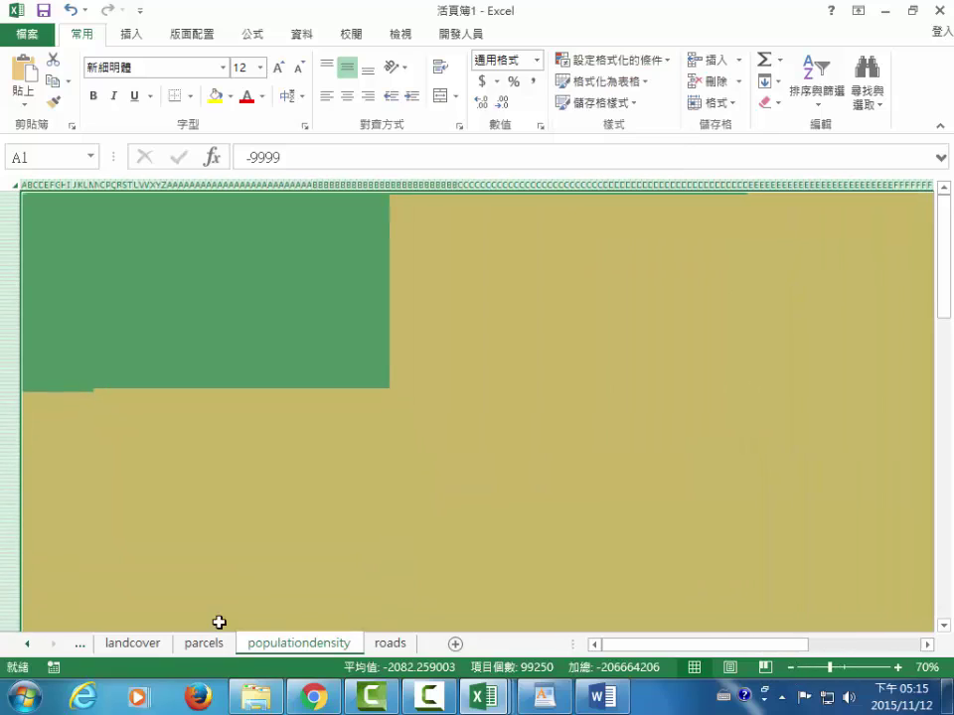
left_click(201, 645)
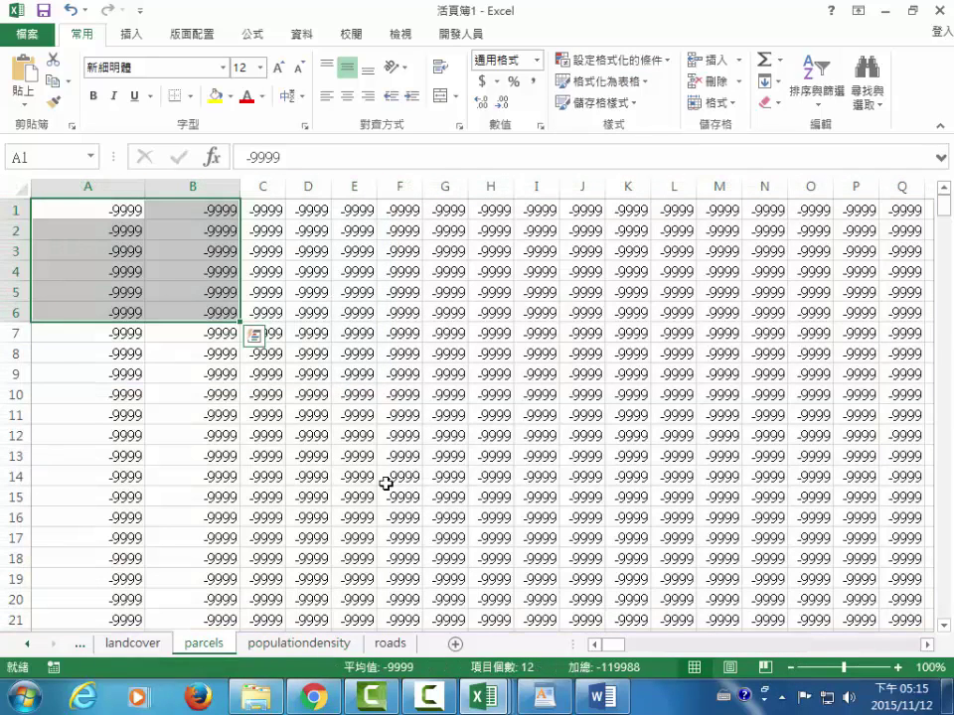
- Give the parcels sheet row height 5 and column width 0.67 throughout
left_click(19, 187)
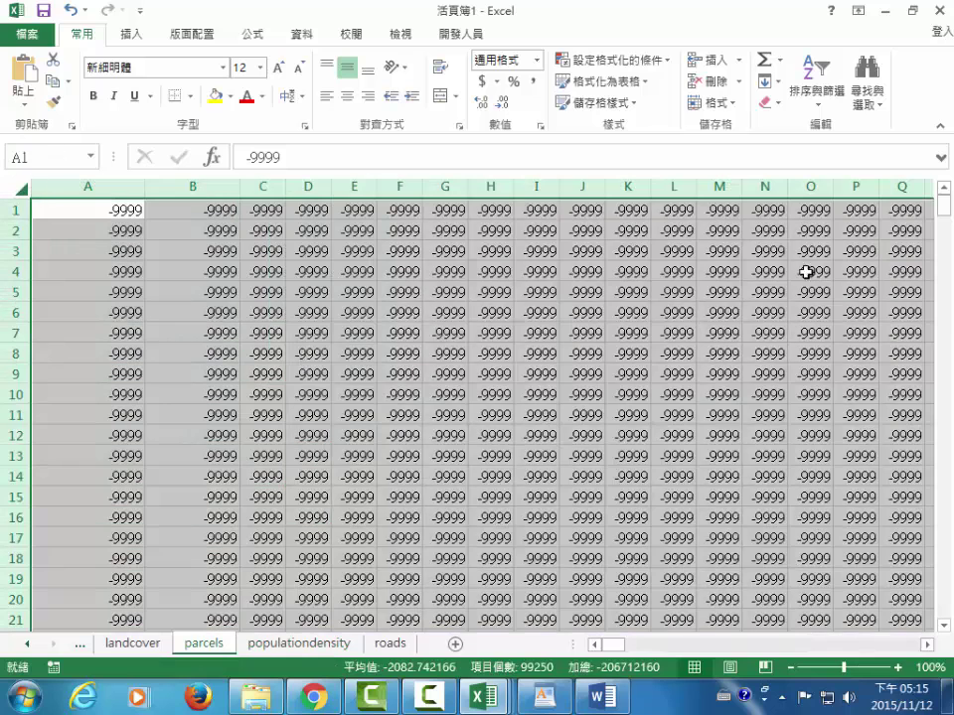
left_click(730, 106)
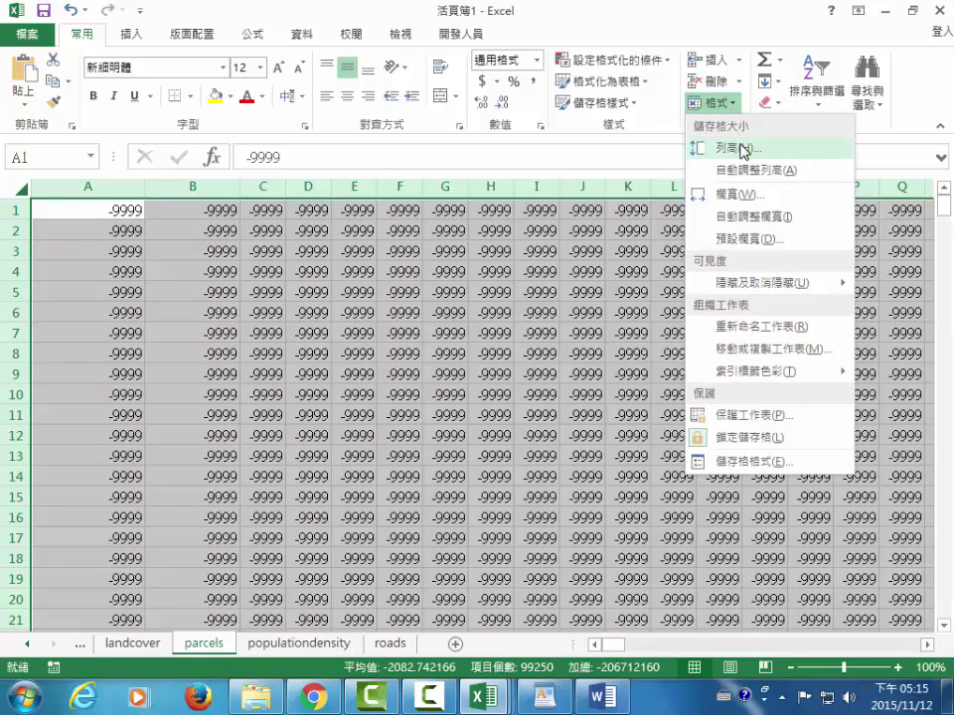
left_click(742, 149)
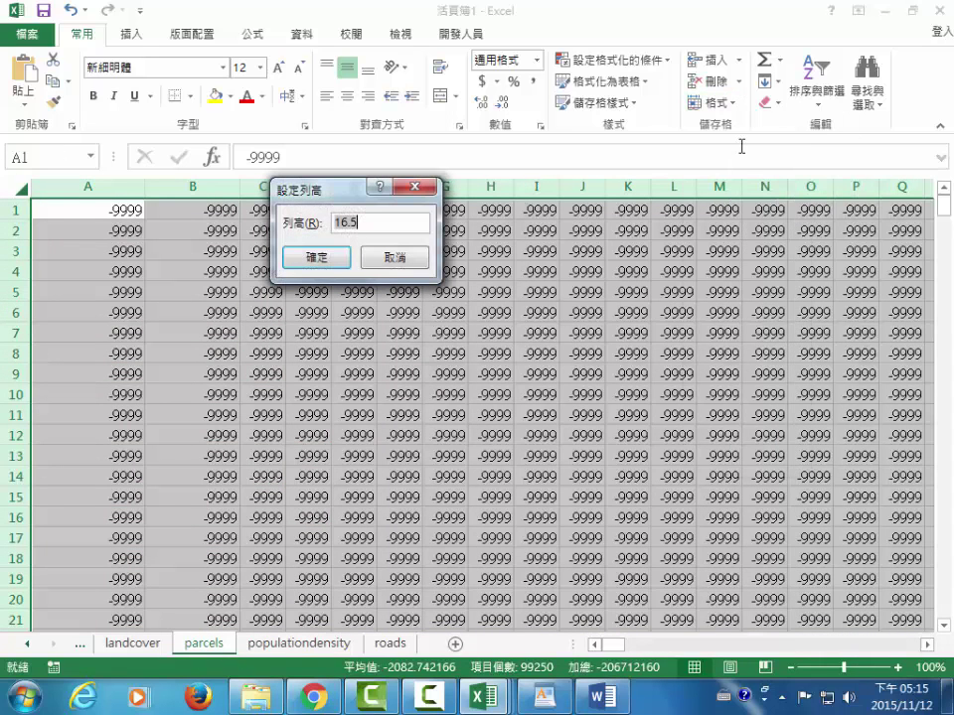
type("5")
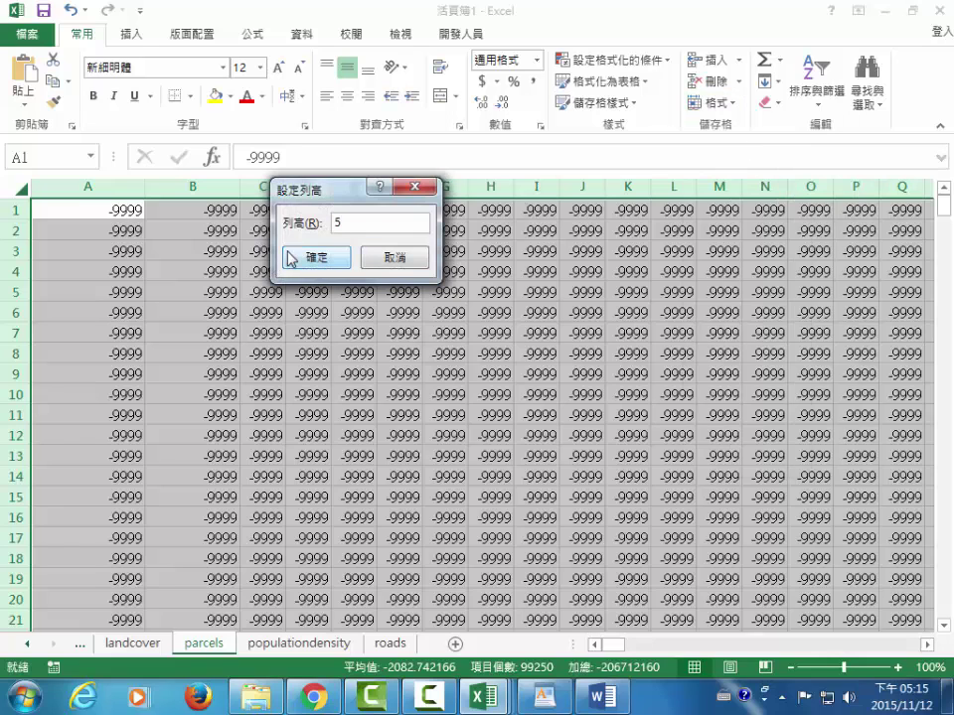
left_click(314, 256)
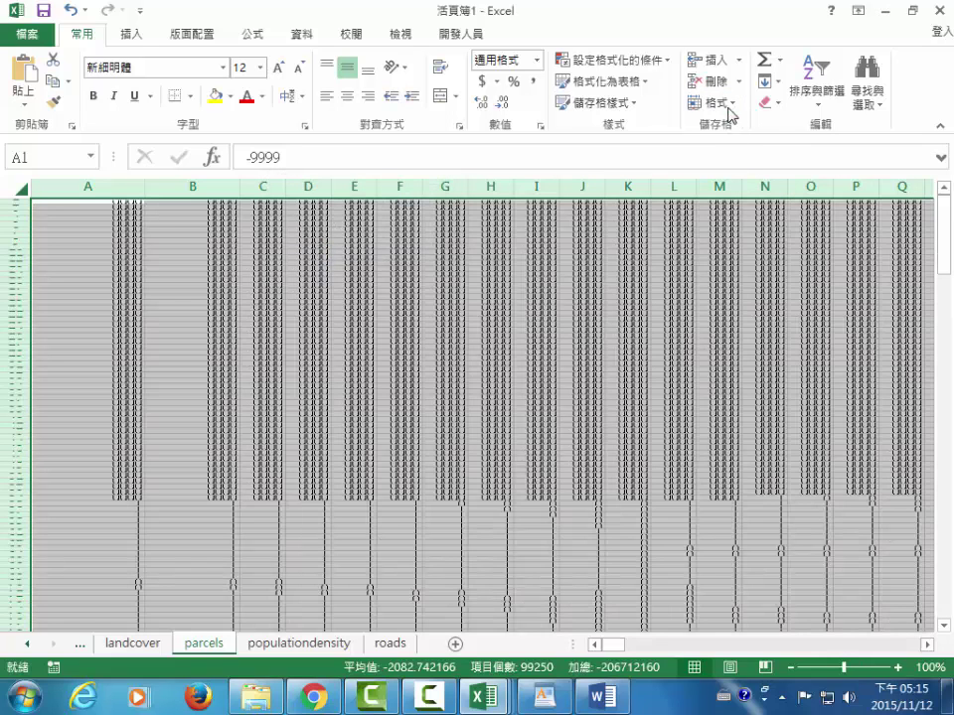
left_click(721, 103)
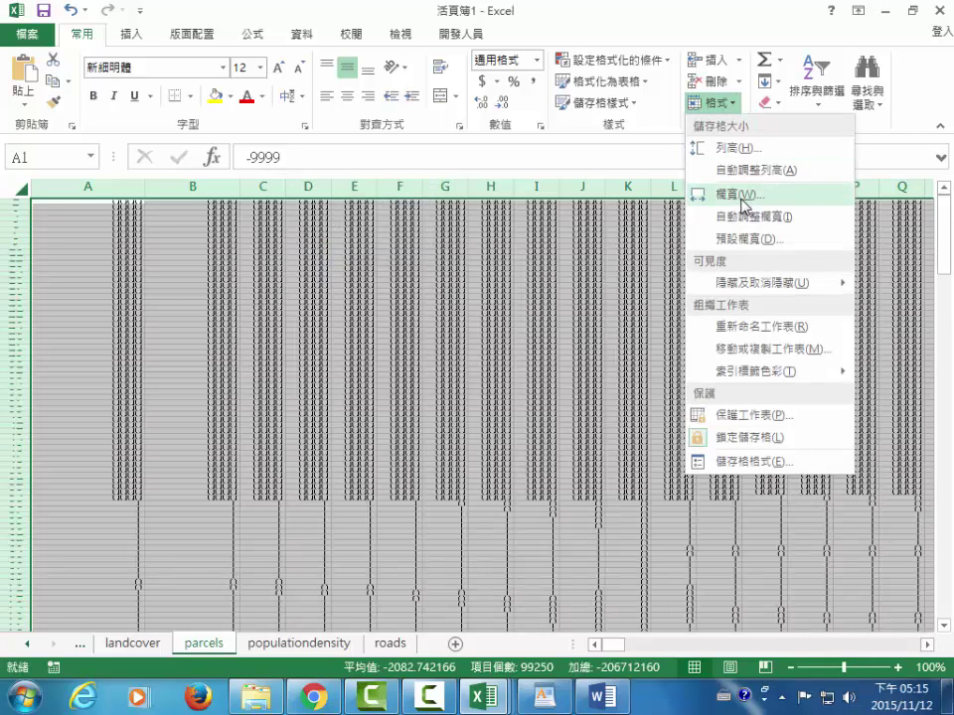
left_click(745, 204)
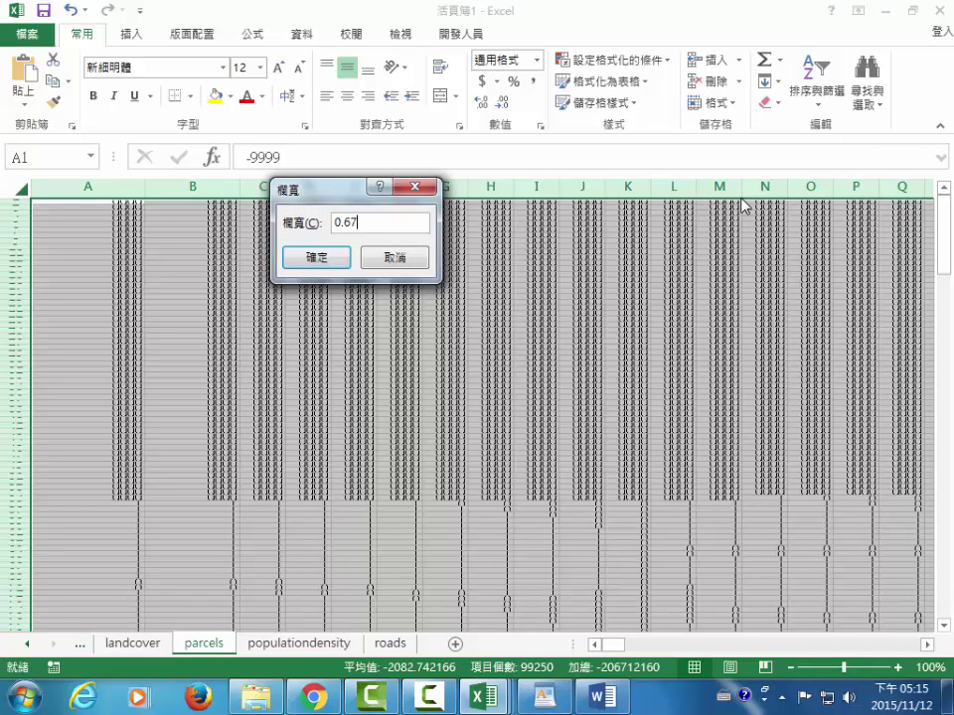
left_click(314, 257)
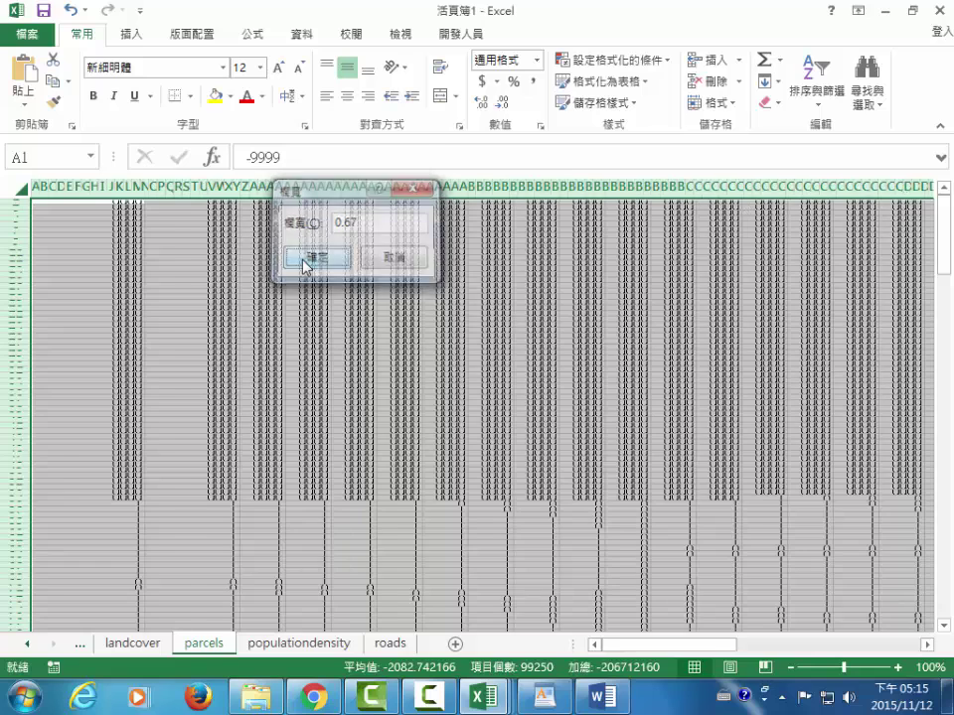
- Apply the green-yellow-red colour scale to the parcels grid, then show landcover
left_click(596, 59)
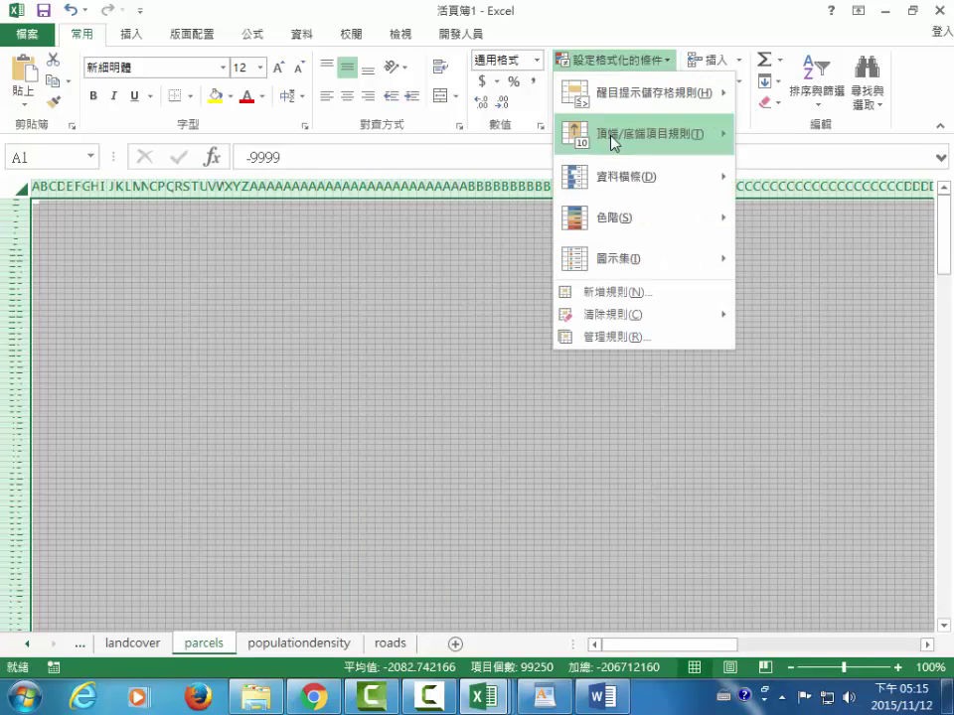
mouse_move(636, 221)
left_click(796, 224)
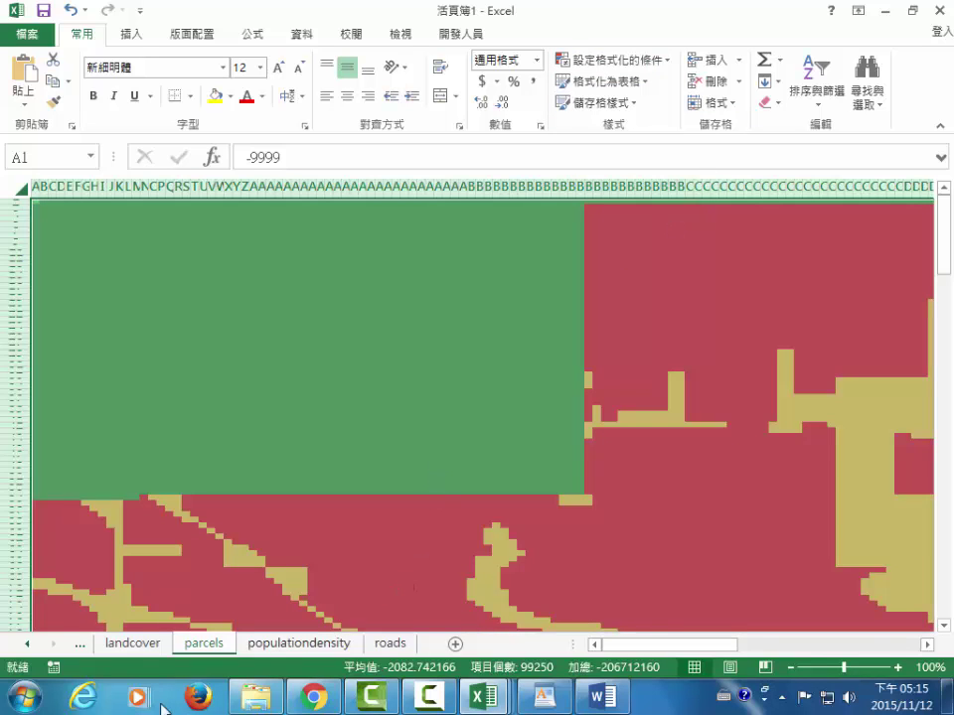
left_click(132, 643)
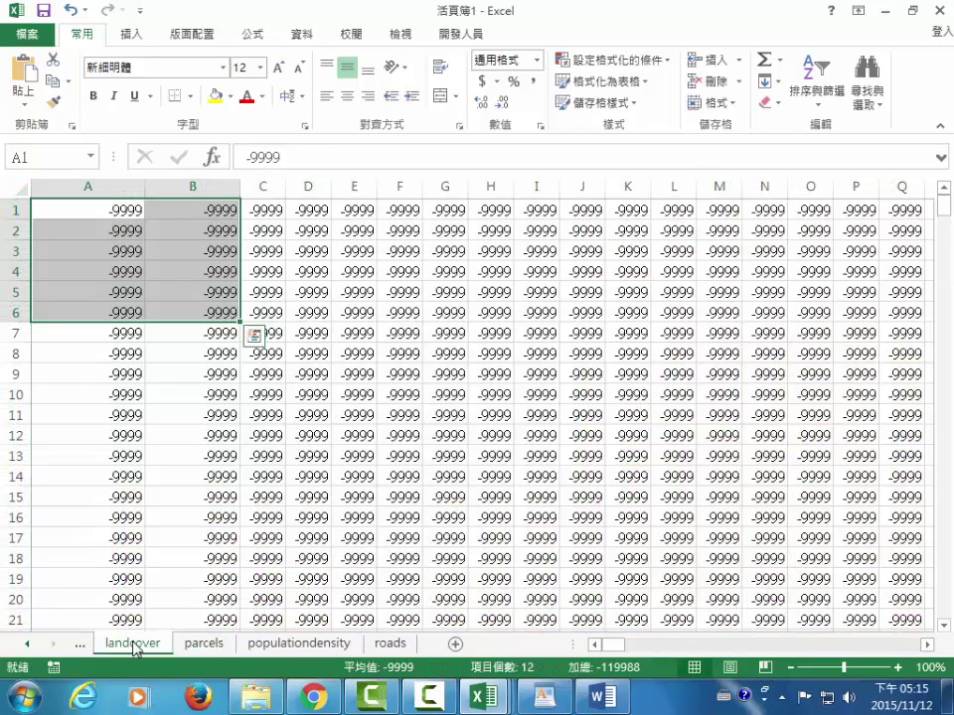
- Give the landcover sheet row height 5 and column width 0.67 throughout
left_click(21, 191)
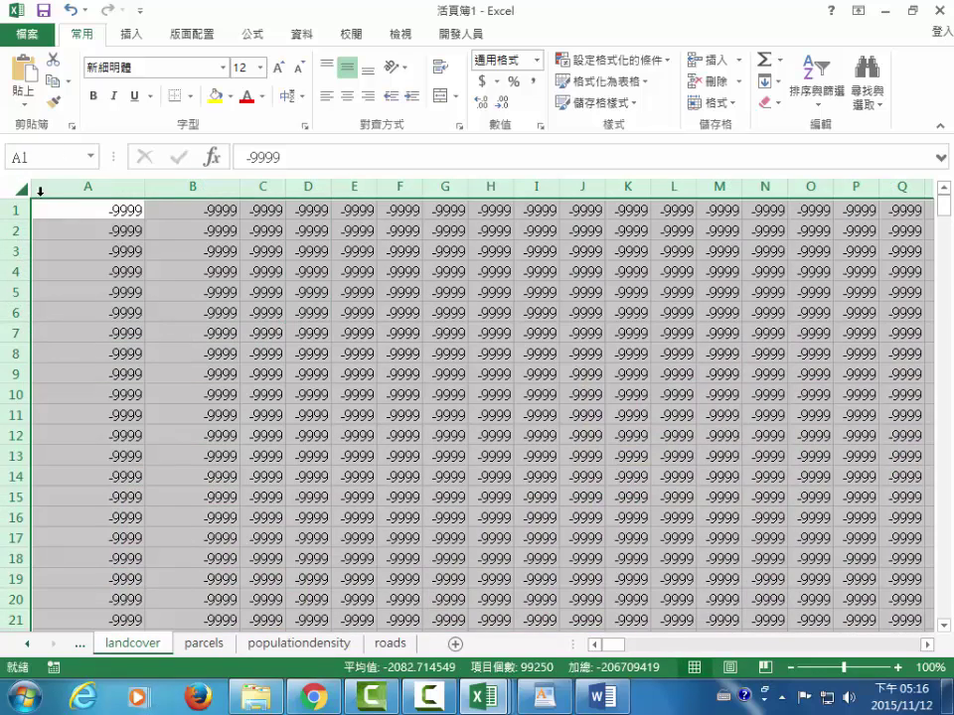
left_click(725, 105)
left_click(741, 147)
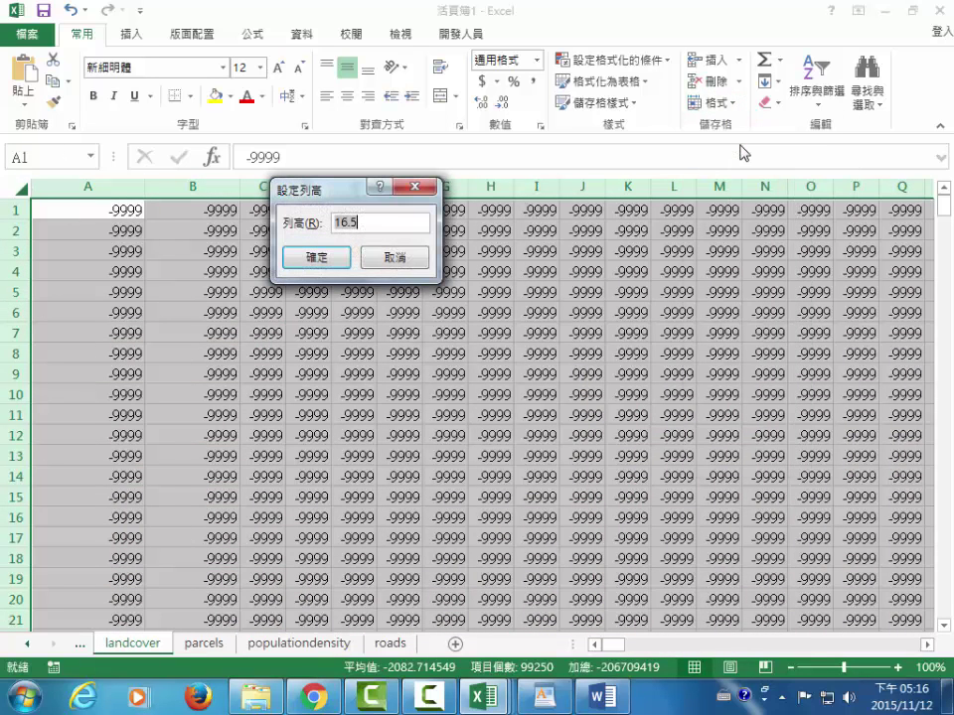
type("5")
left_click(306, 256)
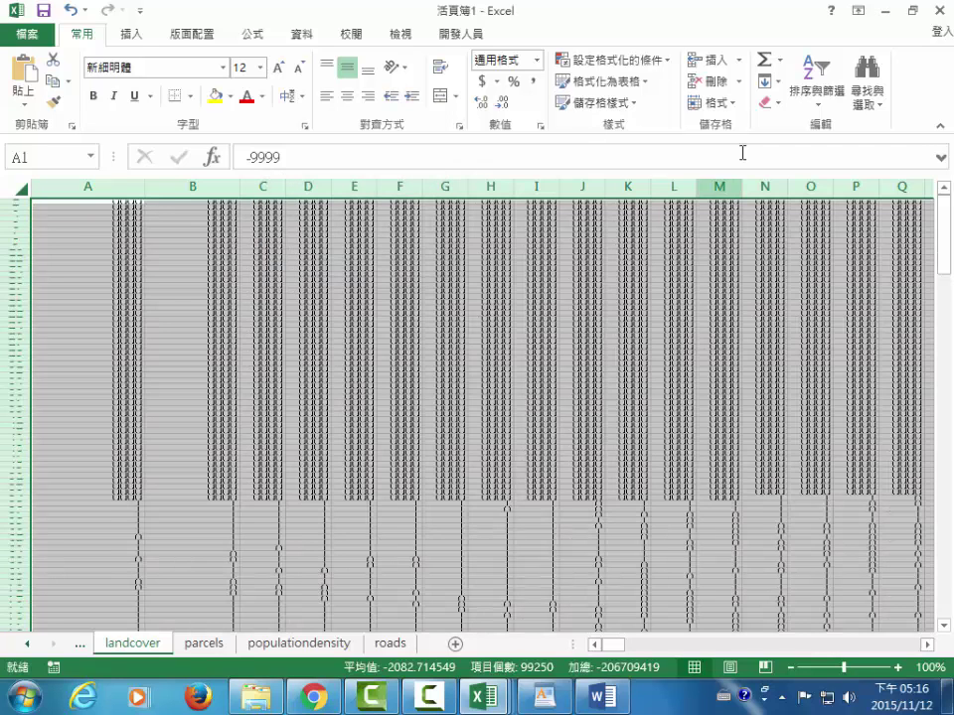
left_click(715, 103)
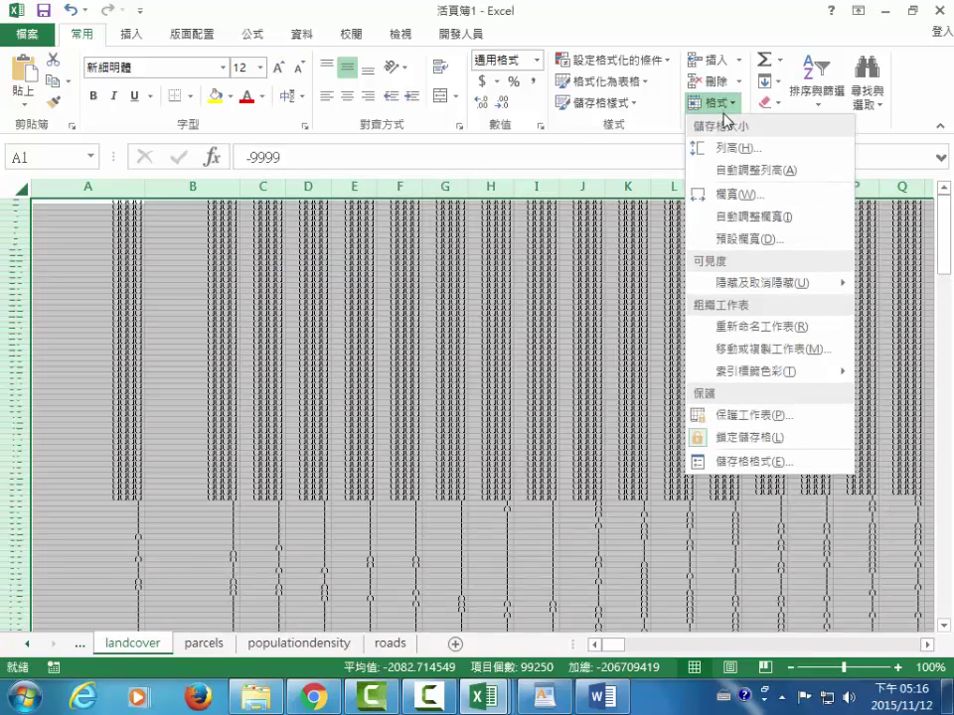
left_click(732, 192)
type("0.67")
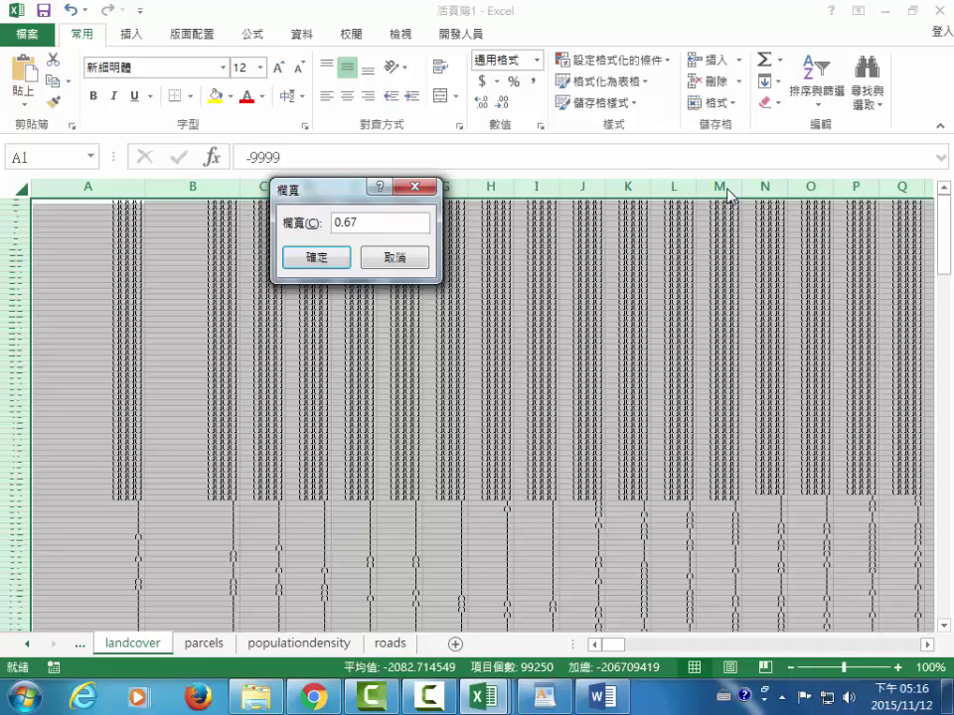
left_click(320, 259)
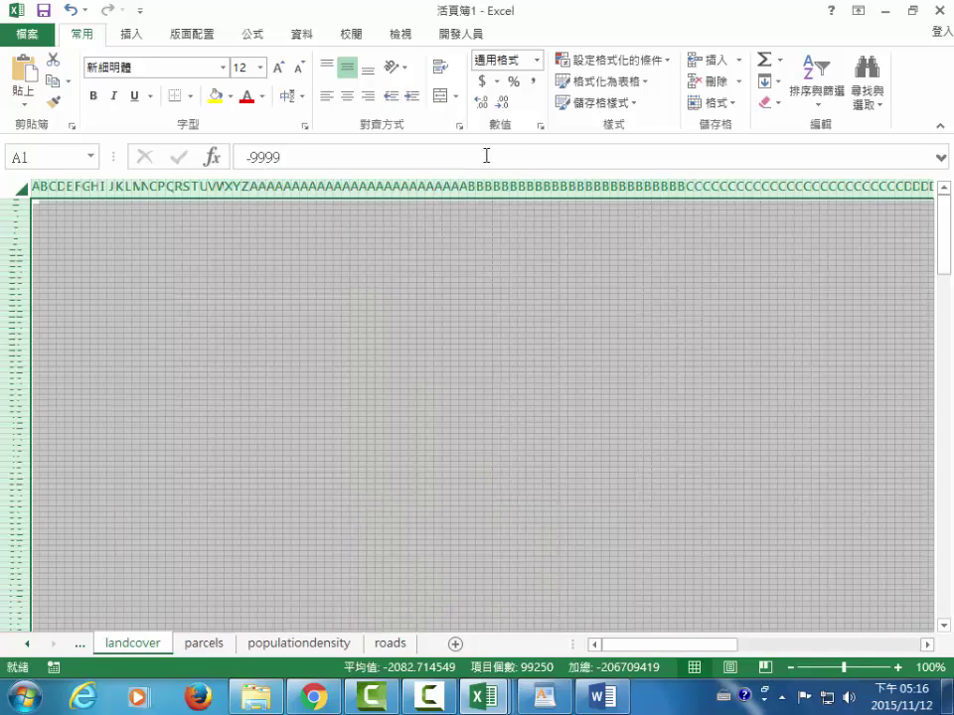
- Apply a colour-scale preset to the landcover grid, then show the competition sheet
left_click(576, 59)
mouse_move(587, 93)
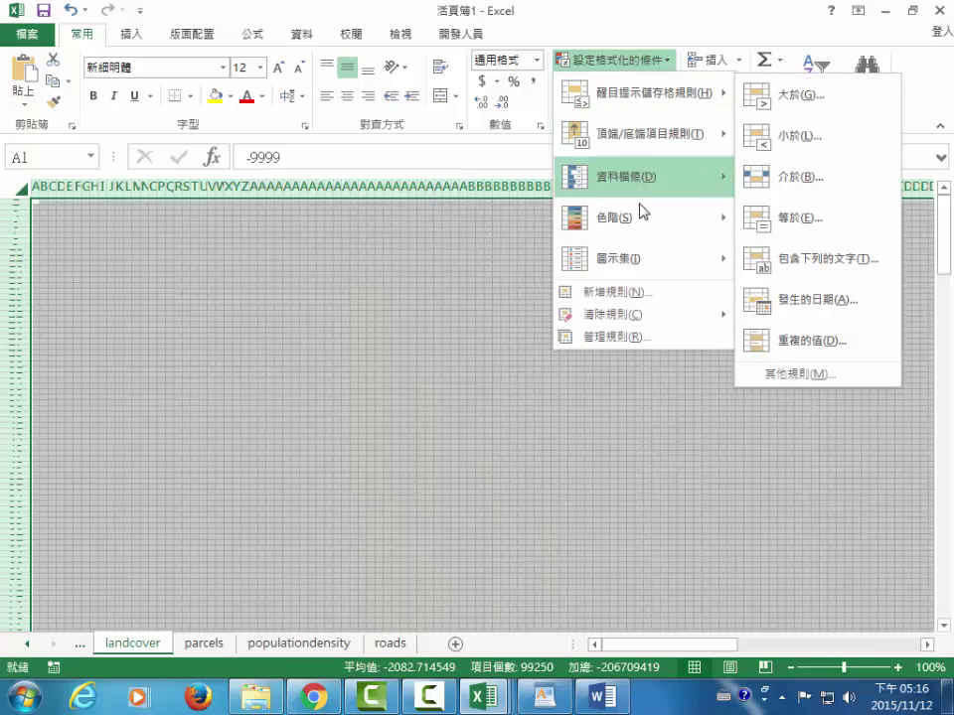
mouse_move(643, 221)
left_click(792, 220)
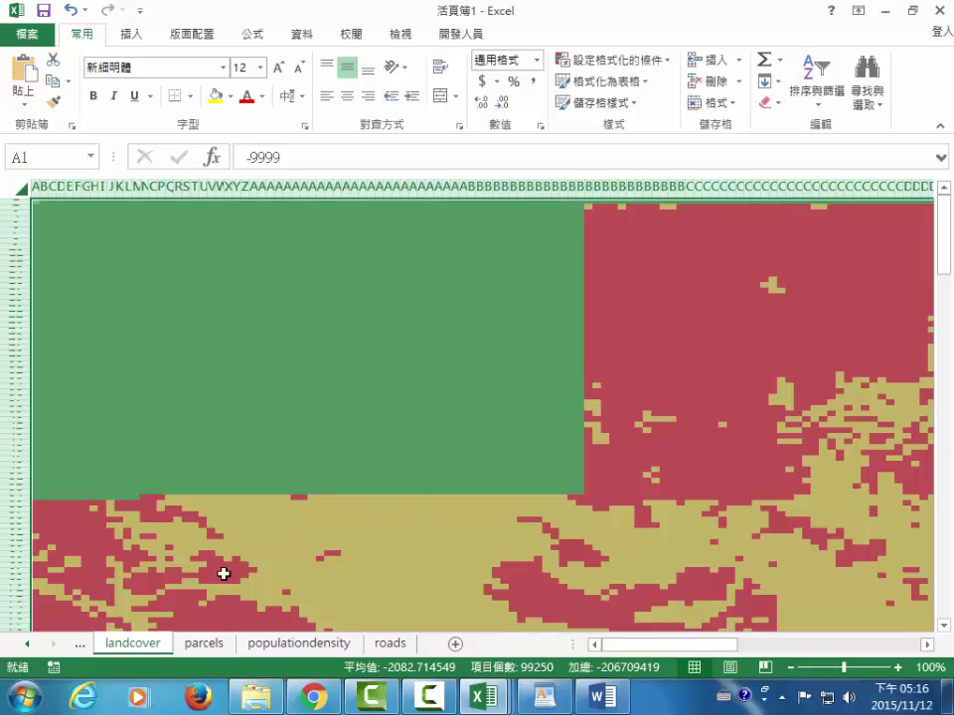
left_click(79, 646)
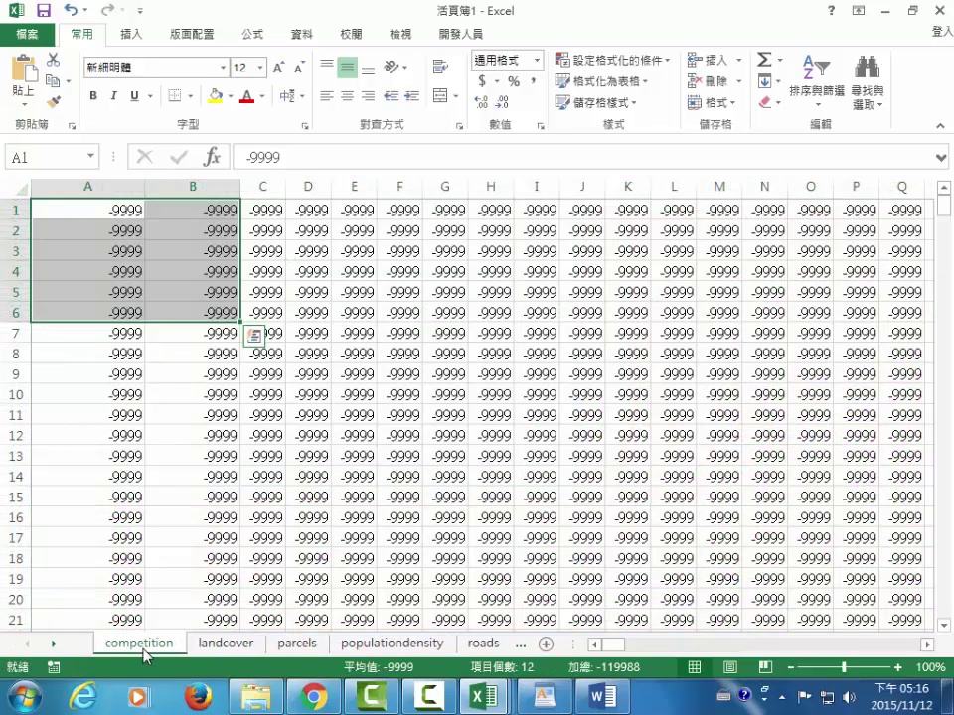
- Give the competition sheet row height 5 and column width 0.67 throughout
left_click(21, 190)
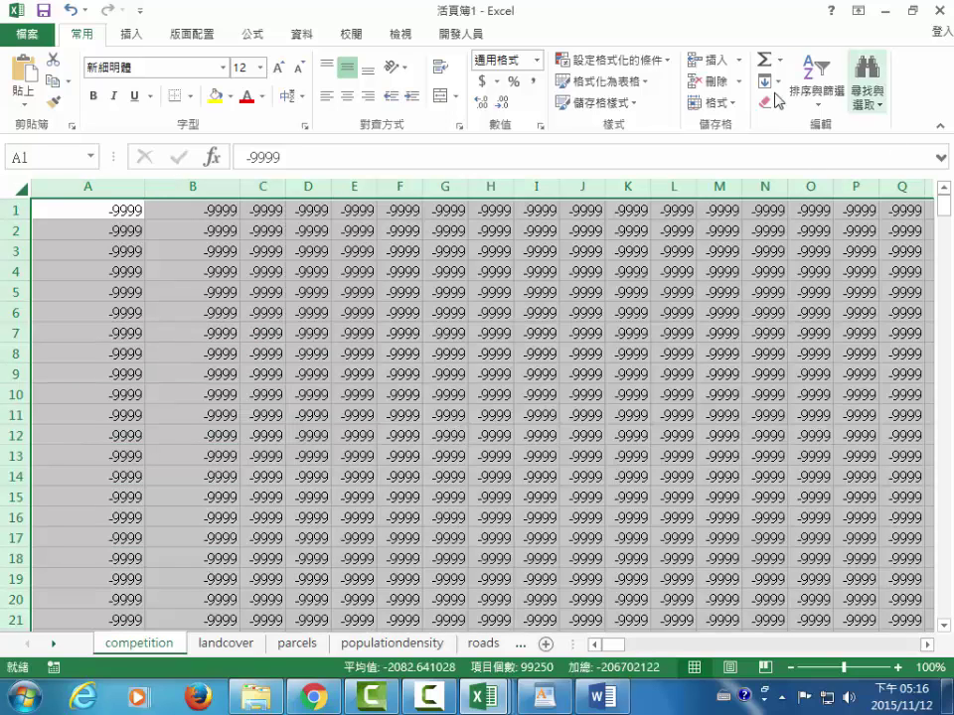
left_click(715, 102)
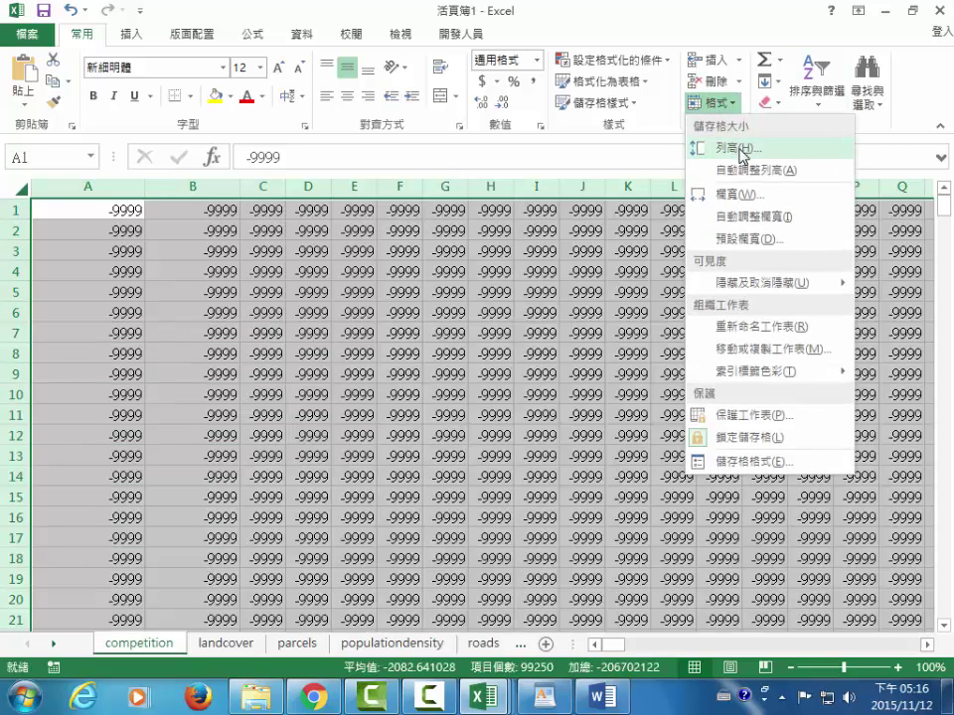
left_click(736, 147)
type("5")
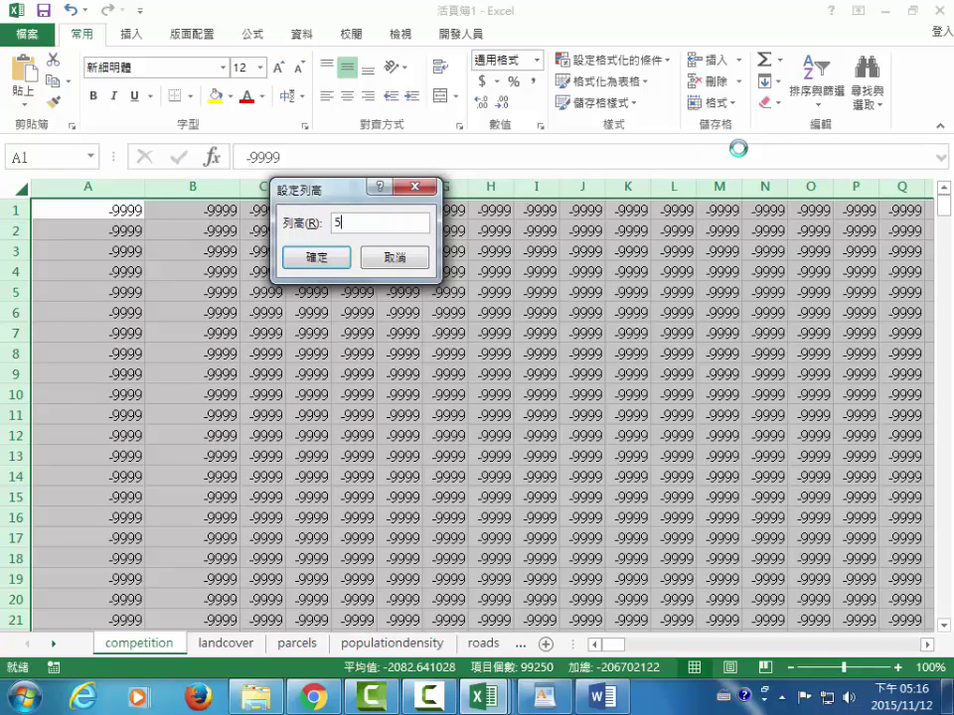
left_click(317, 257)
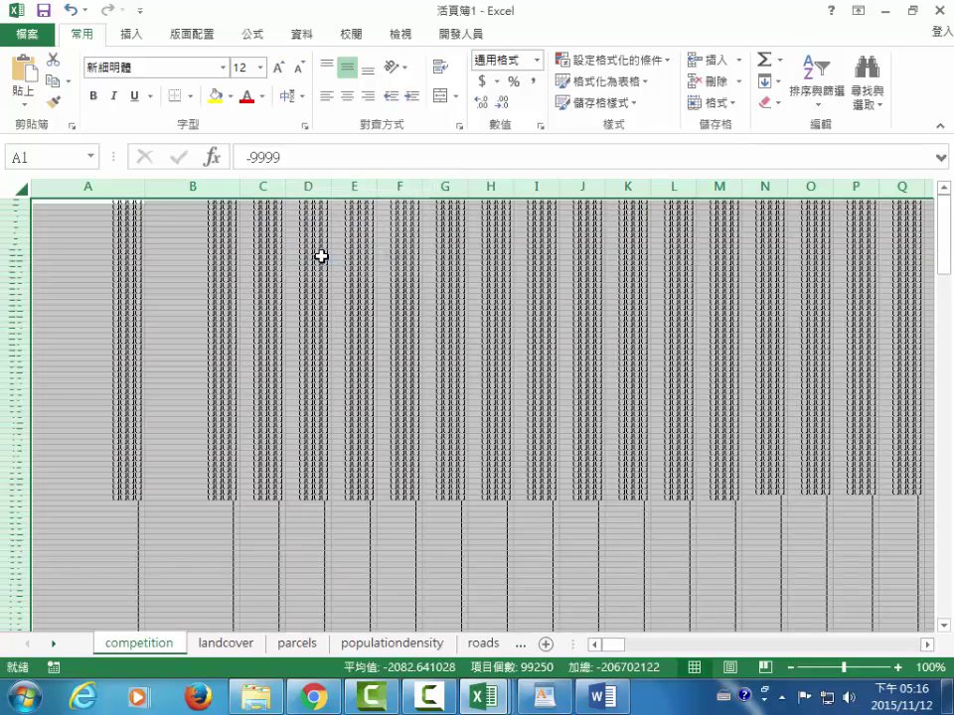
left_click(715, 105)
left_click(735, 191)
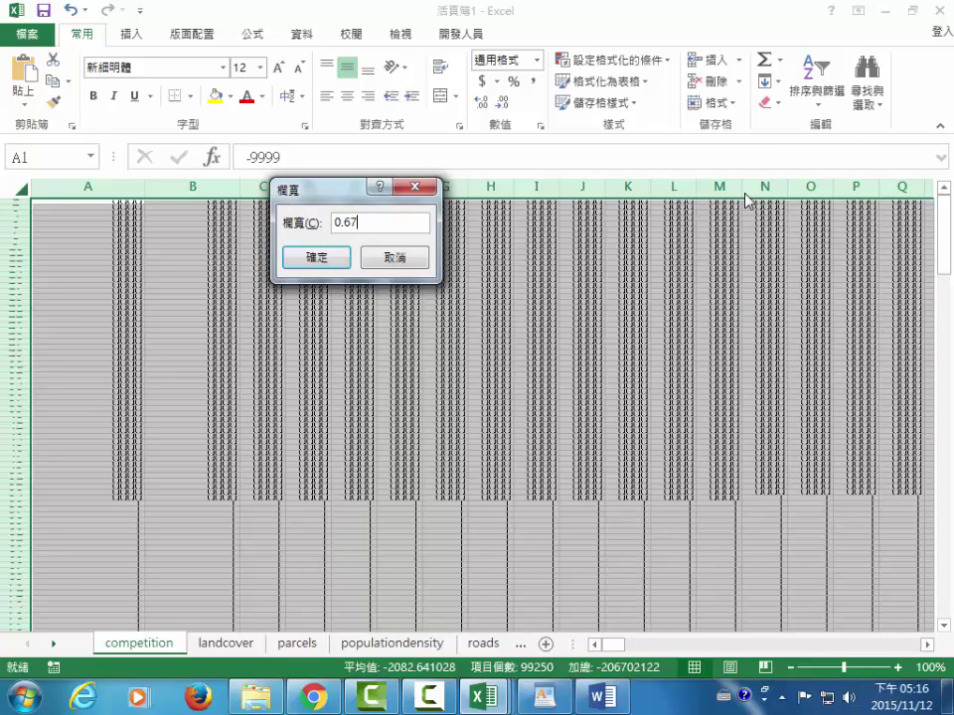
left_click(338, 259)
- Apply a colour-scale preset to the competition grid and zoom out to 20%
left_click(601, 62)
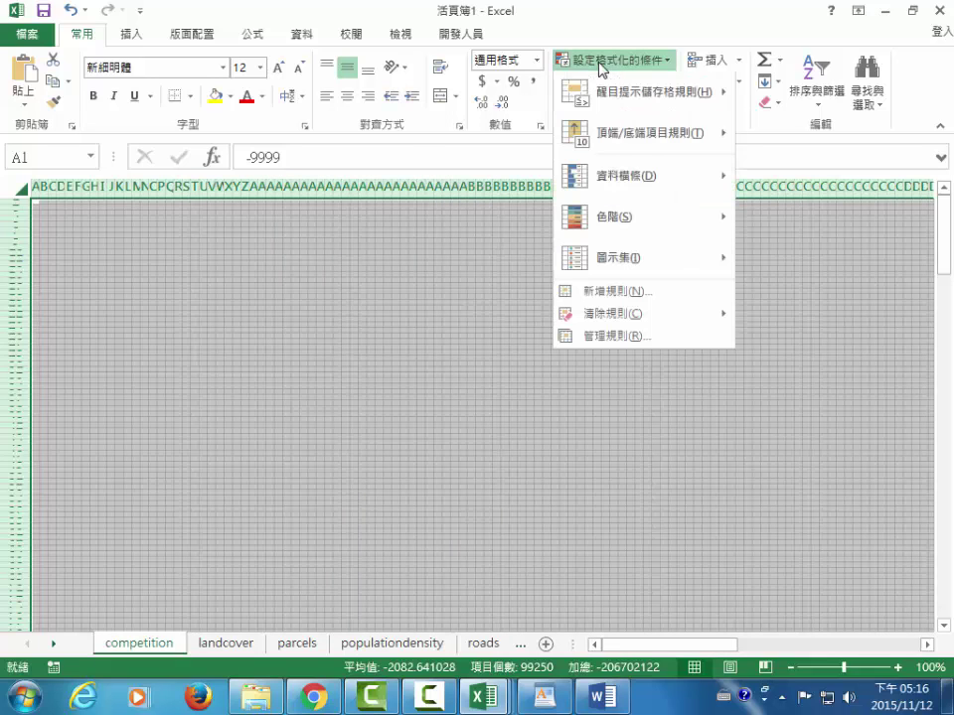
mouse_move(596, 217)
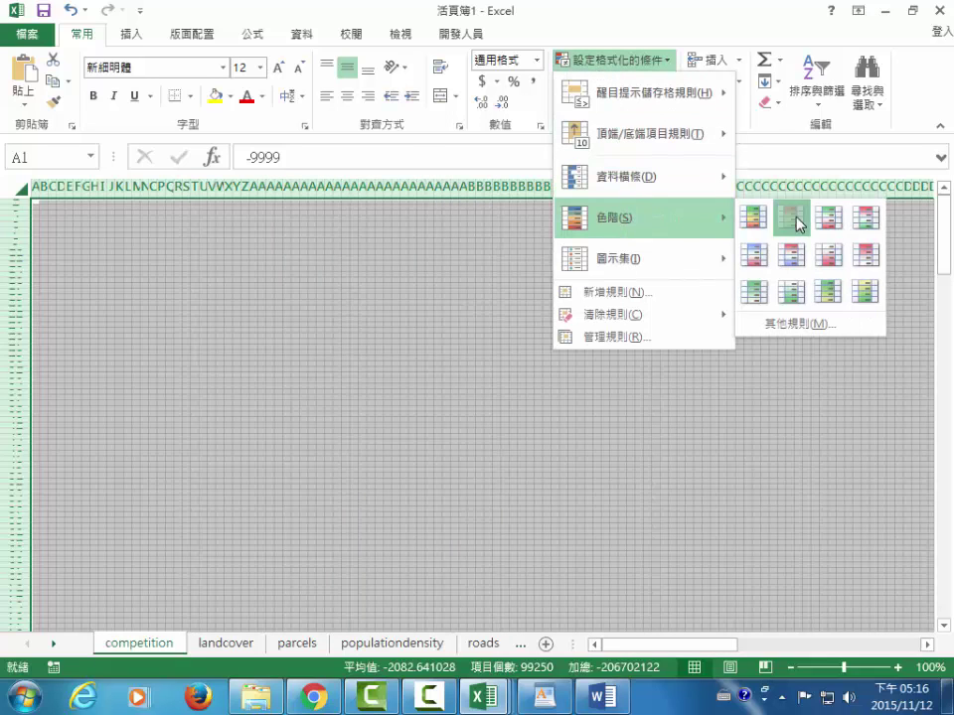
left_click(796, 219)
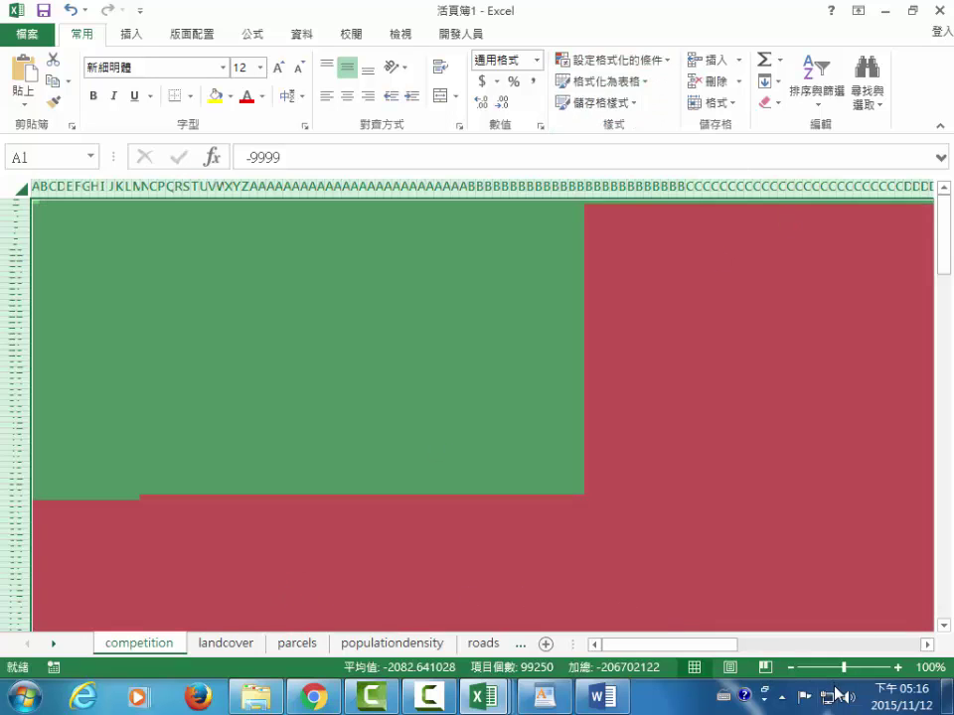
left_click(791, 667)
left_click(791, 667)
left_click(791, 668)
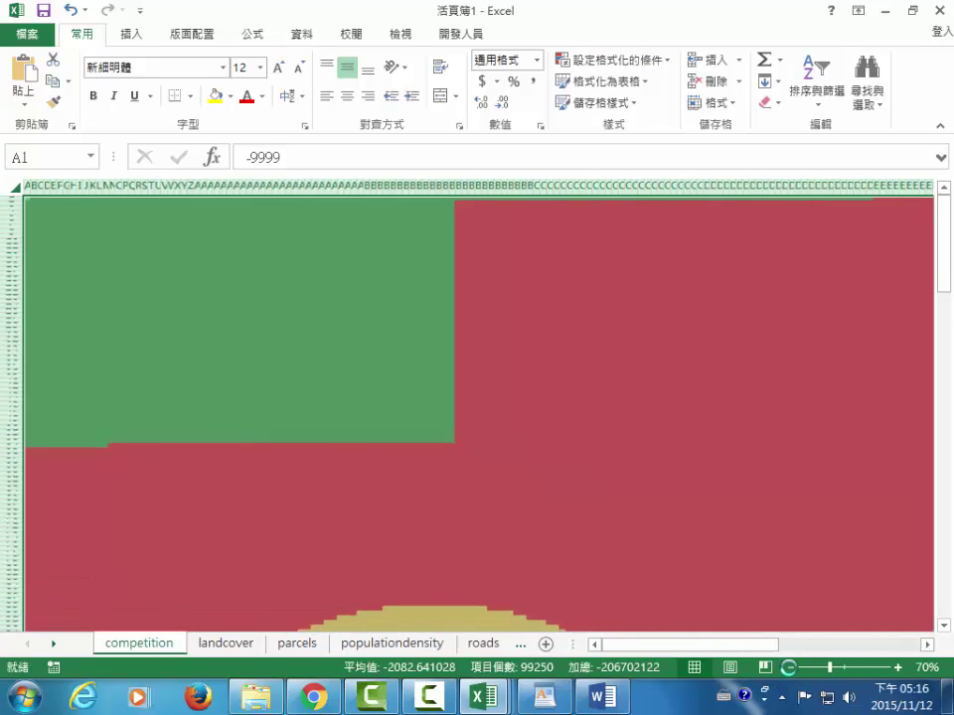
left_click(791, 668)
left_click(791, 668)
left_click(791, 668)
left_click(791, 667)
left_click(791, 667)
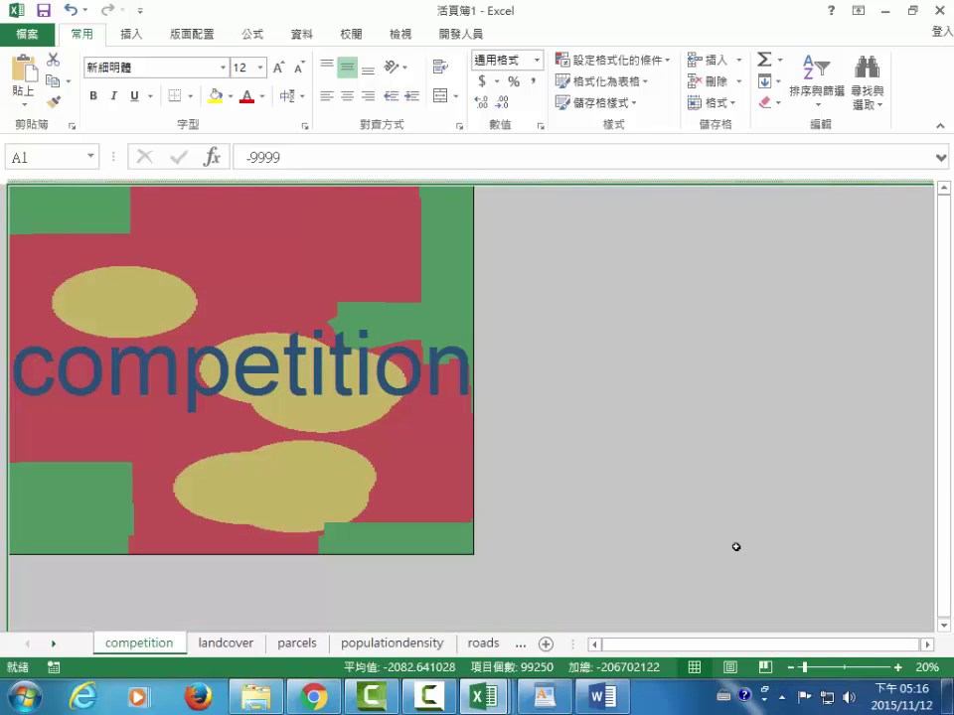
- Run the Show_UserForm macro from the Developer tab's macro list
left_click(460, 36)
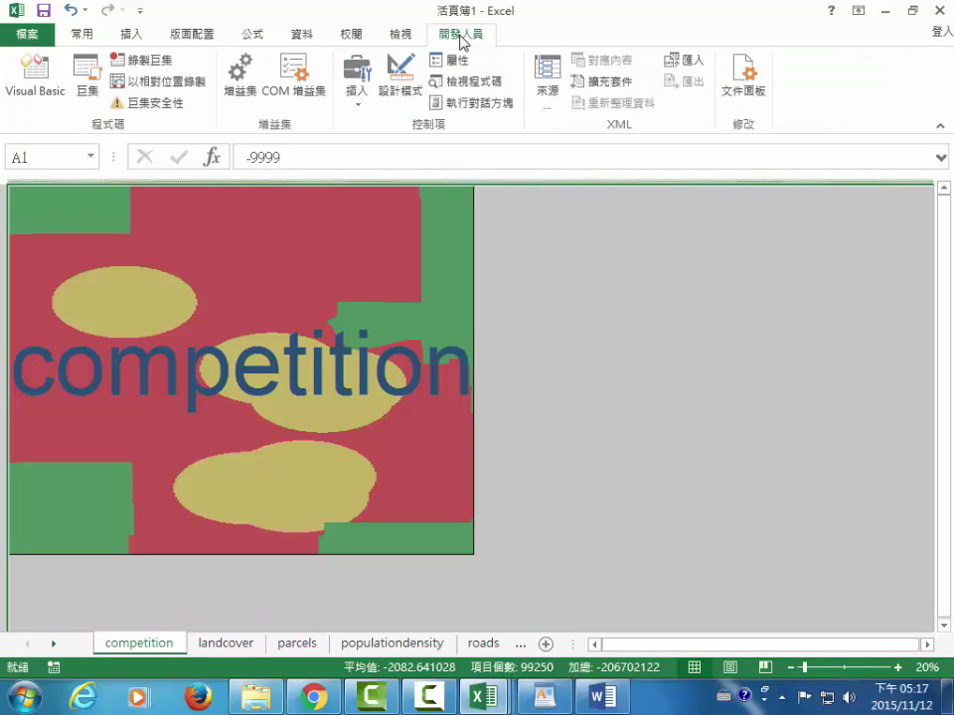
left_click(87, 81)
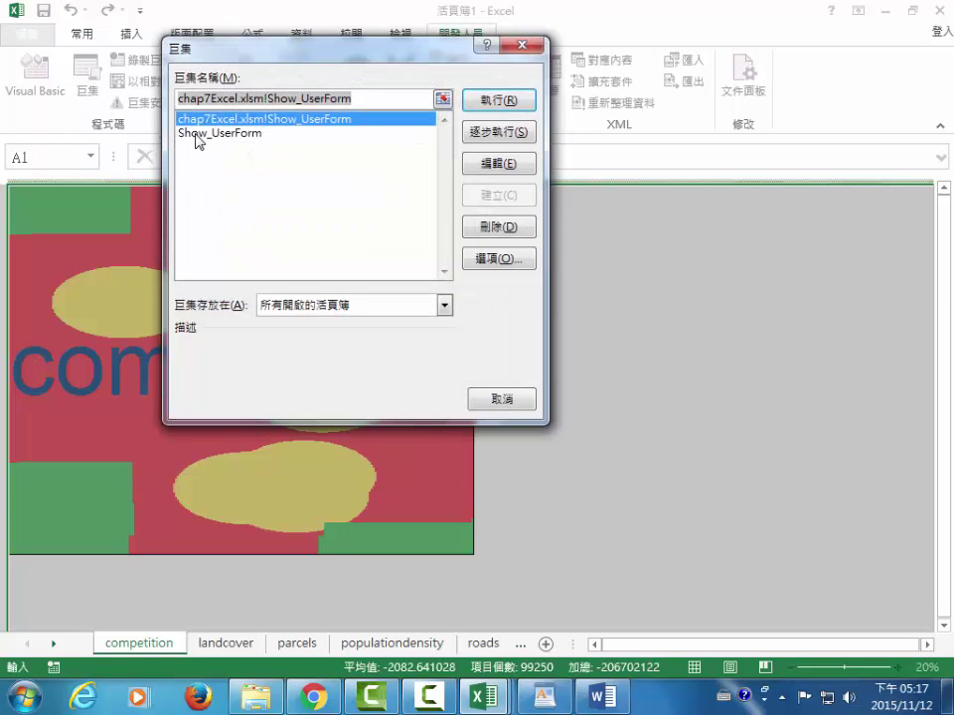
left_click(196, 134)
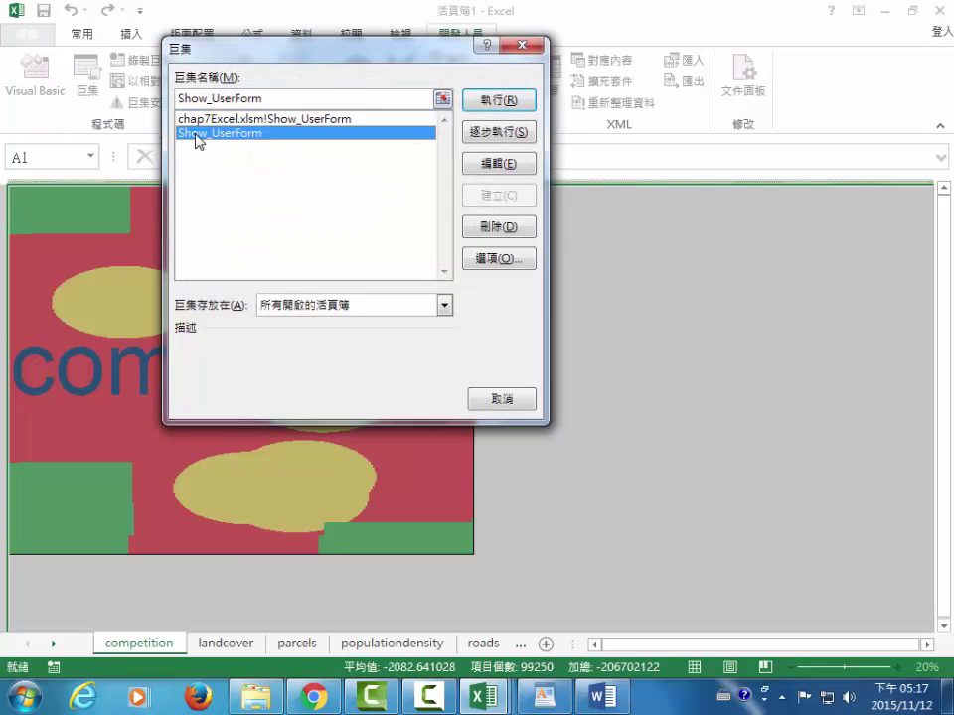
left_click(487, 102)
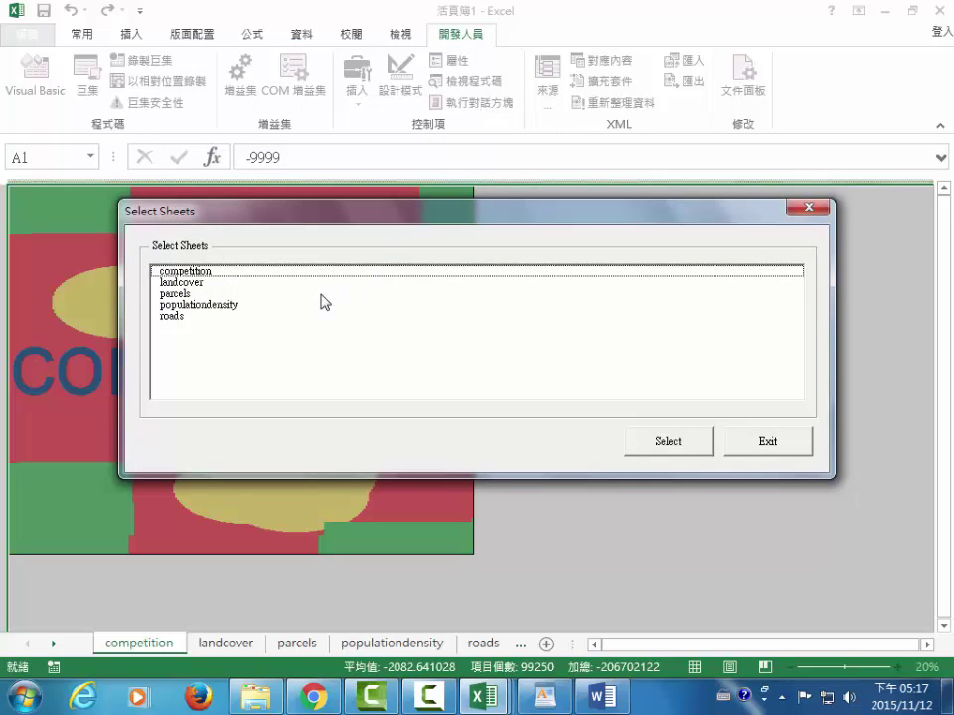
- Select competition, landcover, parcels, populationdensity and roads in the form and confirm
left_click(203, 272)
left_click(195, 284)
left_click(189, 294)
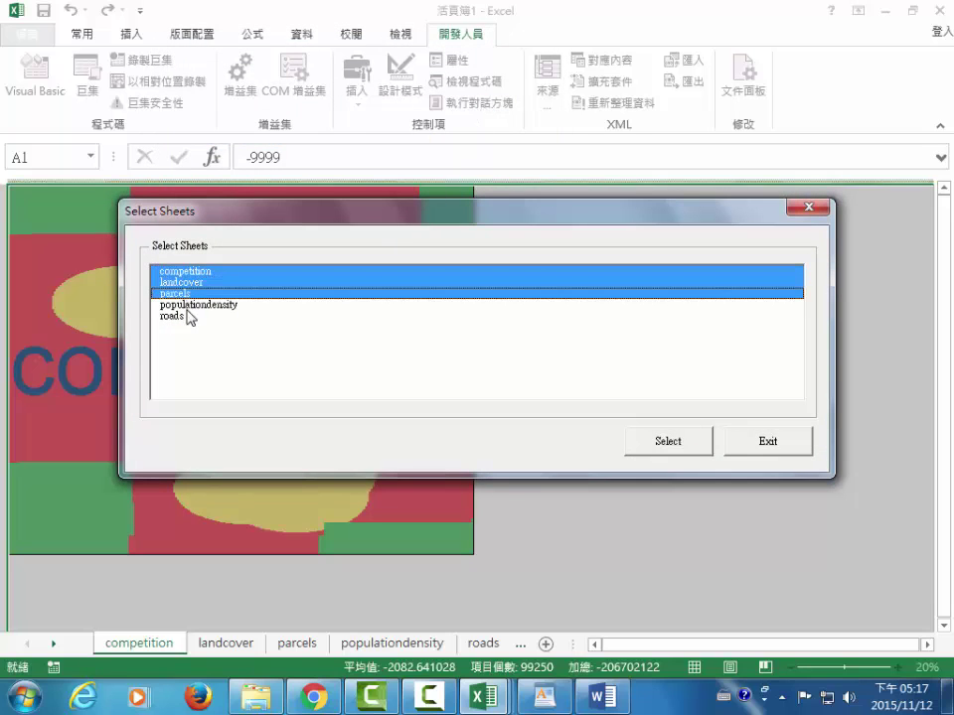
left_click(191, 305)
left_click(172, 317)
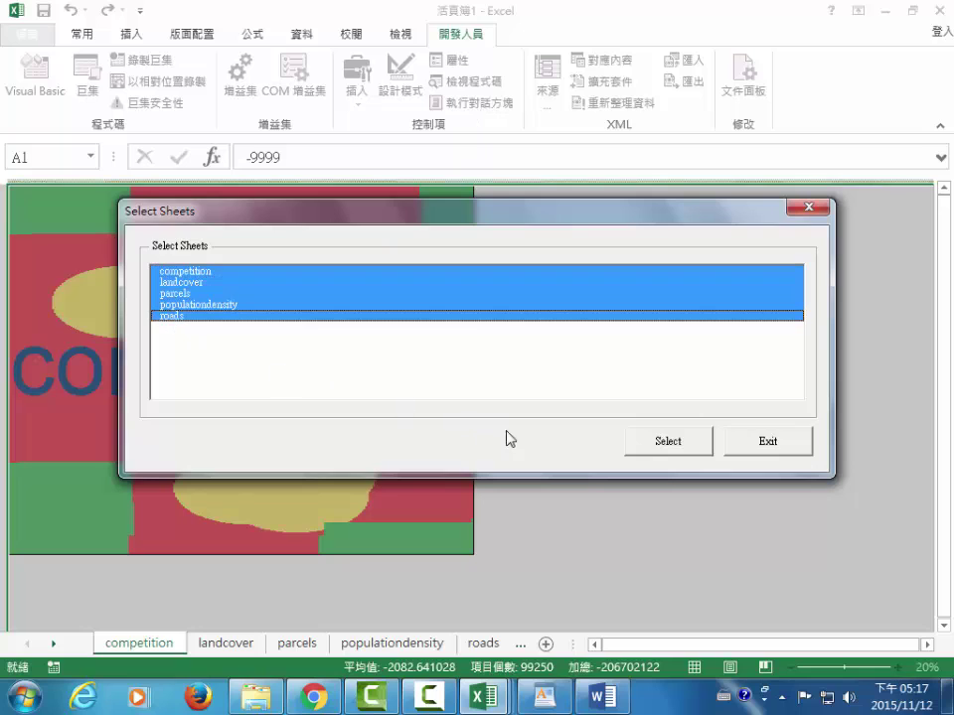
left_click(662, 451)
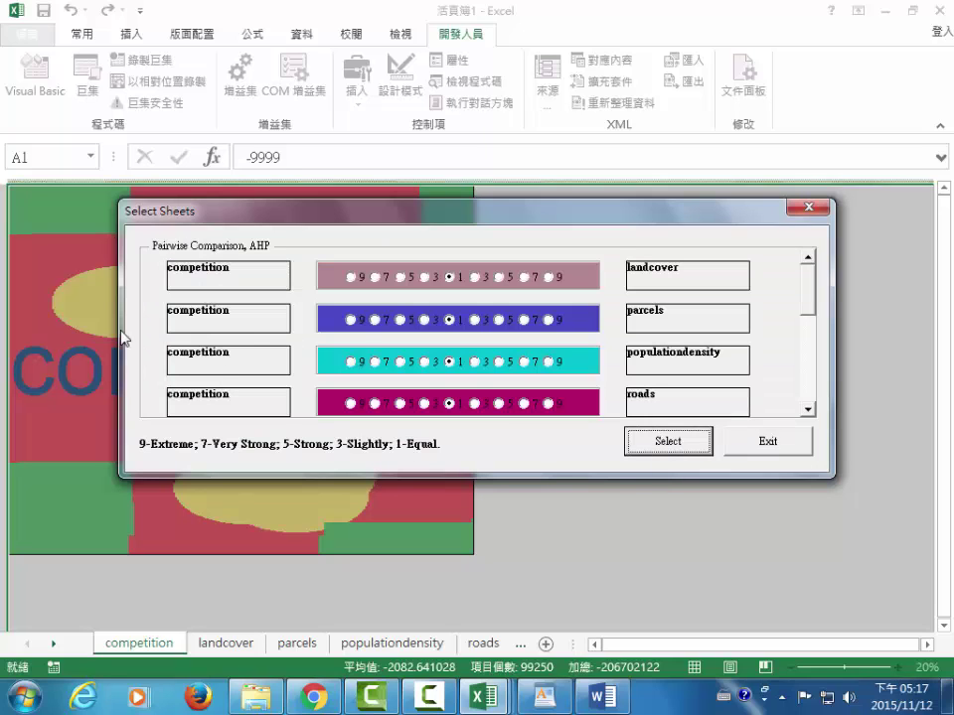
- Rate competition 3 over landcover and parcels, 5 over populationdensity, and compute the result
left_click(427, 277)
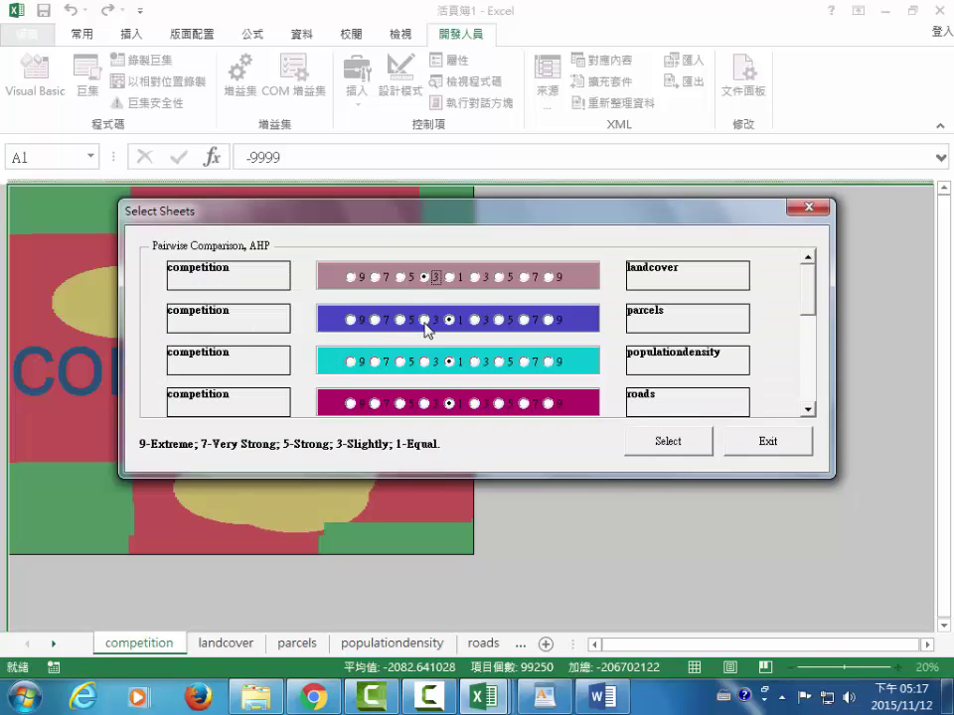
left_click(425, 320)
left_click(401, 363)
left_click(668, 444)
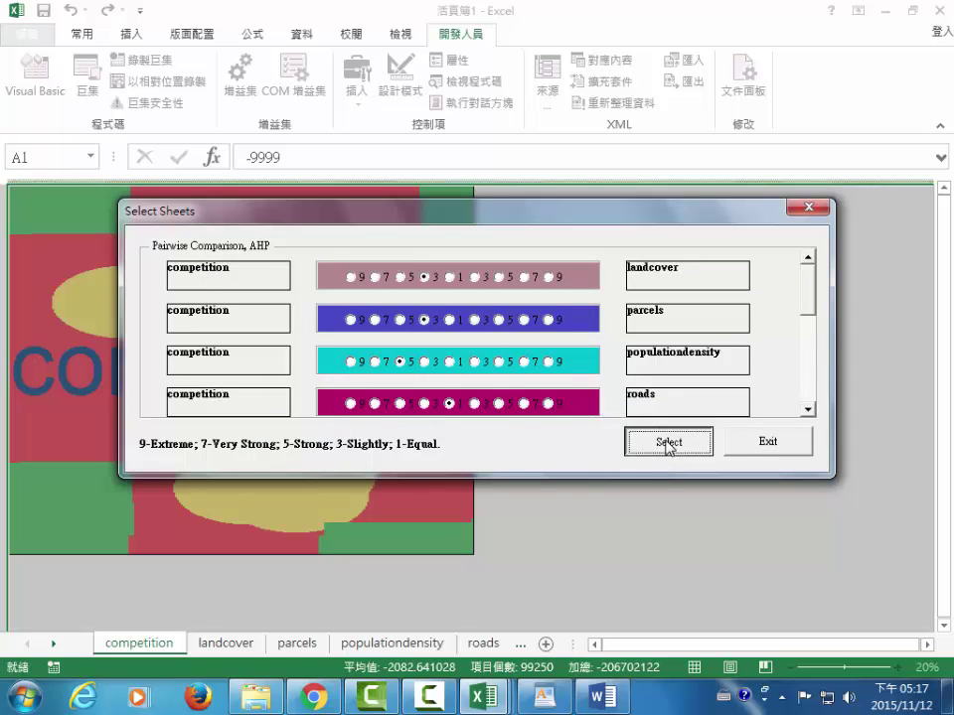
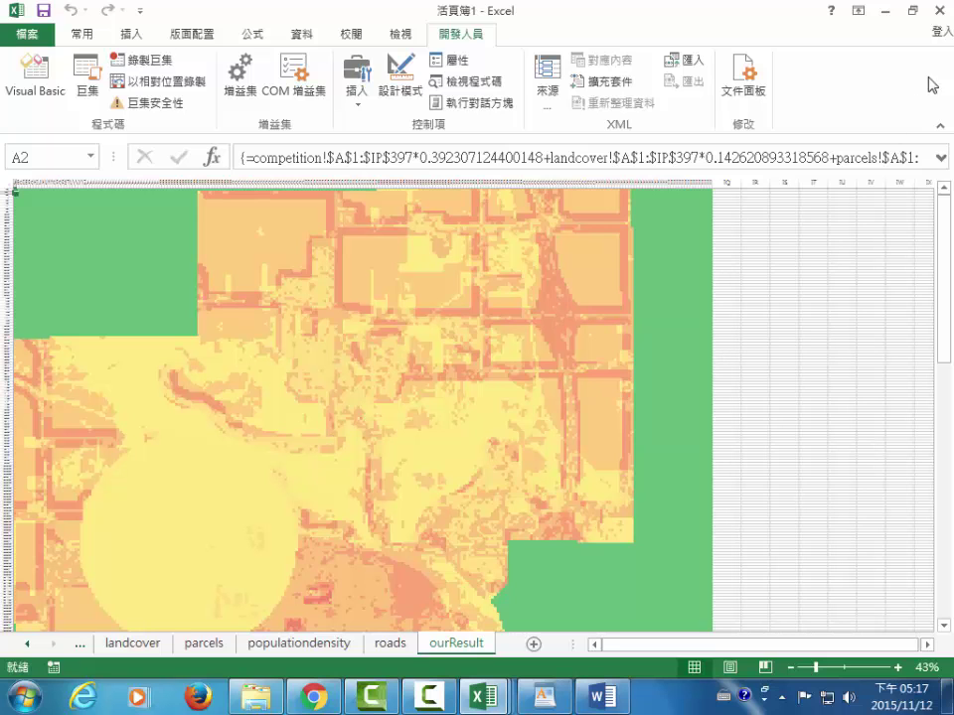
- Minimize the 活頁簿1 workbook and VBA editor and close WordPad, revealing the ourResult sheet
left_click(885, 14)
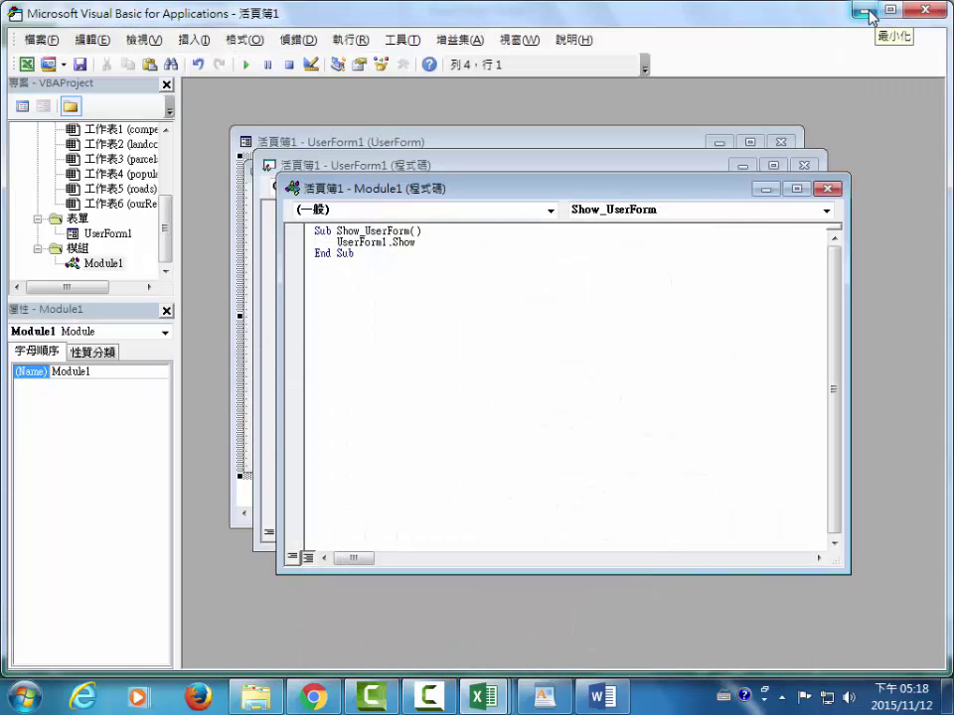
left_click(867, 11)
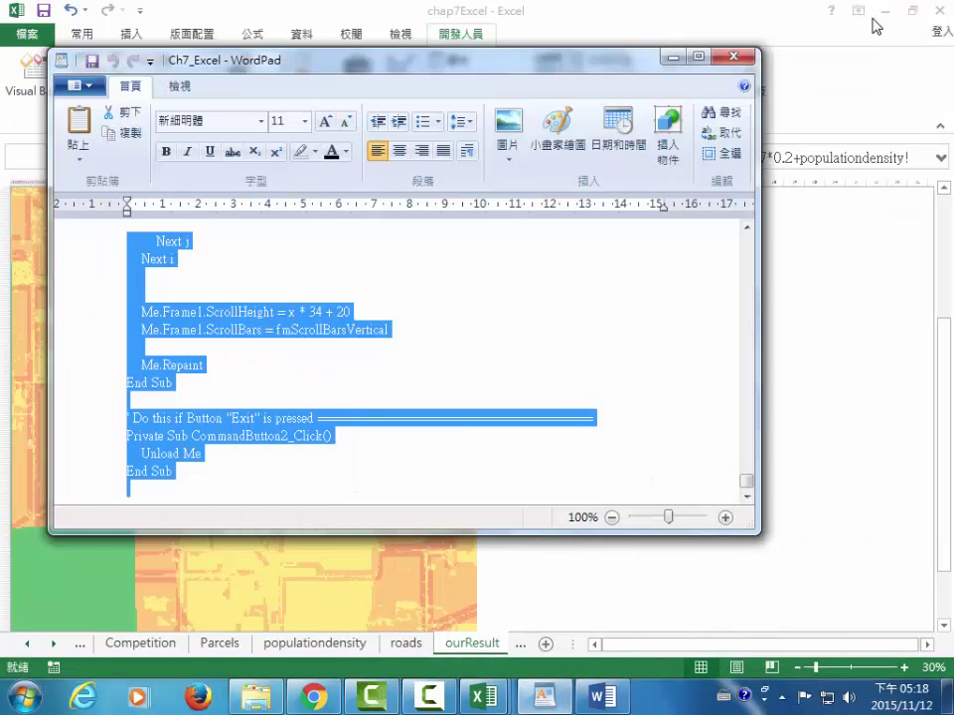
left_click(734, 57)
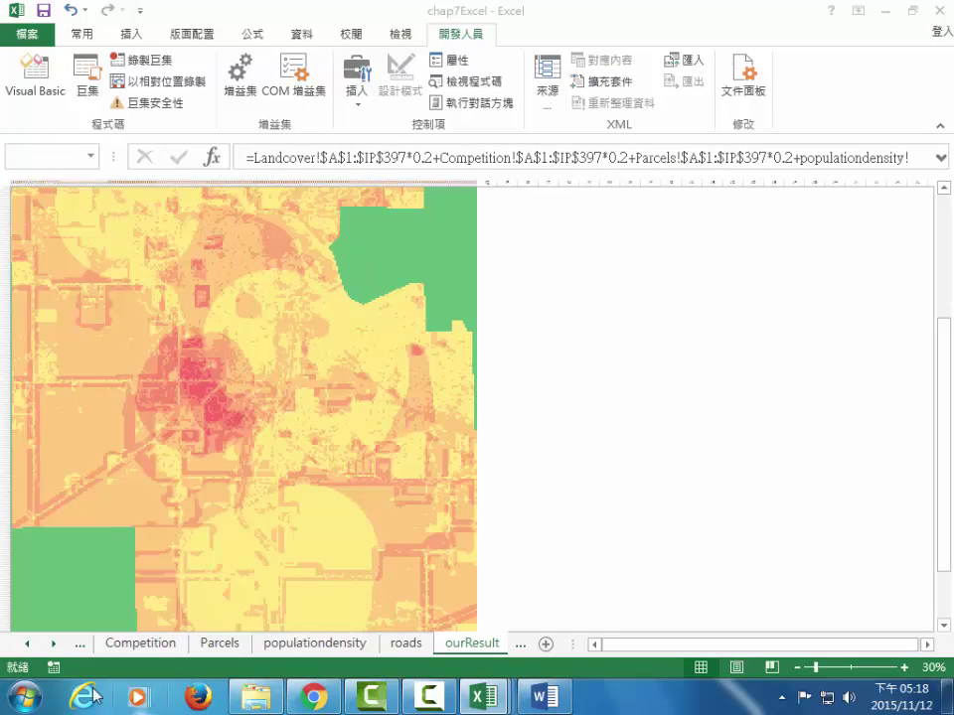
- Launch ArcMap 10.3.1 from the ArcGIS folder in the Start menu's All Programs list
left_click(27, 696)
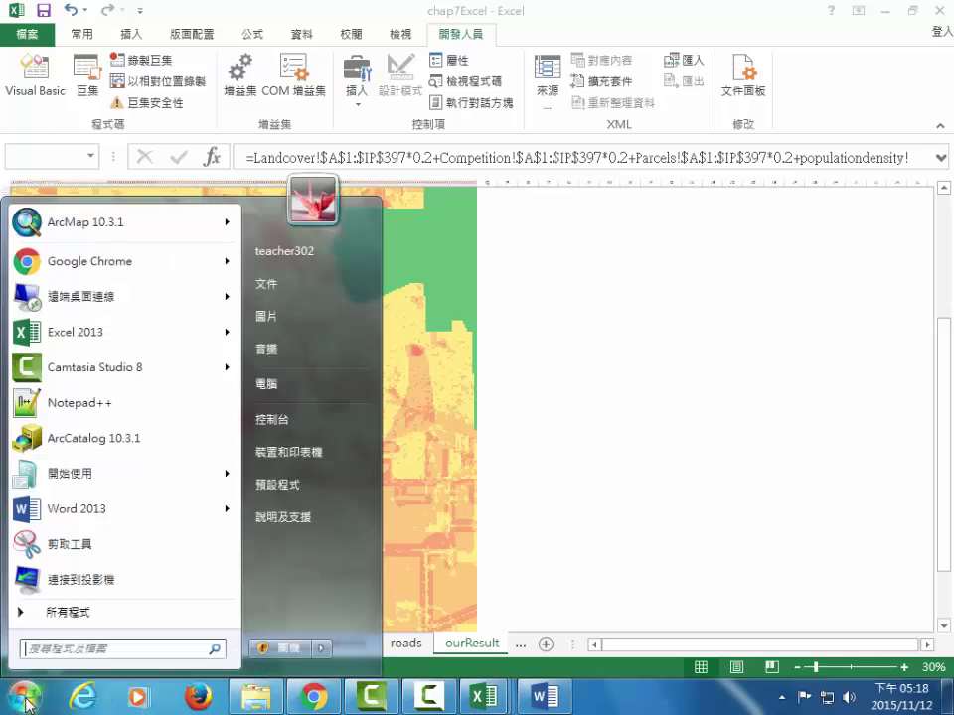
left_click(78, 614)
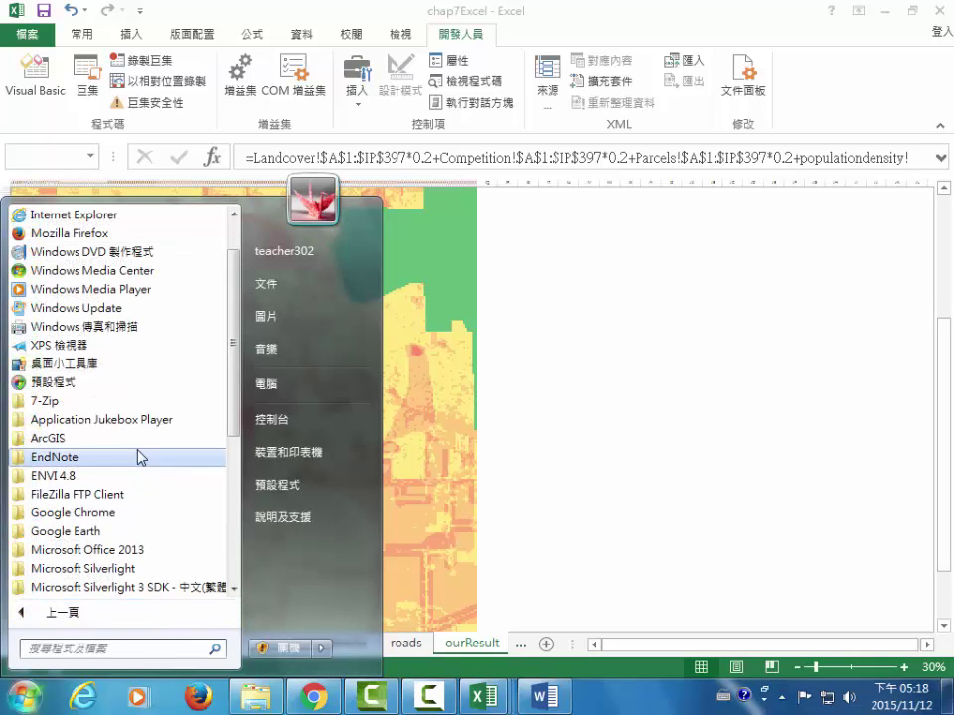
left_click(112, 447)
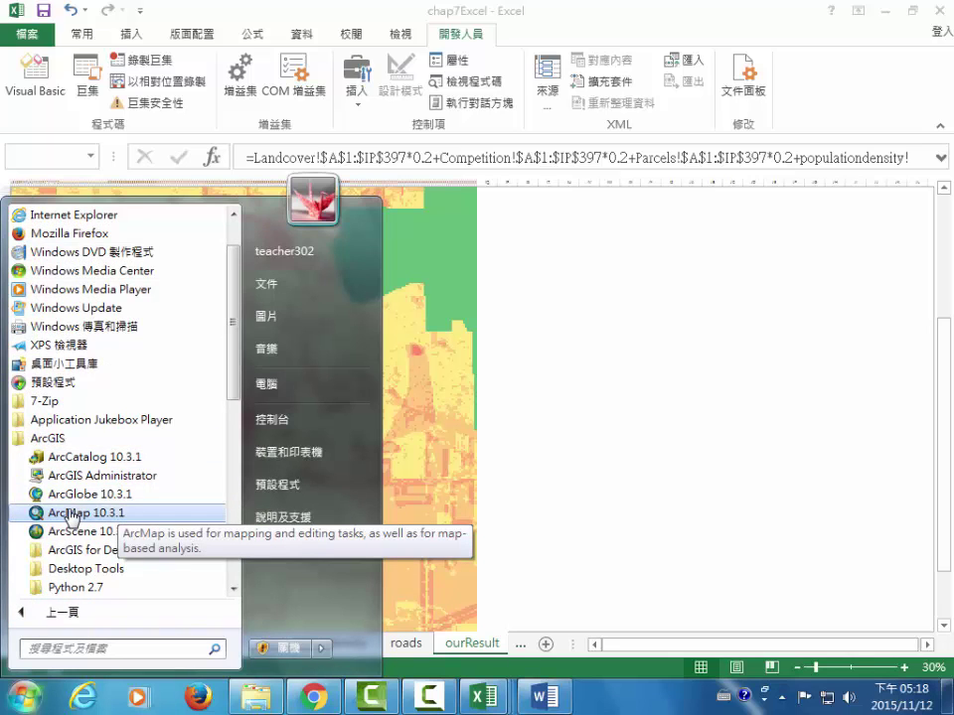
left_click(71, 514)
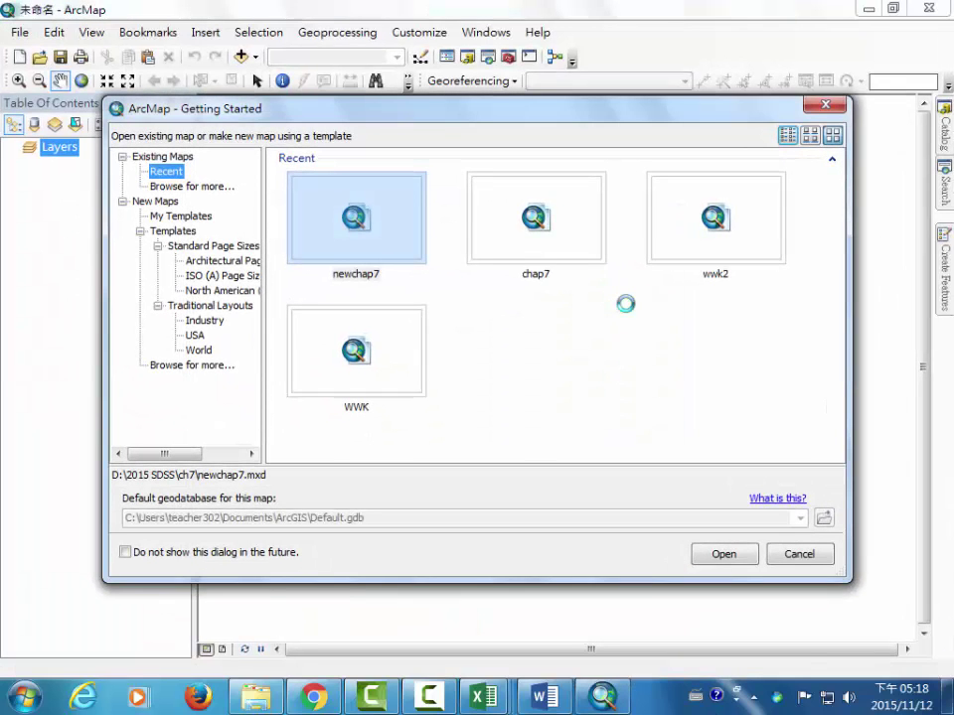
- Start a blank map and add the test_bufimp, test_fema, test_green, test_hysoil and test_slope grids
left_click(799, 554)
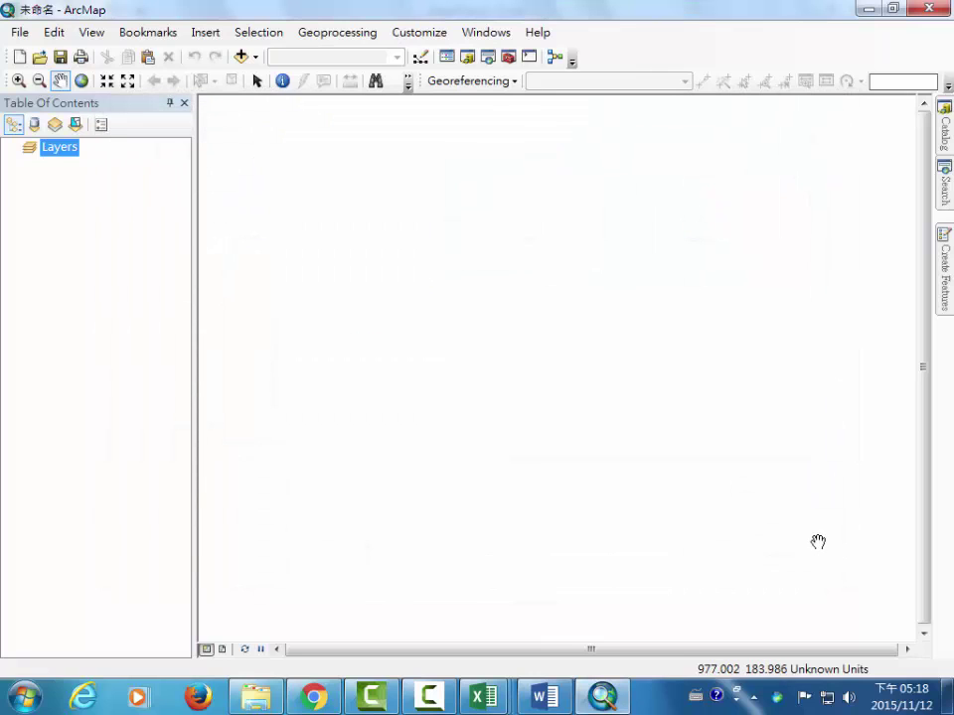
left_click(241, 58)
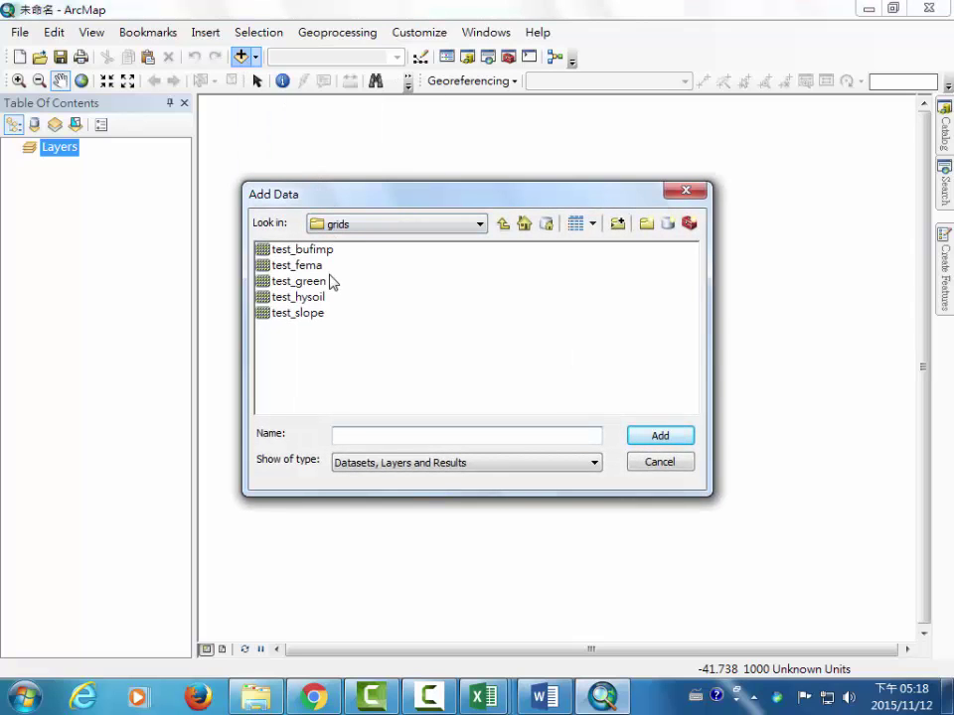
left_click(300, 251)
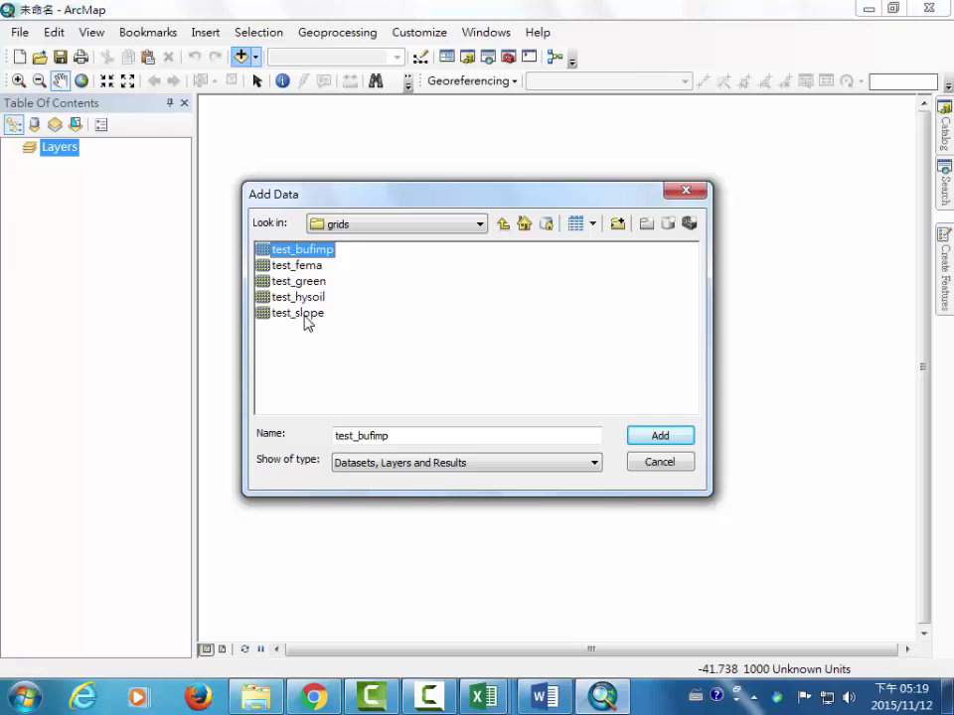
left_click(306, 316, "shift")
left_click(638, 440)
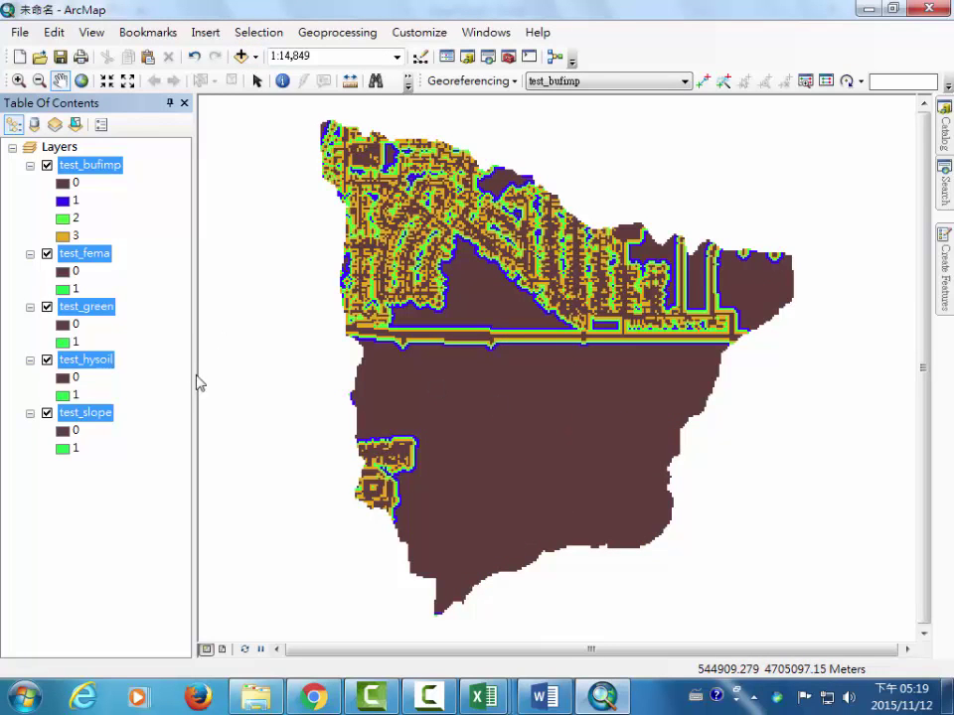
left_click(46, 165)
left_click(47, 254)
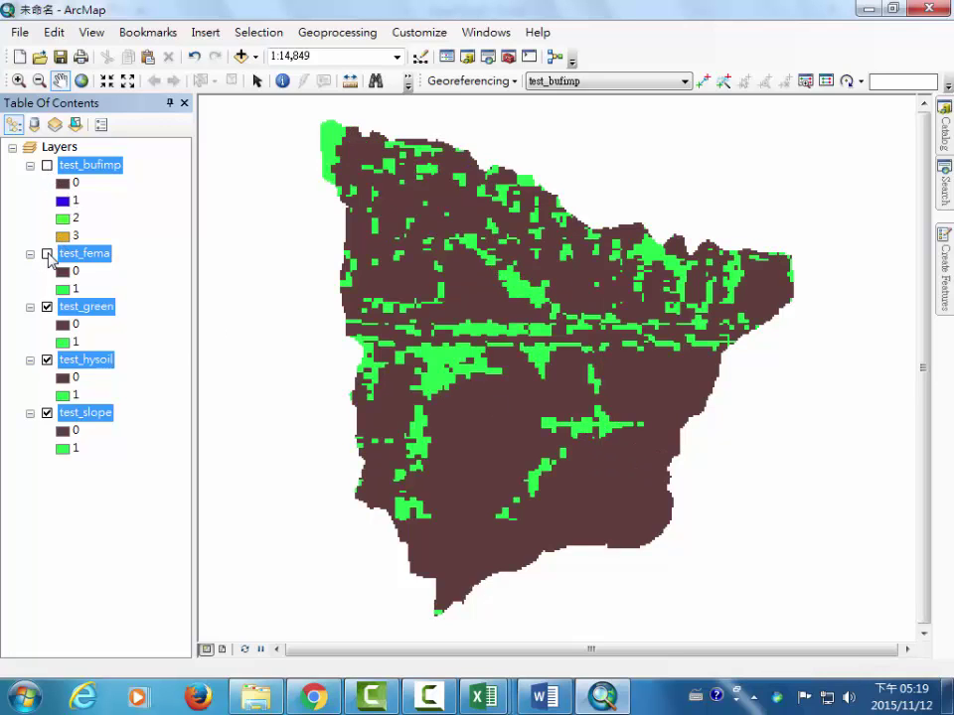
left_click(47, 307)
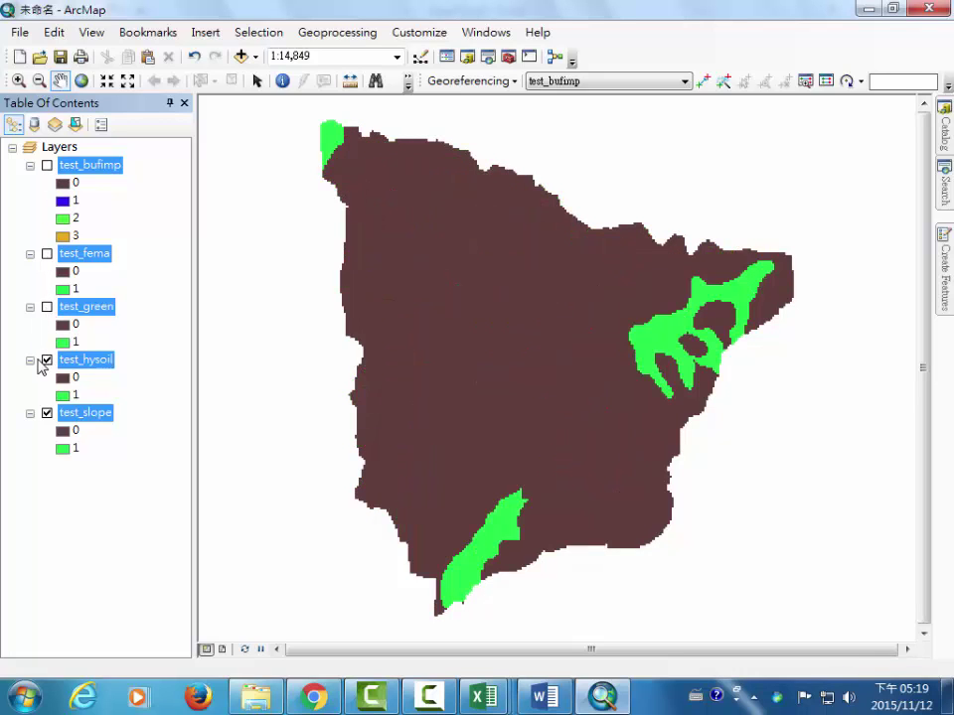
left_click(47, 360)
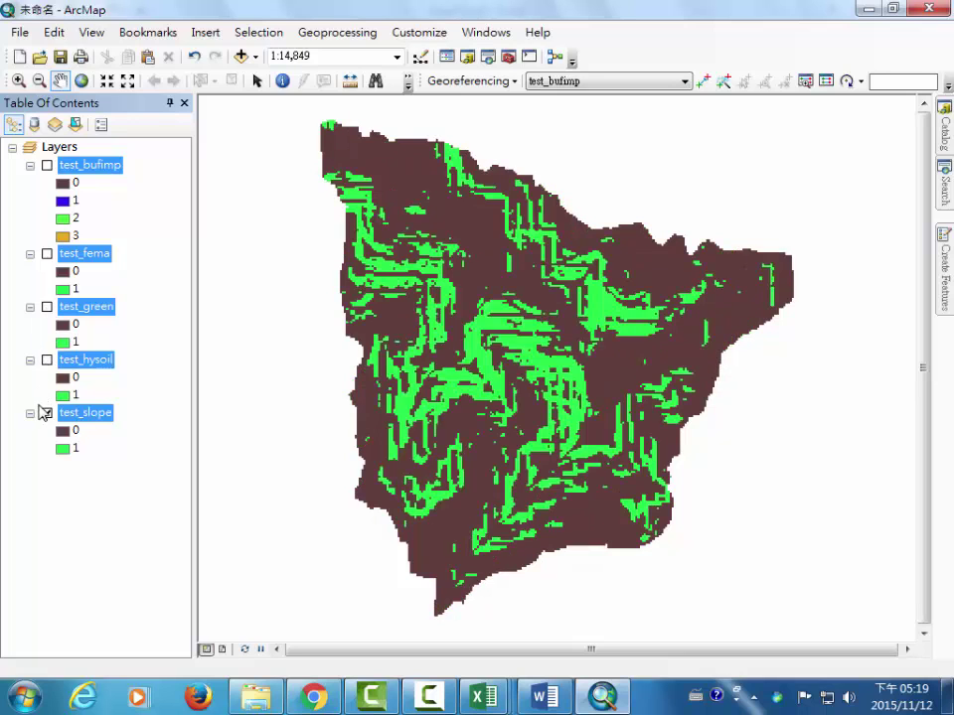
left_click(45, 413)
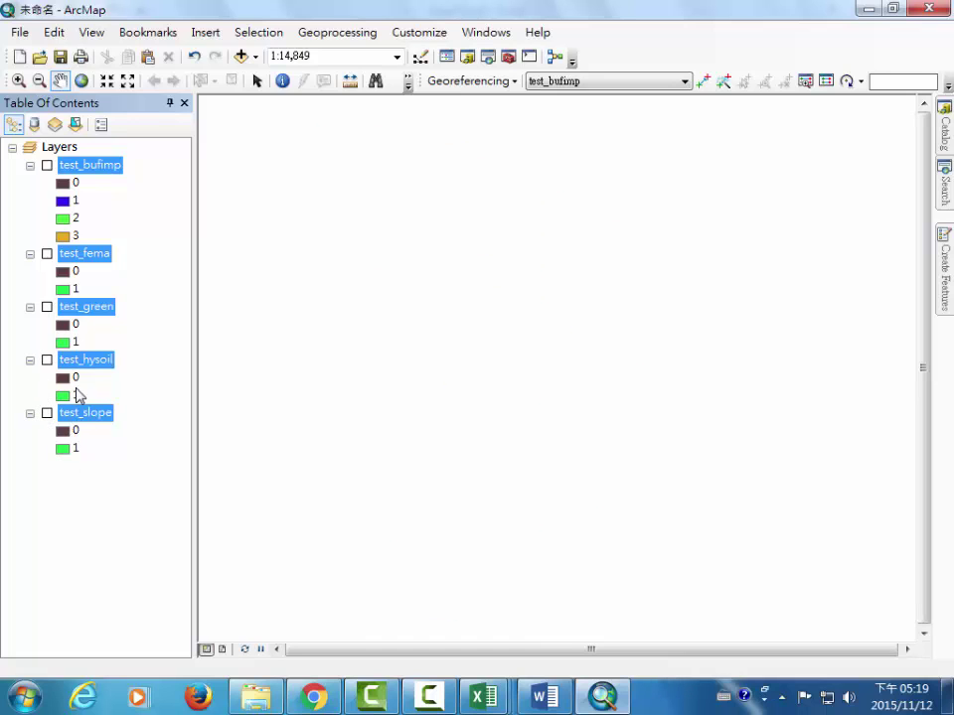
left_click(46, 413)
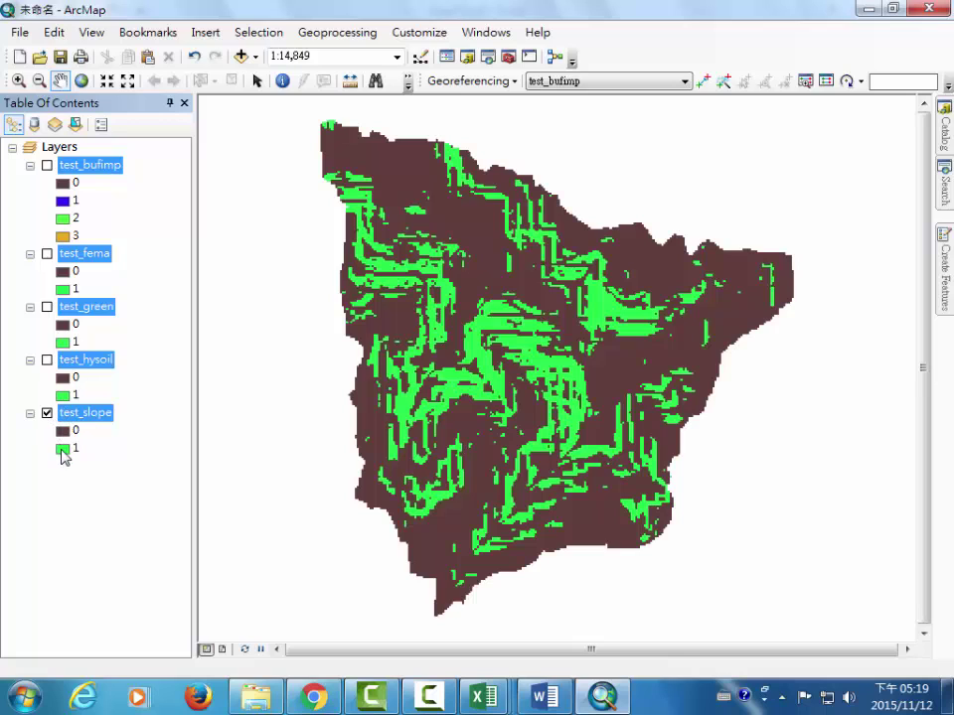
left_click(47, 361)
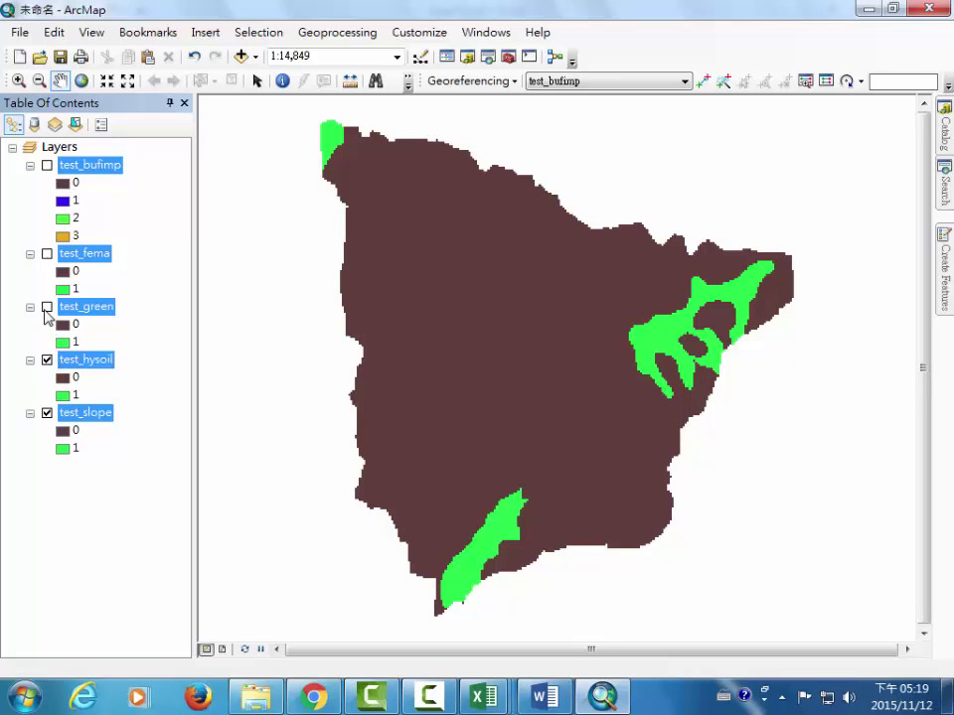
left_click(45, 308)
left_click(46, 254)
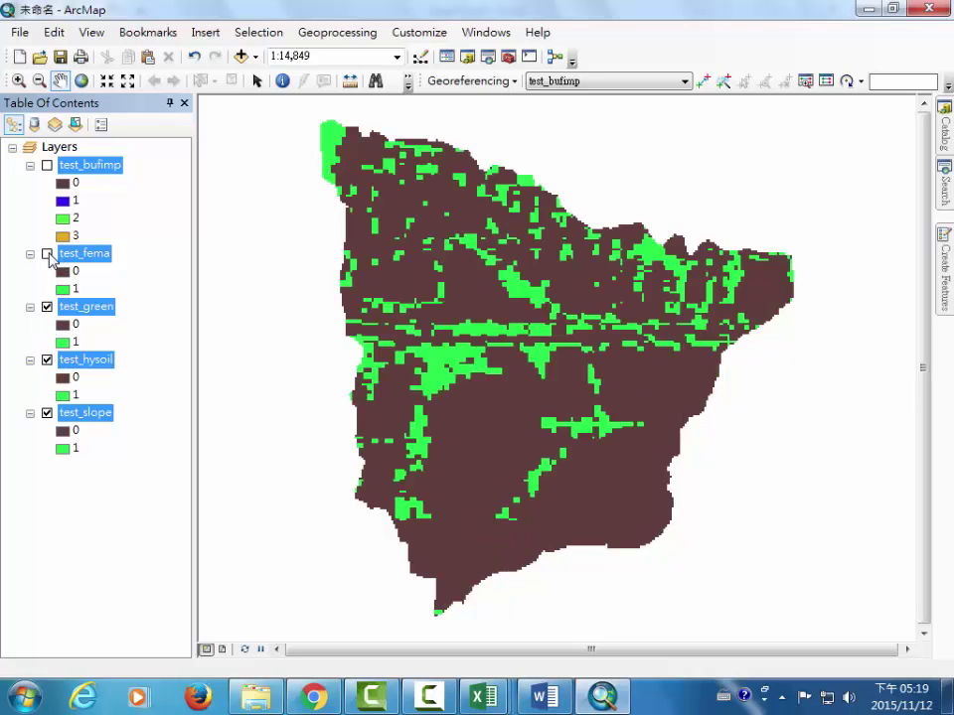
left_click(46, 166)
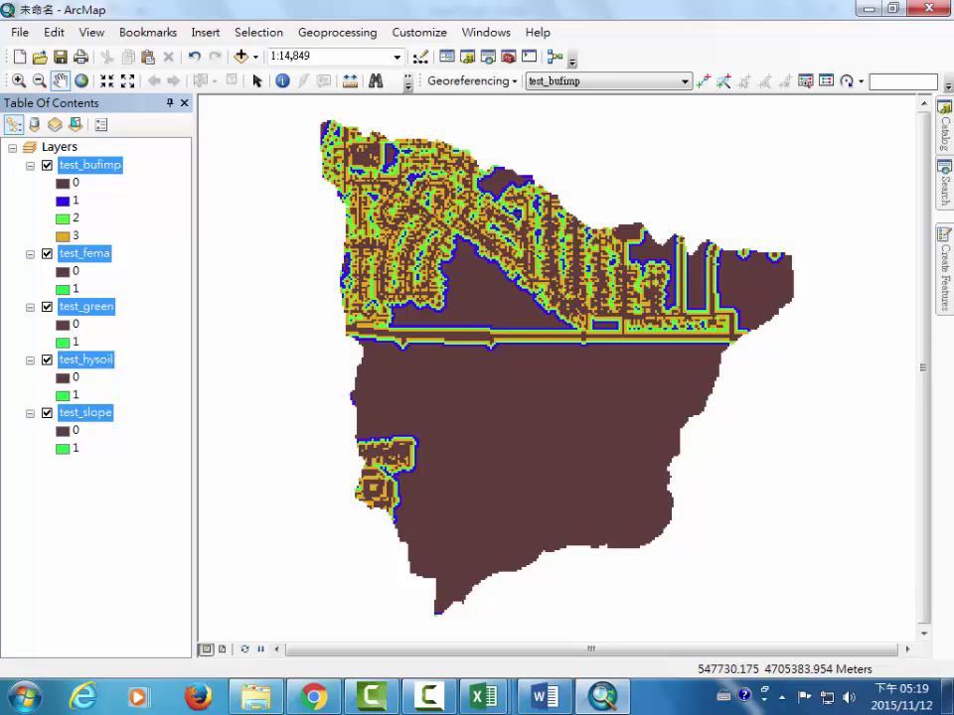
- In Catalog, browse to the ch7 folder under D:\2015 SDSS
left_click(947, 139)
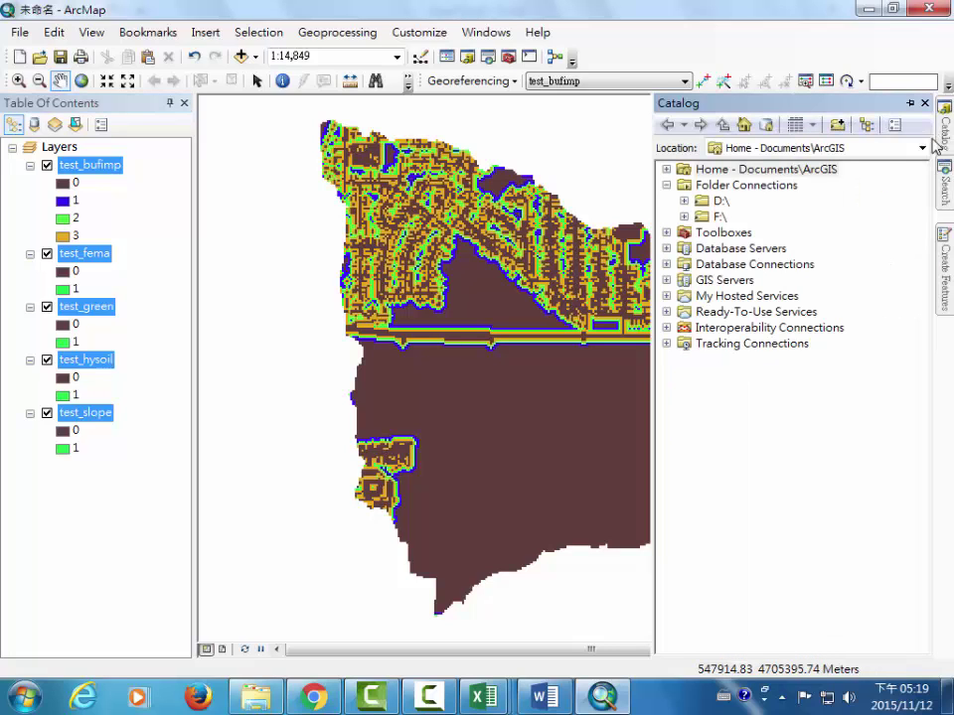
left_click(718, 202)
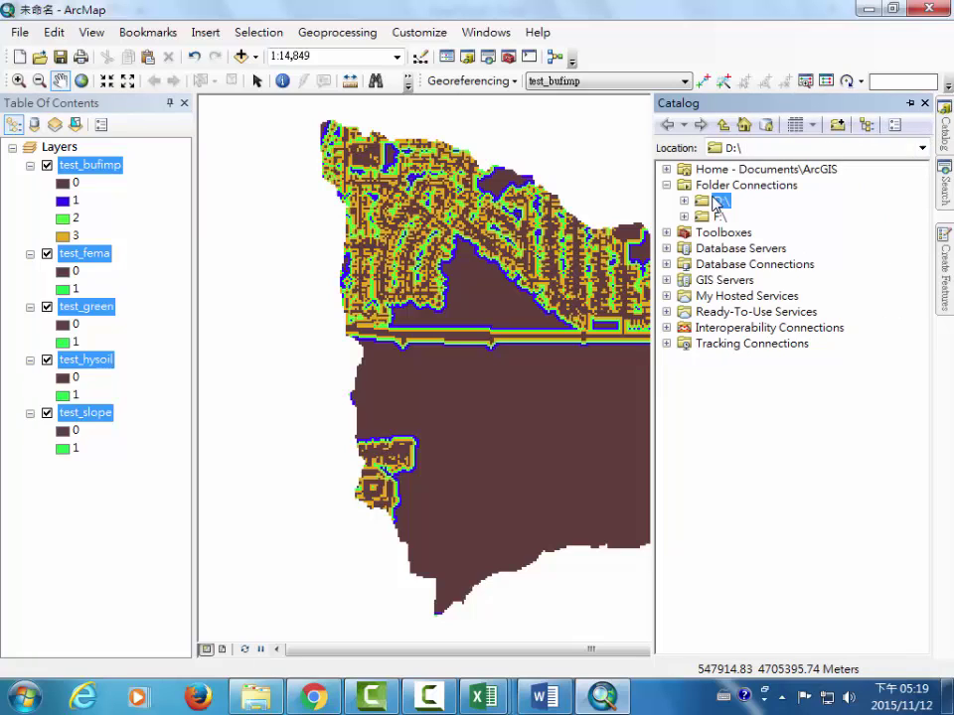
left_click(684, 201)
left_click(702, 217)
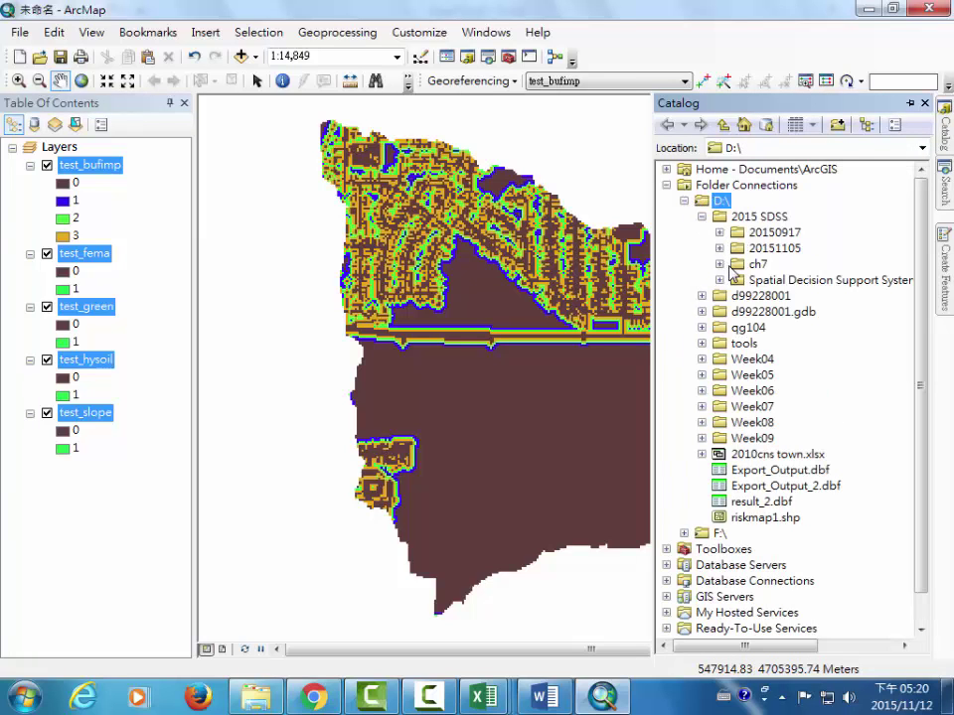
left_click(738, 264)
- Create a new toolbox in ch7 and name it chap7t
right_click(739, 267)
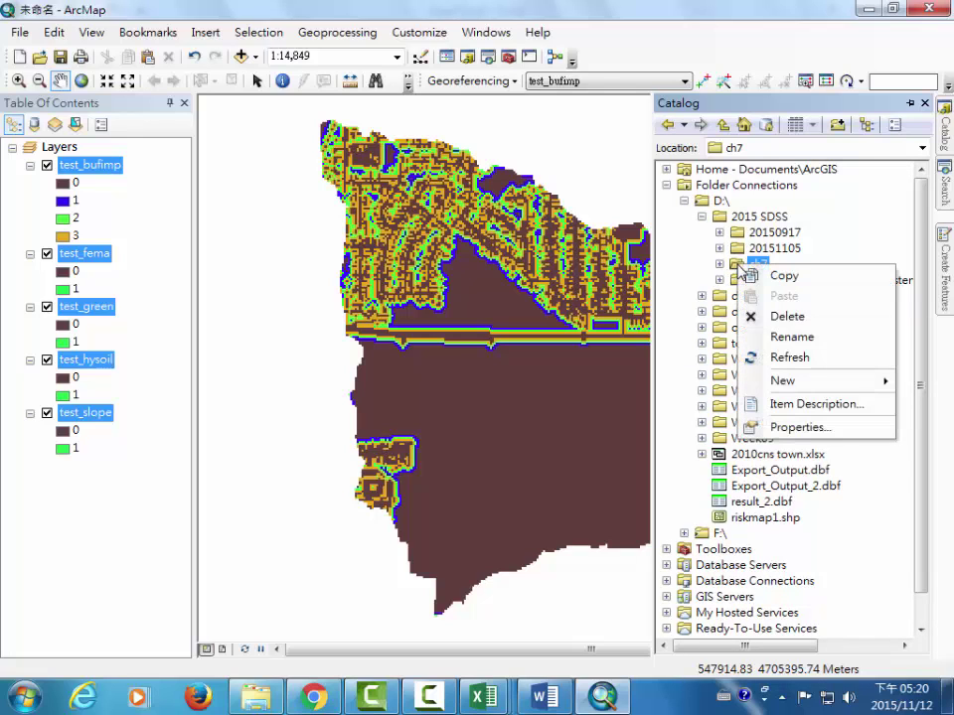
mouse_move(795, 393)
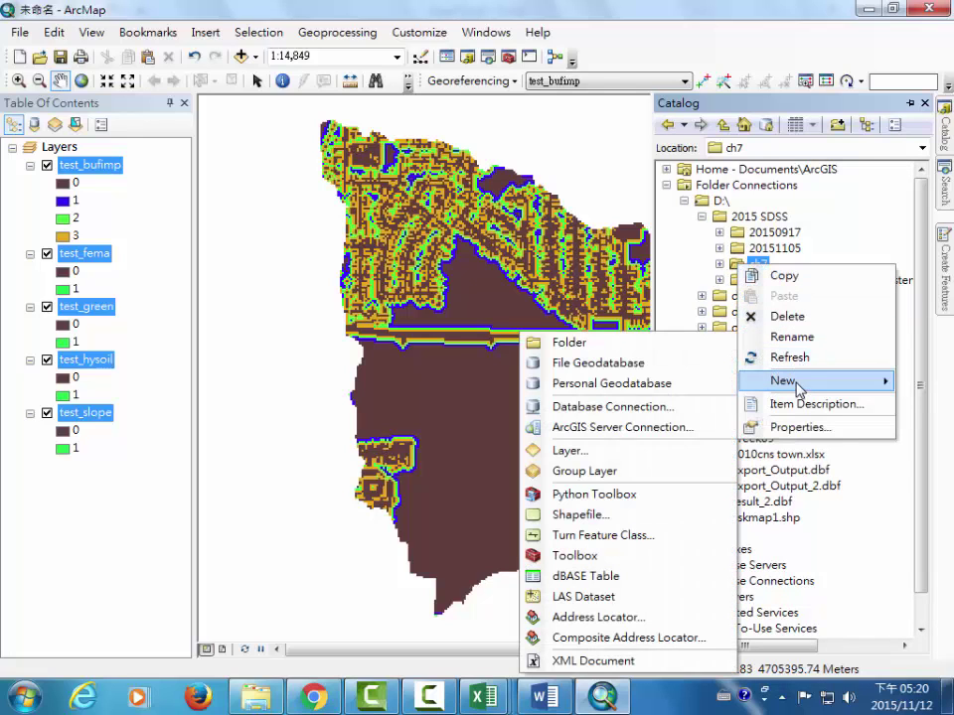
left_click(581, 557)
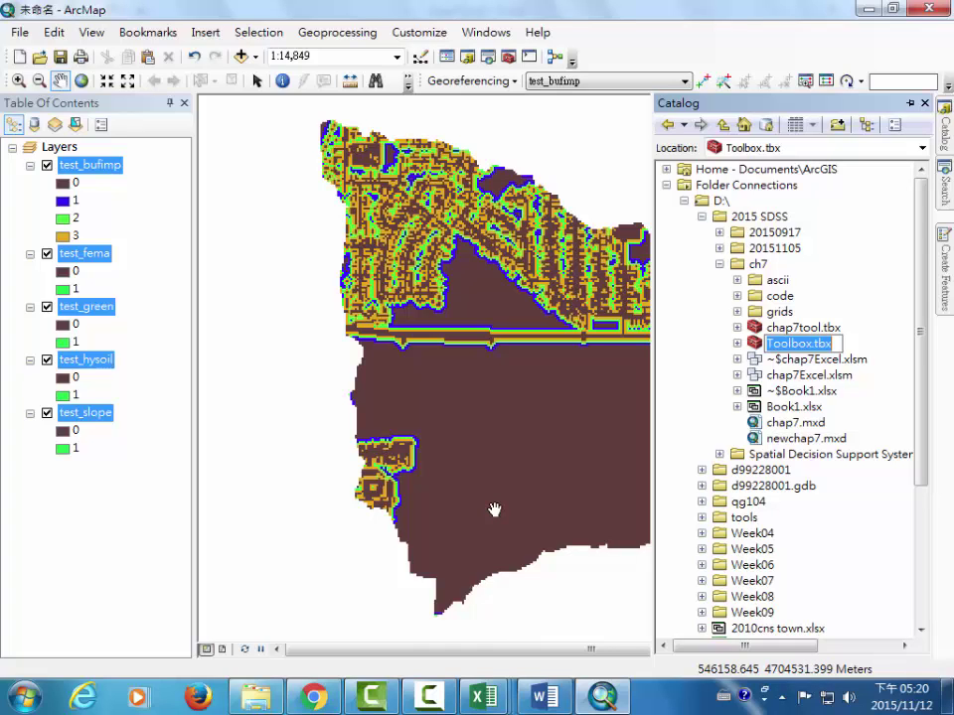
key("BackSpace")
type("ch")
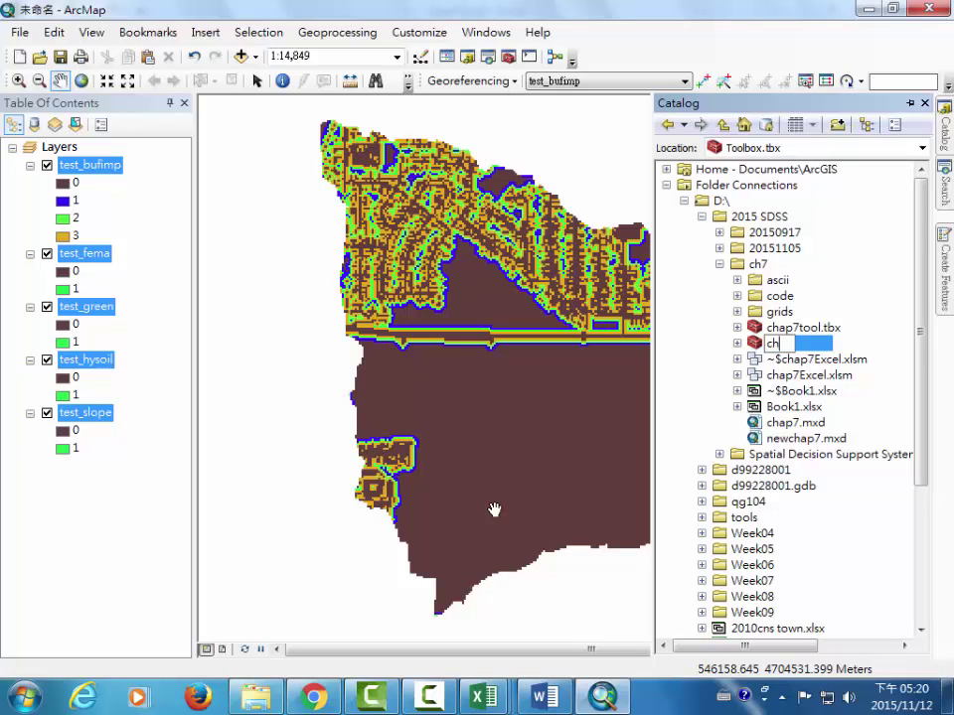
type("ap7")
type("t")
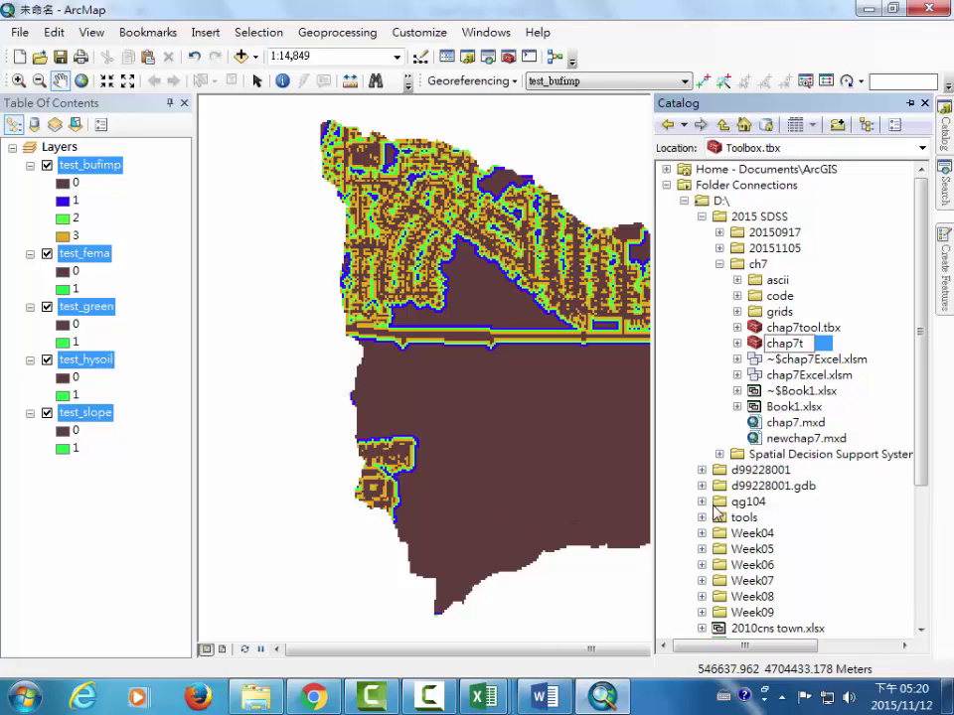
key("Return")
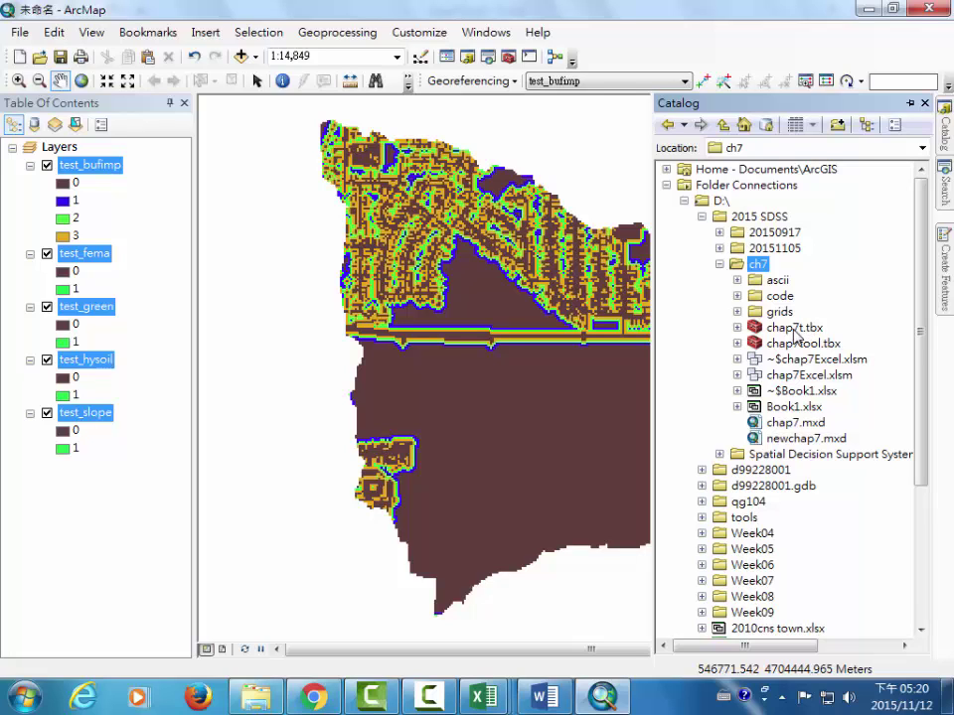
- Add a new model to chap7t.tbx and open its empty ModelBuilder window
right_click(787, 330)
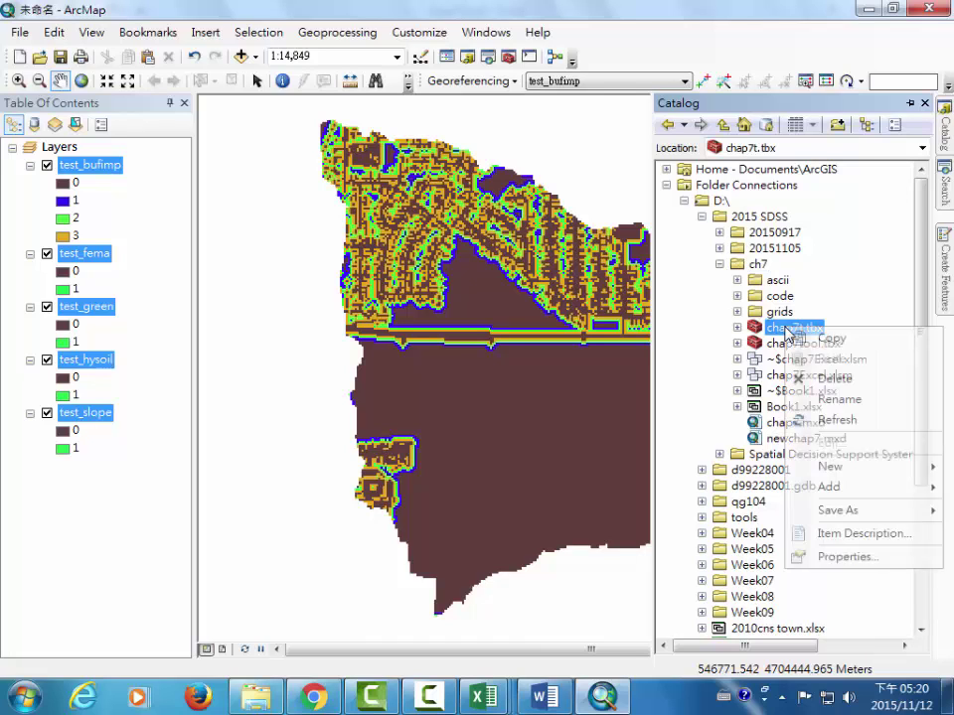
mouse_move(843, 465)
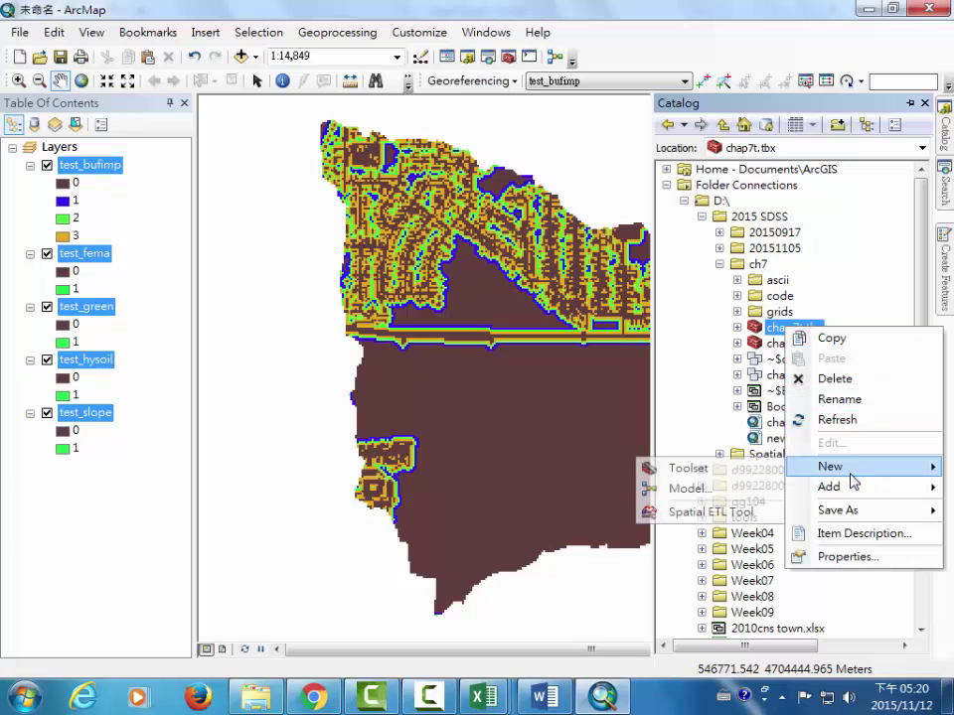
left_click(684, 489)
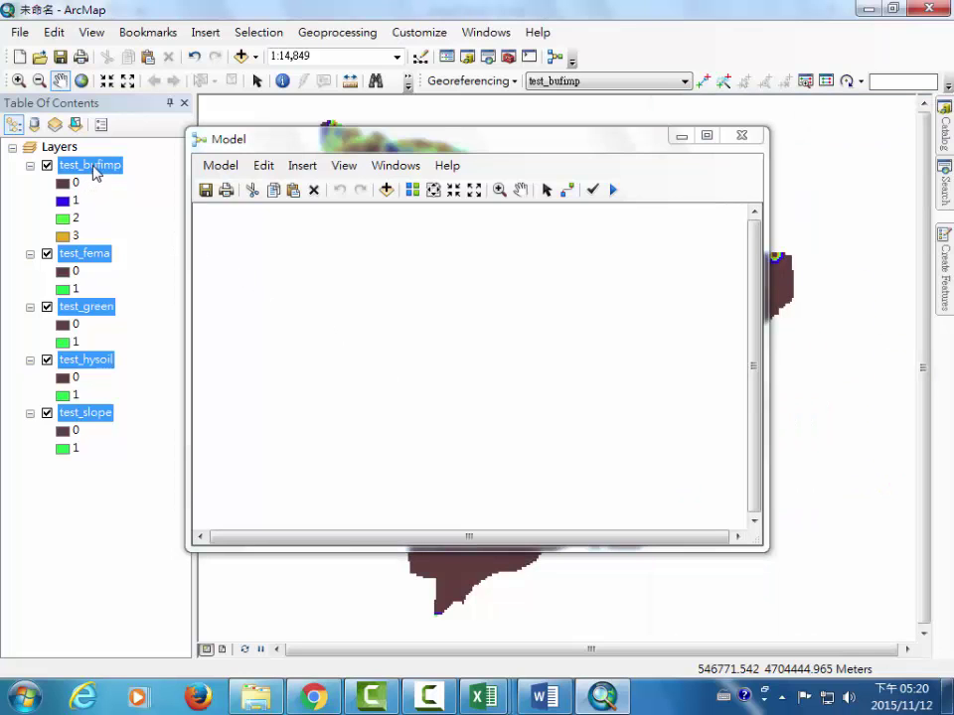
- Drag test_bufimp, test_fema, test_green, test_hysoil and test_slope into the model
left_click(93, 167)
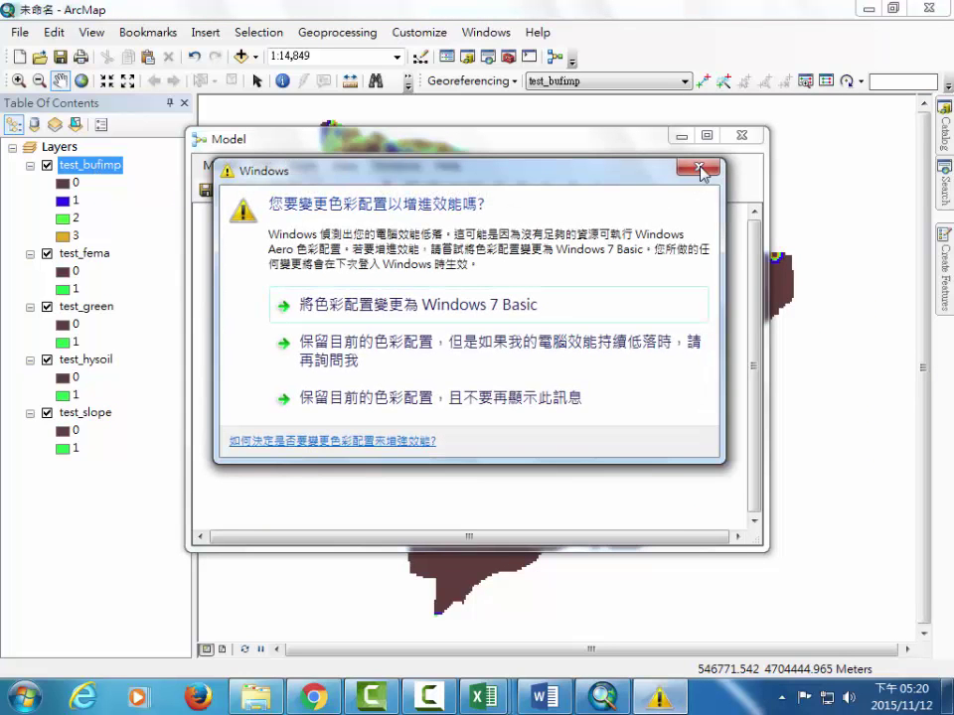
left_click(700, 169)
left_click_drag(96, 167, 255, 243)
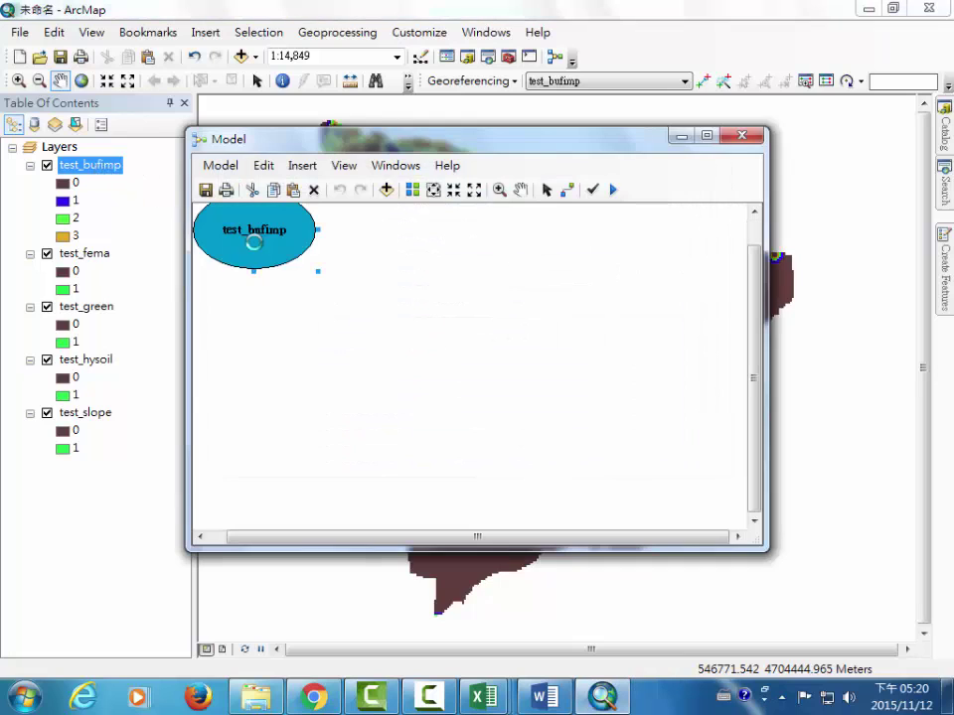
left_click_drag(79, 255, 260, 321)
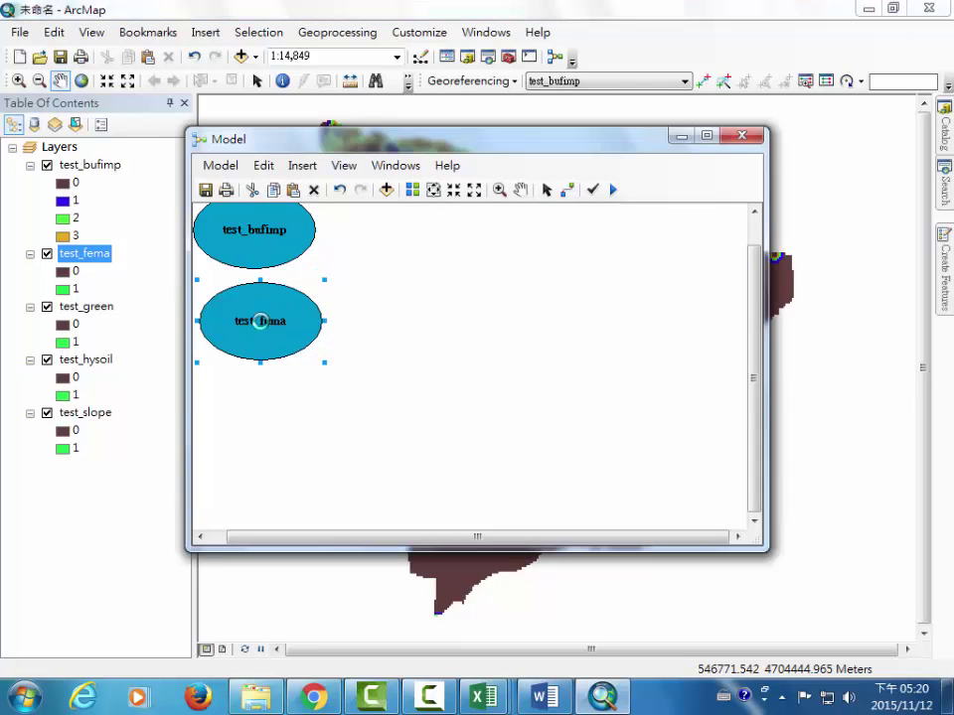
left_click_drag(80, 307, 251, 399)
left_click_drag(85, 359, 268, 473)
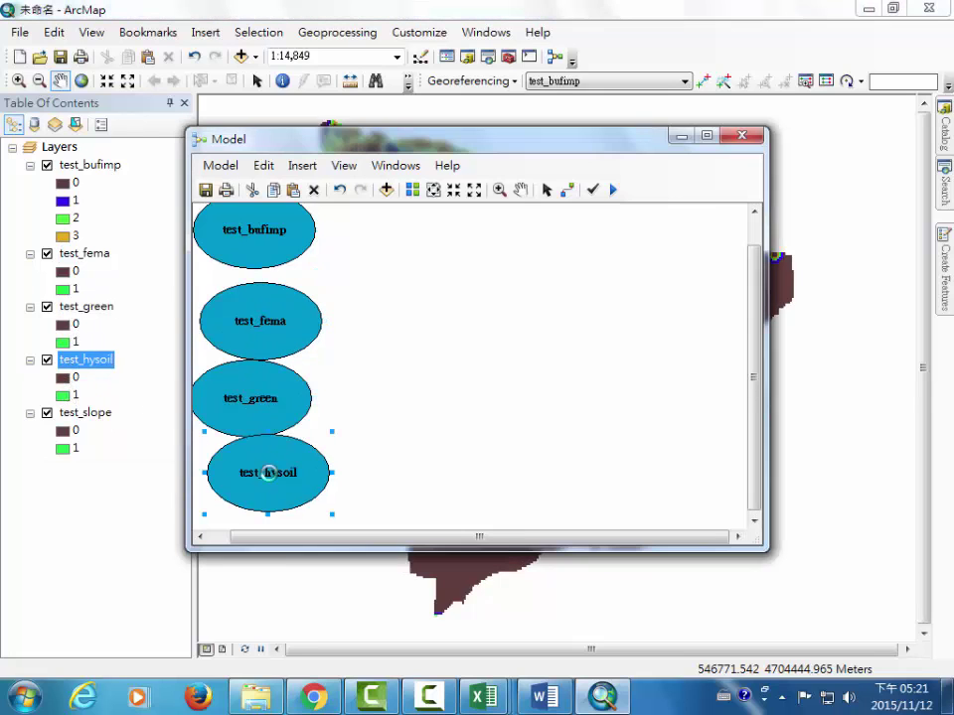
left_click_drag(85, 412, 422, 470)
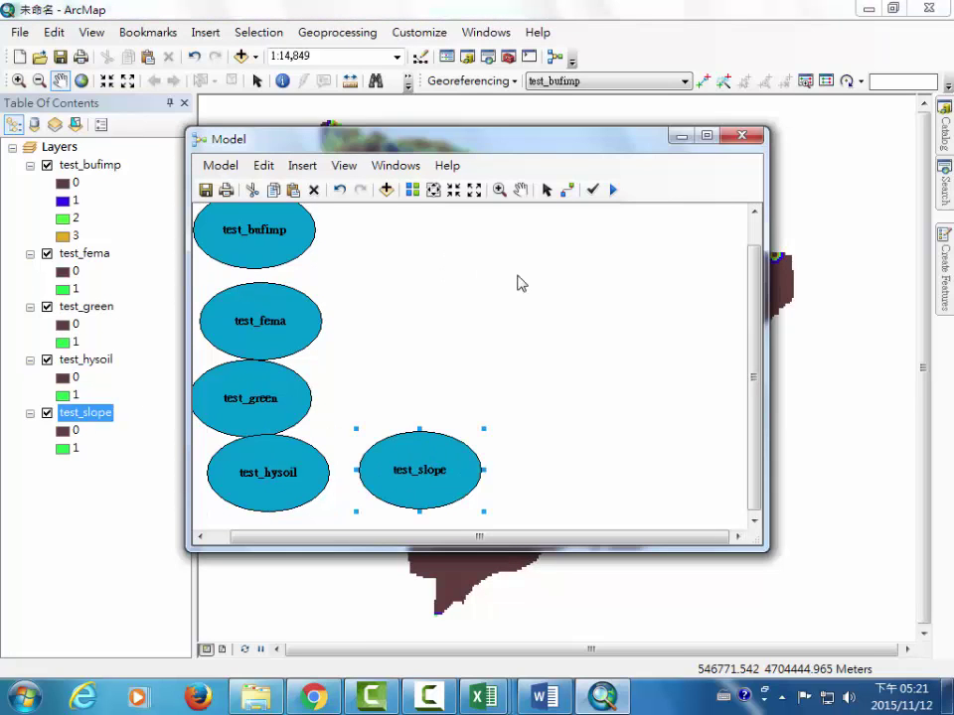
- Auto-arrange the model elements and fit the diagram to full extent
left_click(413, 189)
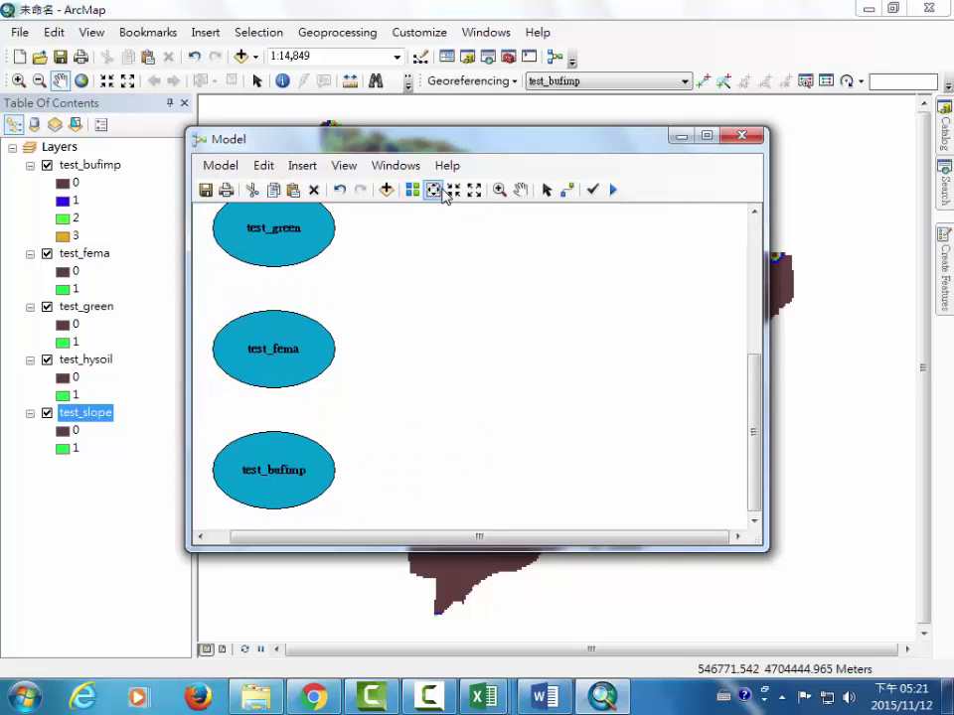
left_click(433, 190)
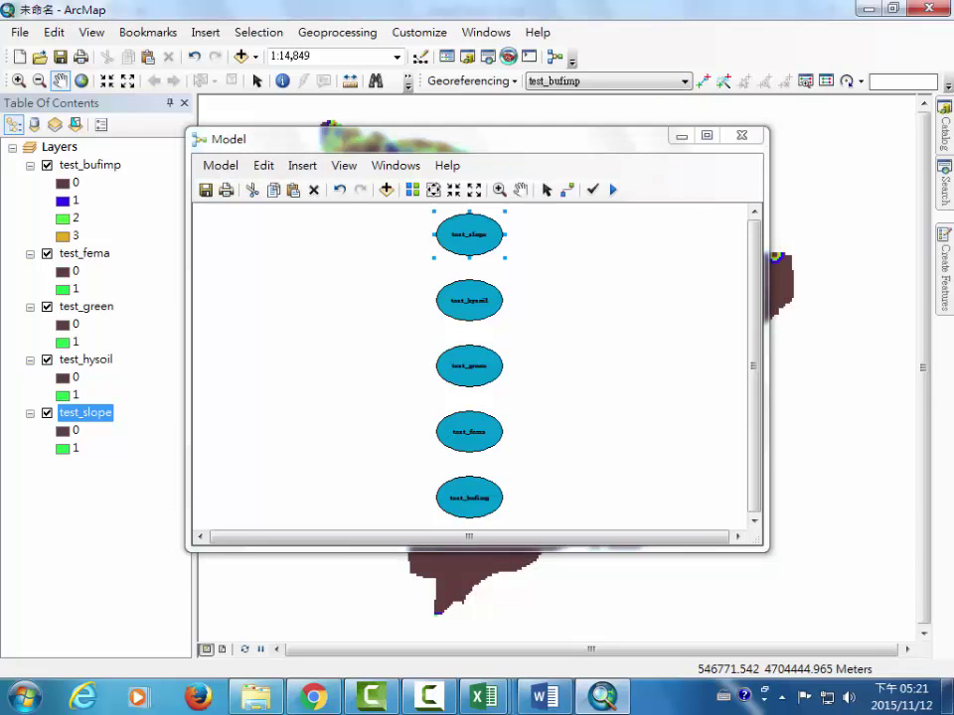
left_click(510, 62)
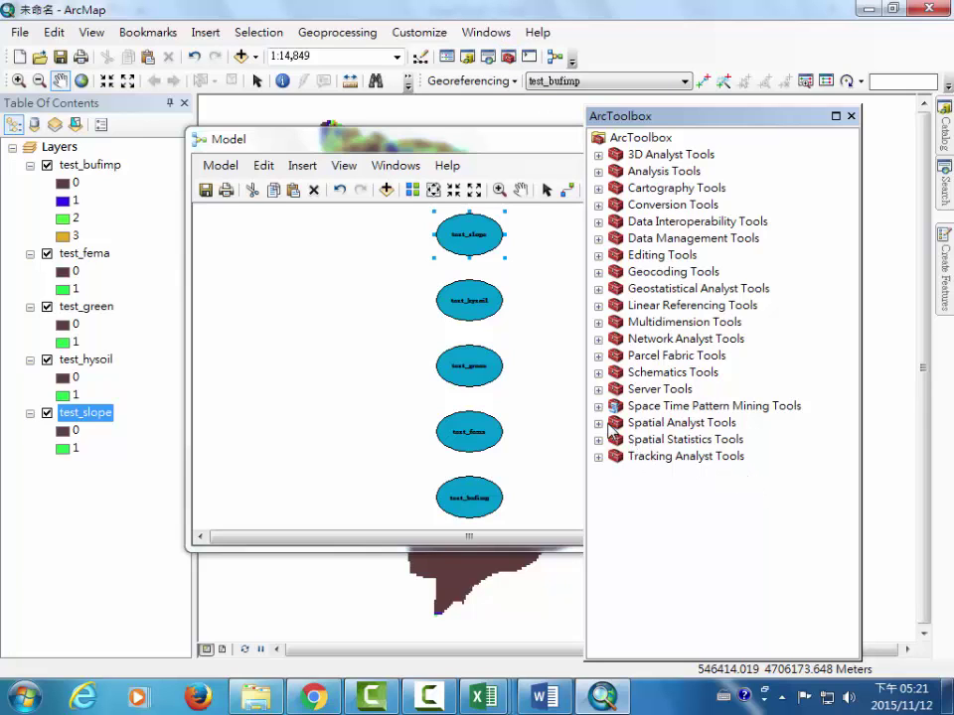
- Drag Weighted Sum from Spatial Analyst Tools > Overlay into the model
left_click(598, 422)
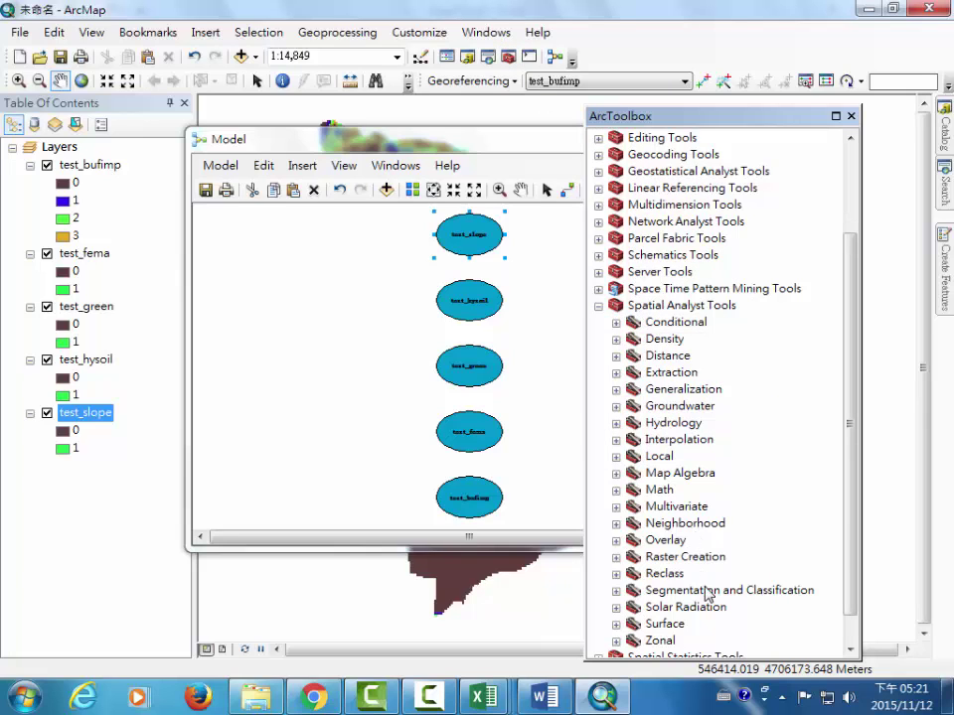
left_click(616, 540)
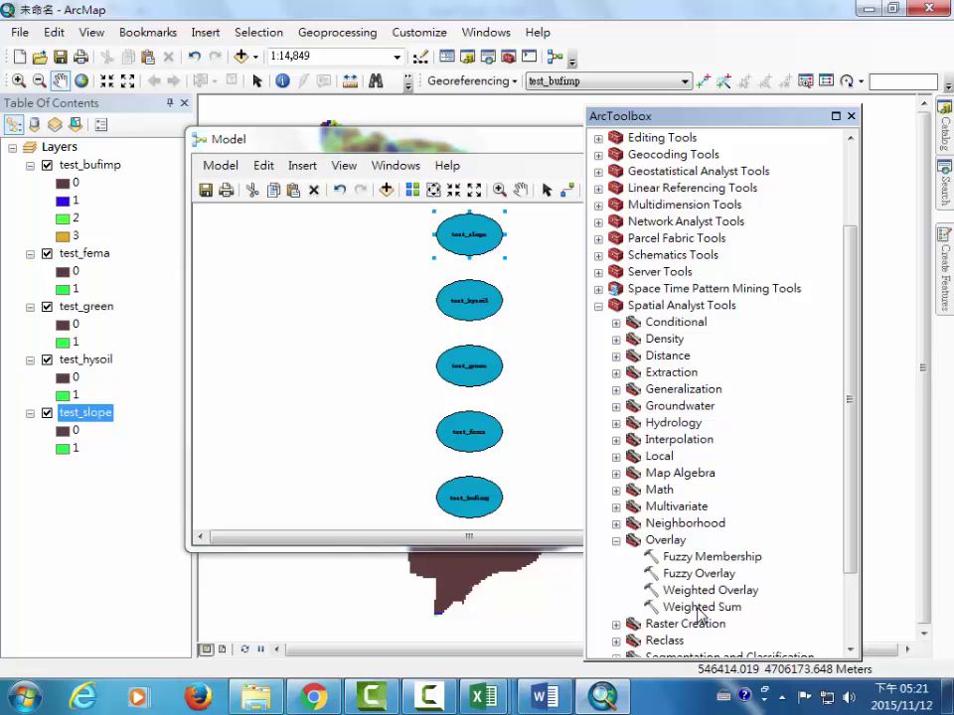
left_click_drag(700, 609, 537, 371)
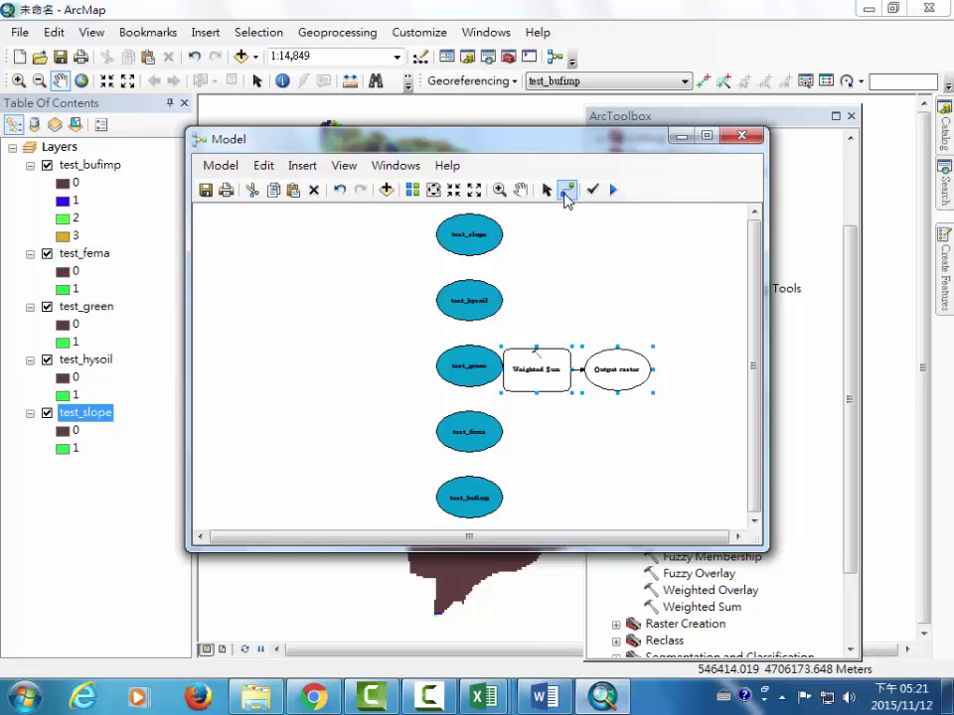
- Connect test_slope, test_hysoil, test_green, test_fema and test_bufimp to Weighted Sum as input rasters
left_click(567, 196)
left_click_drag(489, 239, 550, 369)
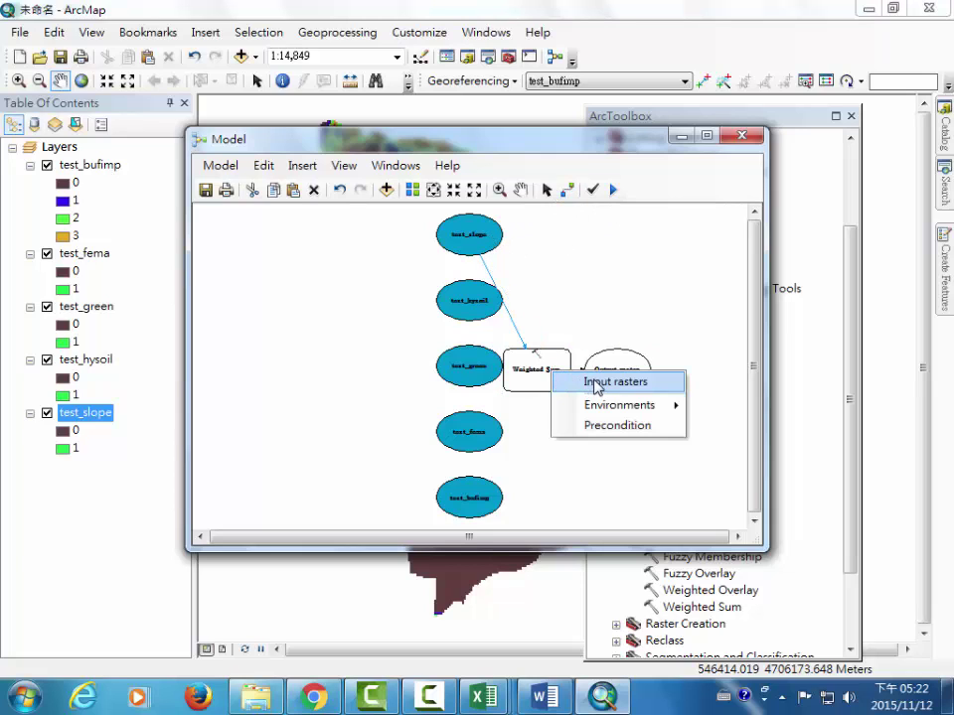
left_click(597, 384)
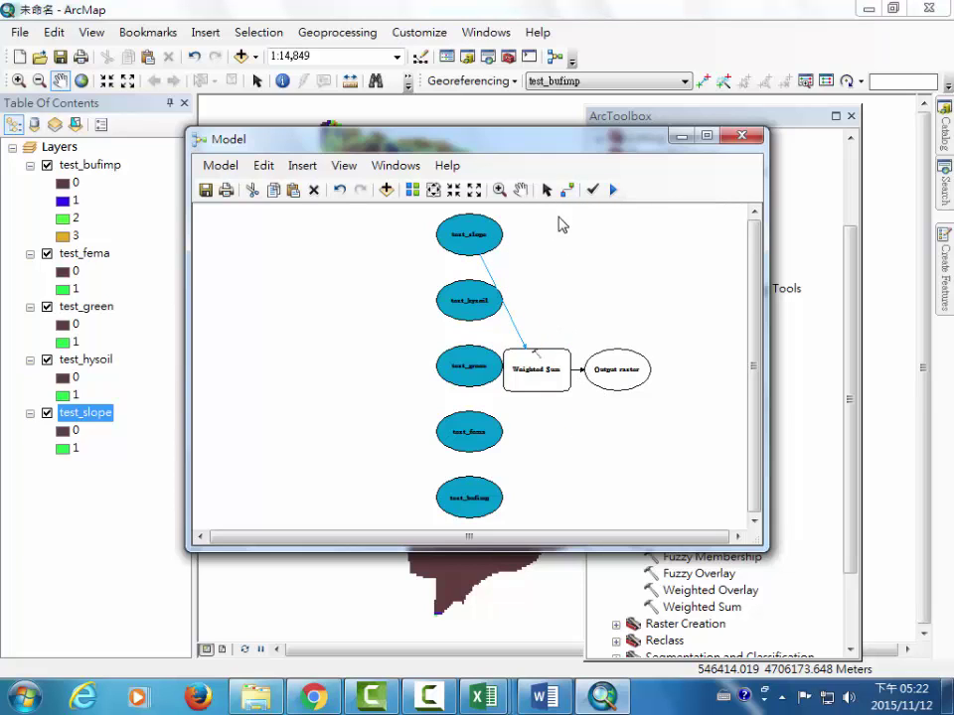
left_click(568, 190)
mouse_move(505, 298)
left_mouse_down()
mouse_move(512, 355)
mouse_move(530, 368)
left_mouse_up()
left_click(564, 376)
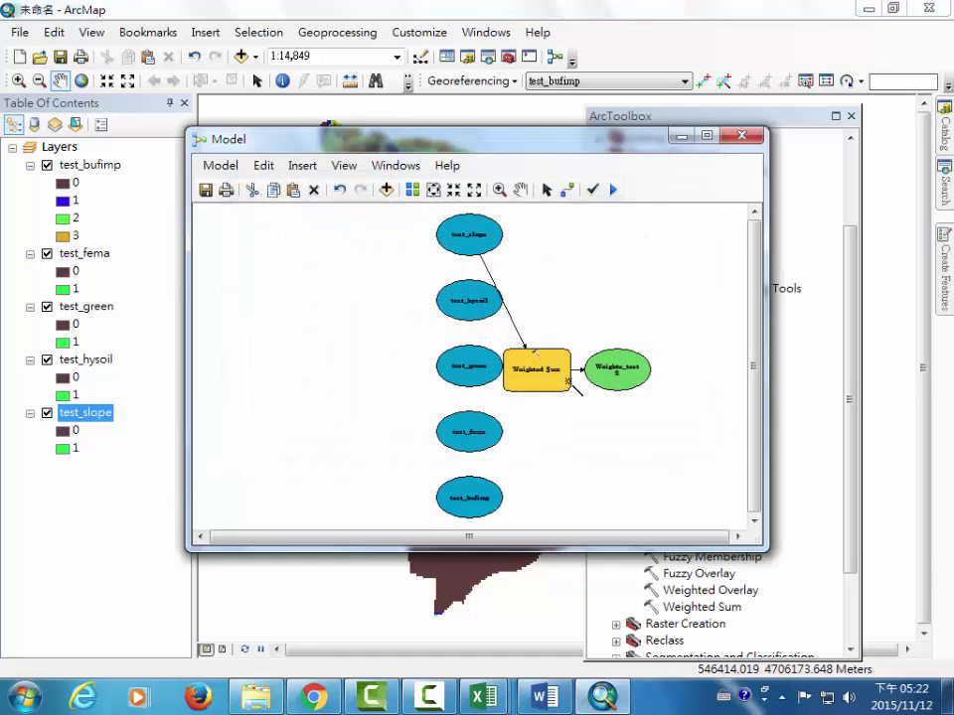
left_click_drag(467, 366, 524, 375)
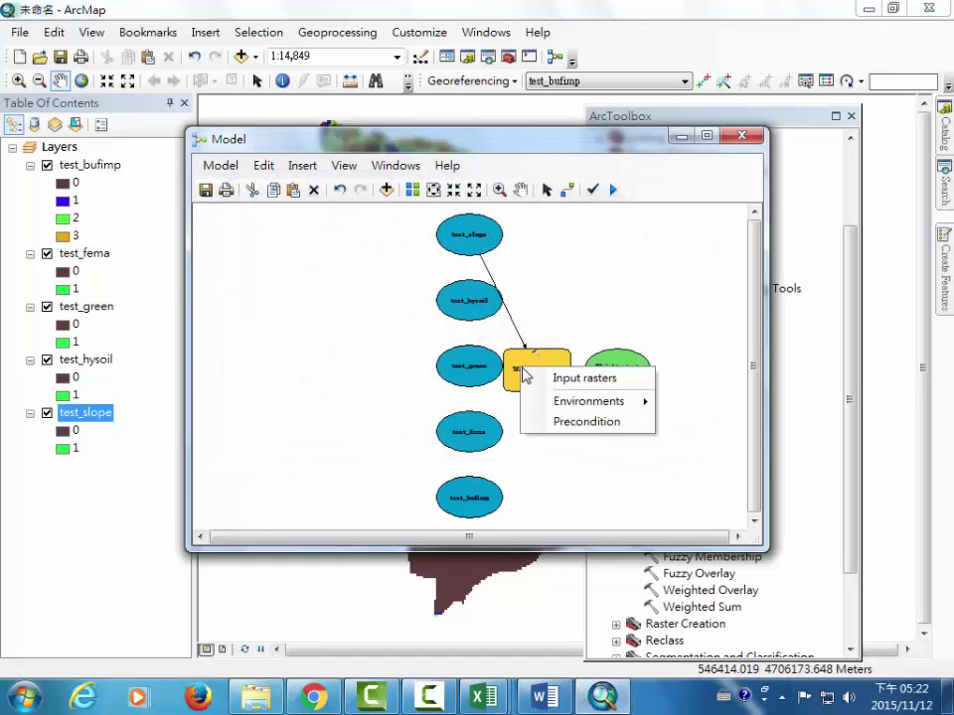
left_click(570, 379)
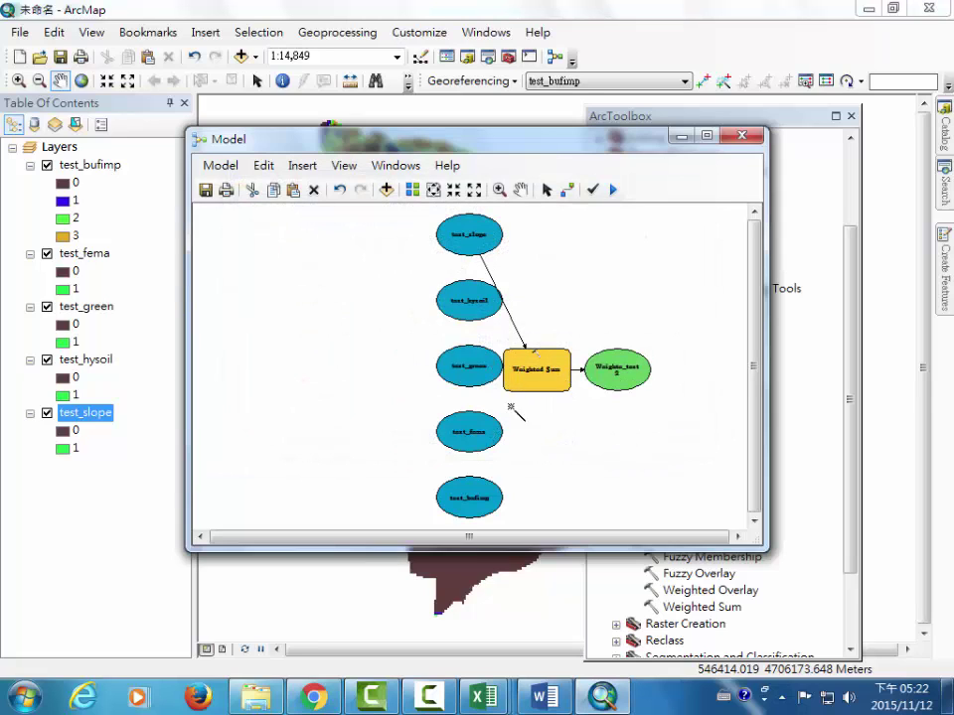
left_click_drag(482, 425, 525, 378)
left_click(557, 391)
left_click_drag(480, 475, 541, 378)
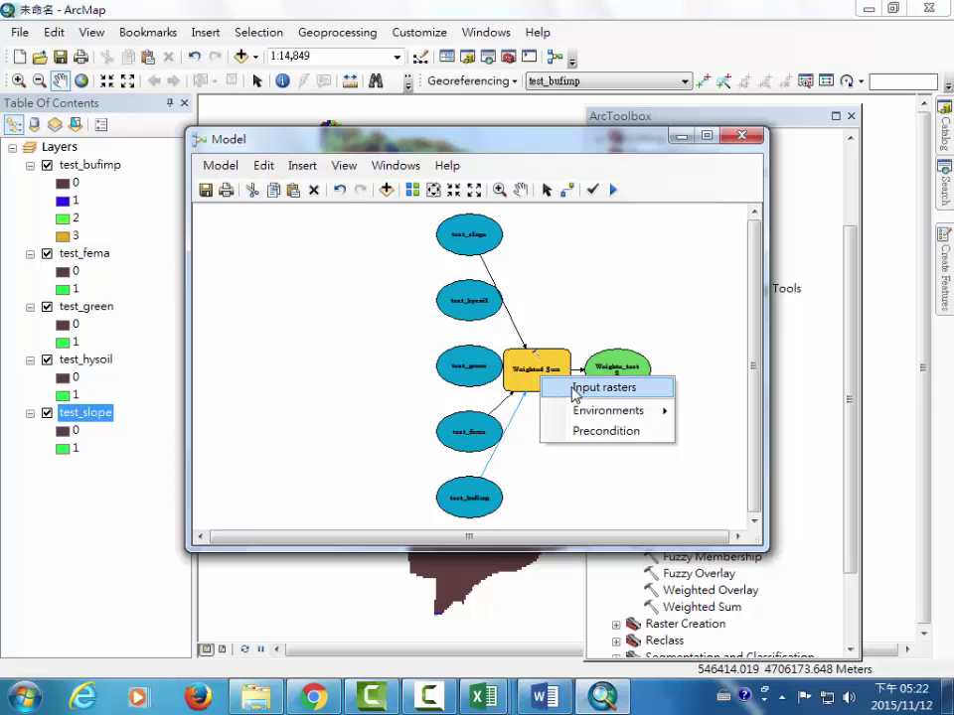
left_click(575, 388)
- Auto-arrange the diagram and shift the Weighted Sum box and output oval right
left_click(433, 189)
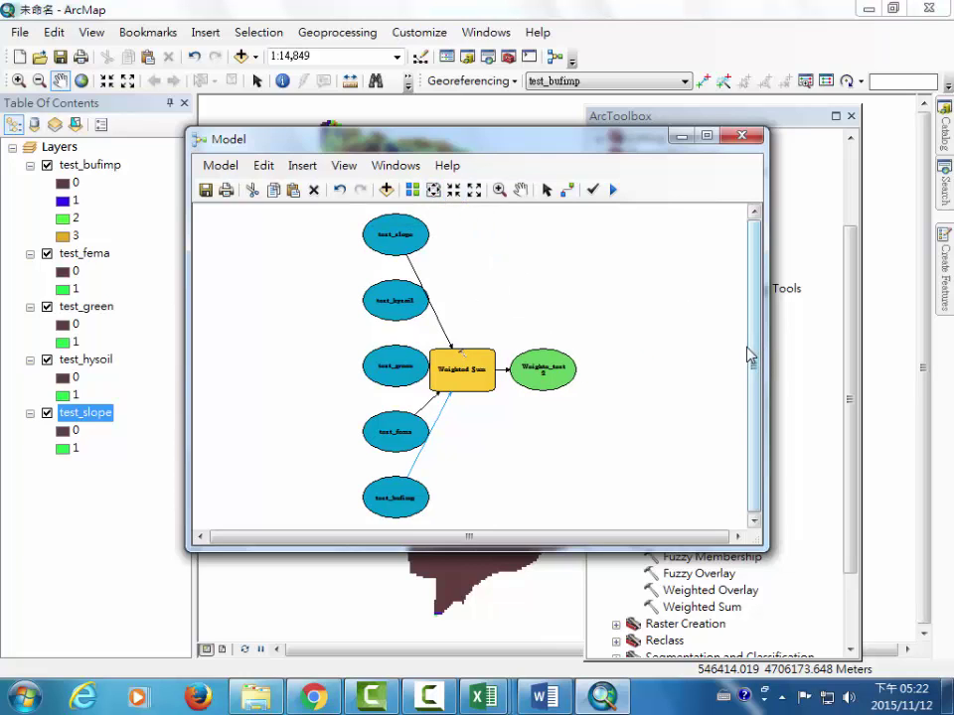
left_click(547, 190)
left_click_drag(545, 368, 596, 374)
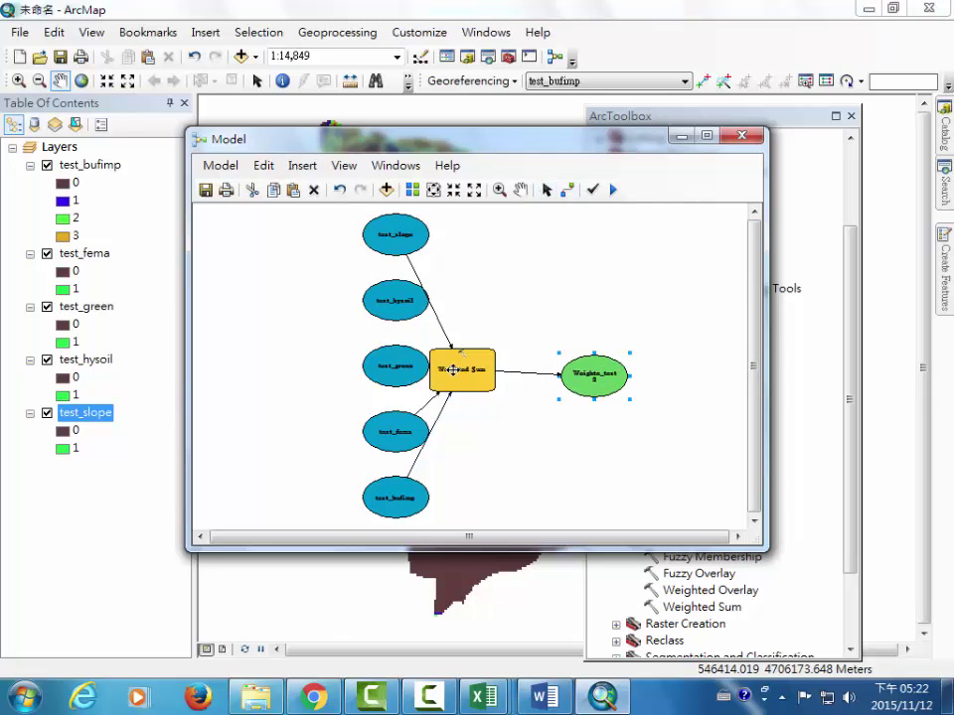
left_click_drag(462, 370, 493, 364)
left_click_drag(603, 386, 608, 373)
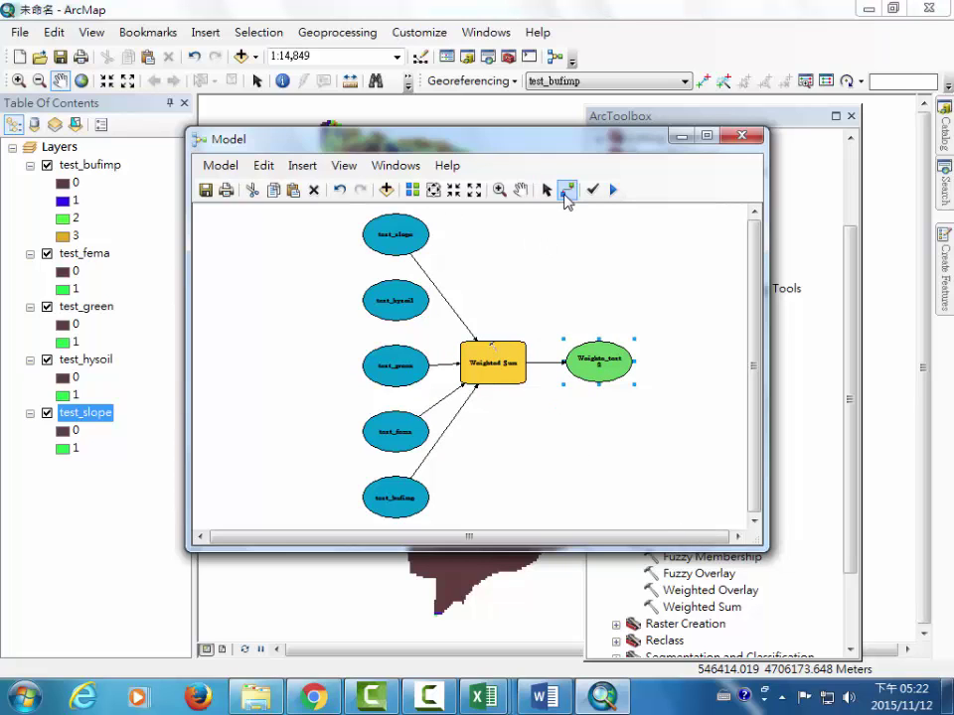
- Reconnect test_hysoil to Weighted Sum as an input raster
left_click(567, 190)
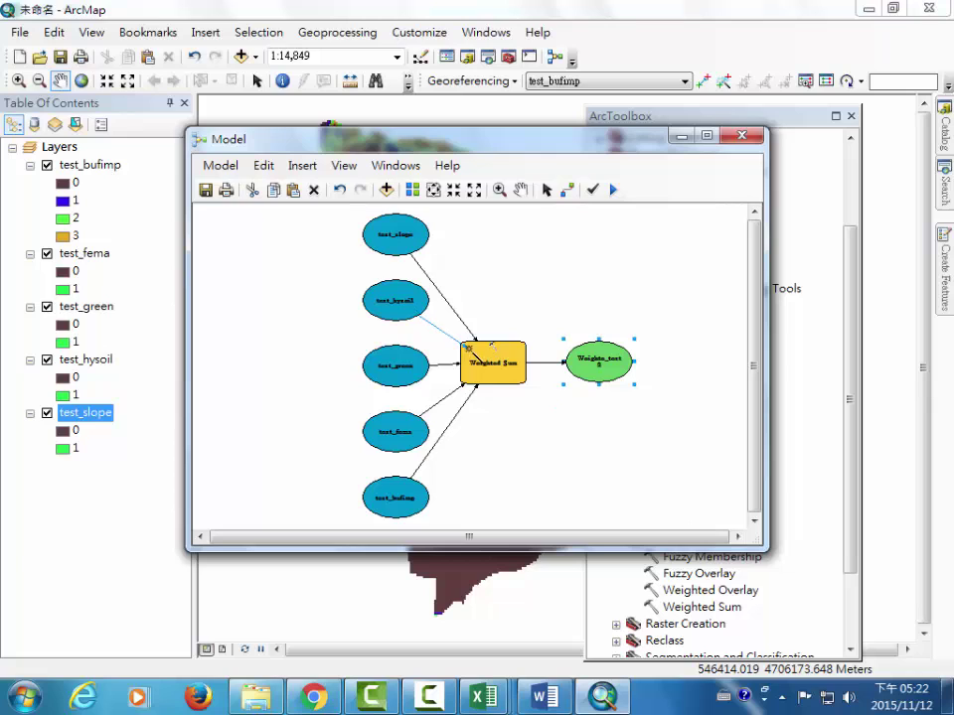
left_click_drag(397, 300, 508, 371)
left_click(507, 364)
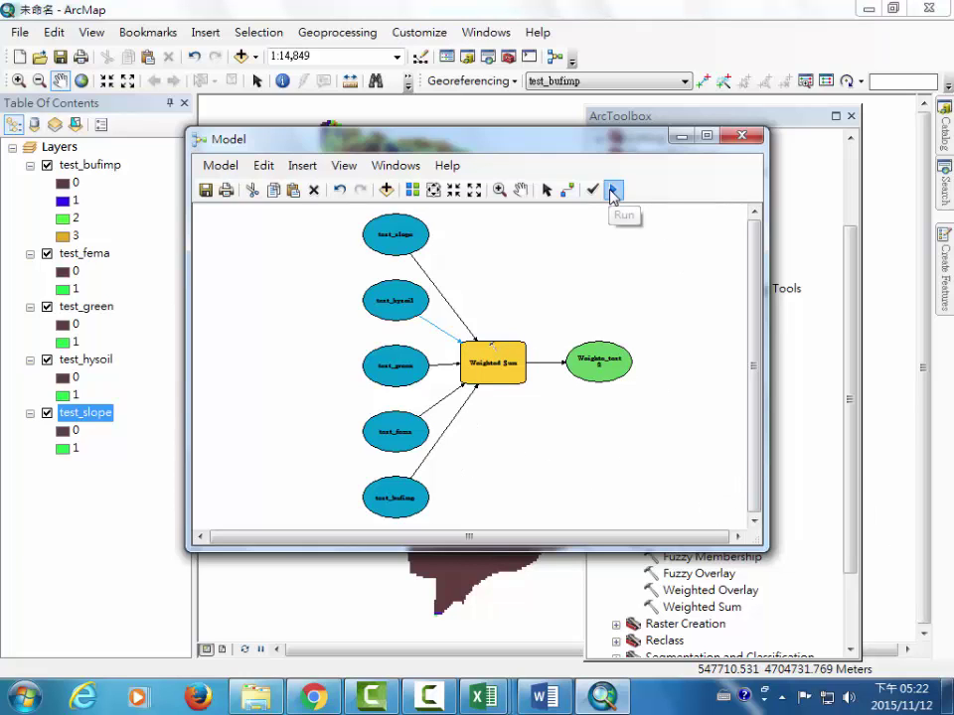
- Run the model, add the Weighte_test2 output raster to the map, and minimize the Model window
left_click(613, 189)
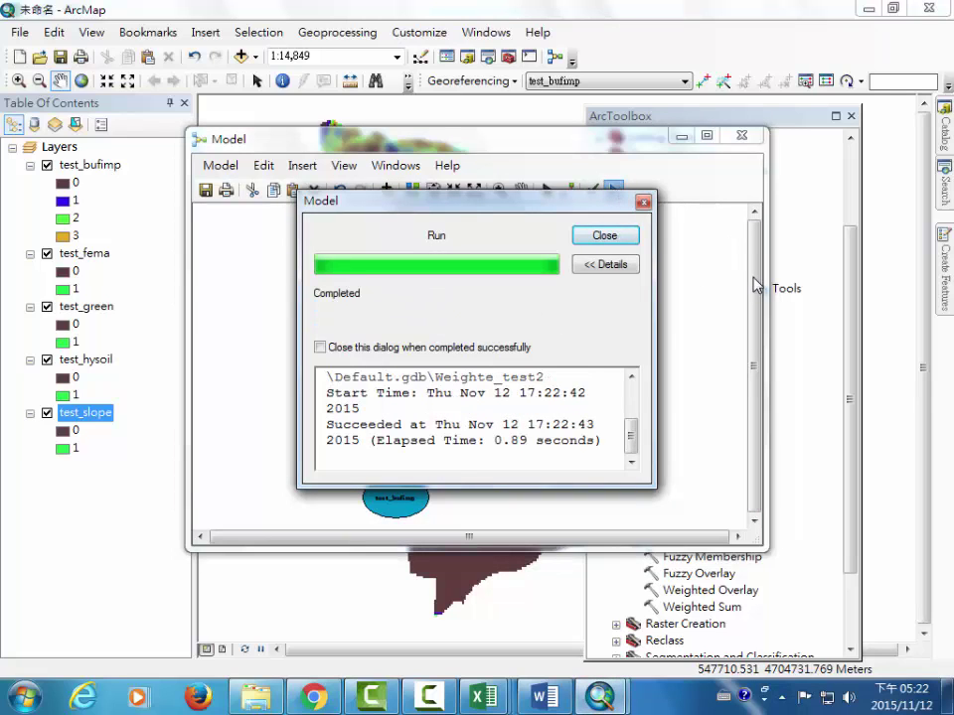
left_click(621, 238)
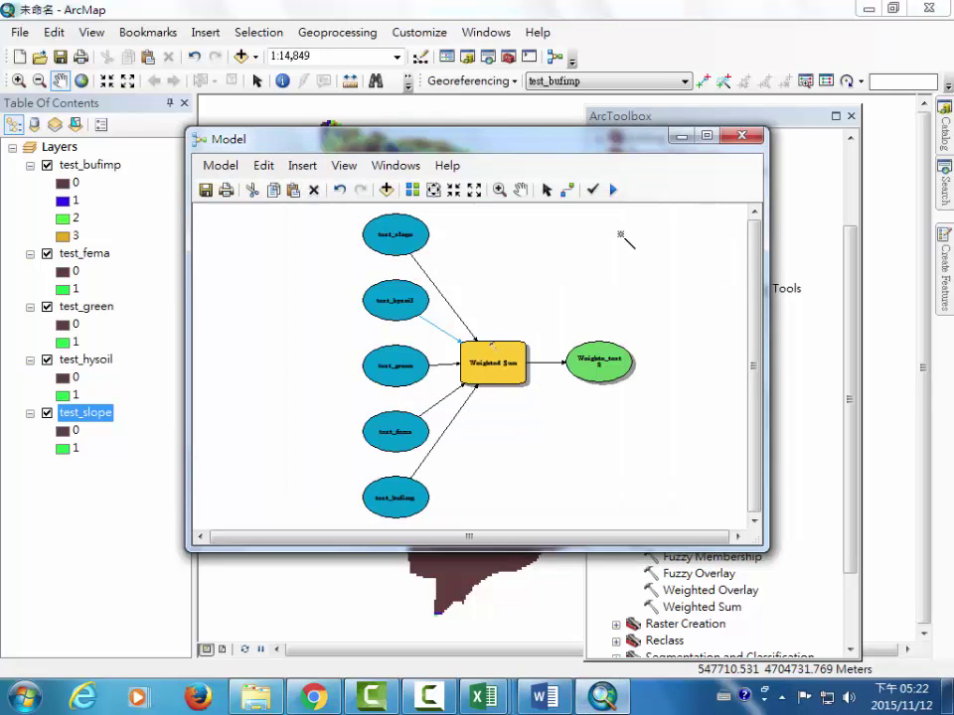
right_click(600, 367)
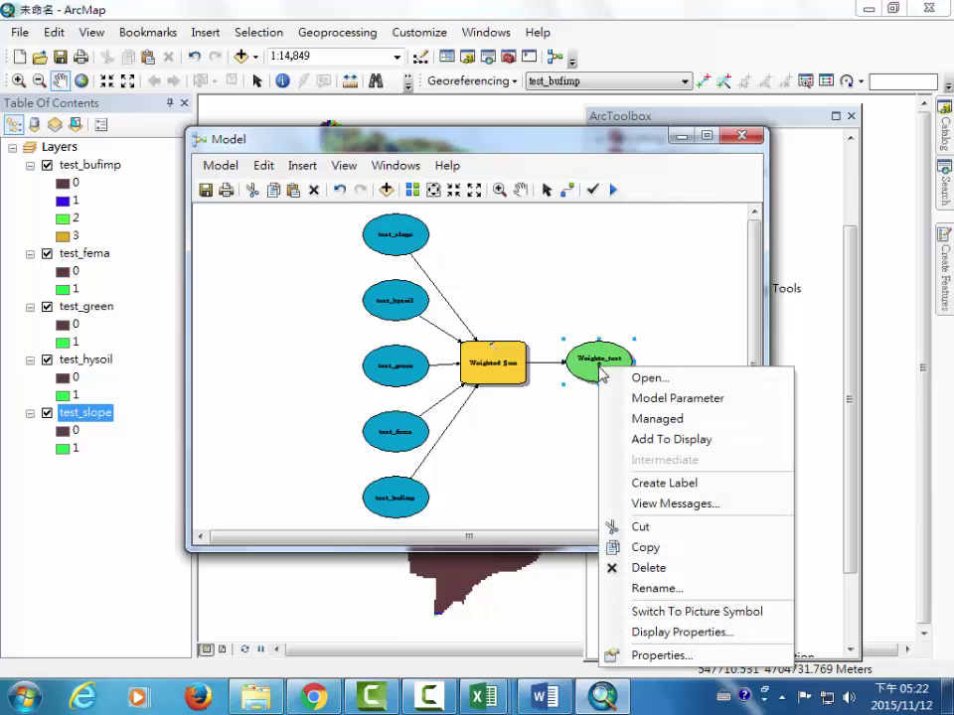
left_click(640, 440)
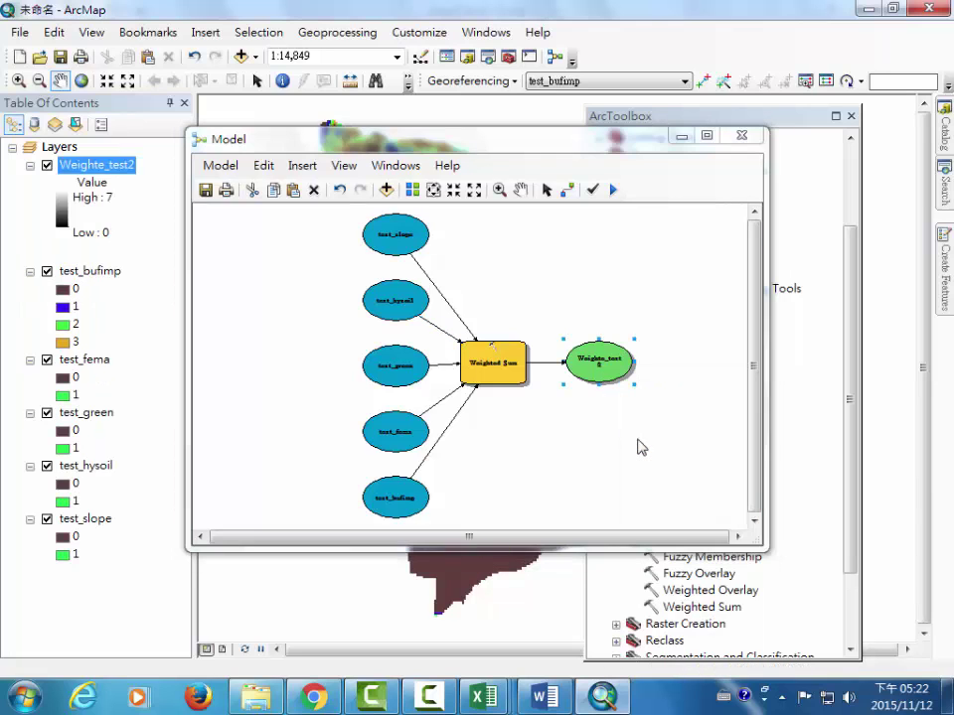
left_click(681, 136)
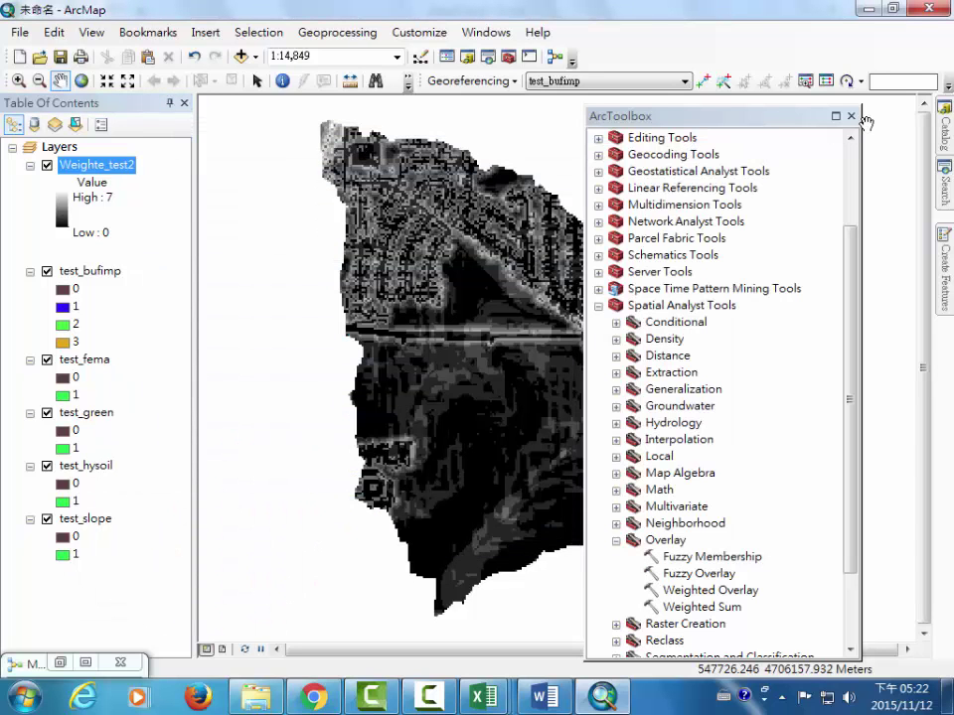
- Apply the red-yellow-green colour ramp to Weighte_test2, spanning Low 0 to High 7
left_click(851, 115)
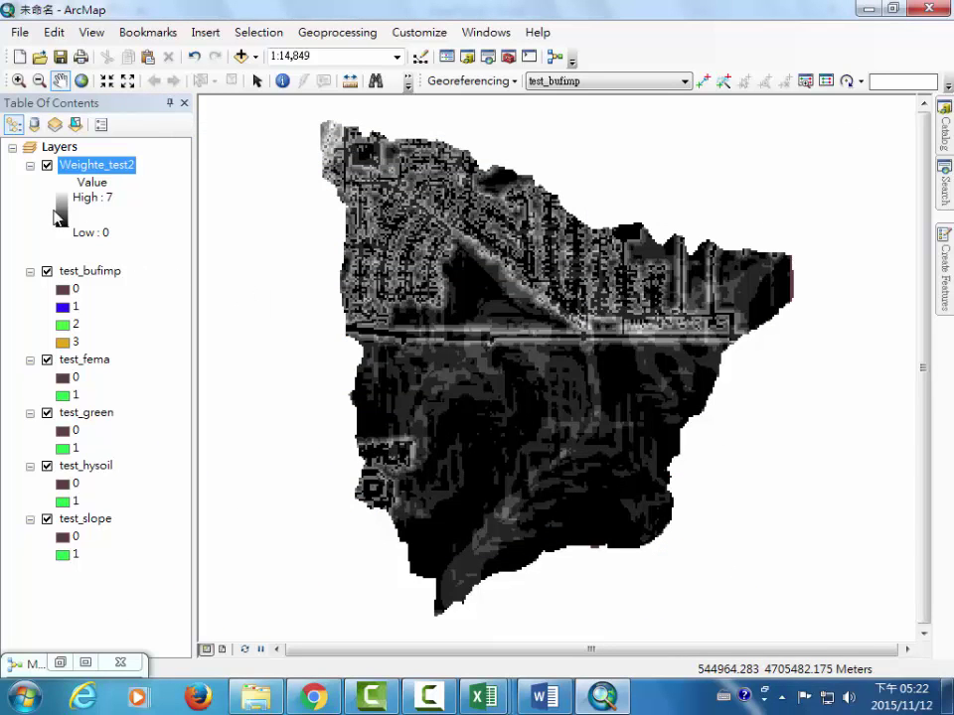
left_click(62, 217)
left_click(63, 216)
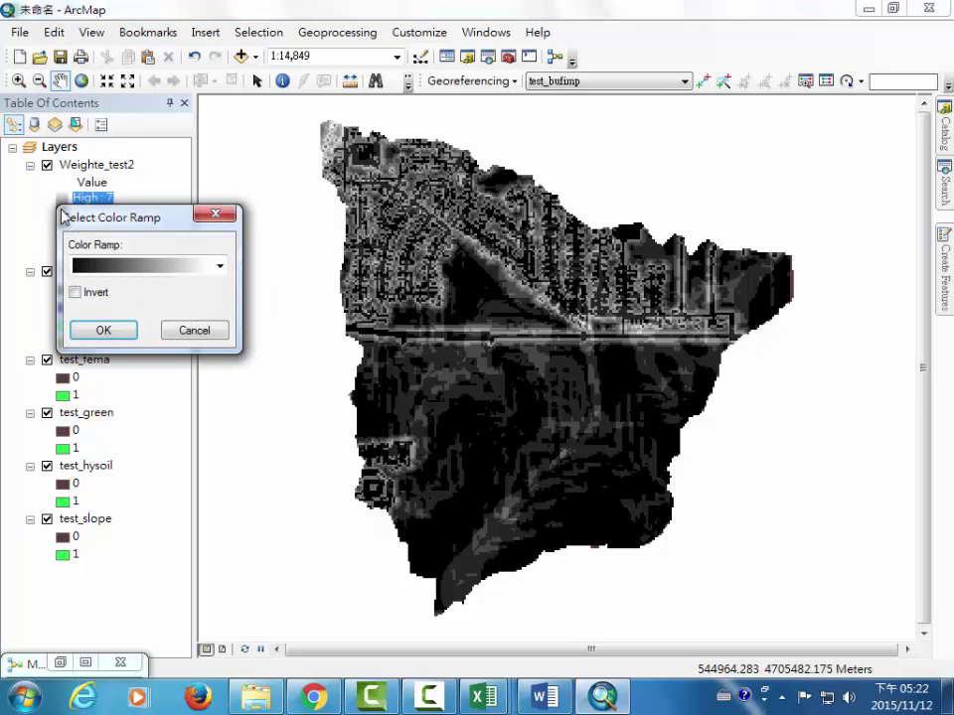
left_click(223, 270)
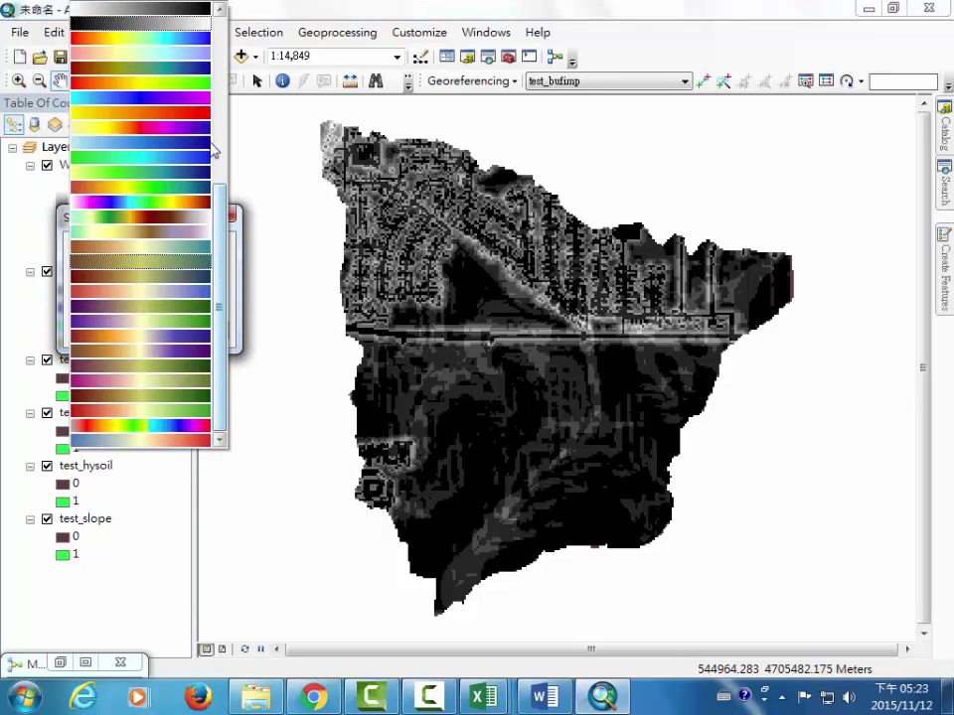
left_click(193, 86)
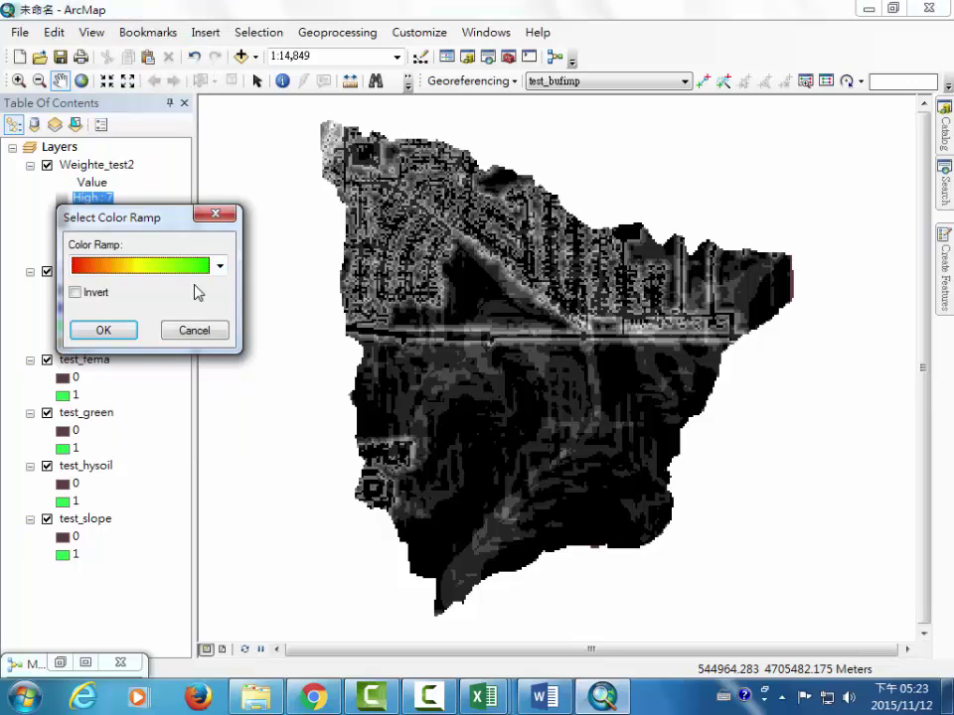
left_click(99, 331)
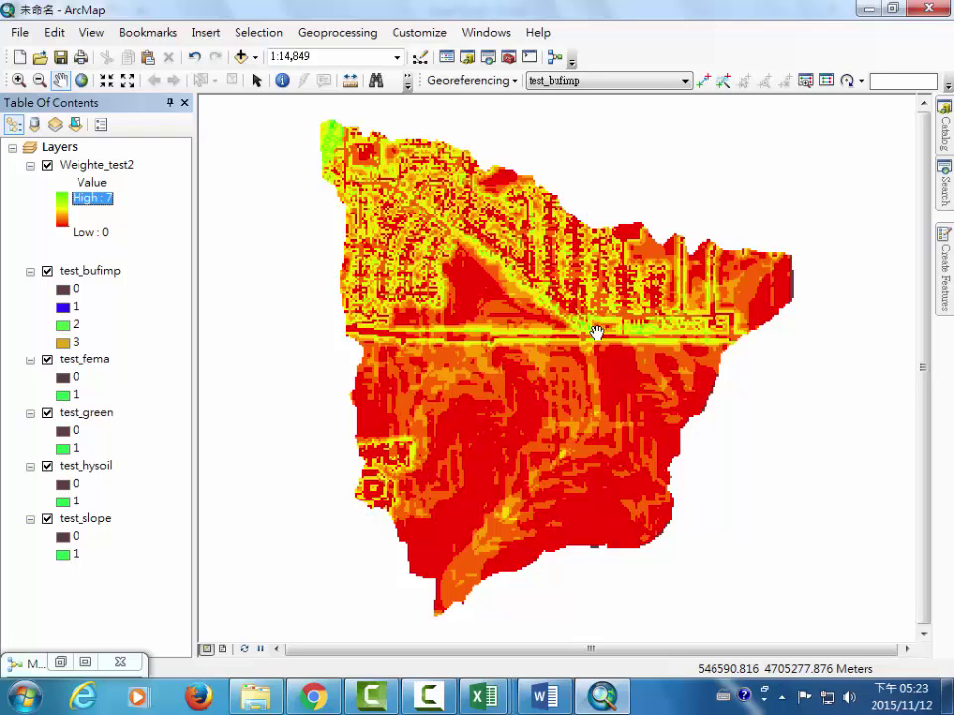
- Minimize ArcMap so the chap7Excel ourResult sheet is visible in Excel
left_click(870, 10)
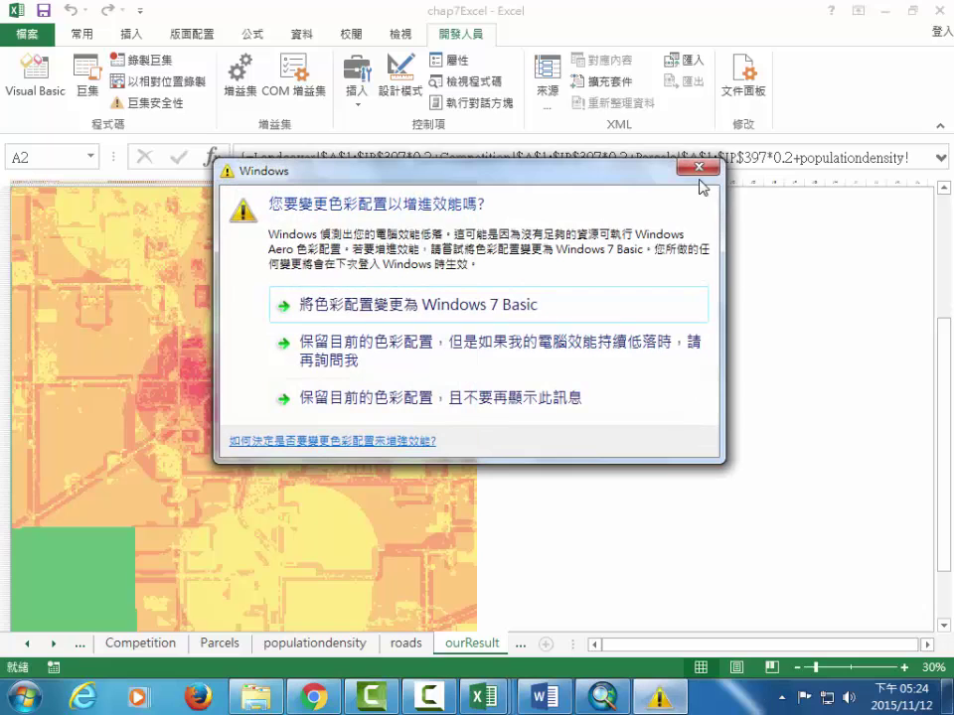
- Close the Windows colour-scheme warning over the ourResult map, then minimize Excel to the taskbar
left_click(700, 168)
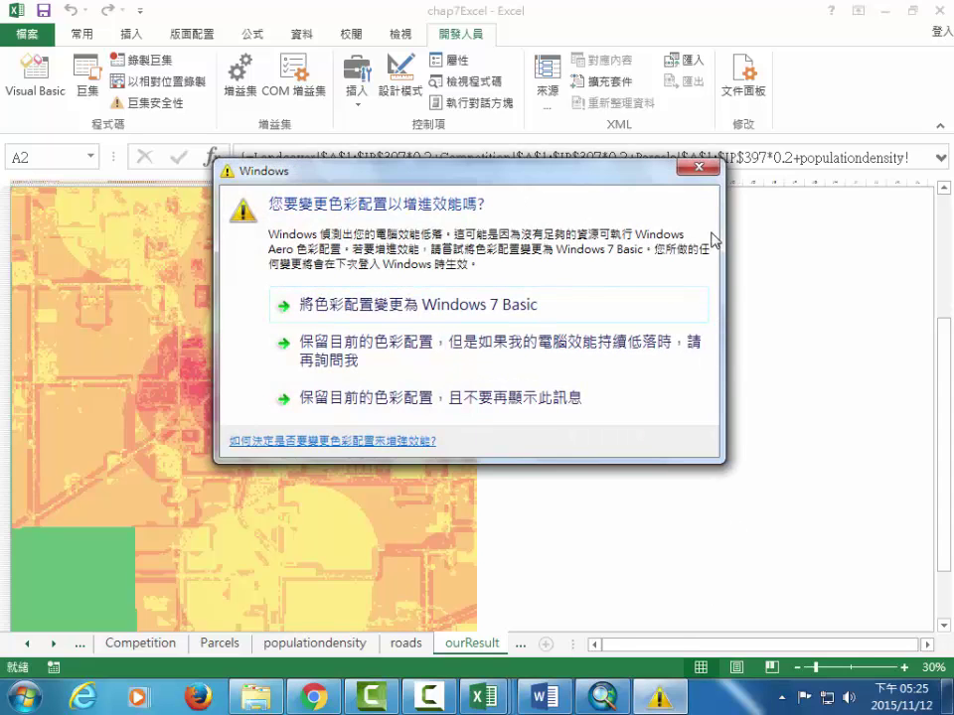
left_click(700, 167)
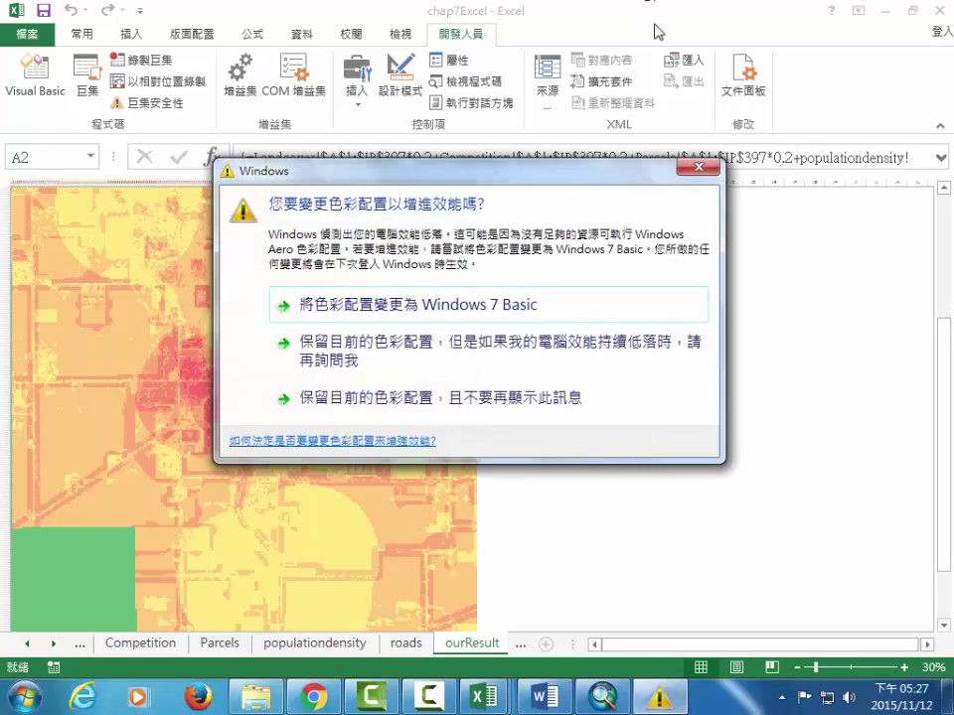
left_click(704, 169)
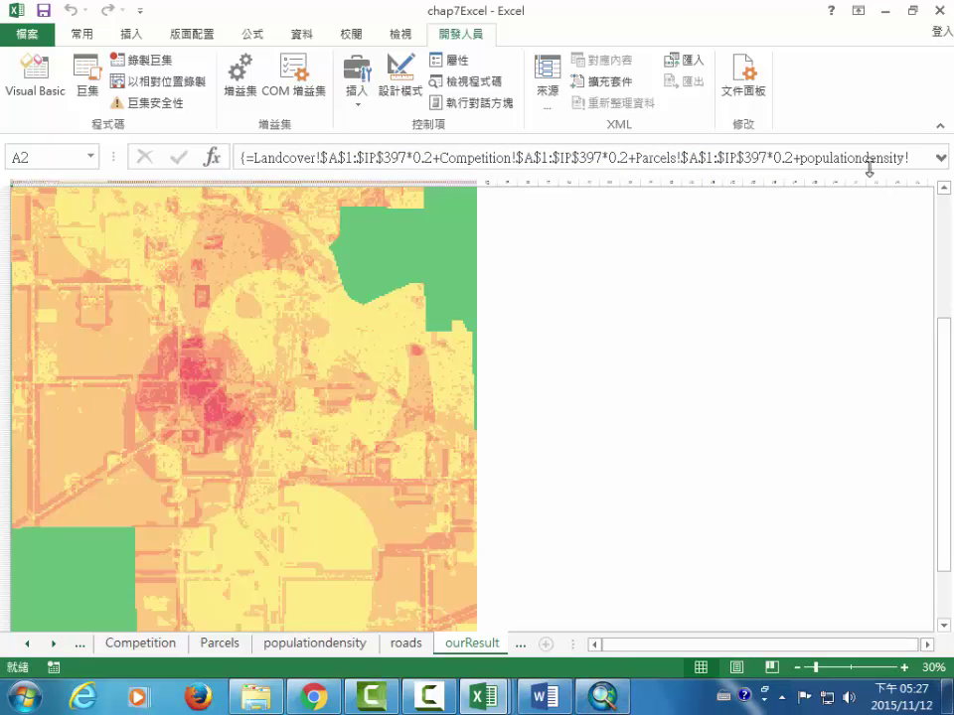
left_click(884, 12)
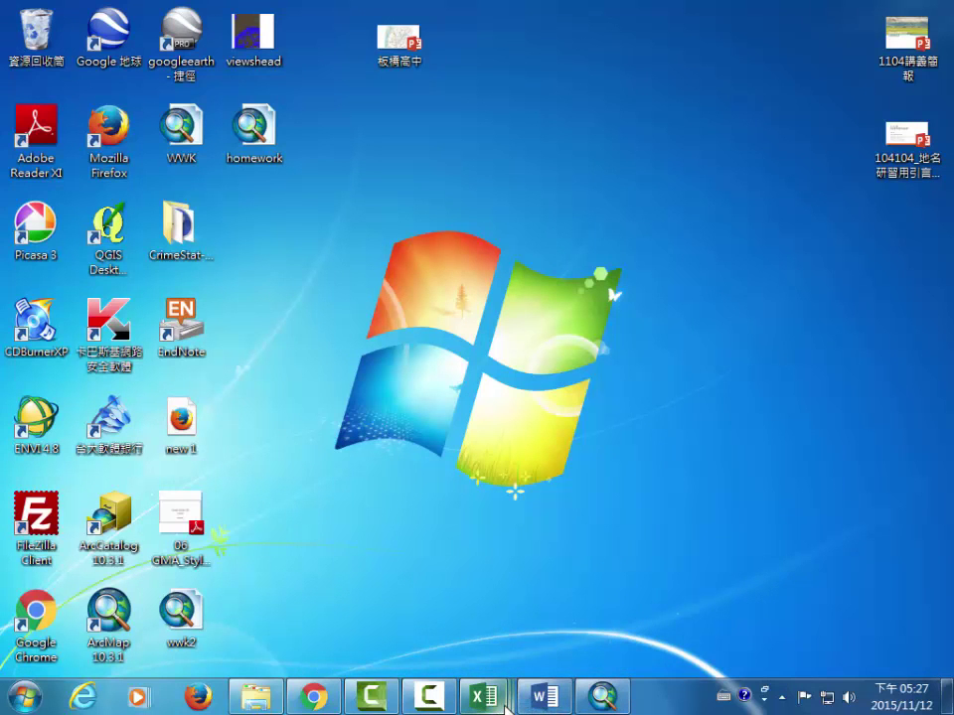
- Restore the Camtasia Recorder window from the taskbar, timer at 0:29:54
mouse_move(484, 696)
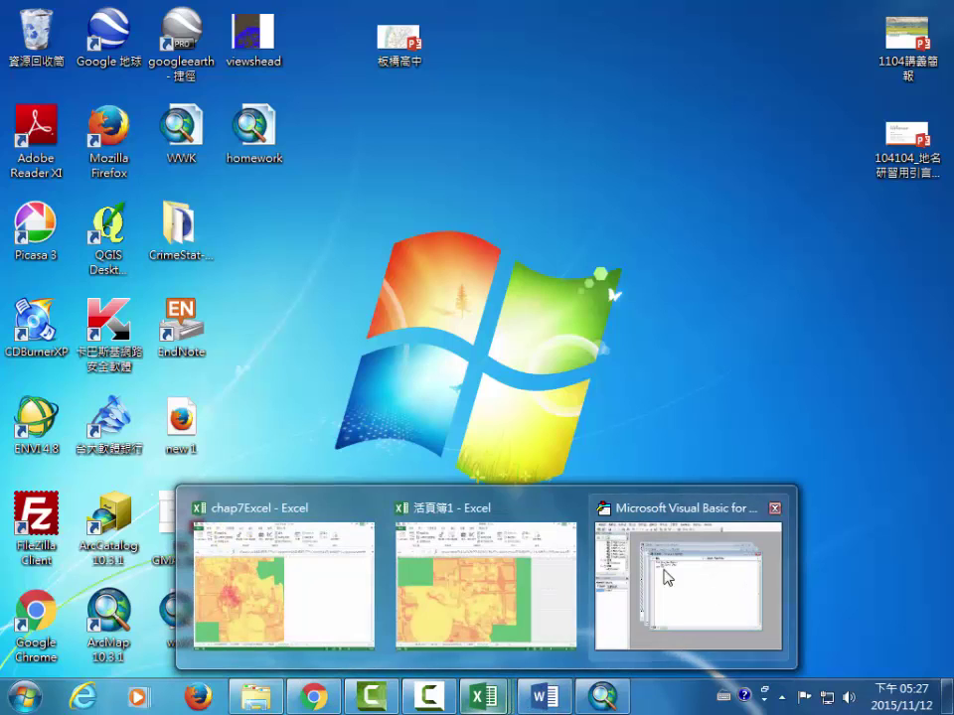
left_click(434, 698)
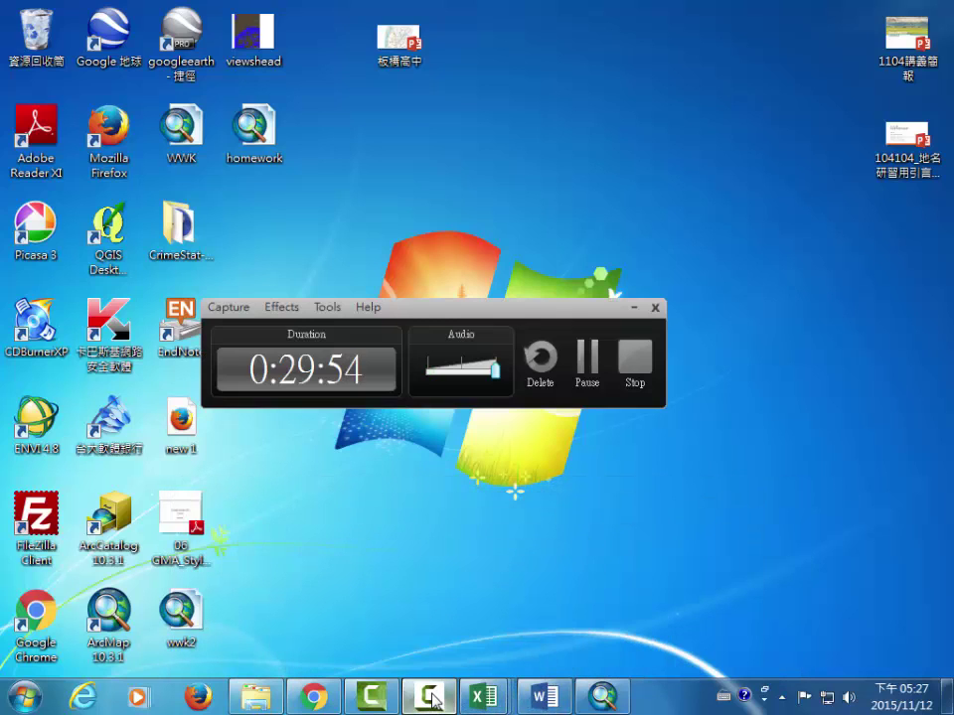